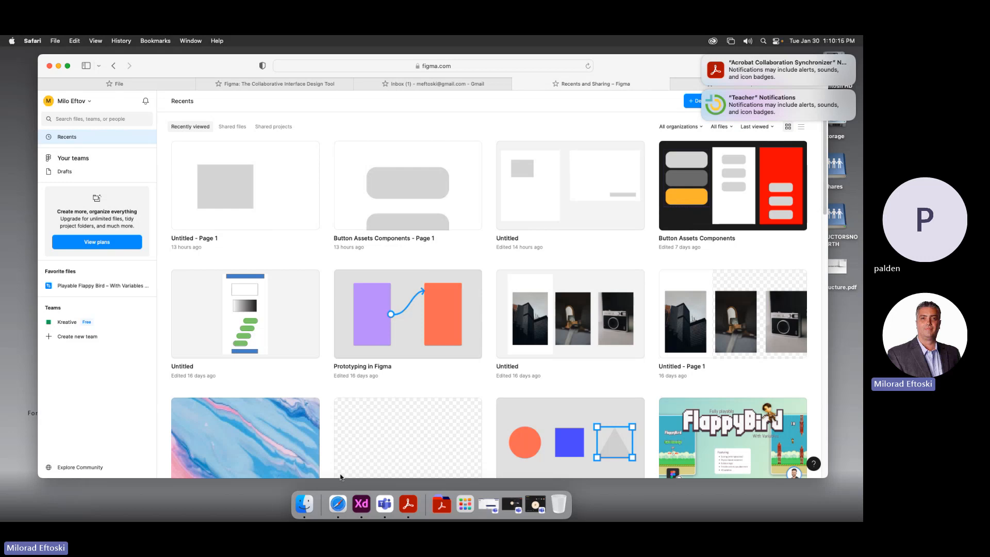
Close the UX Structure.pdf preview in the course page and open the UI Kit for Mobile App assignment from Class 04
left_click(410, 83)
left_click(278, 84)
left_click(173, 86)
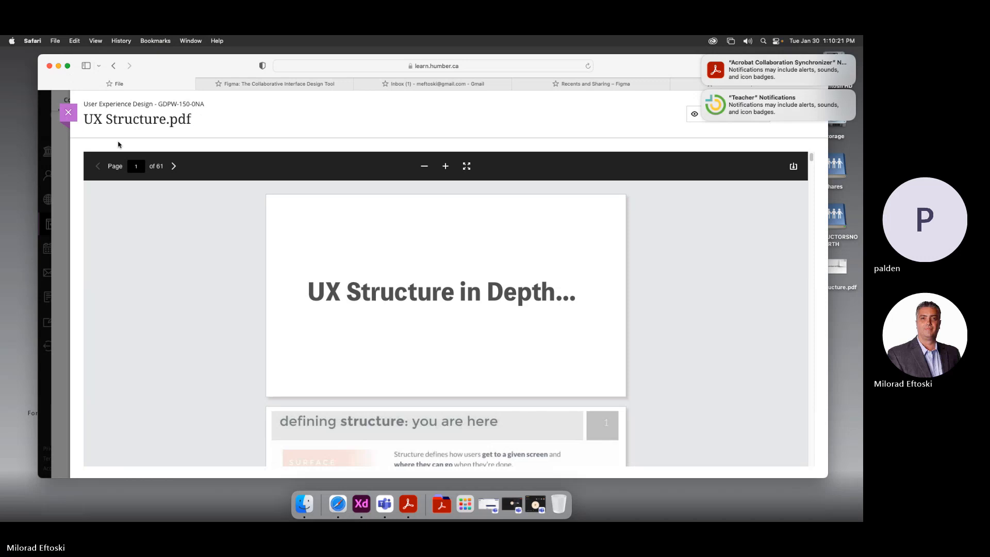
left_click(69, 112)
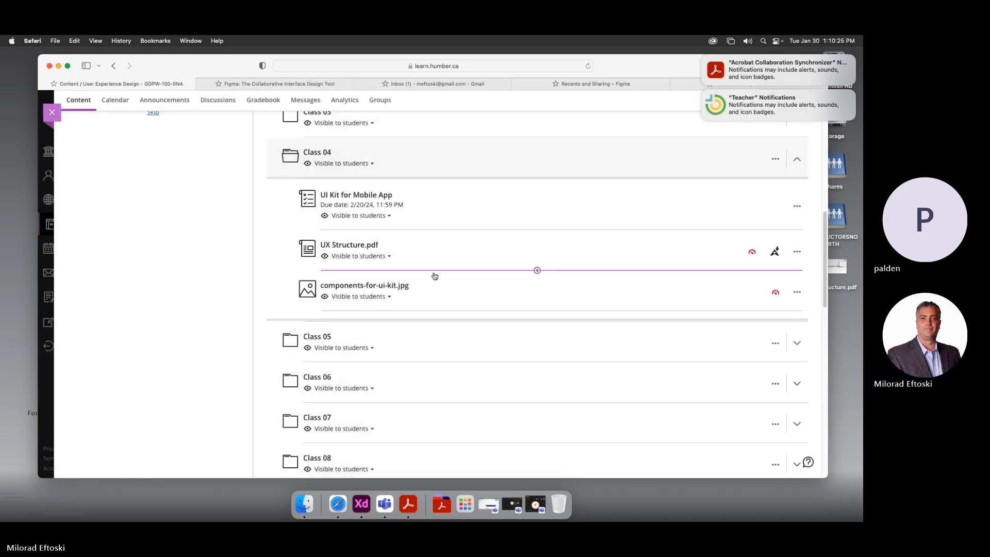
left_click(436, 198)
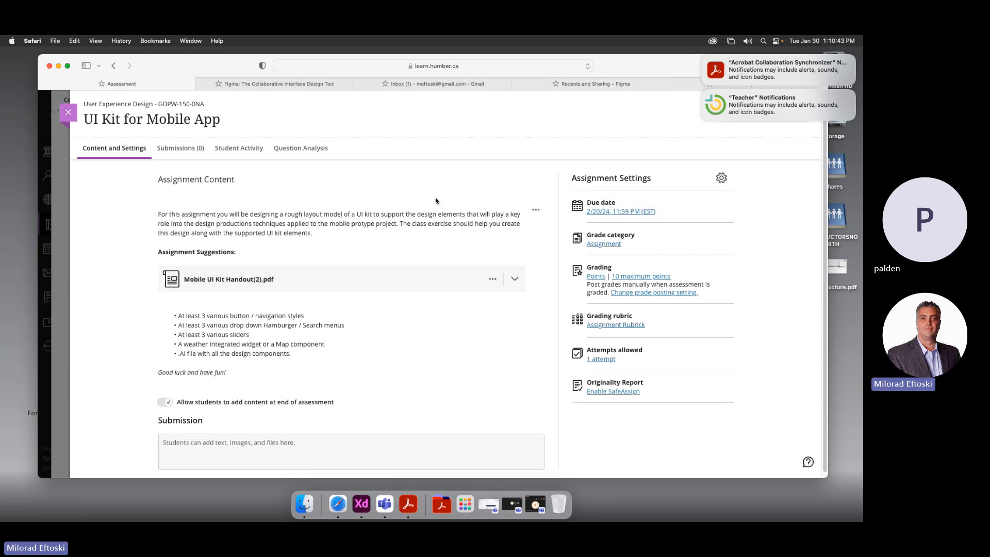
Replace the Latest Arrivals page with a Google search for "user persona" and show the image results
left_click(601, 85)
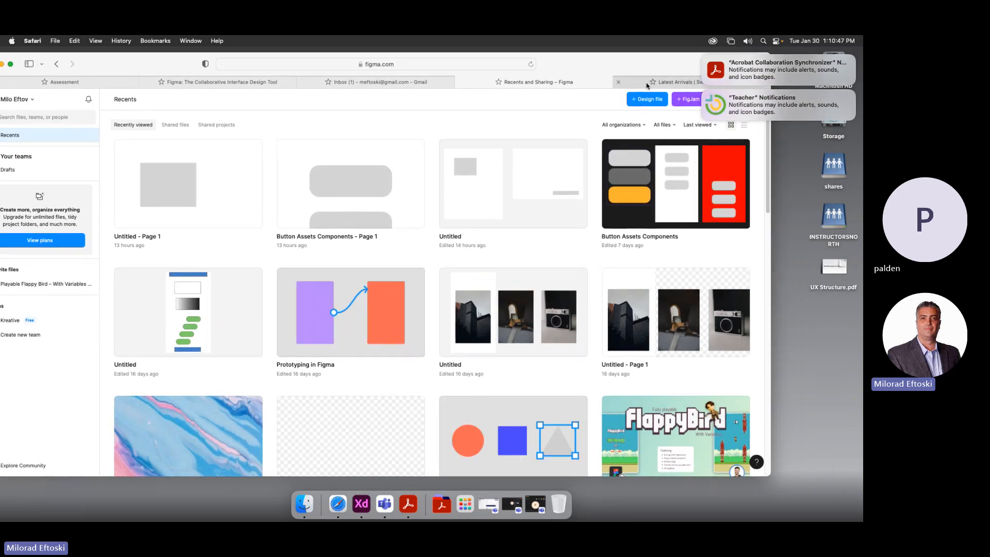
left_click(647, 84)
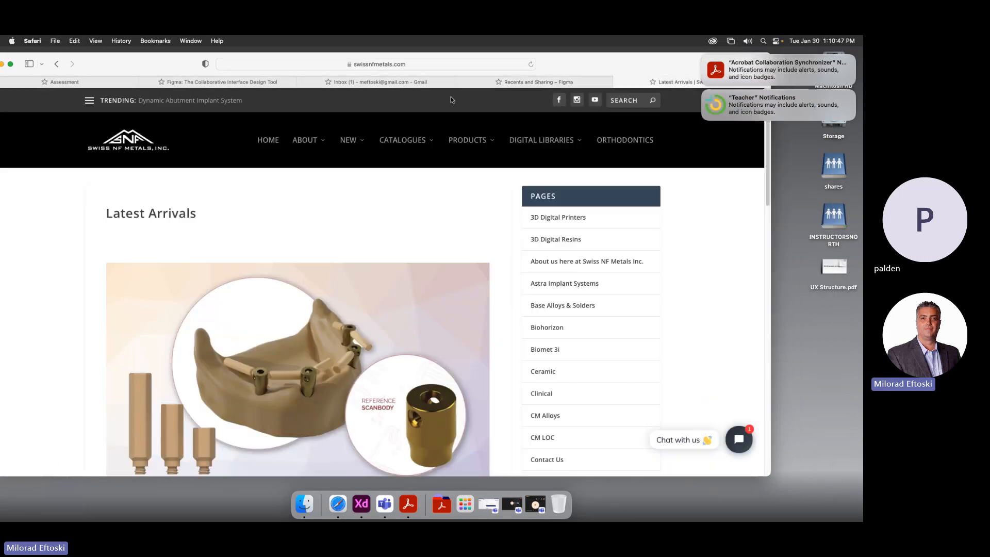
left_click(388, 65)
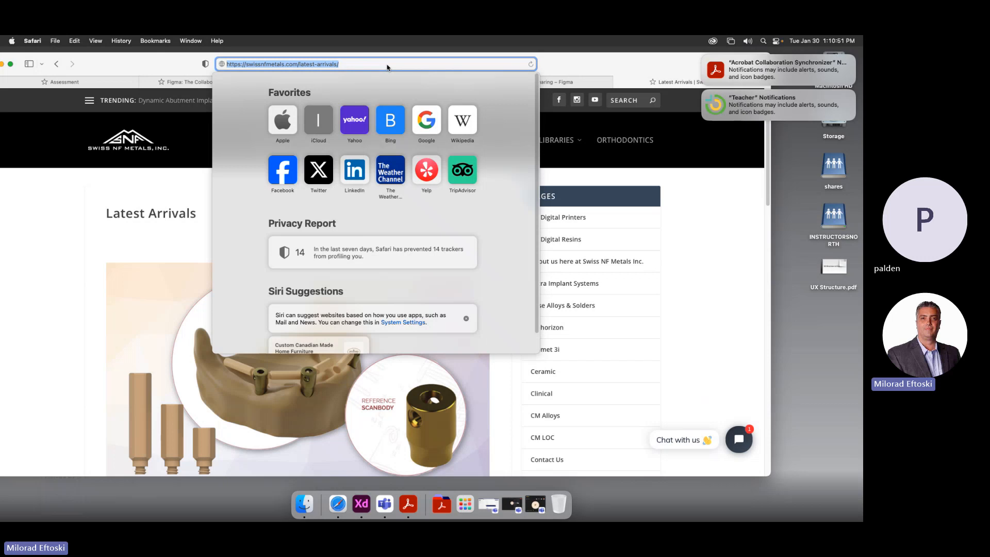
type("user ")
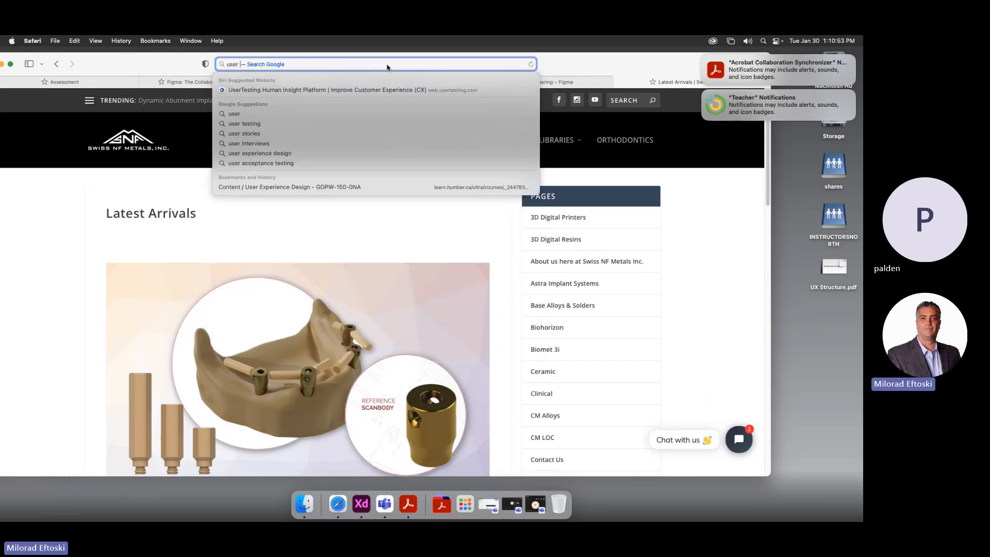
type("persona")
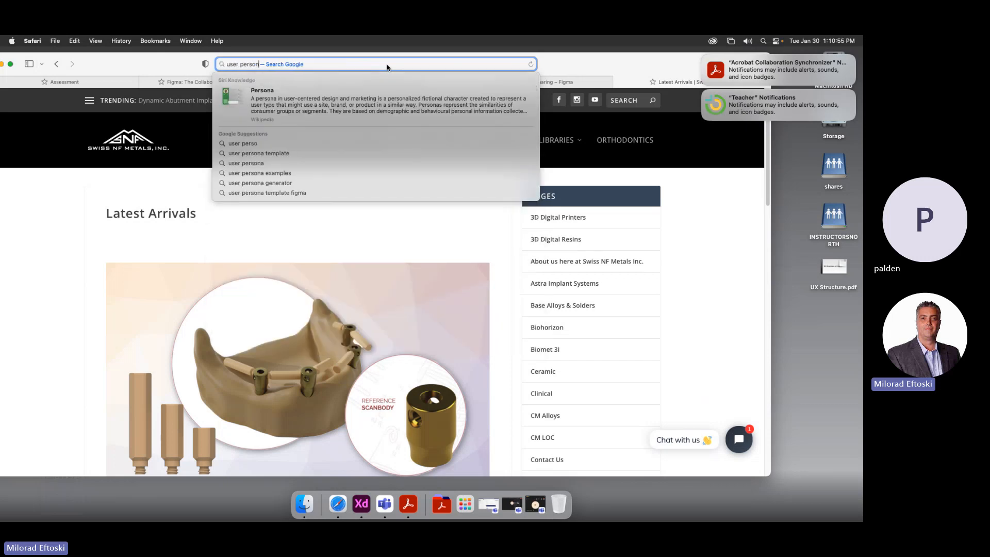
key("Return")
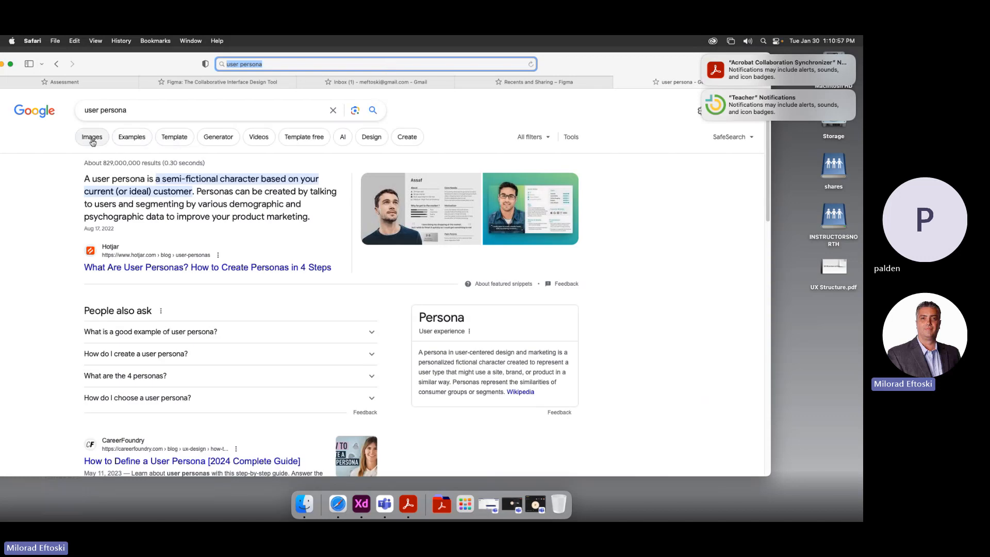
left_click(91, 136)
Browse the user persona image results and preview the Venngage example with the dark blue centre column
scroll(427, 269, "down", 10)
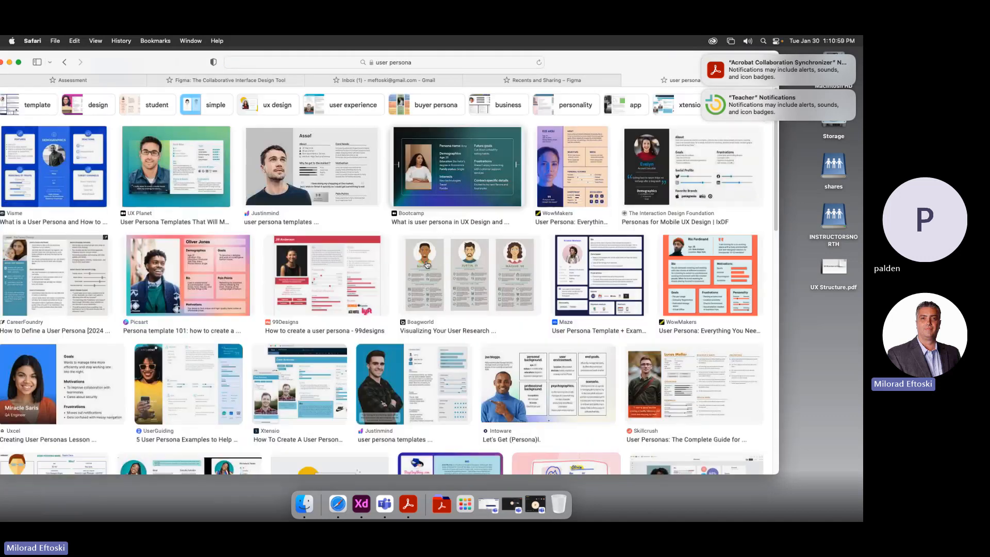
scroll(427, 270, "down", 5)
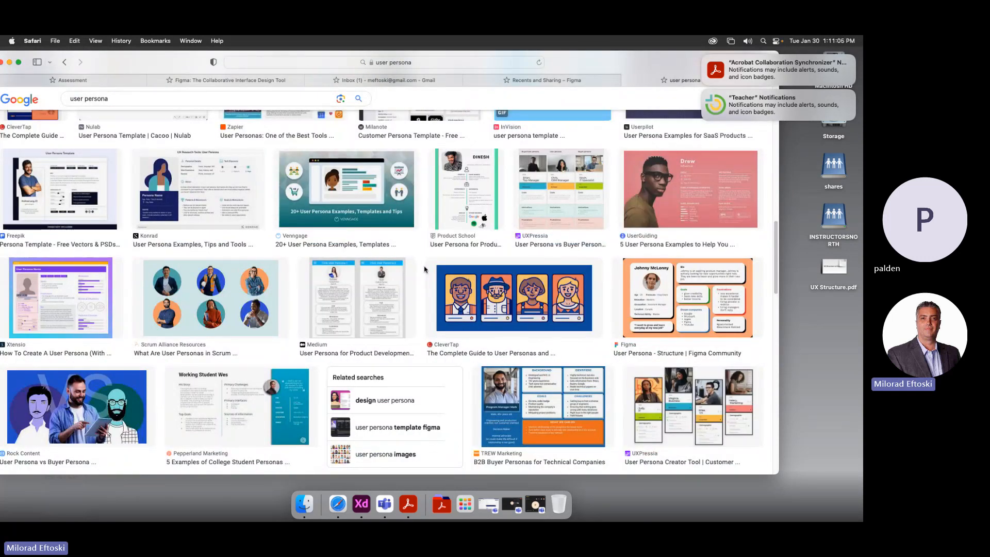
scroll(422, 309, "down", 5)
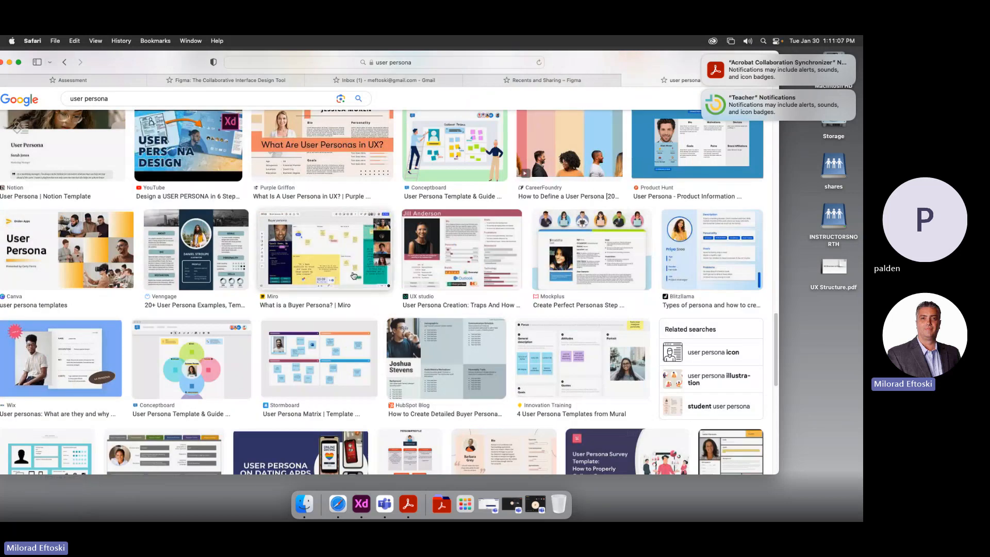
left_click(203, 250)
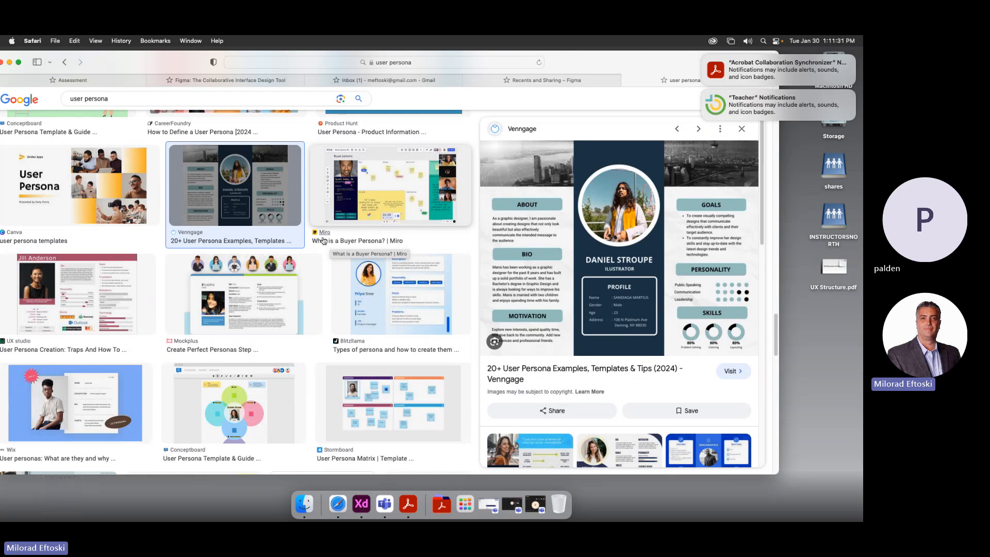
Return to the UI Kit for Mobile App assignment page and reposition the browser window on the desktop
left_click(517, 83)
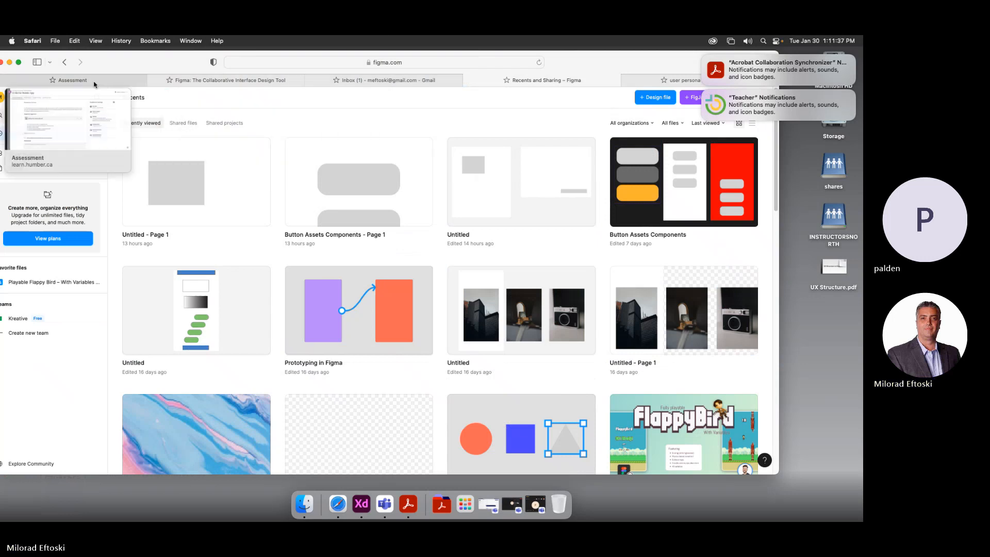
left_click(72, 80)
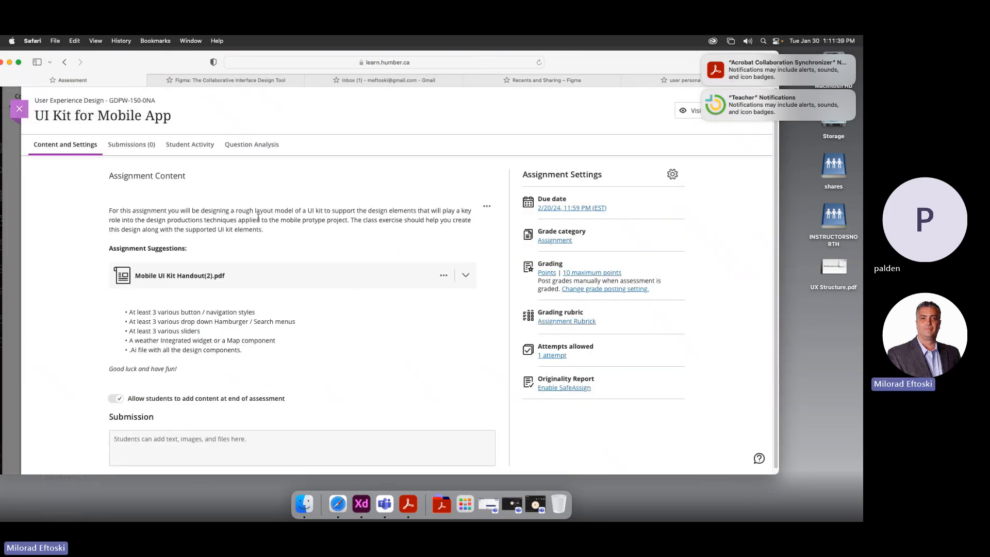
left_click_drag(779, 267, 764, 267)
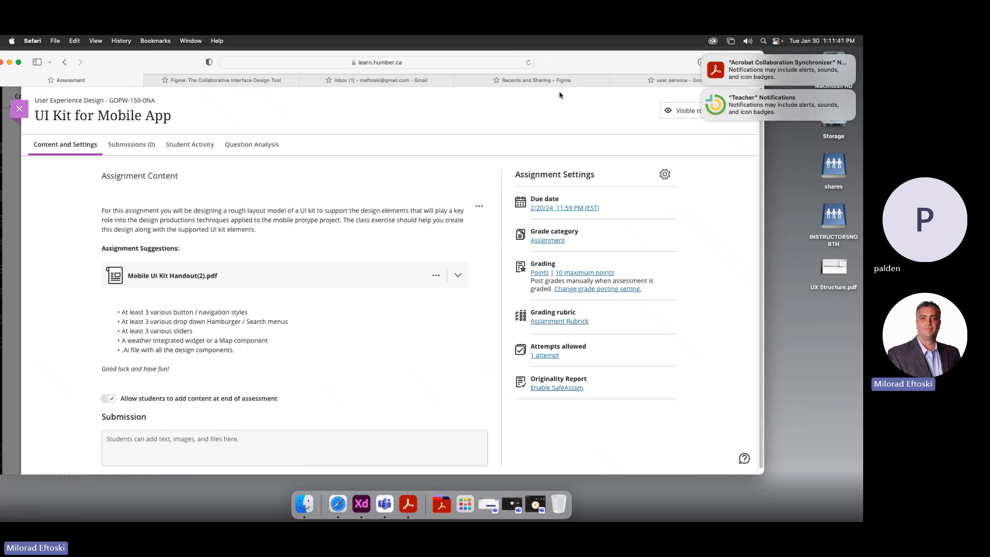
left_click_drag(559, 64, 576, 66)
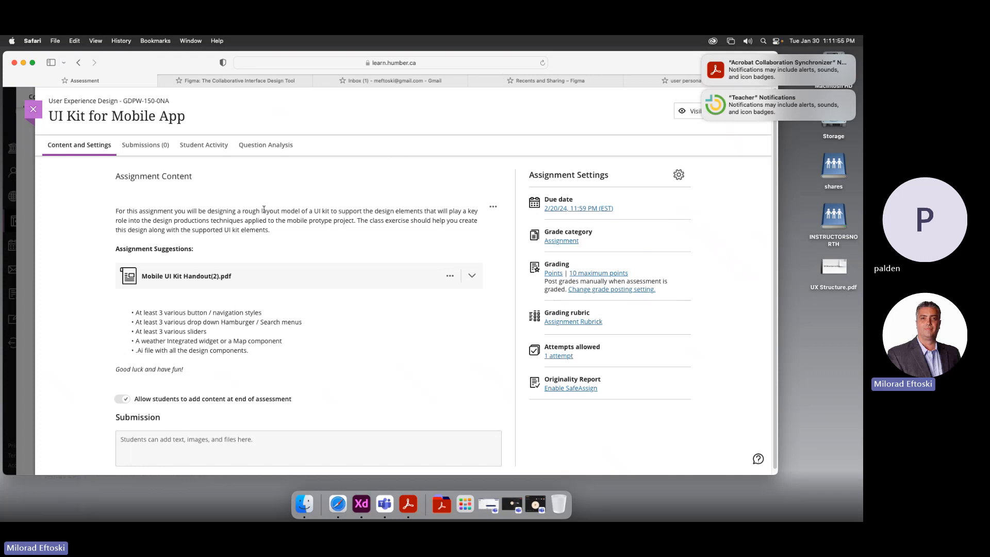
Read through the assignment description, highlighting the passages on the UI kit, the design production techniques and the whole paragraph
left_click_drag(311, 210, 466, 211)
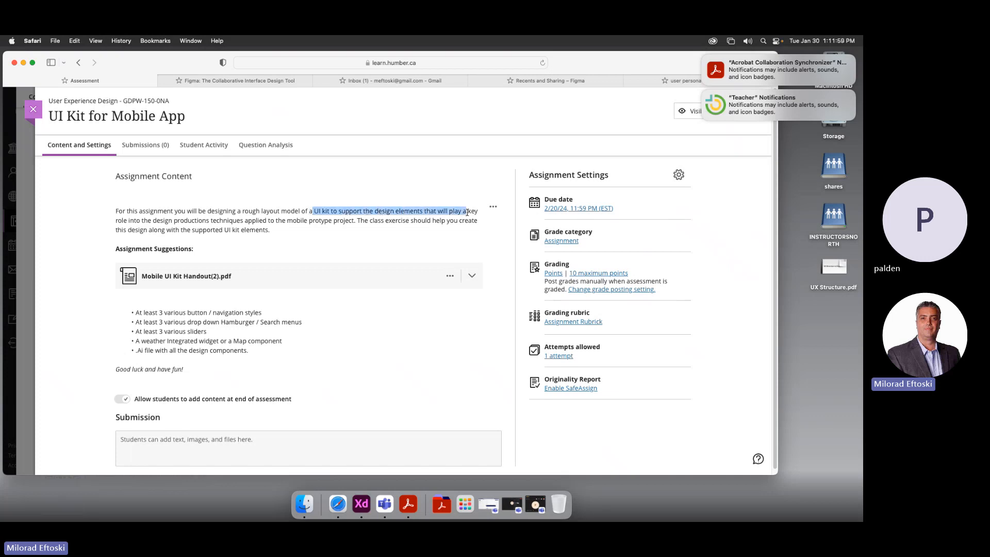
left_click(205, 219)
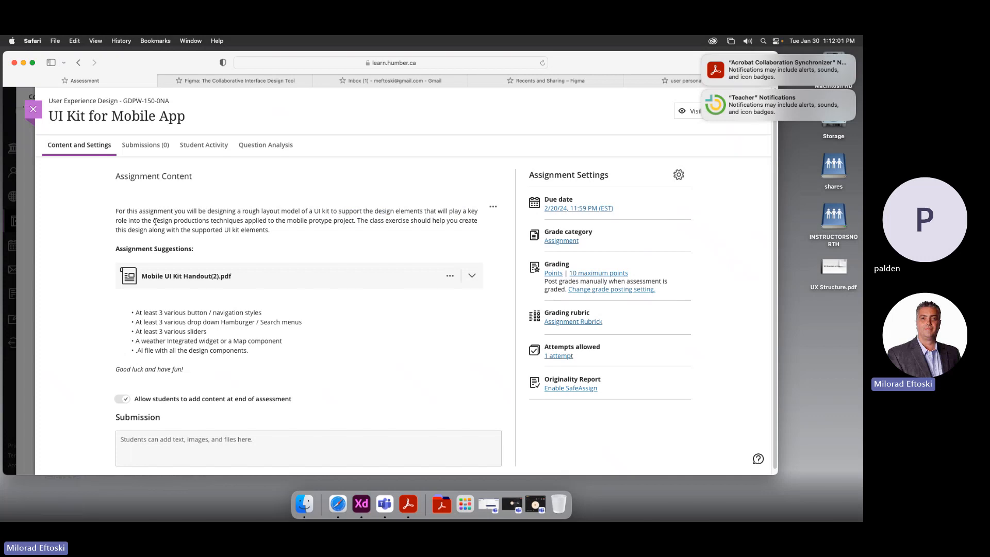
left_click_drag(156, 221, 351, 220)
left_click(351, 220)
left_click_drag(270, 230, 115, 212)
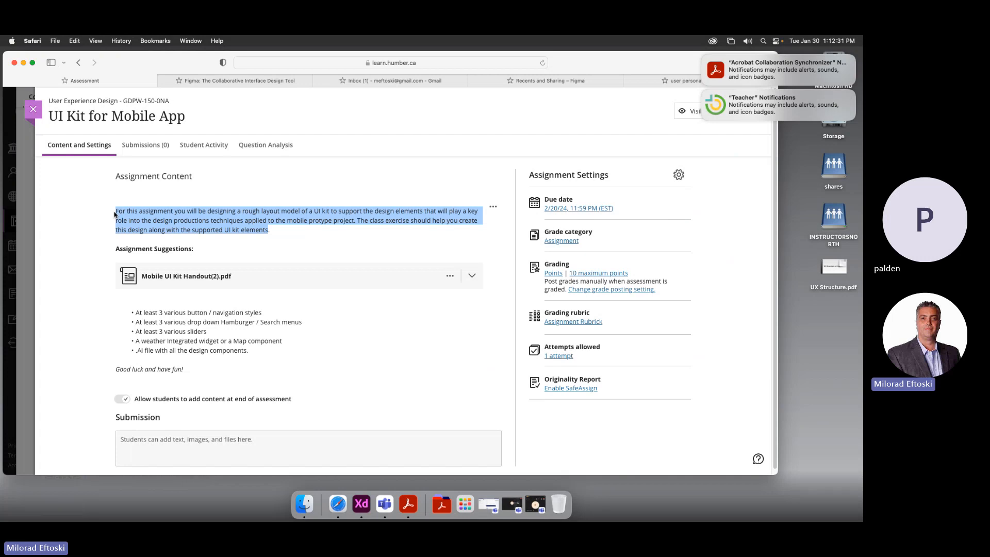
left_click(91, 212)
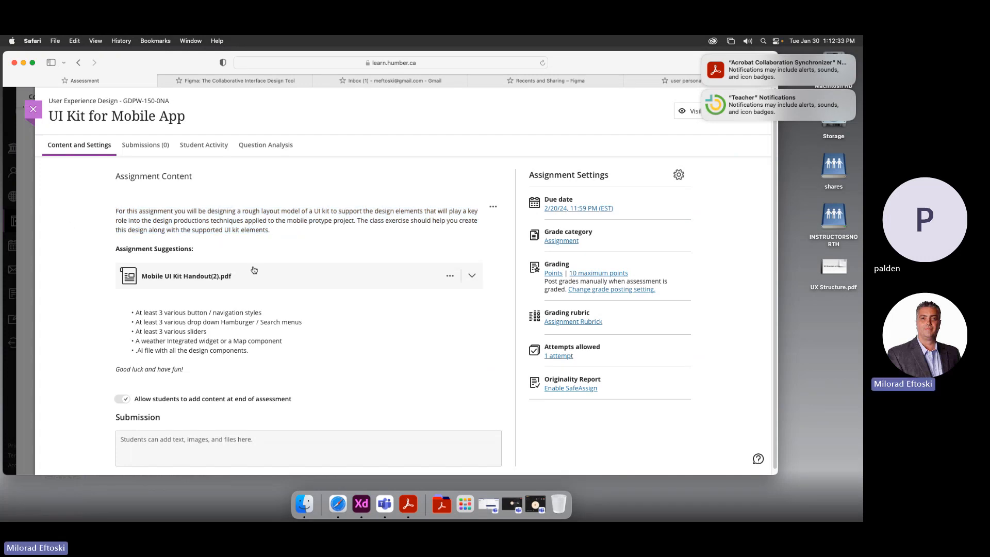
Expand the Mobile UI Kit Handout(2).pdf preview and examine its draft criteria, highlighting "interactive behavior" under Good Draft
scroll(267, 289, "down", 1)
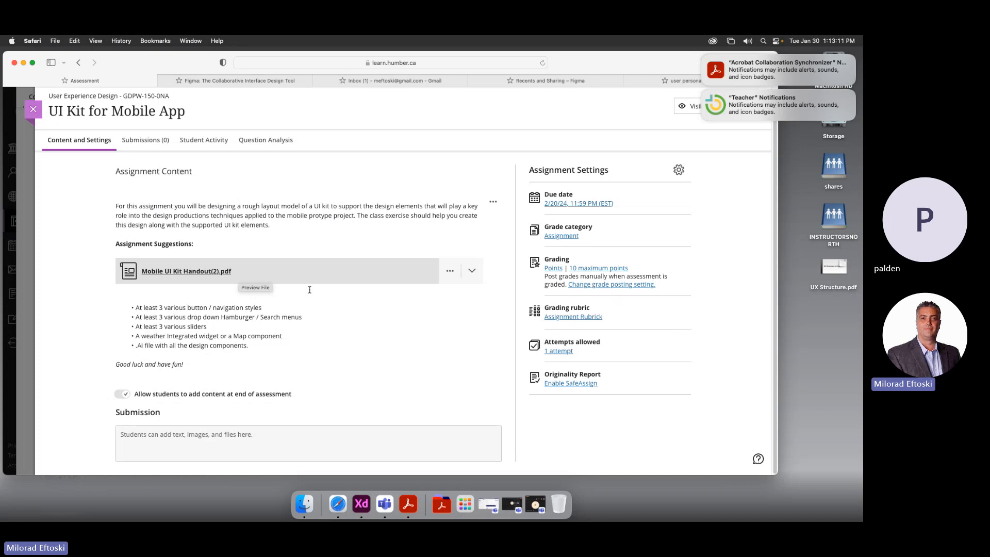
left_click(312, 272)
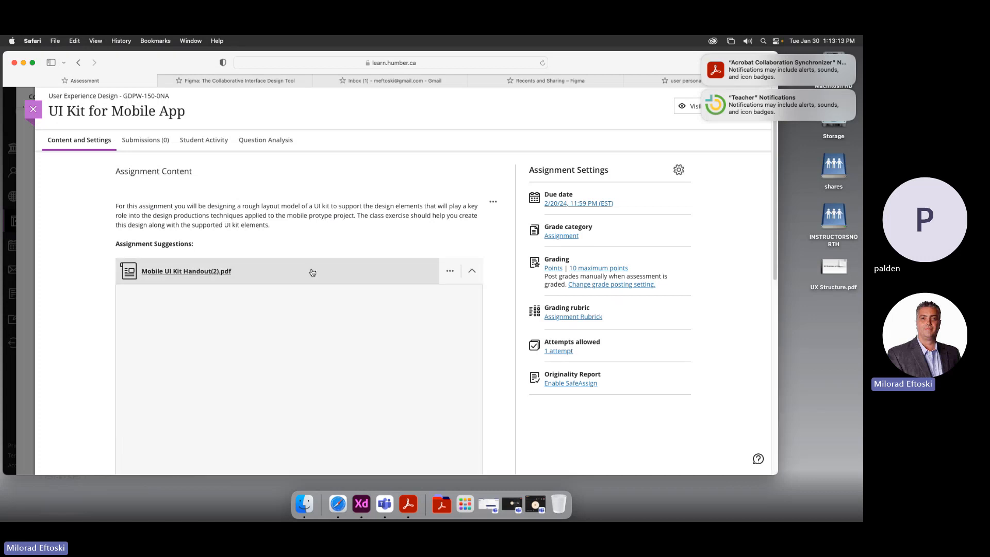
scroll(425, 294, "down", 5)
scroll(426, 297, "up", 2)
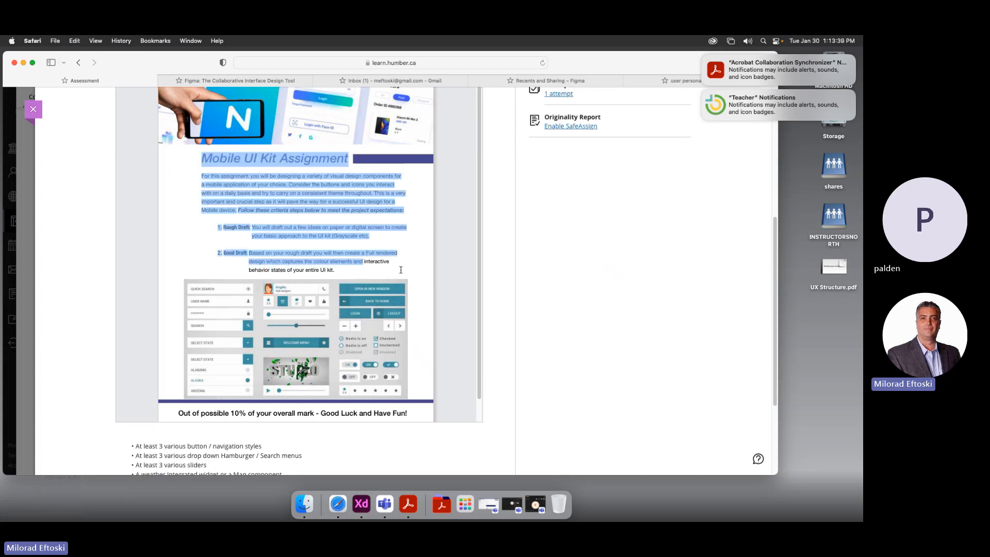
left_click_drag(363, 261, 270, 269)
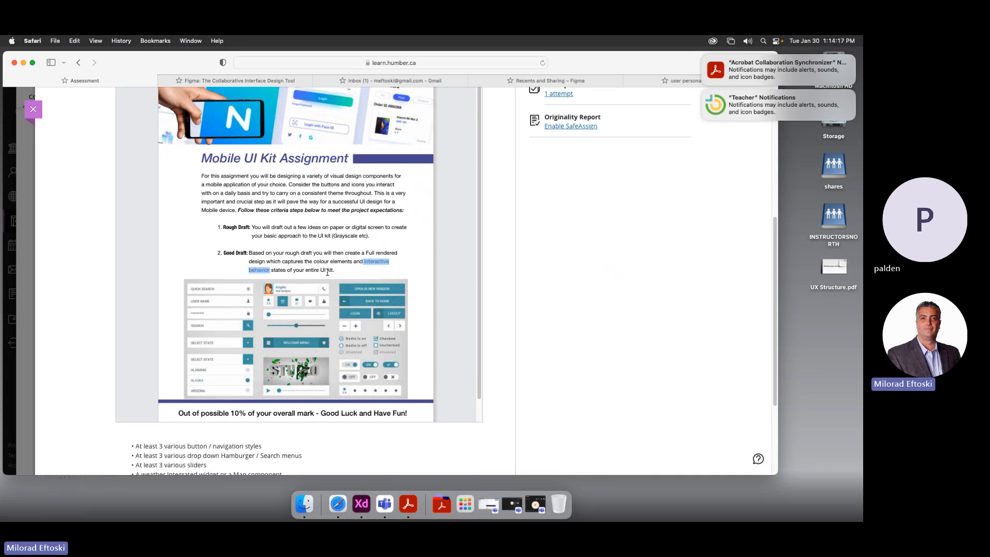
scroll(278, 317, "up", 5)
scroll(326, 279, "down", 2)
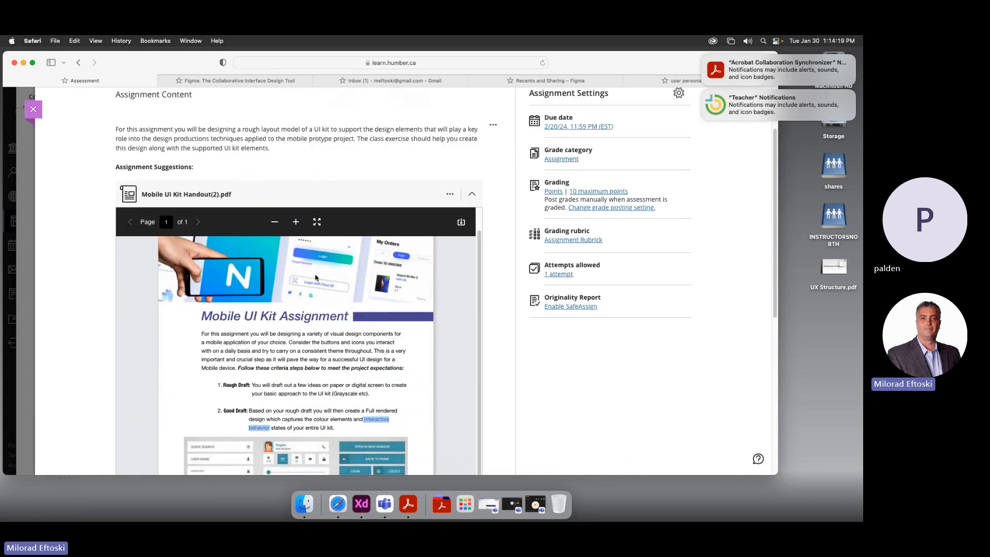
scroll(322, 279, "down", 6)
scroll(317, 278, "up", 4)
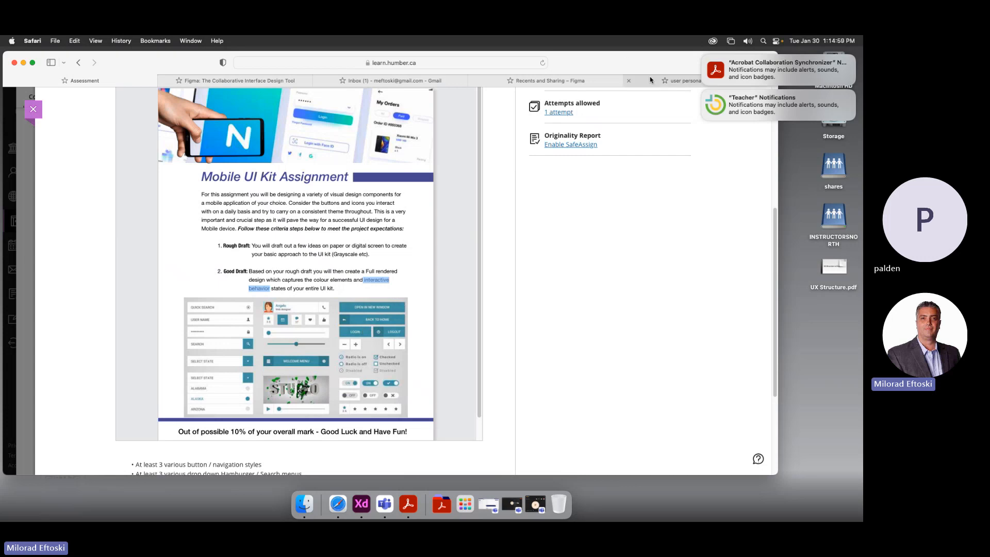
Search Google Images for "apple os ui kit" in a new tab and preview the Apple Design Resources result from Apple Developer
left_click(681, 80)
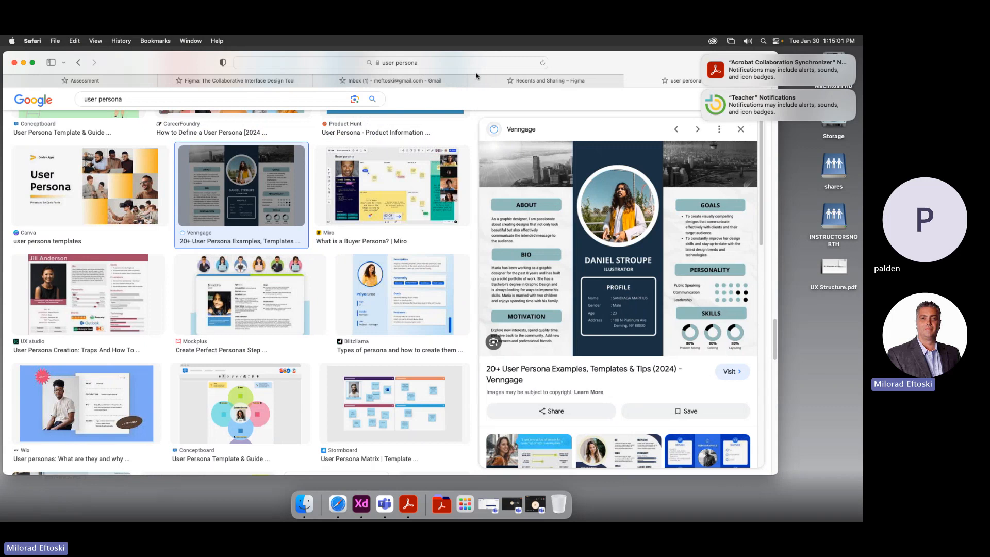
key("super+t")
type("appl")
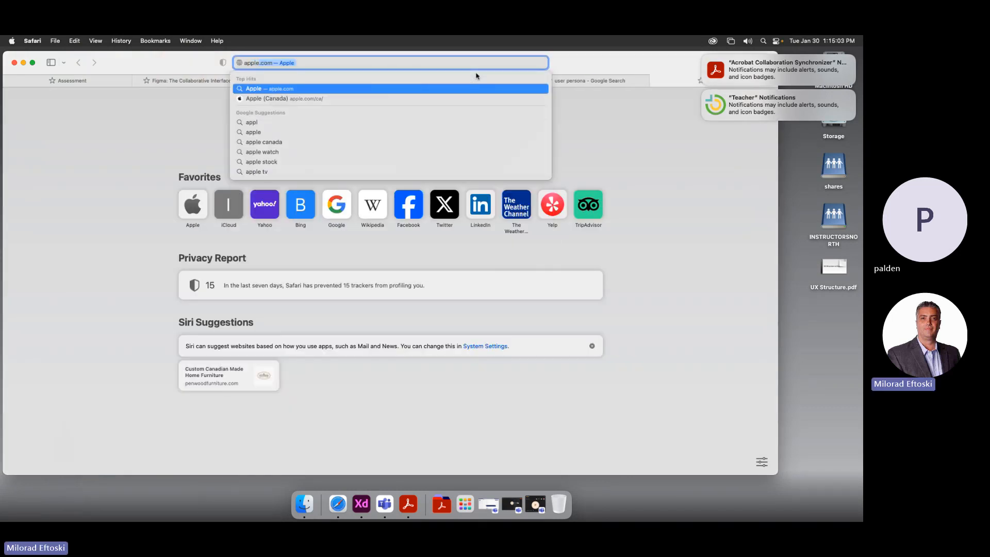
type("e ui ki")
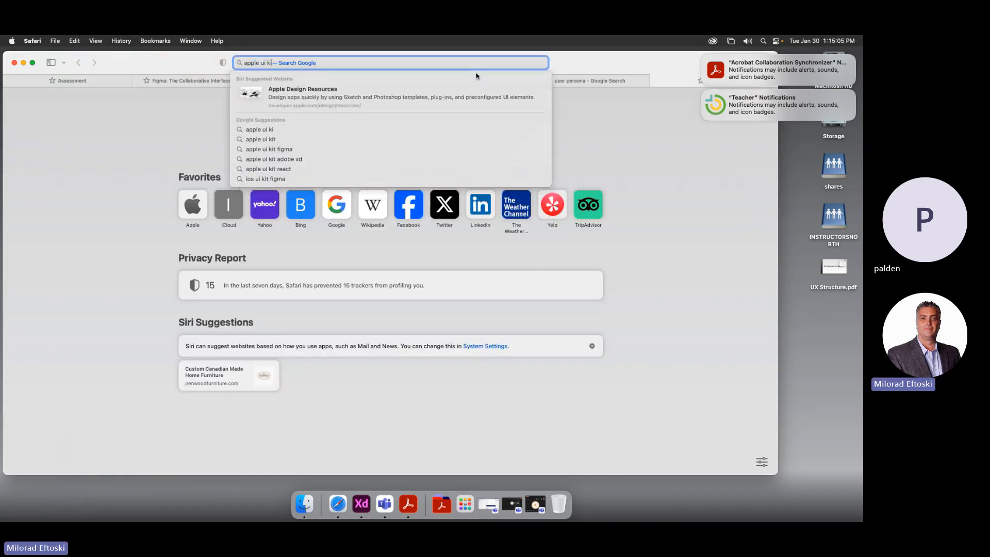
type("t")
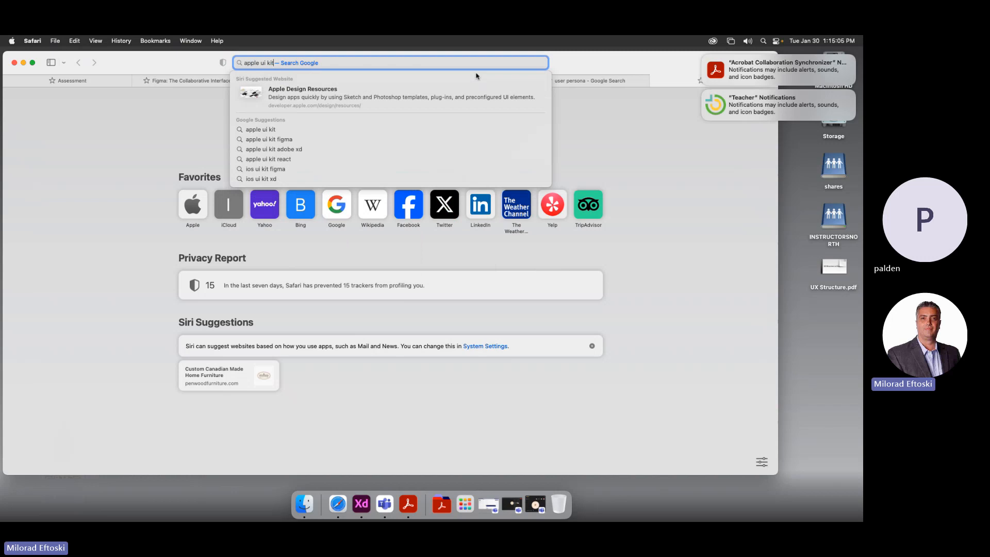
left_click(259, 62)
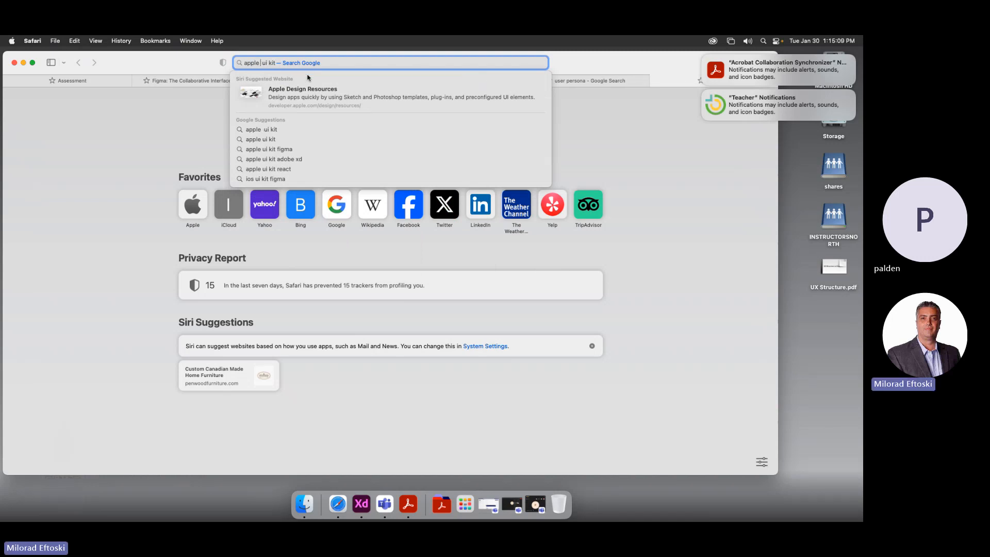
type("os")
key("Return")
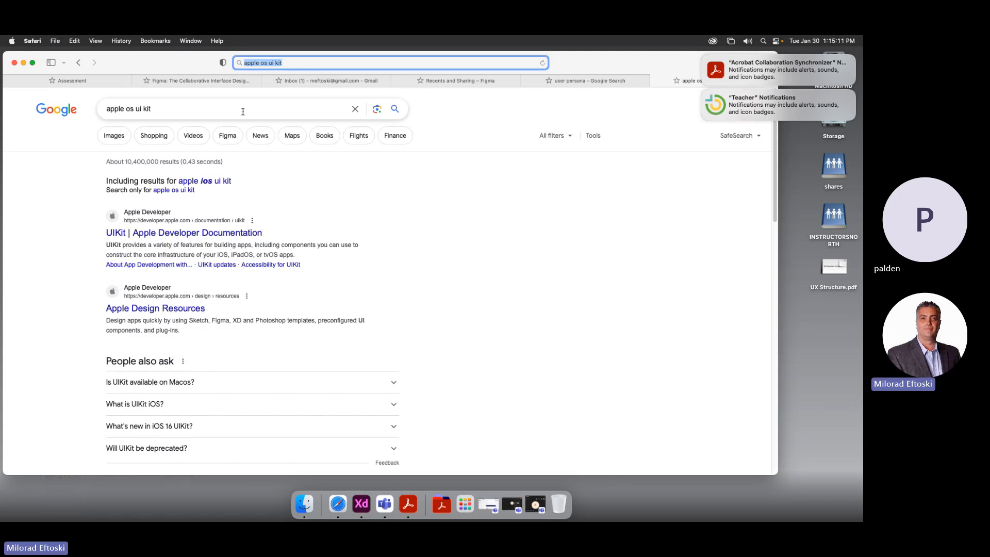
left_click(112, 133)
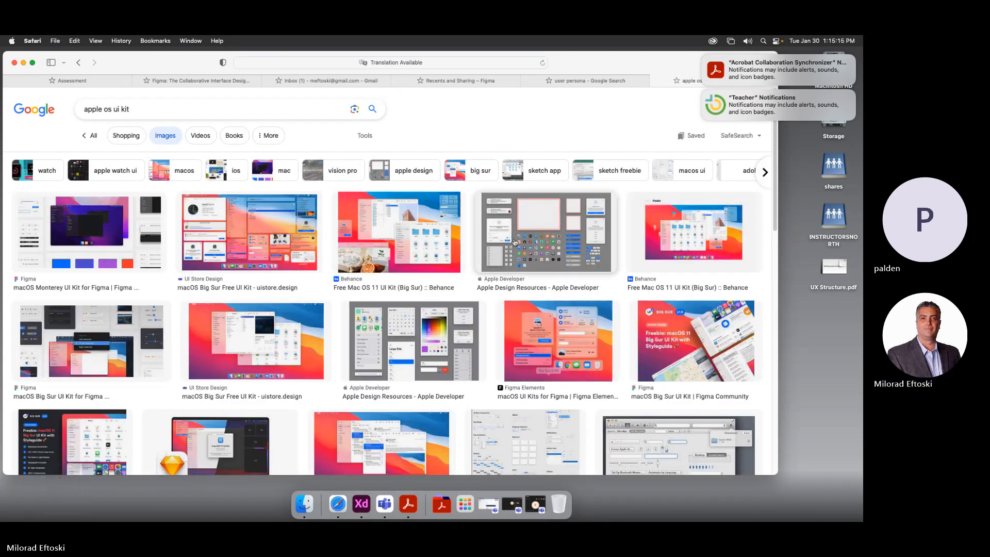
left_click(513, 238)
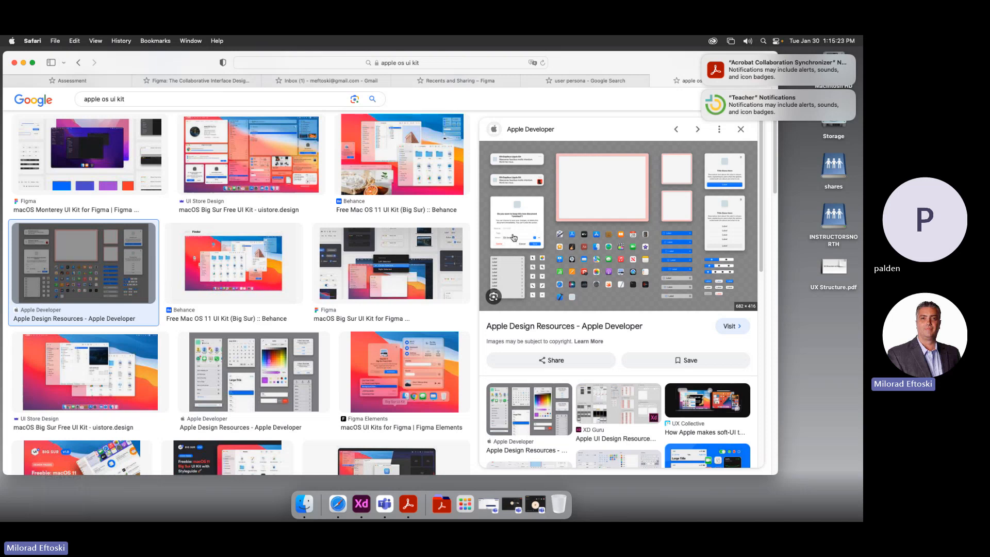
Preview the Apple Design Resources, macOS Big Sur Free UI Kit, Sketch App Sources, Mac OS X Lion and Sketch Elements UI kit image results
left_click(269, 348)
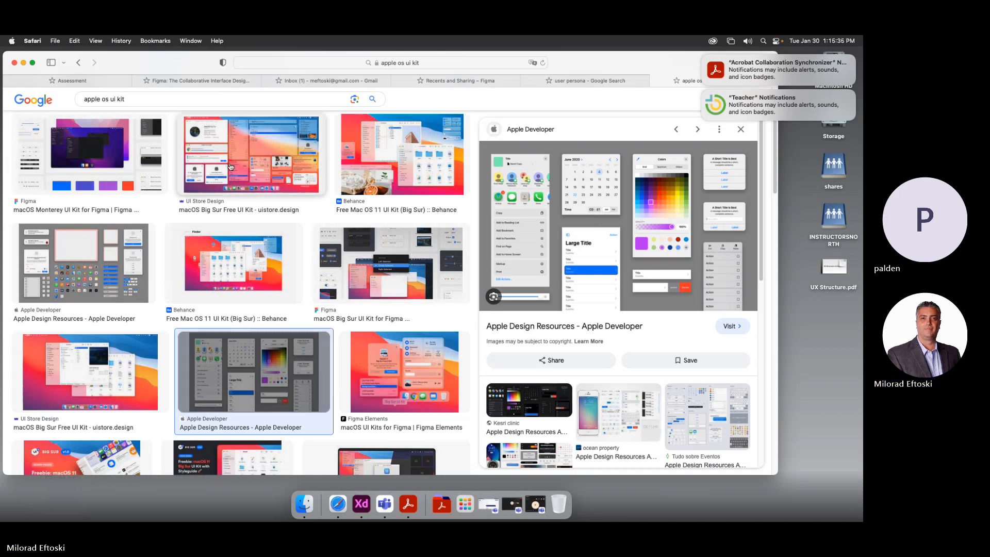
left_click(258, 170)
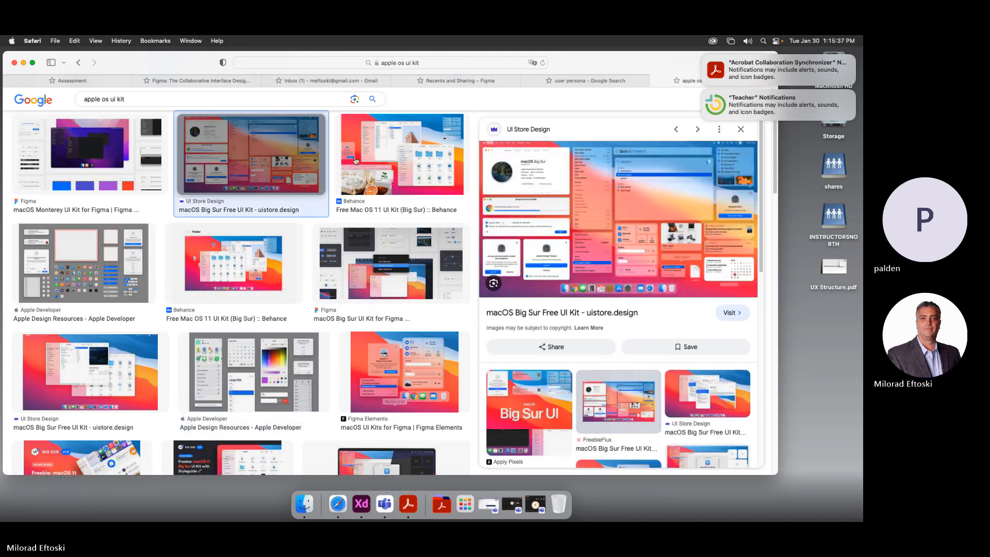
scroll(361, 309, "down", 4)
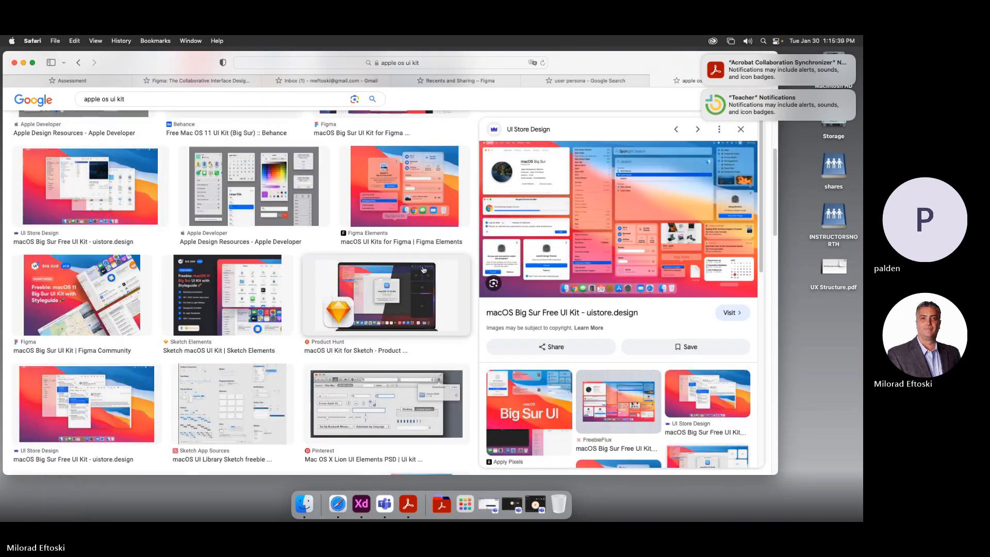
left_click(232, 403)
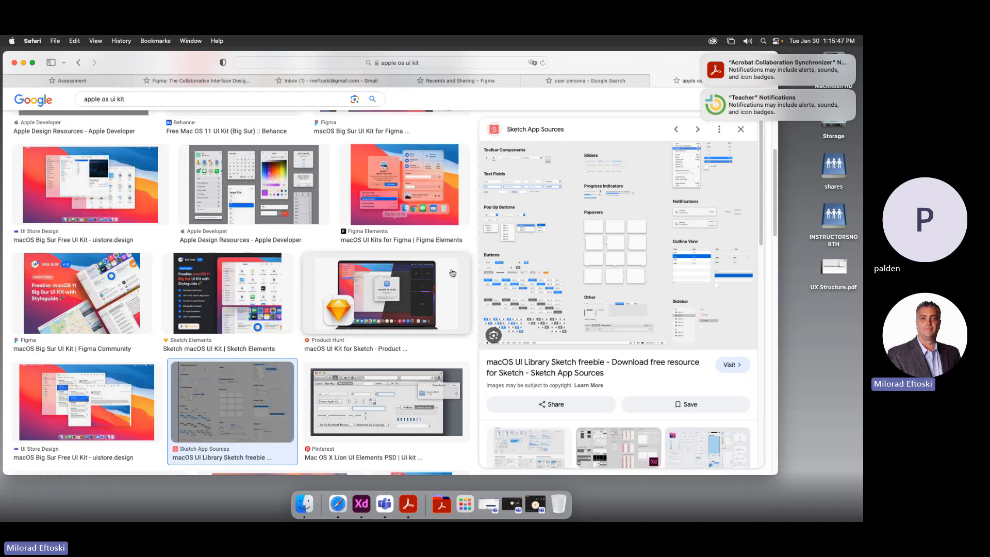
left_click(408, 377)
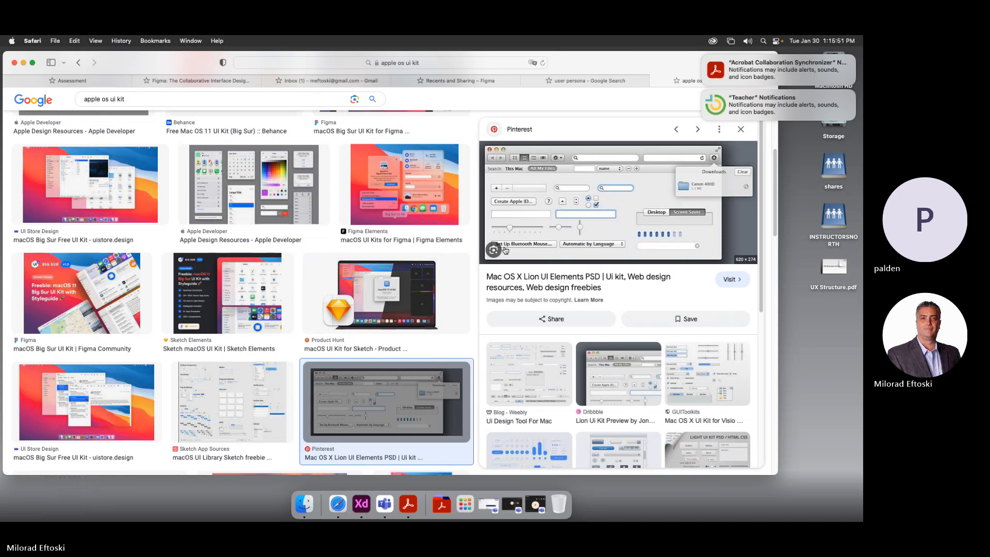
left_click(285, 287)
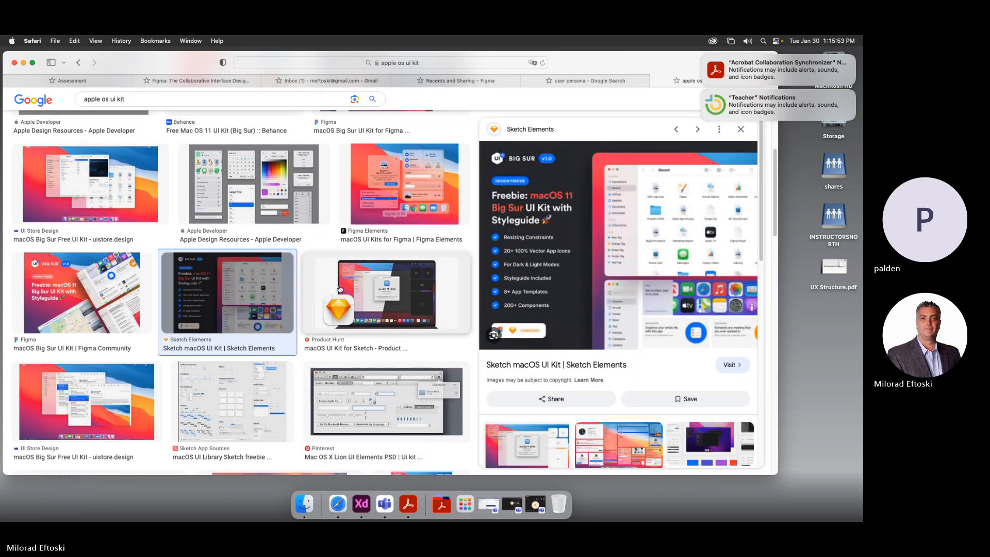
Browse further Apple UI kit images and preview the 9to5Mac result on the visionOS design kit for Figma
scroll(339, 289, "down", 2)
scroll(388, 346, "down", 3)
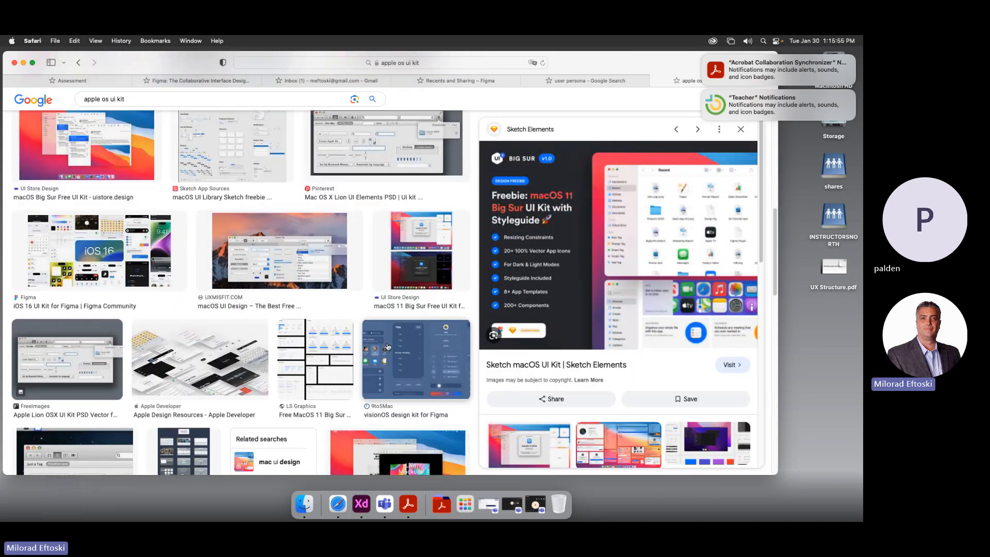
left_click(388, 347)
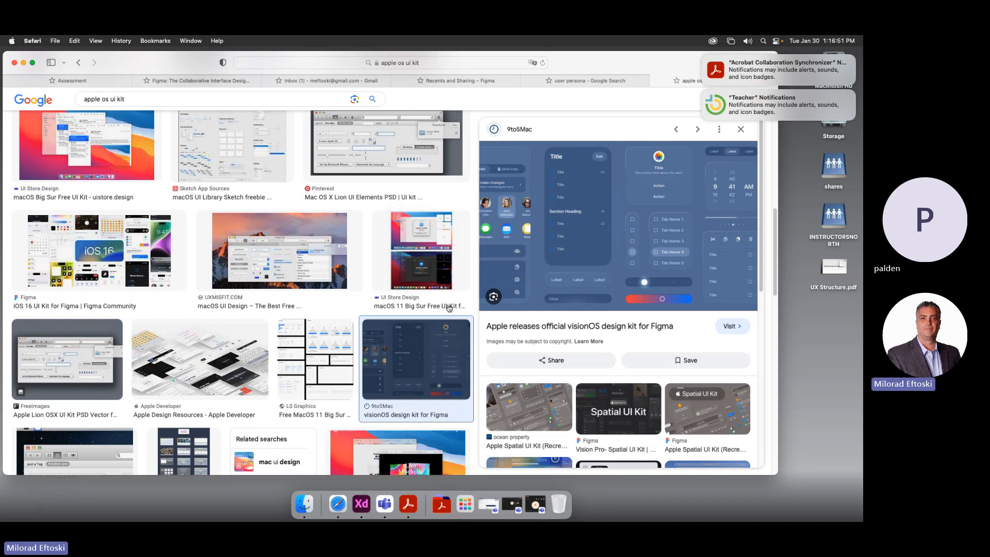
Change the image search to "windows os ui kit" and preview the Windows 10 UI Sketch freebie from Sketch App Sources
scroll(425, 318, "down", 5)
scroll(425, 319, "up", 10)
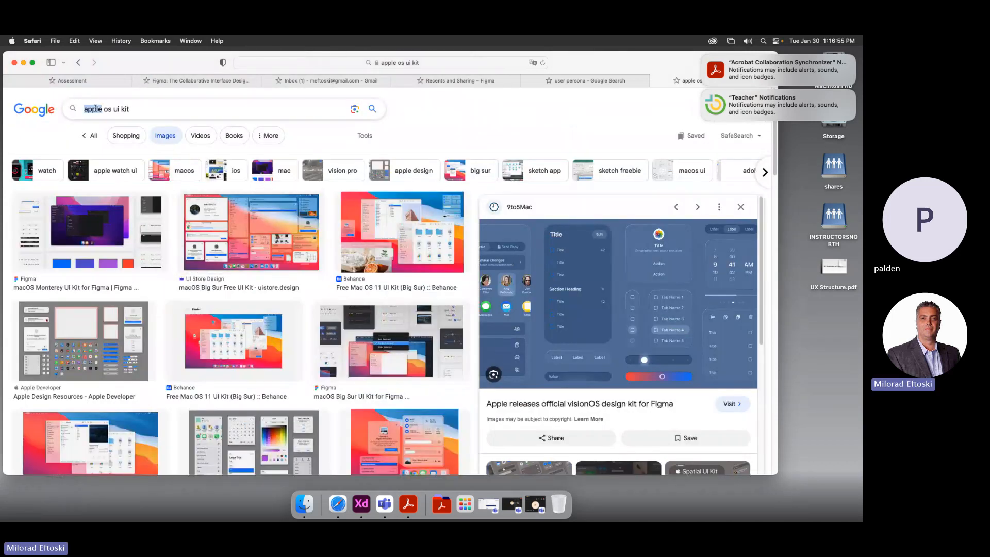
type("windows")
key("Return")
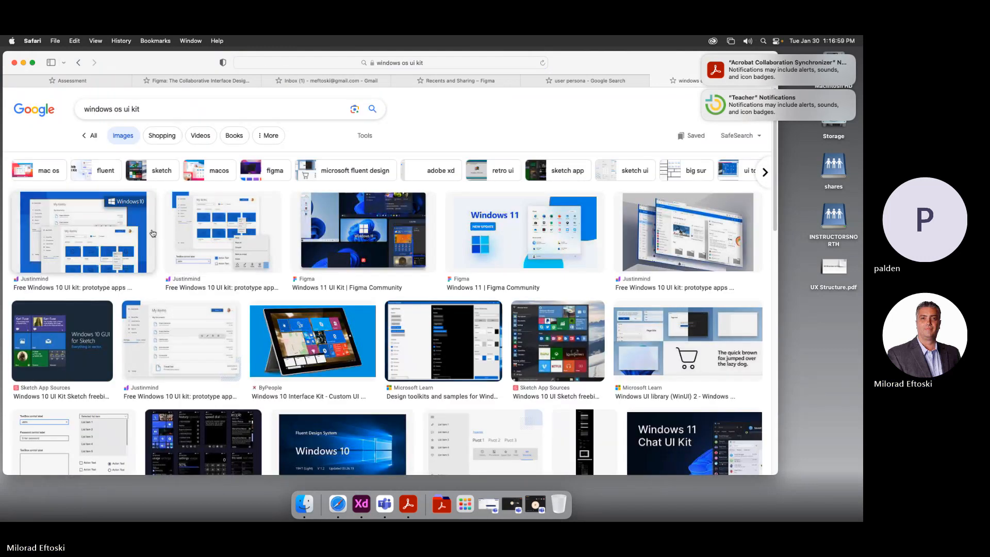
scroll(485, 294, "down", 1)
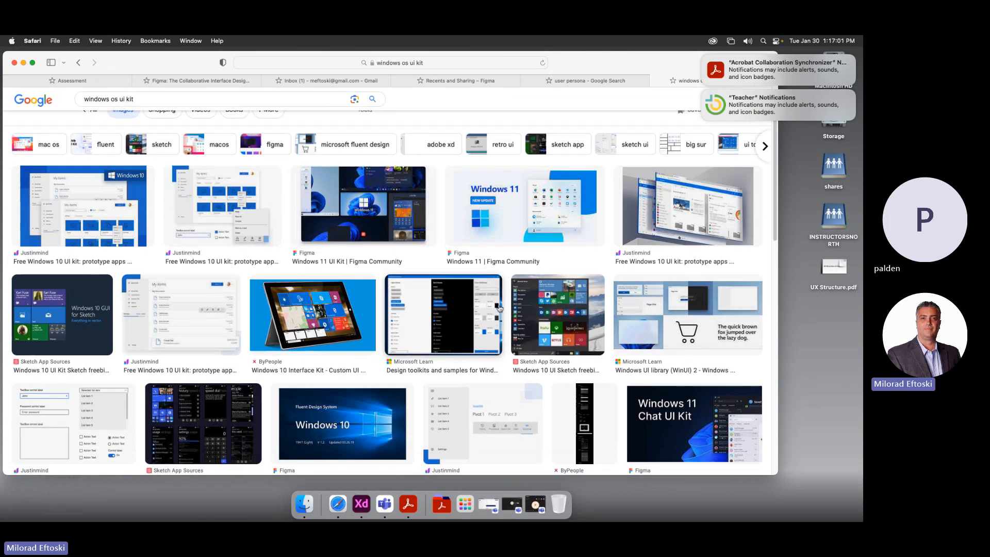
left_click(517, 304)
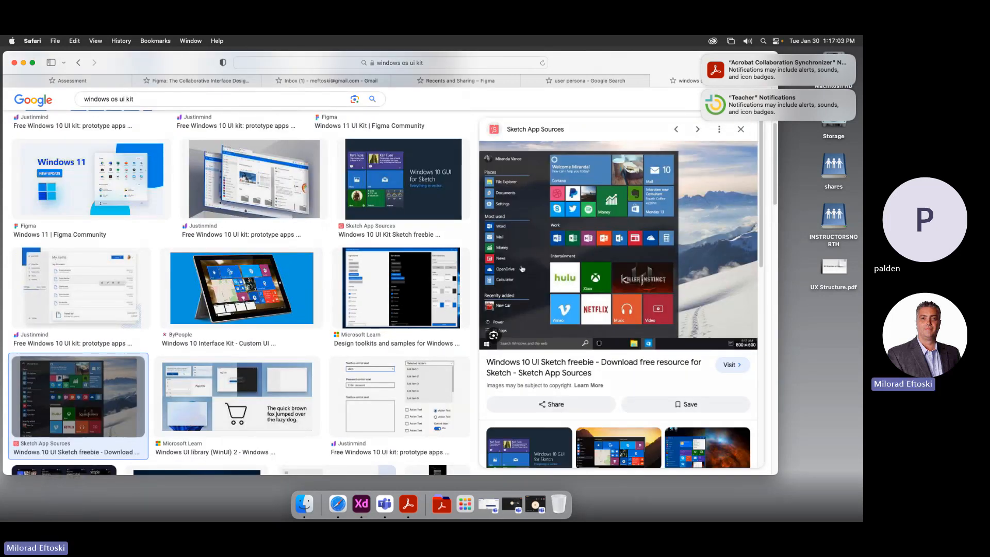
scroll(522, 269, "up", 2)
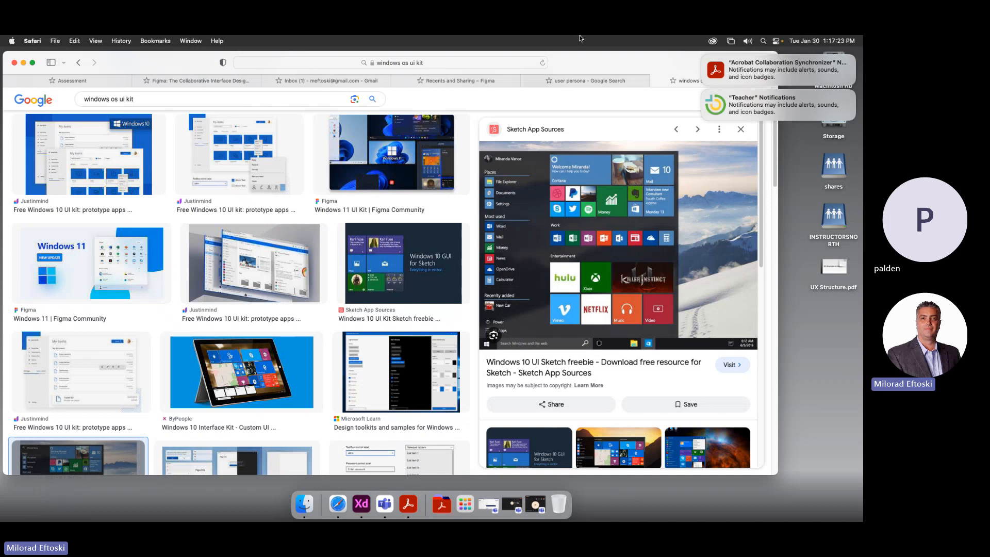
Close the Windows UI kit and user persona search tabs and return to the Figma recent files page
left_click(568, 81)
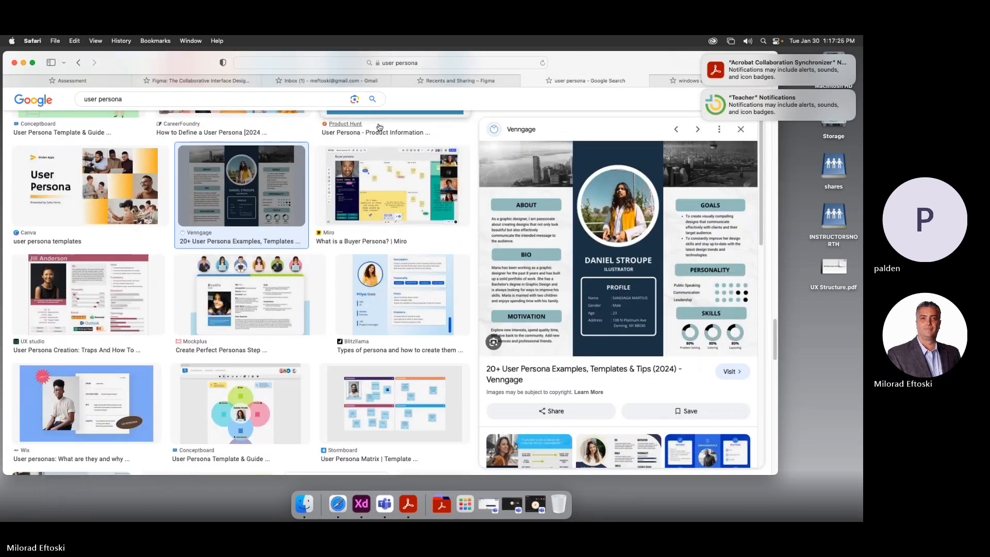
left_click(672, 82)
left_click(655, 81)
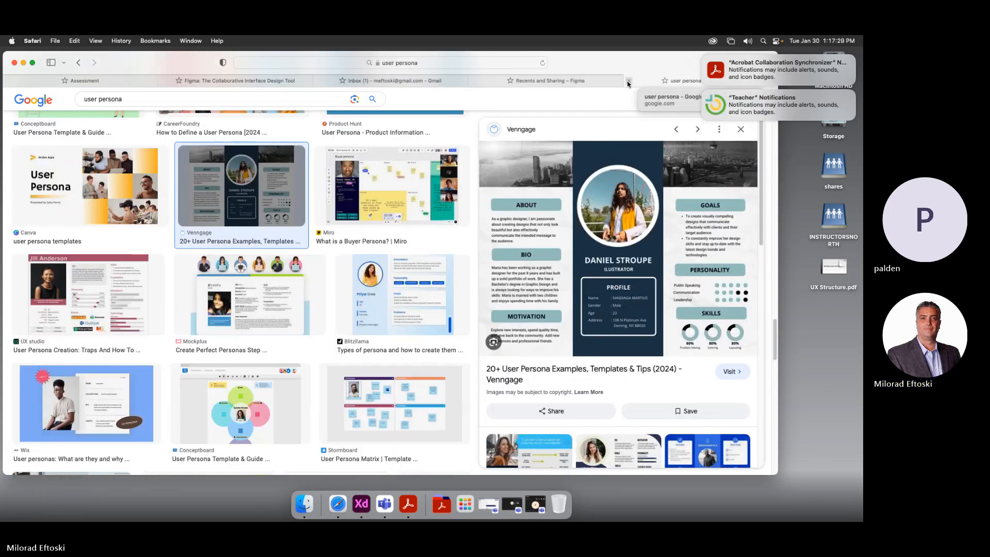
left_click(629, 81)
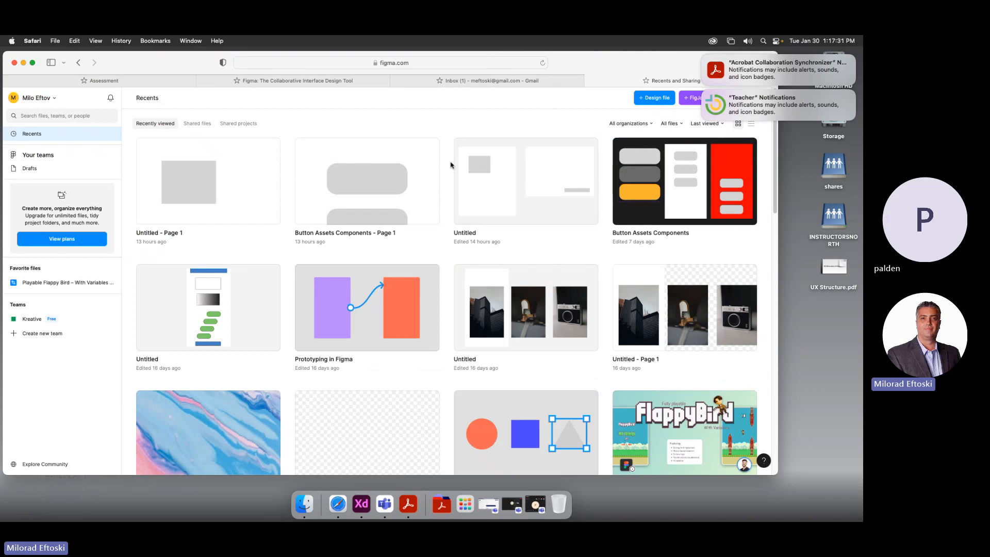
left_click(453, 83)
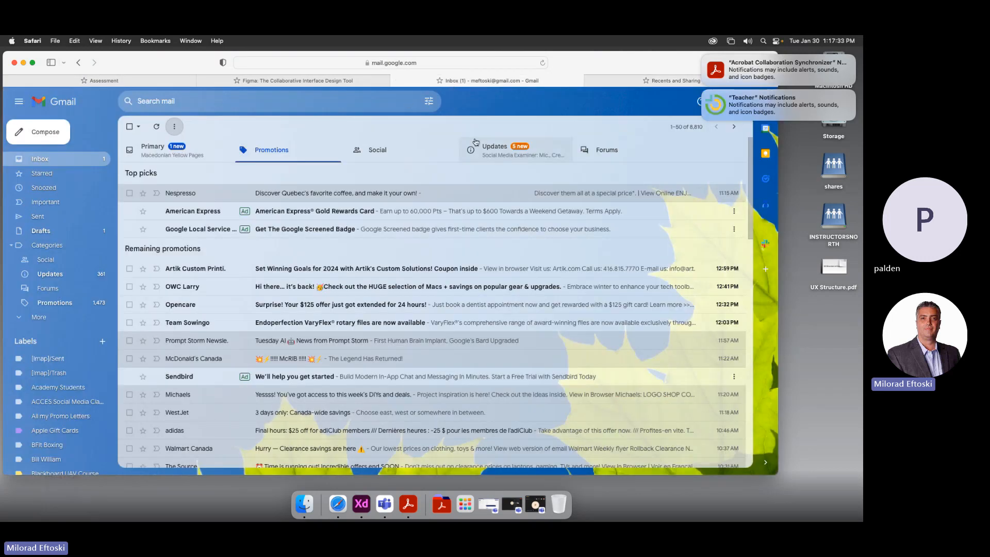
left_click(626, 84)
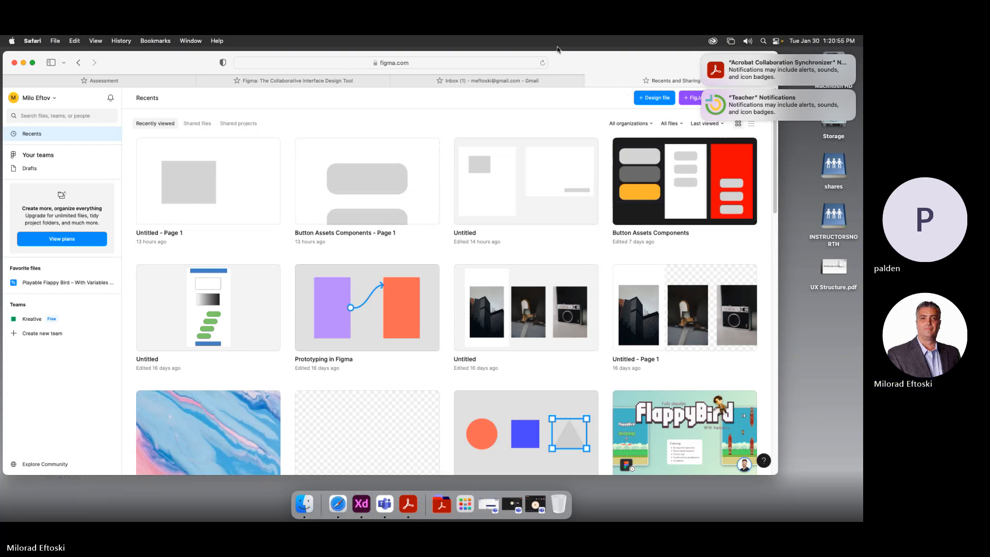
Minimize the browser, launch Adobe Illustrator 2024 from the installed applications and clear the desktop notifications
left_click(23, 62)
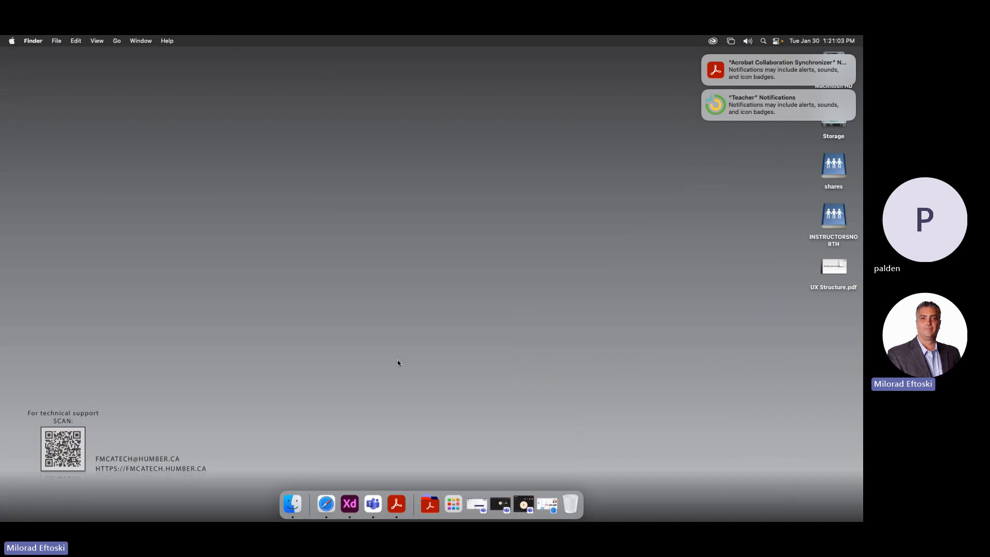
key("F4")
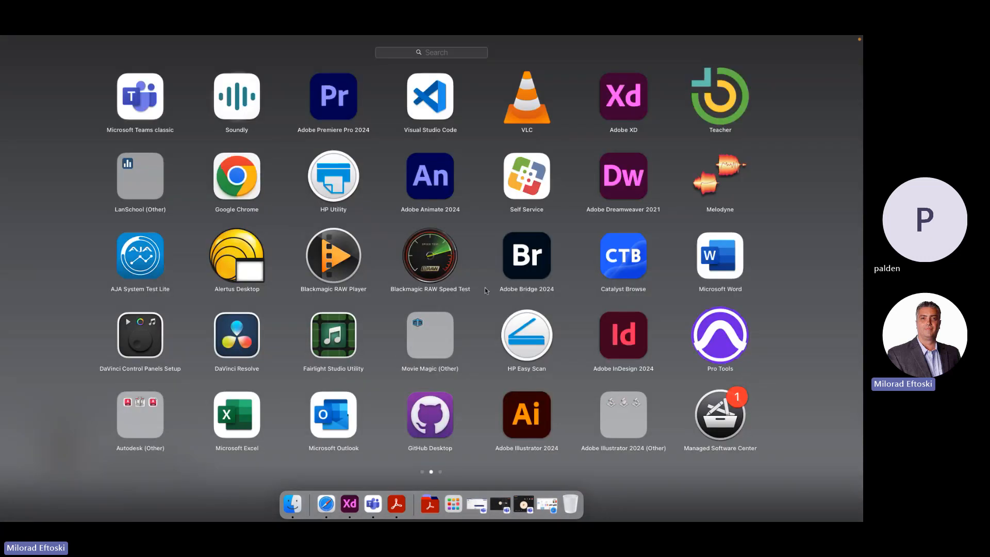
scroll(485, 294, "right", 3)
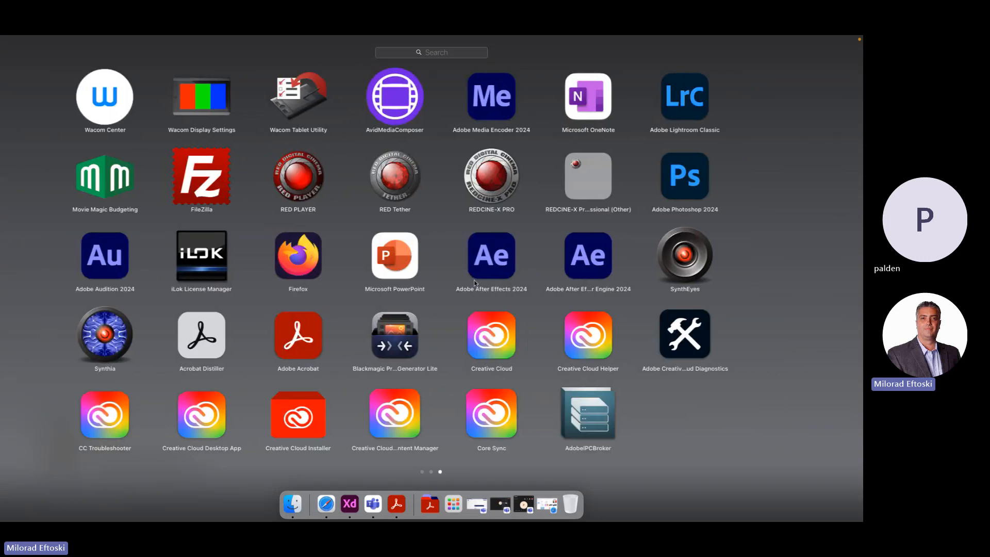
scroll(474, 280, "left", 3)
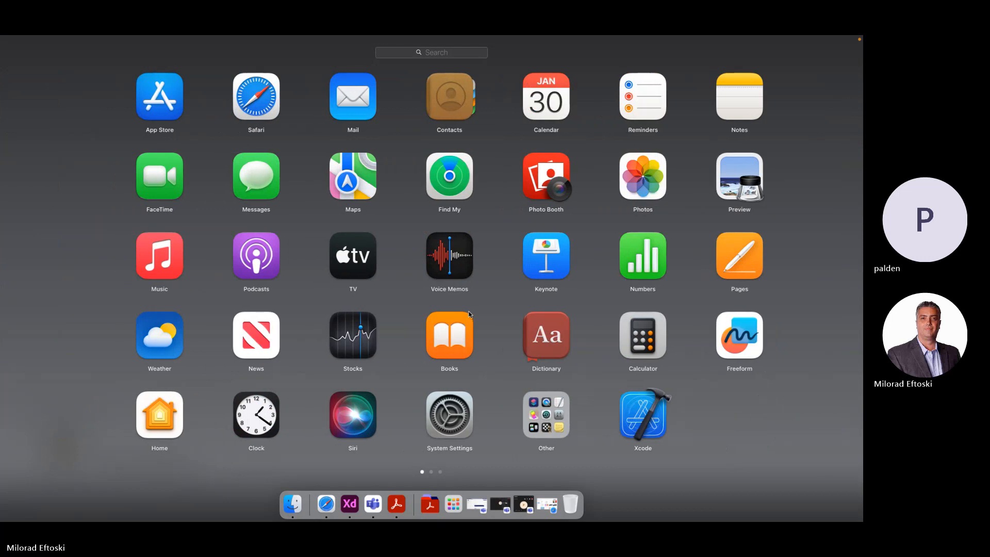
scroll(456, 311, "right", 3)
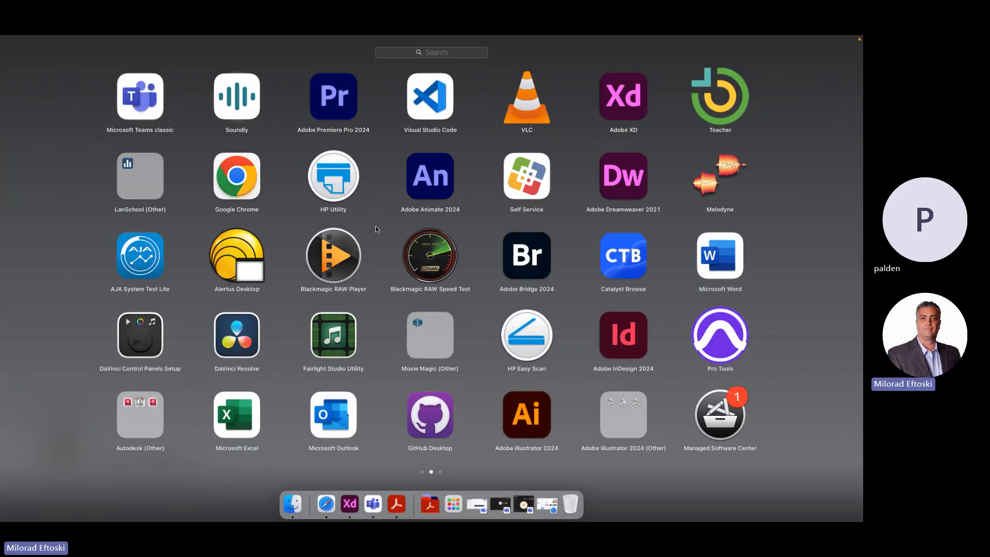
left_click(527, 413)
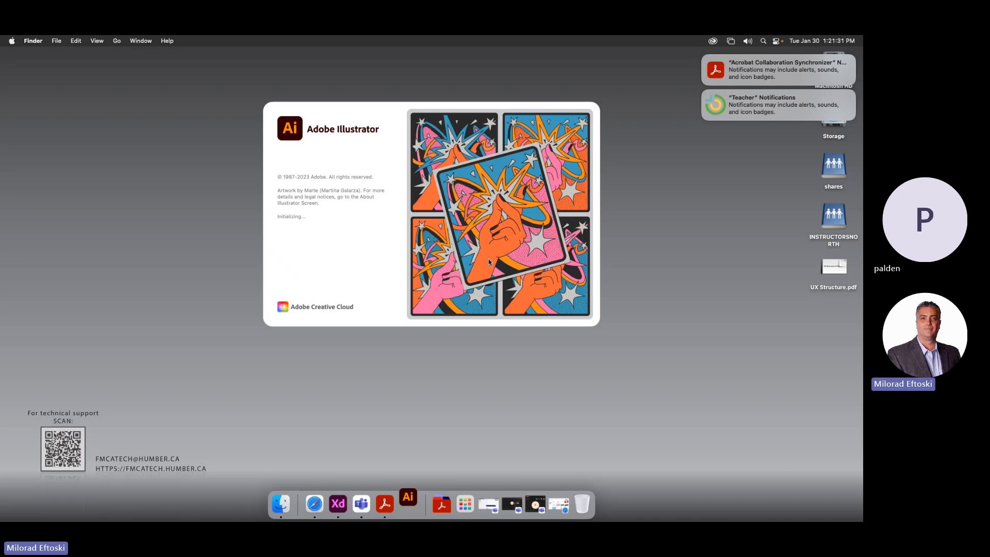
left_click(703, 55)
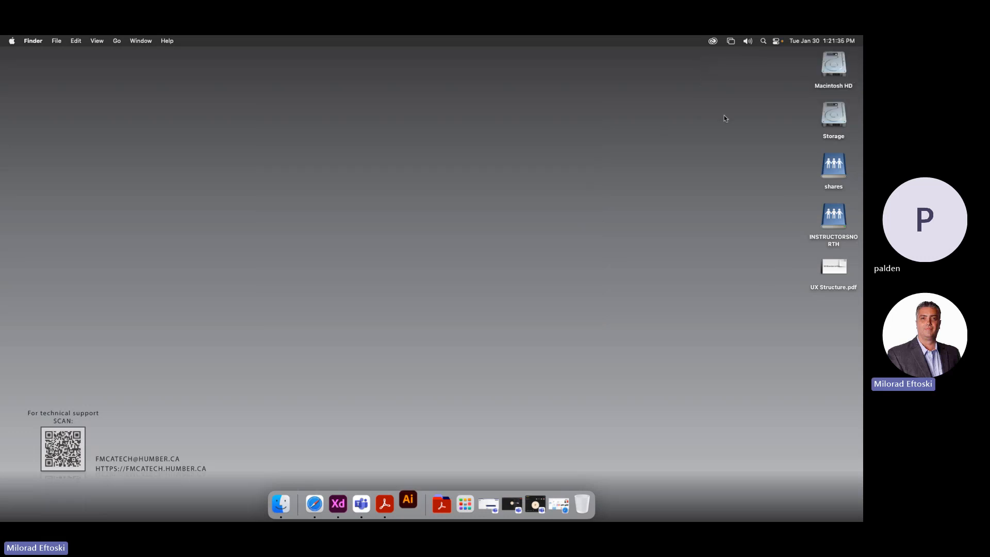
Review the Mobile UI Kit handout on the assignment page in Safari, then close the assignment and minimize the browser
left_click(314, 504)
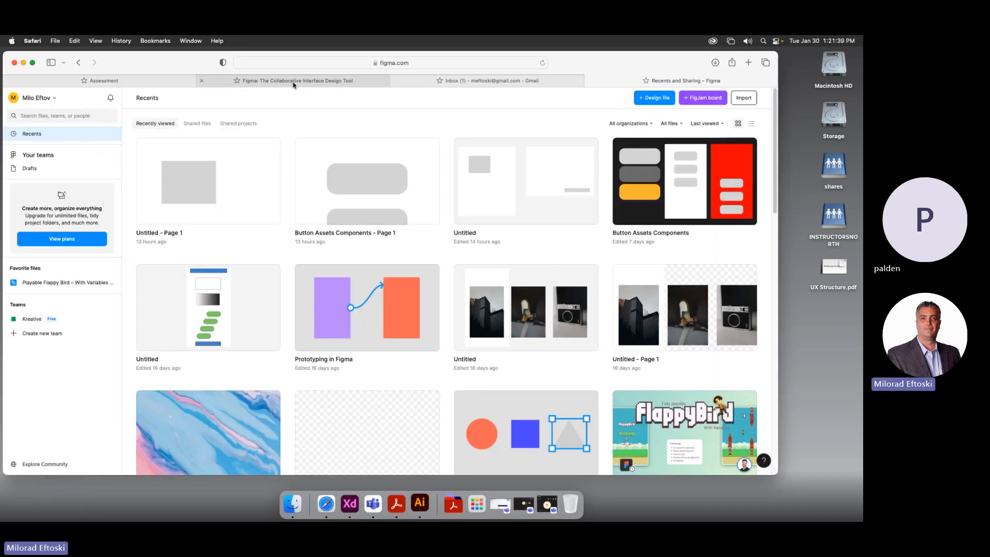
left_click(206, 82)
left_click(178, 85)
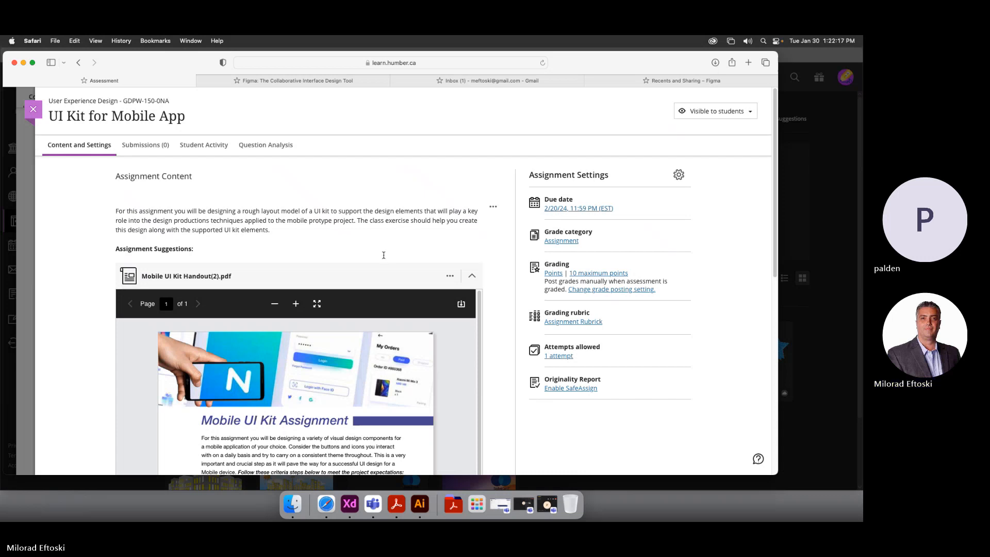
scroll(384, 255, "down", 10)
scroll(228, 165, "up", 8)
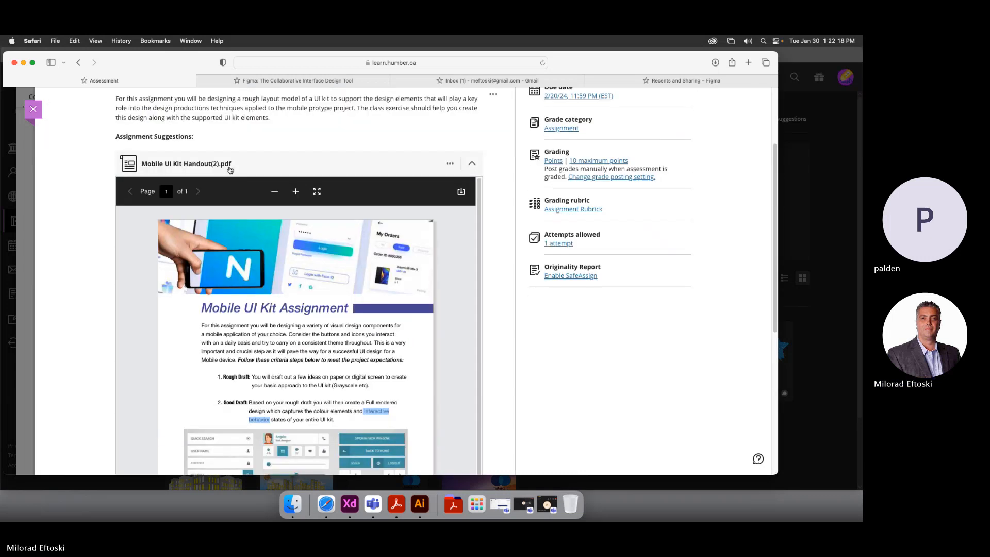
left_click(34, 110)
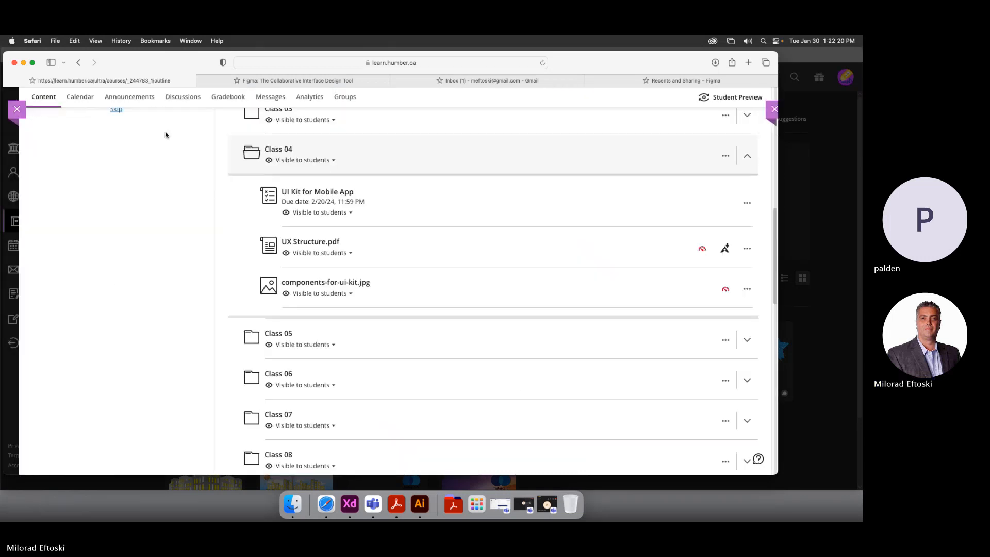
left_click(24, 62)
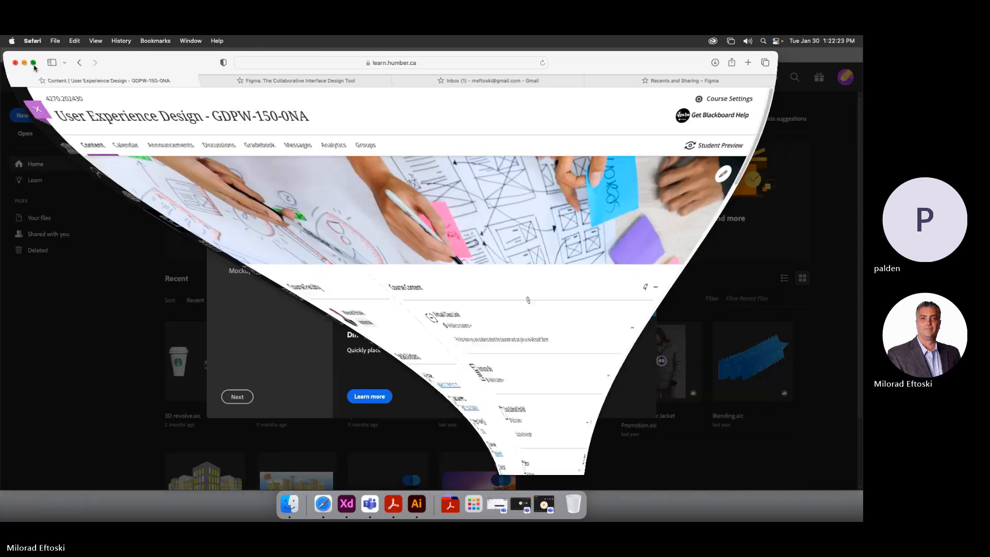
Dismiss Illustrator's What's New and cloud documents notices, bringing up the Adobe XD start window and moving it aside in between
left_click(665, 130)
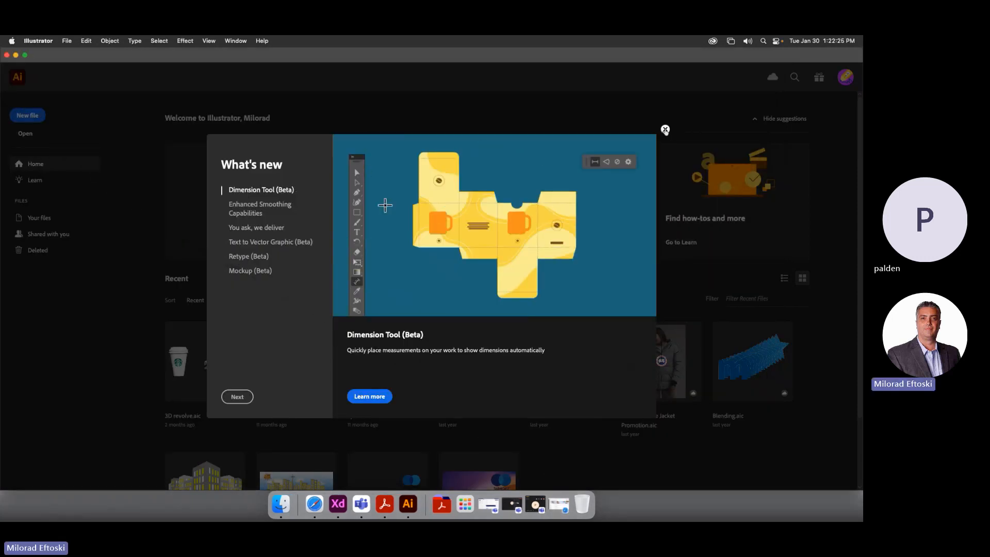
left_click(666, 130)
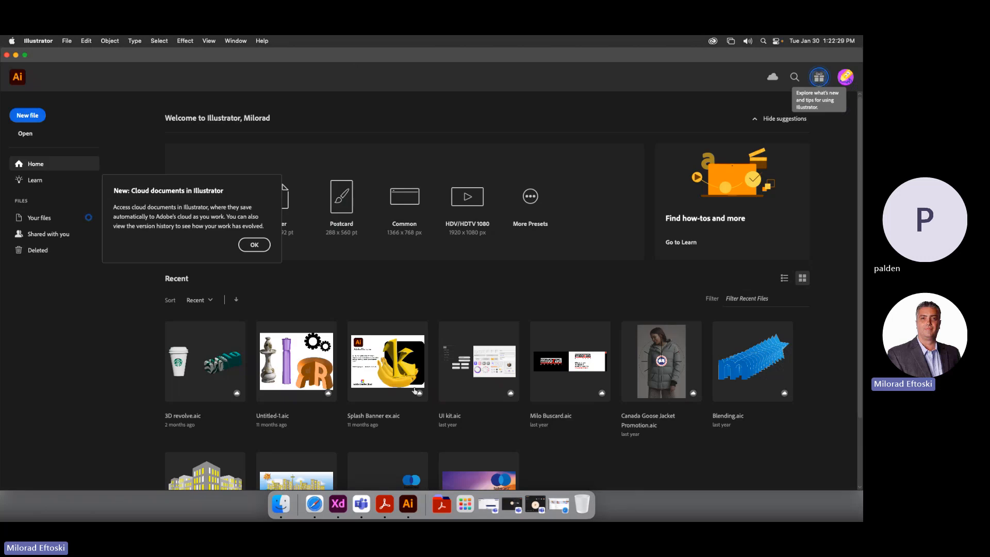
left_click(338, 506)
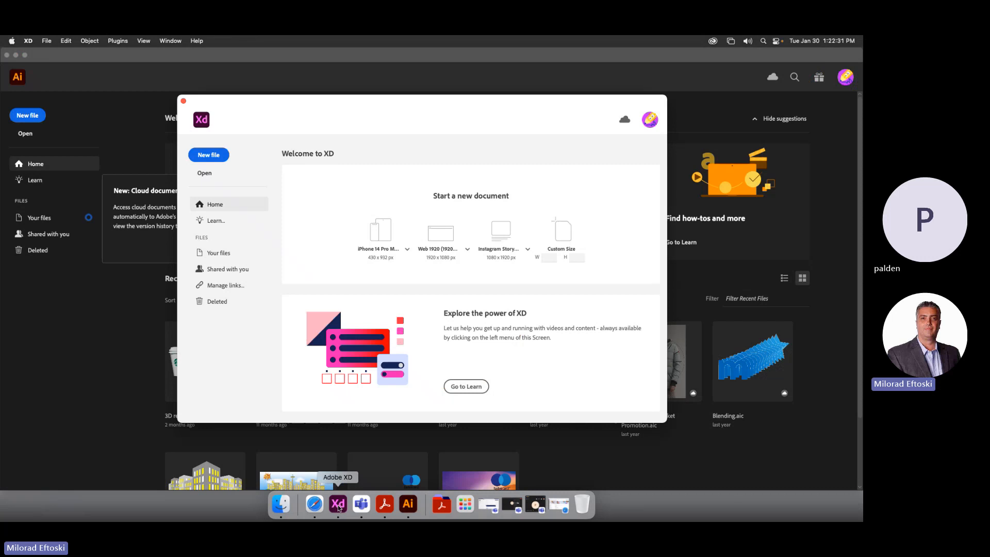
left_click_drag(378, 109, 408, 95)
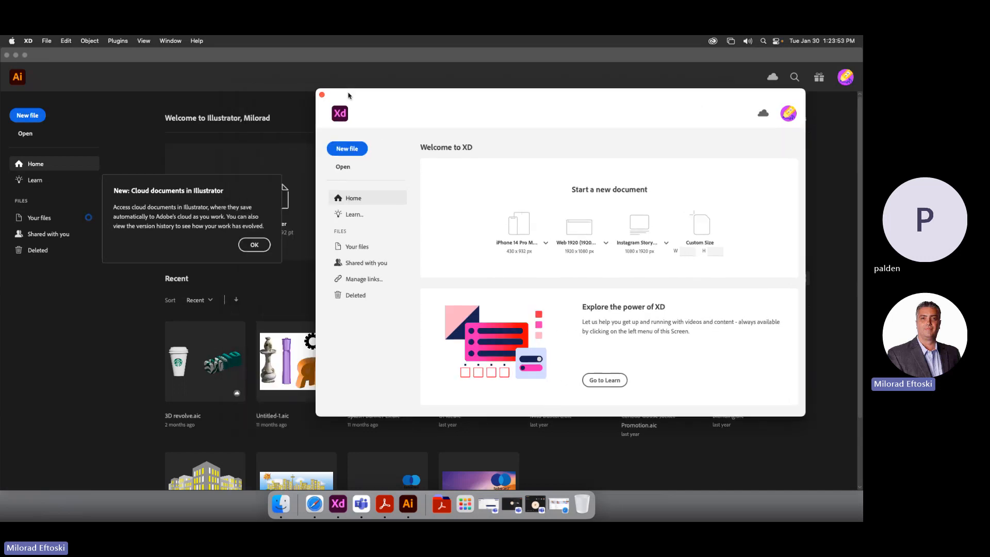
left_click(191, 108)
left_click(256, 246)
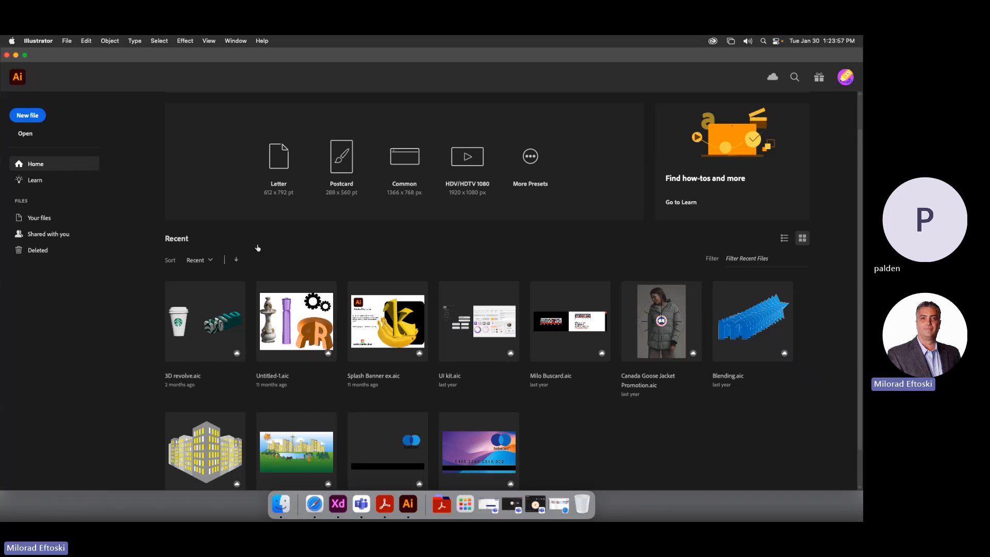
Create a new web document of 1000 × 1000 px and dismiss the generative AI promotion
left_click(27, 117)
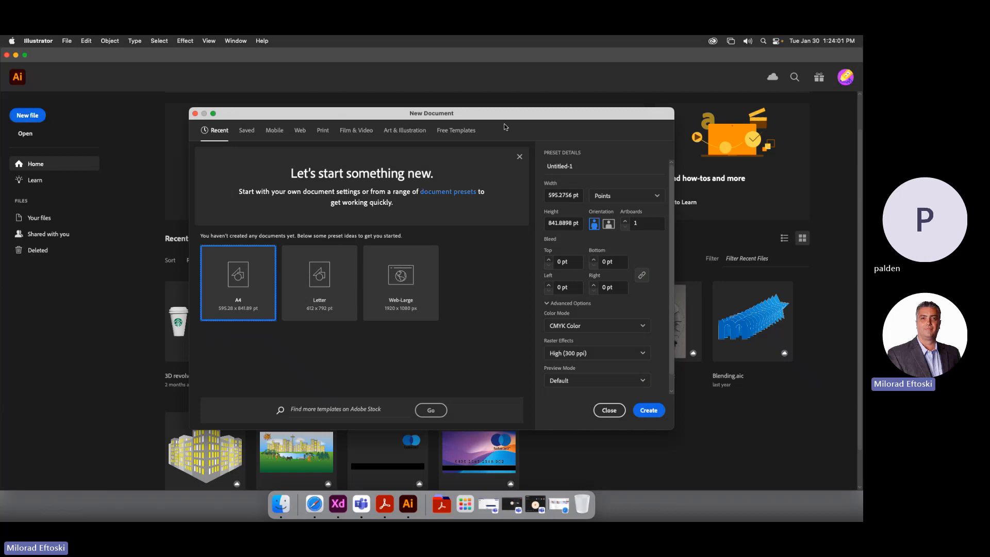
left_click_drag(345, 112, 291, 90)
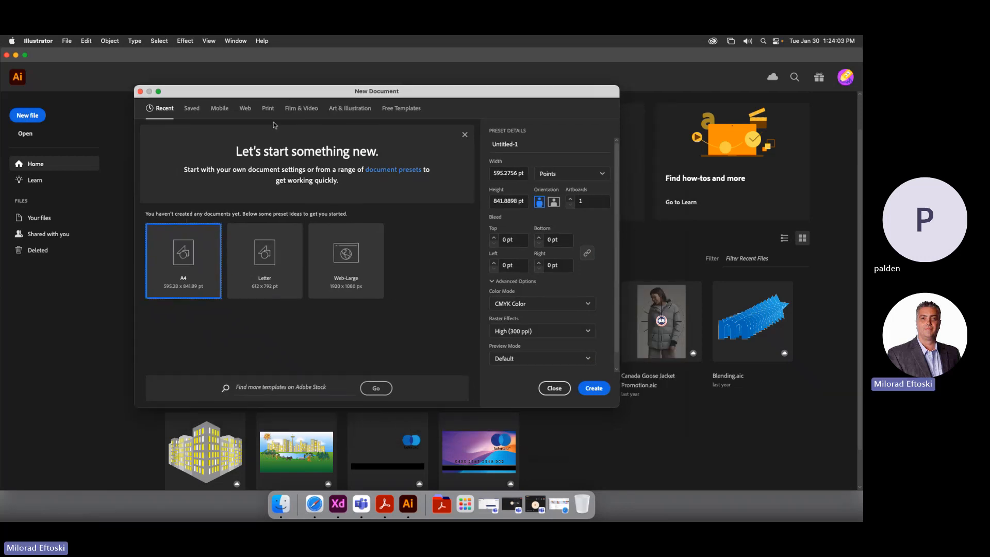
left_click(246, 110)
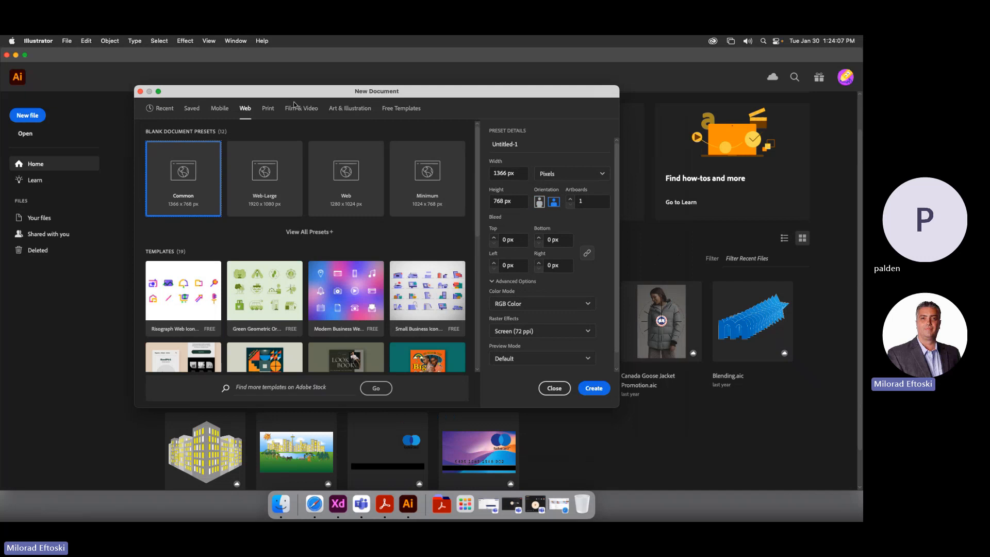
left_click(507, 175)
type("1000")
key("Tab")
key("Tab")
type("1000")
key("Return")
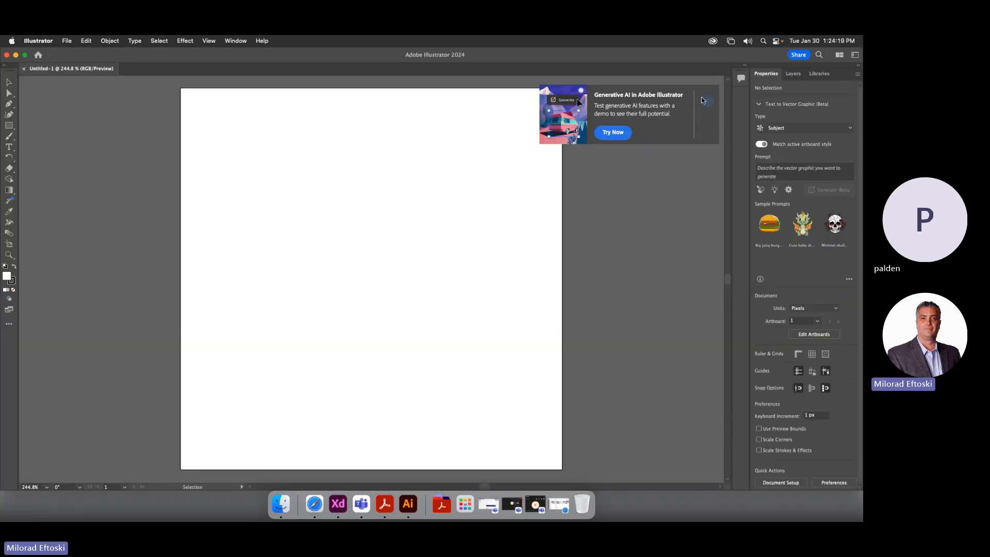
left_click(706, 103)
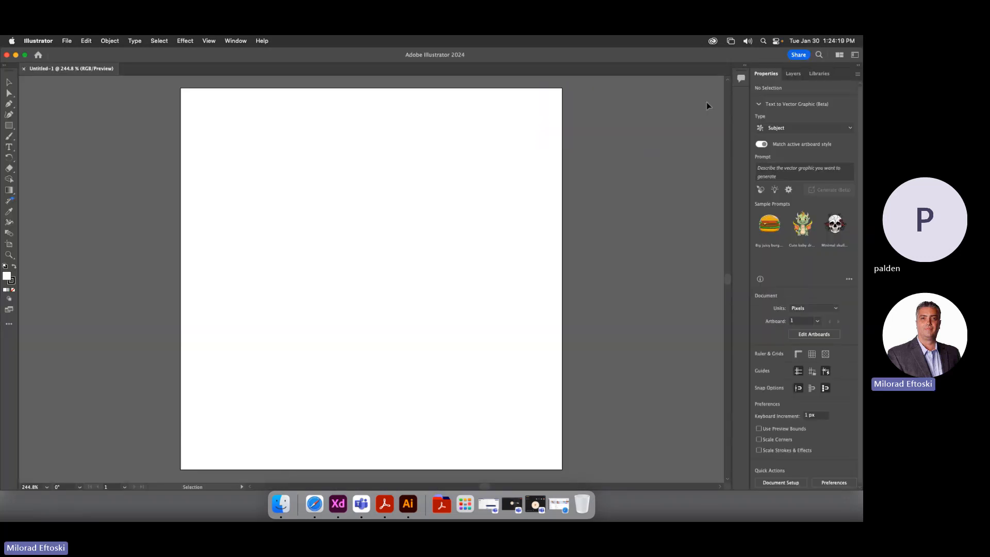
Arrange the tools in two columns and widen the artboard to about 1291 px with the Artboard tool
scroll(364, 181, "right", 3)
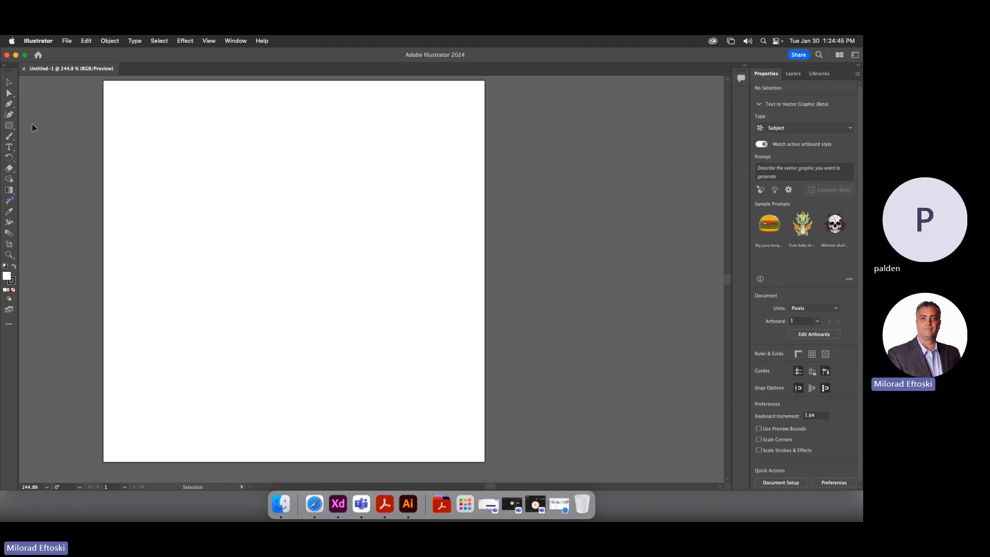
left_click(5, 66)
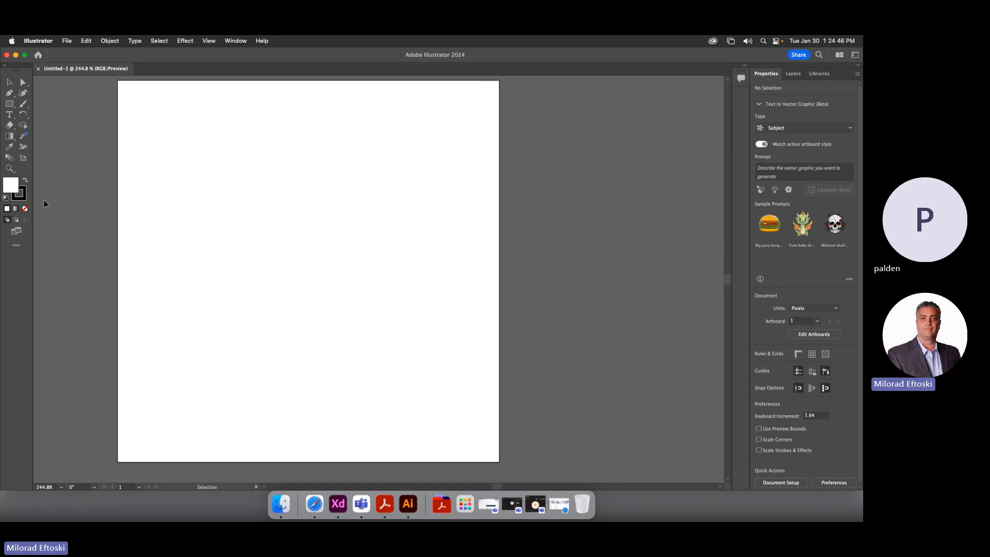
left_click(24, 159)
left_click_drag(500, 272, 610, 275)
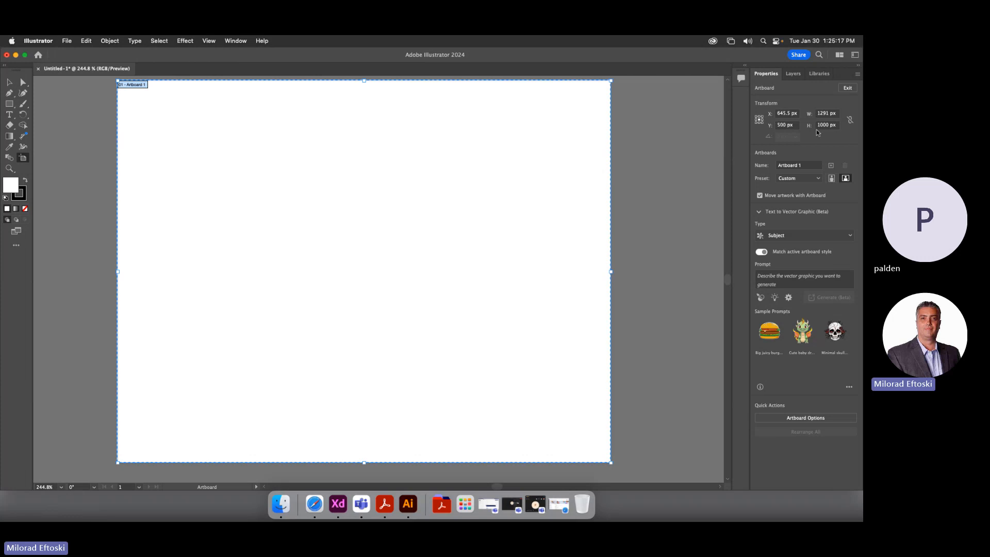
Set the artboard's width to 1000 px
left_click(795, 113)
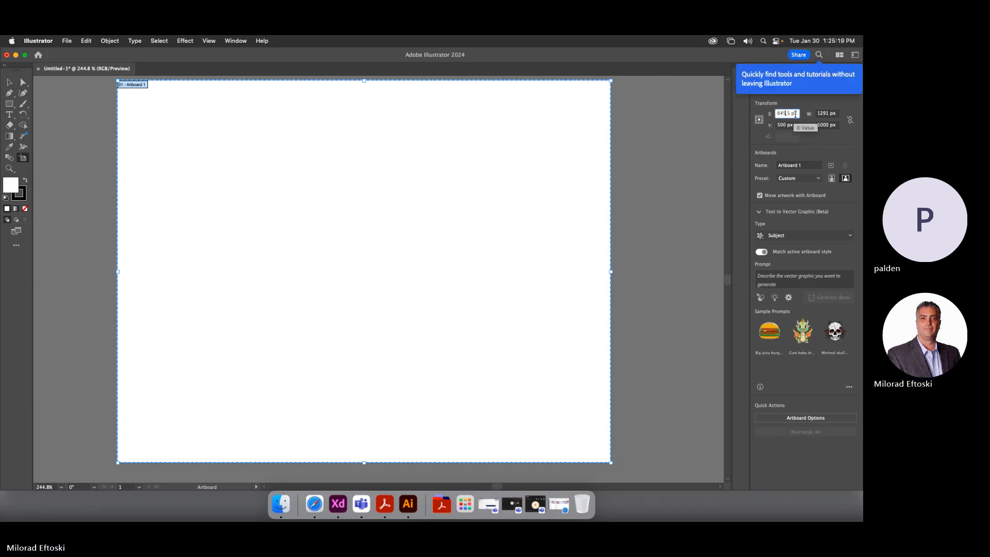
key("Tab")
type("1")
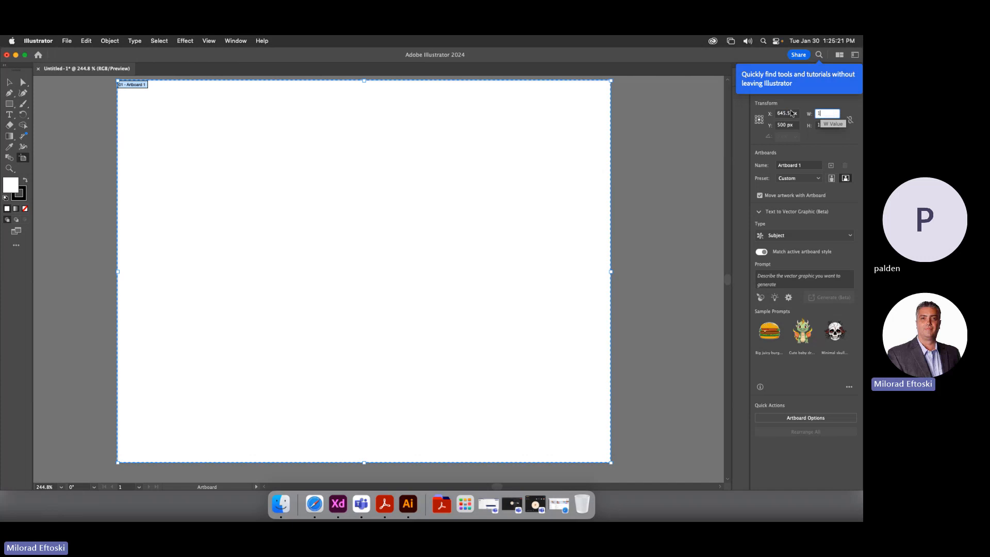
type("000")
key("Return")
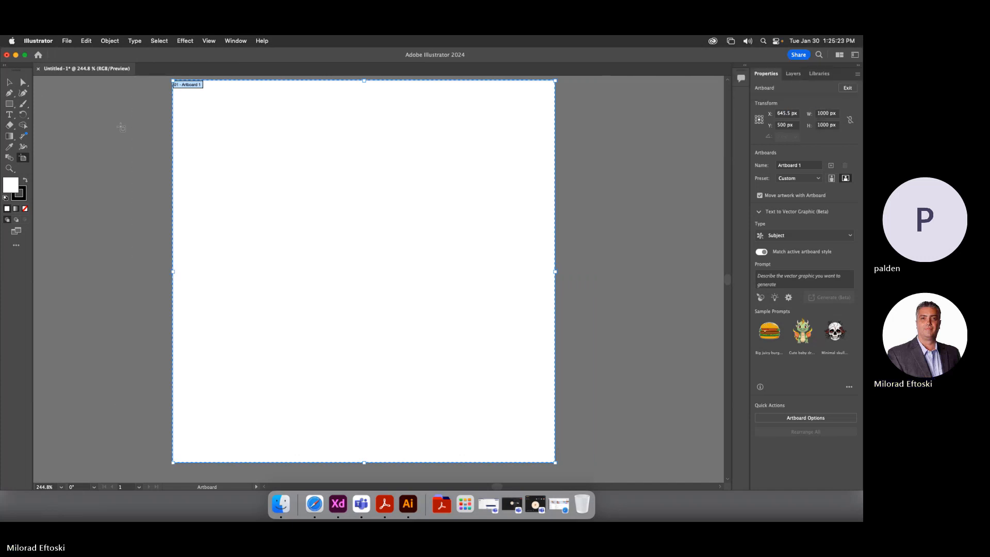
Switch to the Essentials Classic workspace and leave artboard editing with the Selection tool
left_click(229, 42)
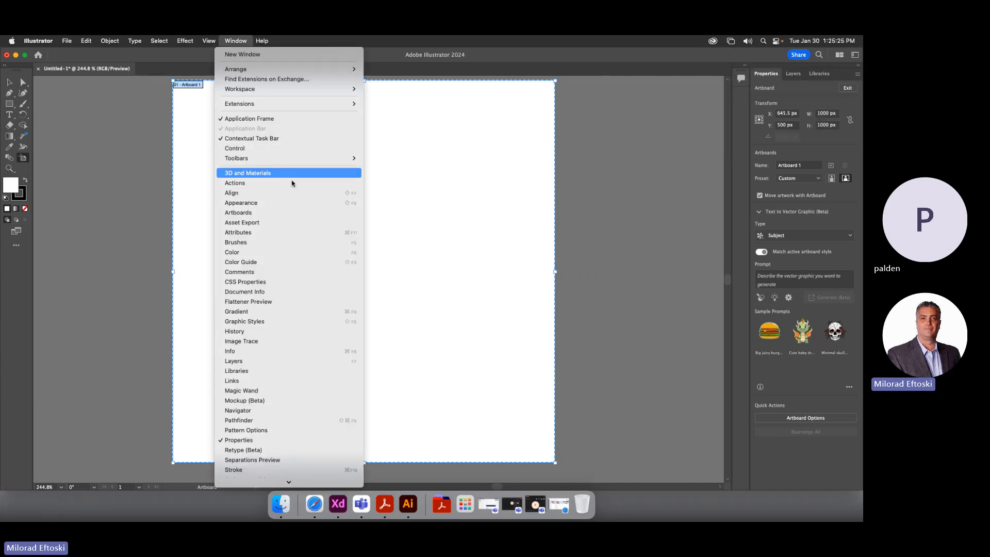
mouse_move(284, 92)
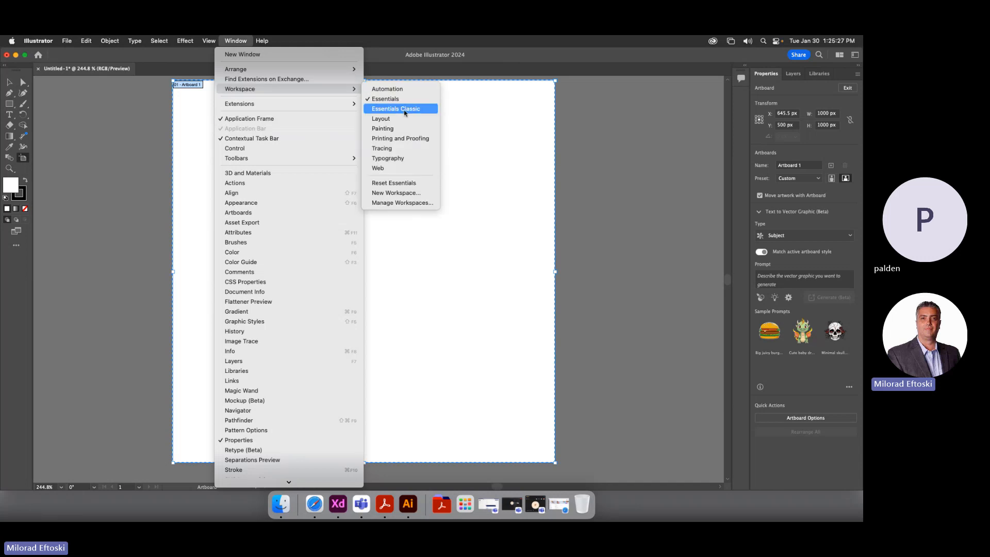
left_click(404, 109)
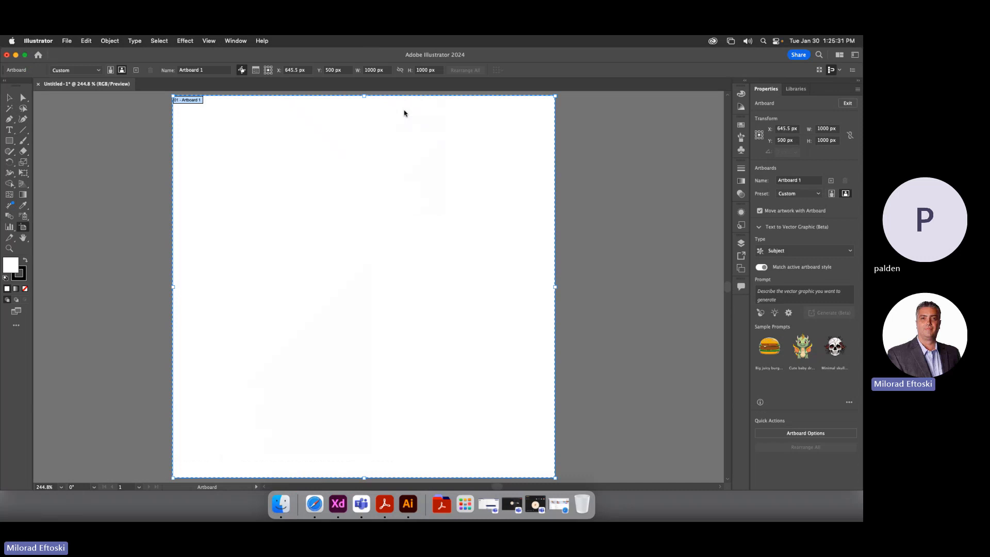
left_click(8, 96)
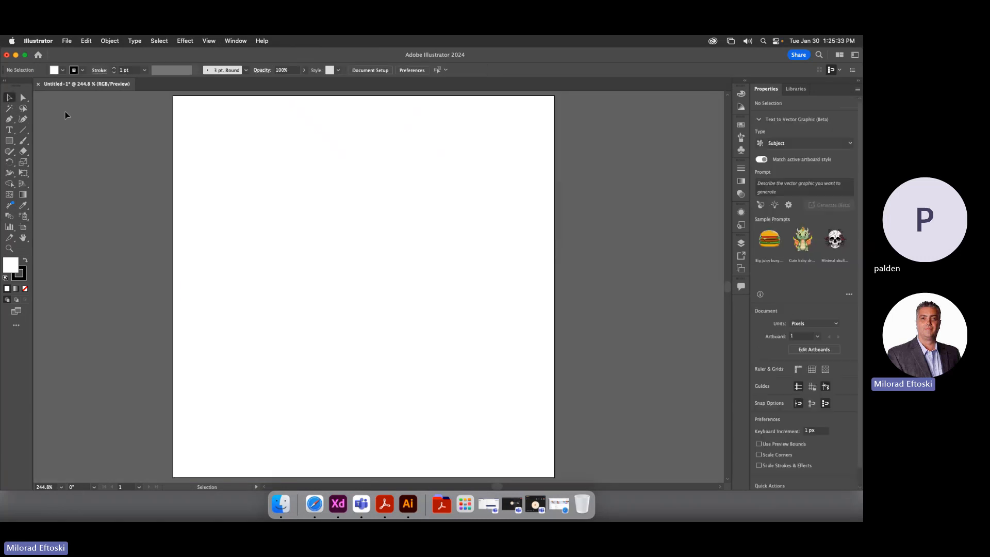
scroll(220, 142, "right", 5)
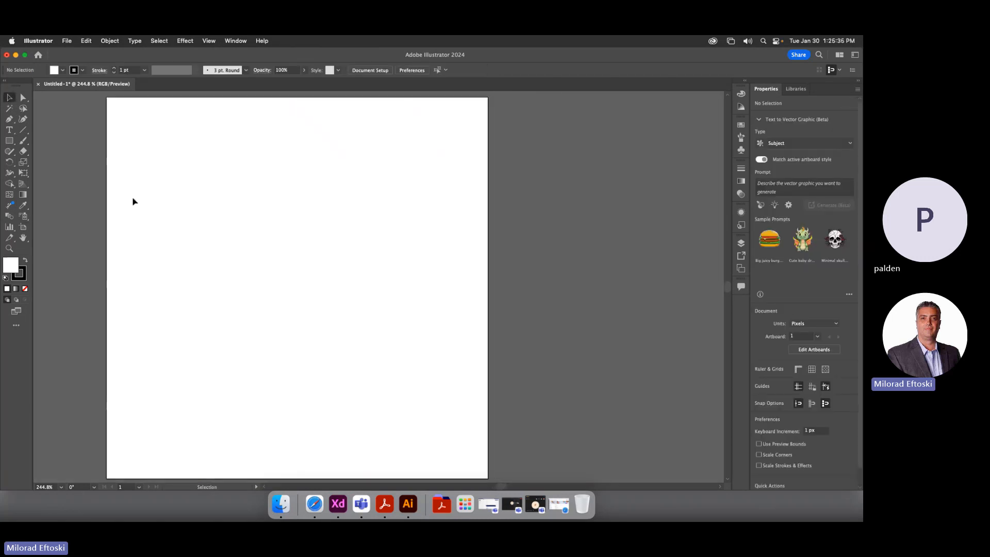
scroll(247, 194, "right", 1)
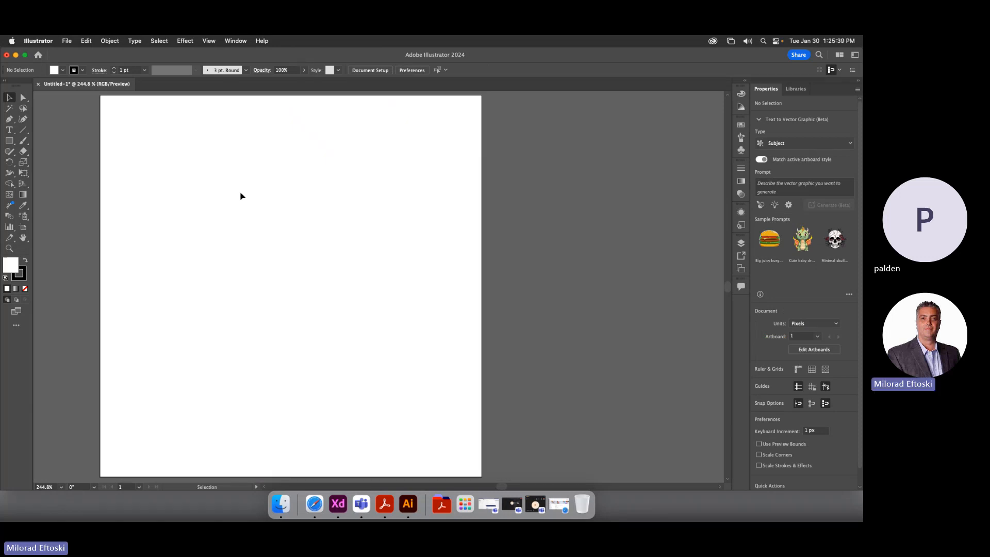
Draw a circle about 706 px in diameter with the Ellipse tool and shift it slightly up and left on the artboard
left_click(10, 141)
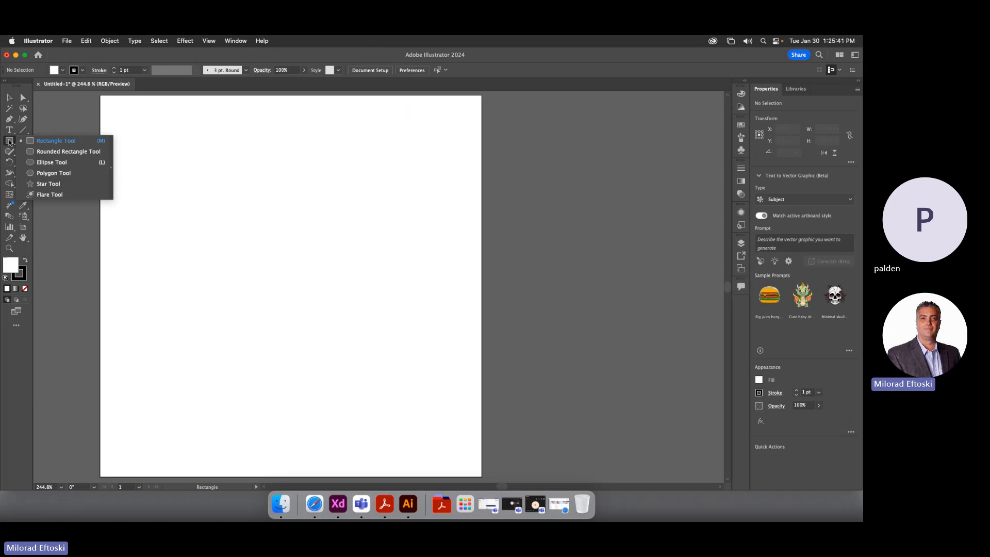
left_click(54, 164)
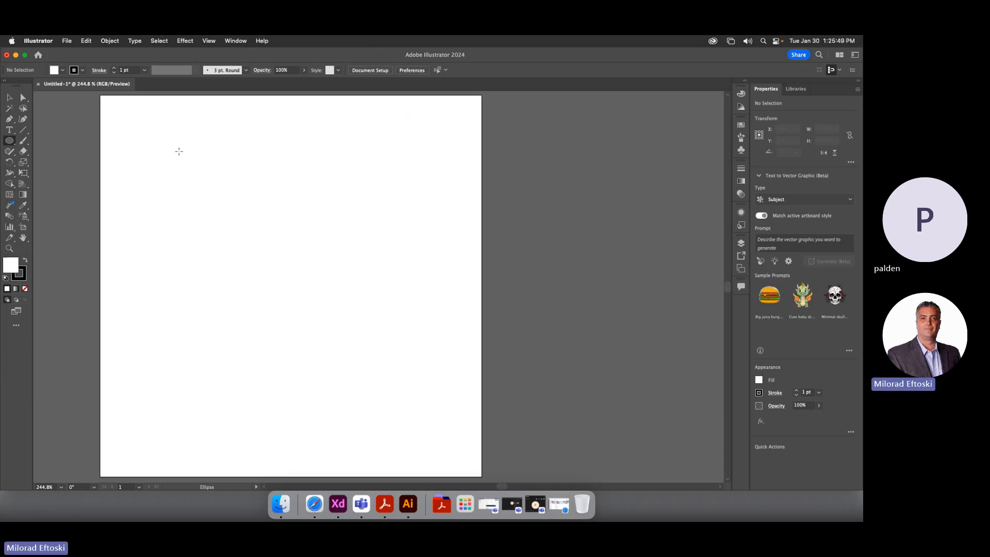
mouse_move(176, 149)
left_mouse_down()
mouse_move(420, 393)
mouse_move(445, 401)
left_mouse_up()
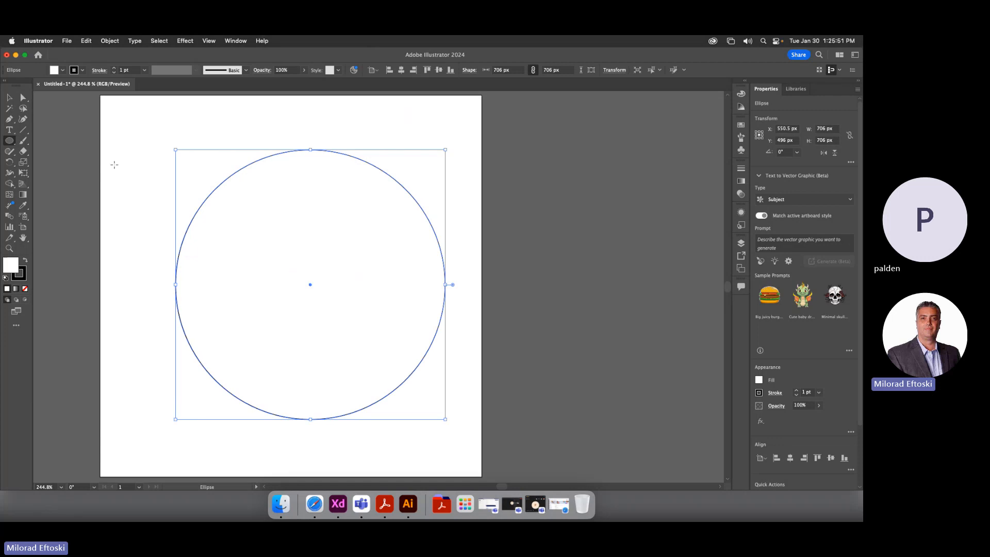
left_click(10, 97)
left_click_drag(238, 229, 217, 216)
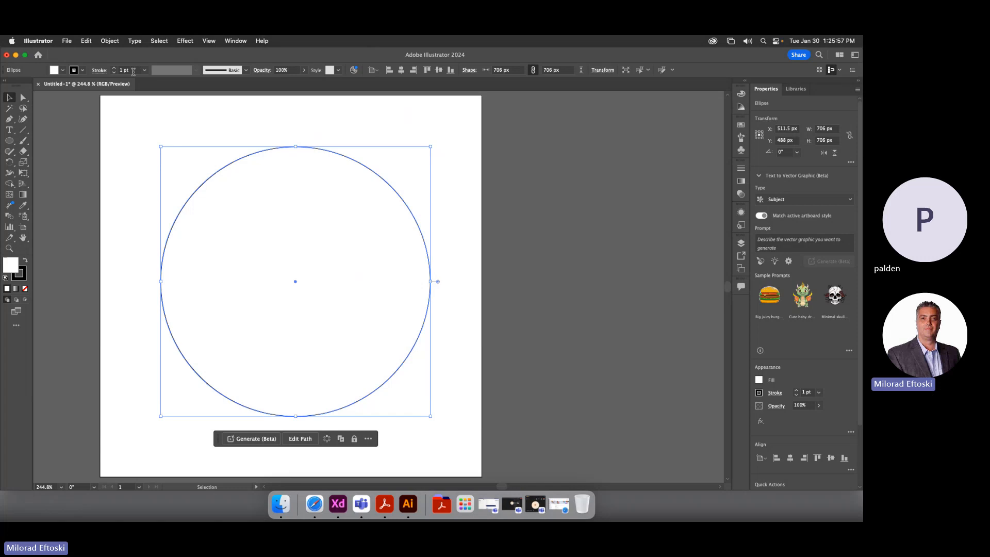
Set the circle's stroke weight to 10 pt
left_click(128, 70)
type("10")
key("Return")
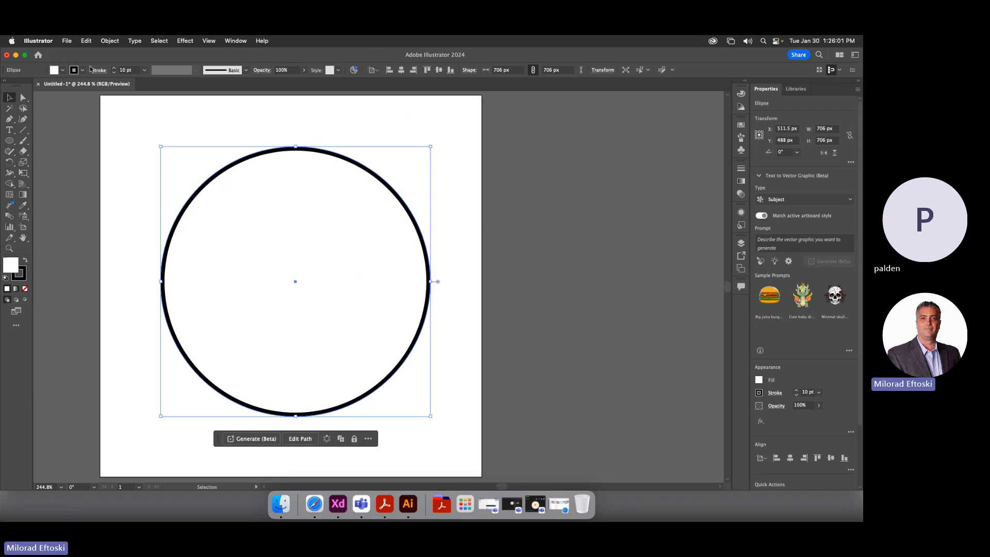
left_click_drag(491, 238, 571, 230)
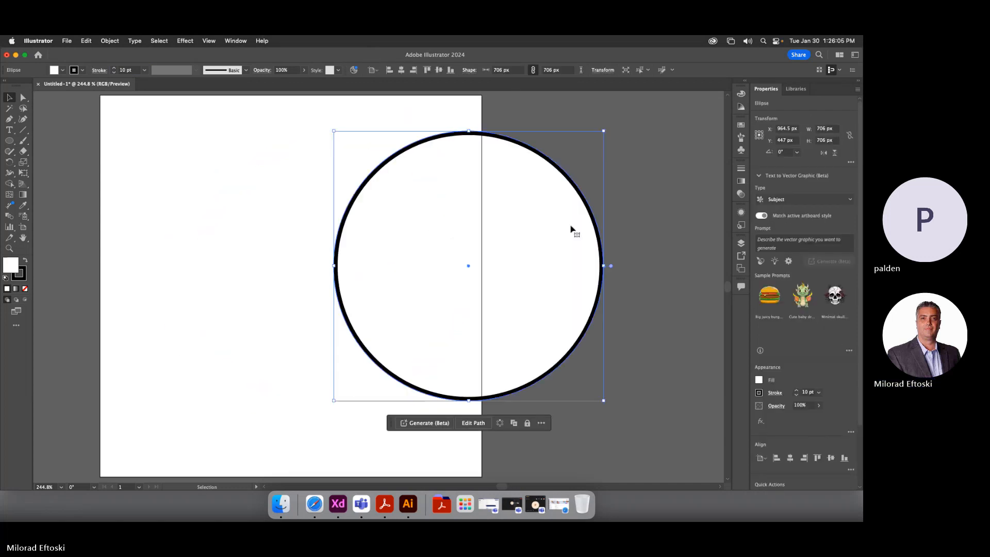
key("super+z")
left_click(428, 238)
left_click(428, 237)
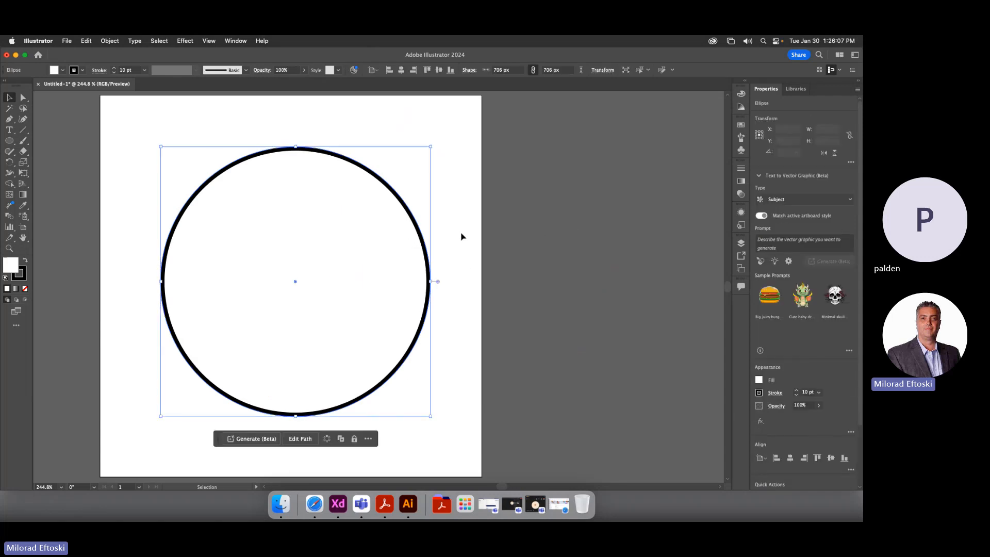
left_click(462, 235)
Shift the circle slightly down and resize it to about 241 px in diameter
left_click_drag(349, 251, 342, 261)
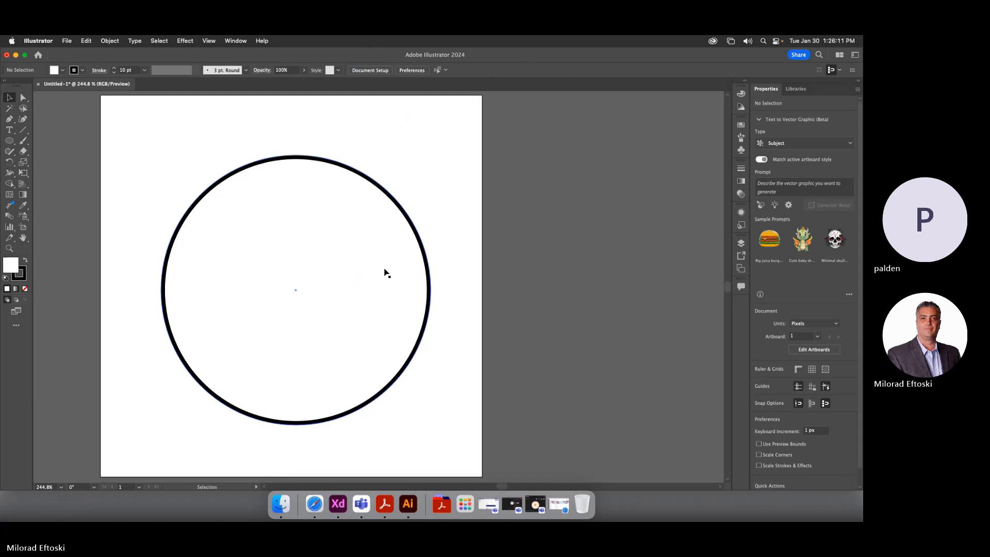
left_click(386, 272)
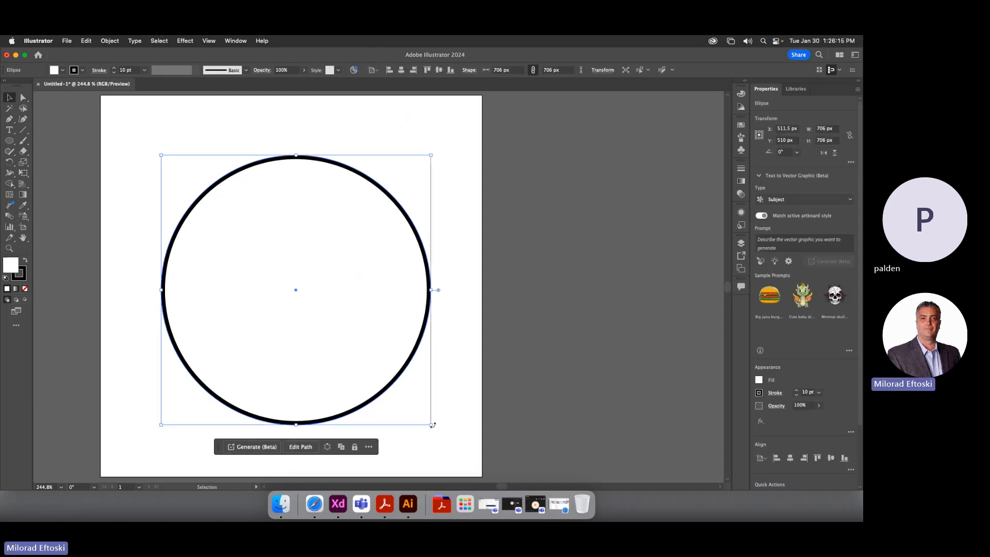
left_click_drag(431, 425, 222, 189)
left_click(252, 212)
left_click(304, 182)
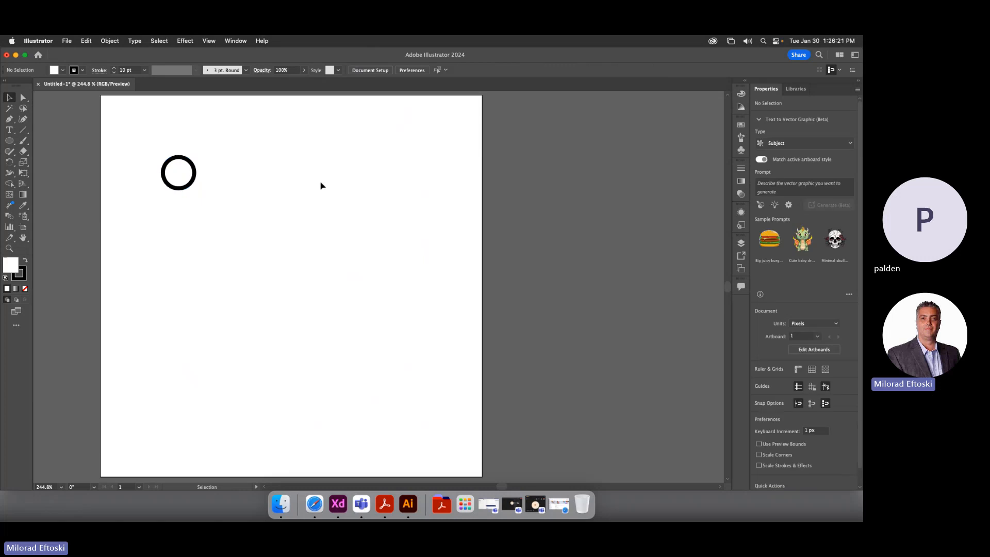
left_click(180, 186)
left_click_drag(197, 190, 299, 246)
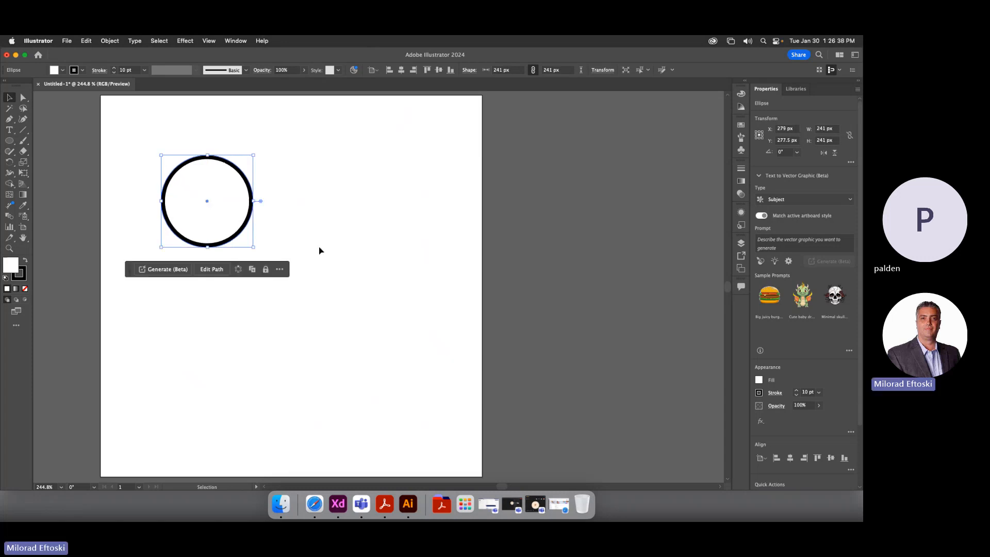
Enable Scale Corners and Scale Strokes & Effects in the Scale options, keeping the uniform scale at 100%
double_click(24, 163)
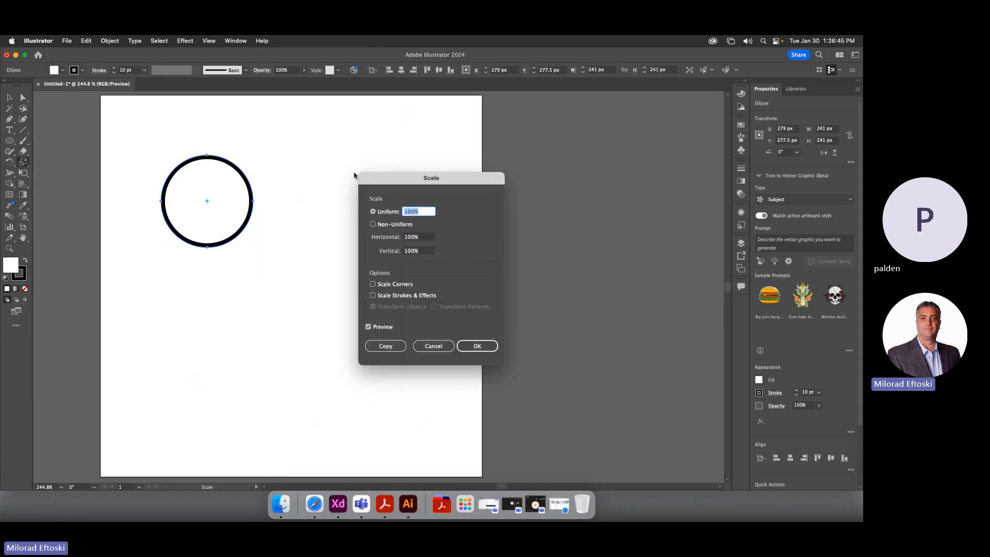
left_click_drag(356, 176, 384, 117)
left_click(416, 237)
left_click(415, 226)
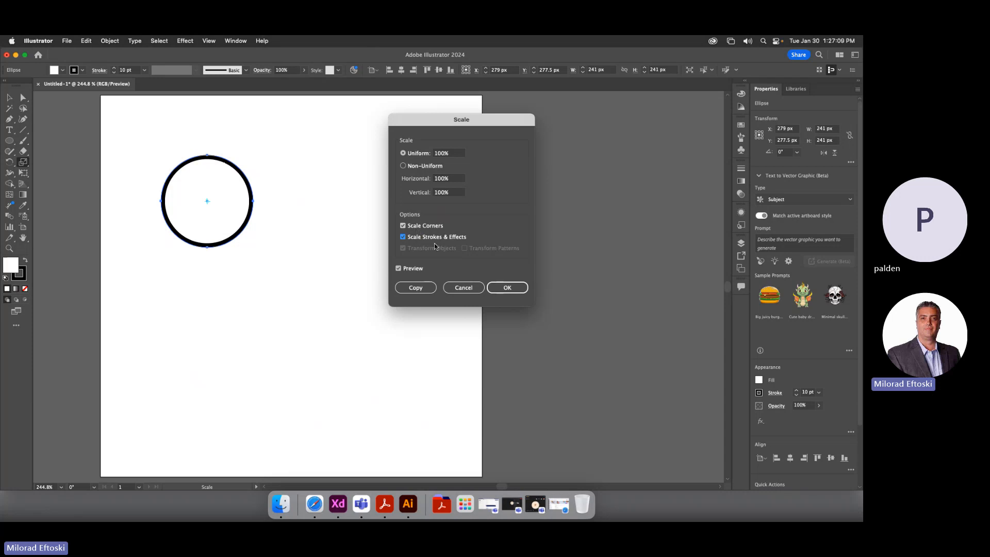
left_click(511, 287)
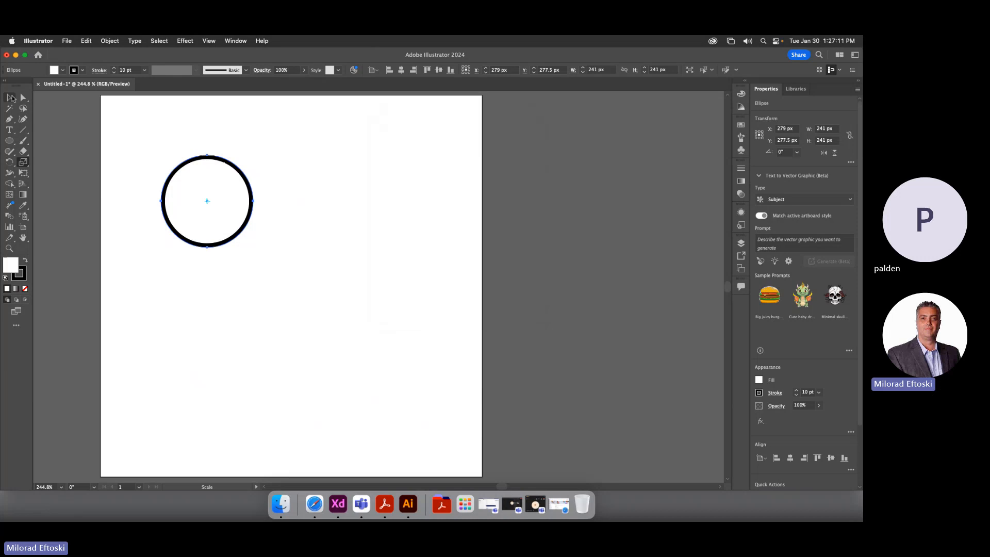
Shrink the circle to about 161 px in diameter and set its stroke weight to 12 pt
left_click(11, 95)
left_click_drag(253, 246, 223, 216)
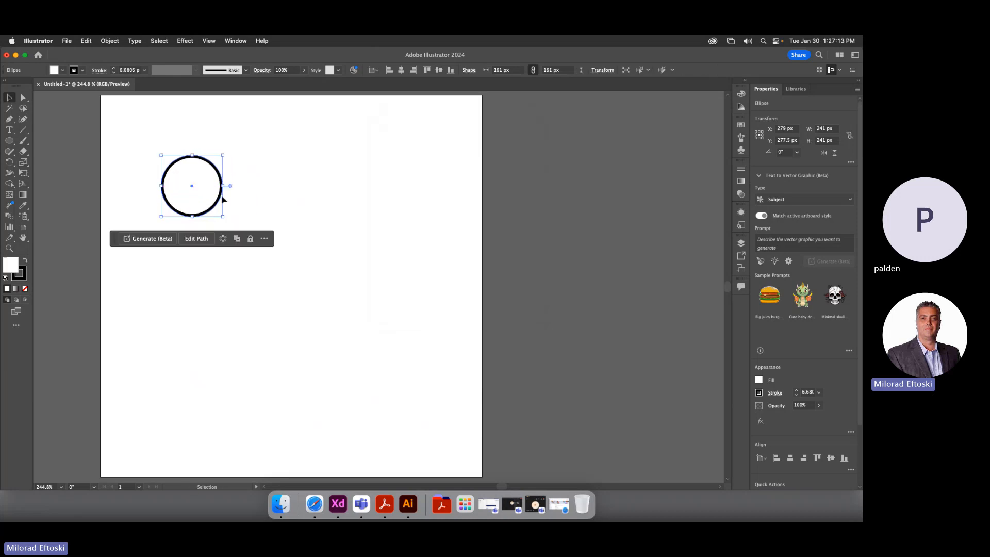
left_click(126, 71)
type("12")
key("Return")
left_click(239, 181)
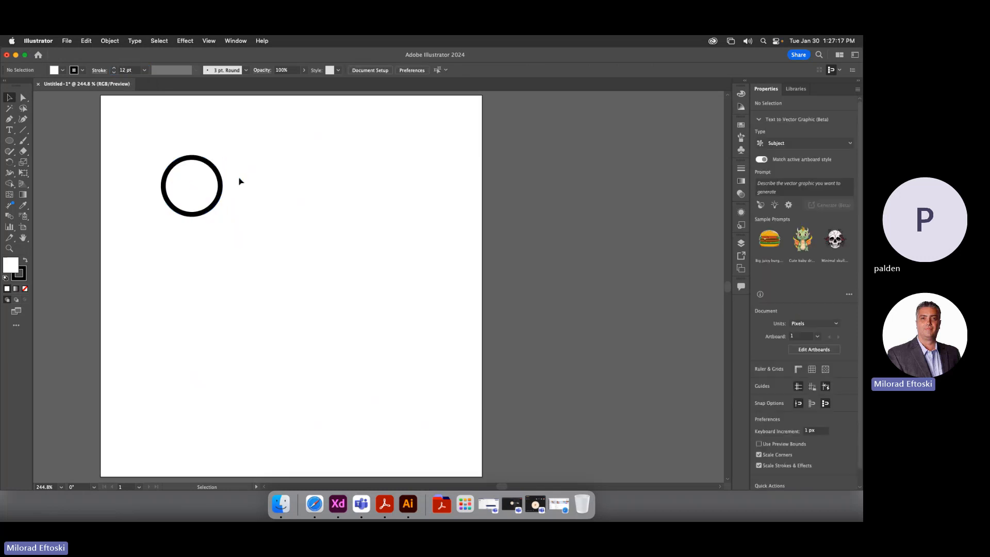
Move the circle to about X 304 px, Y 331.5 px and deselect it
left_click_drag(220, 192, 245, 228)
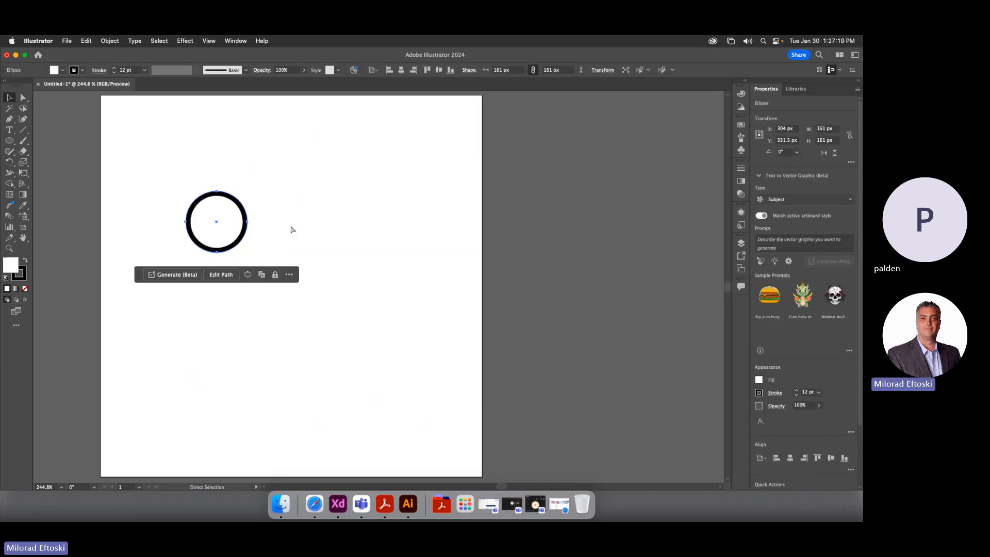
key("super+equal")
scroll(294, 223, "right", 5)
left_click(297, 258)
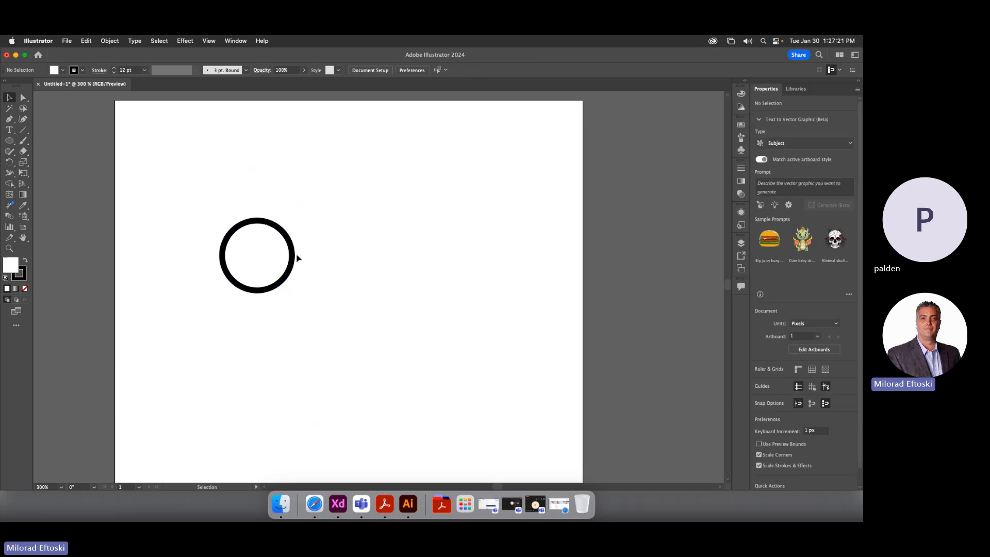
Move the circle to about X 349 px, Y 336.5 px and deselect it
left_click_drag(296, 258, 318, 260)
left_click(124, 70)
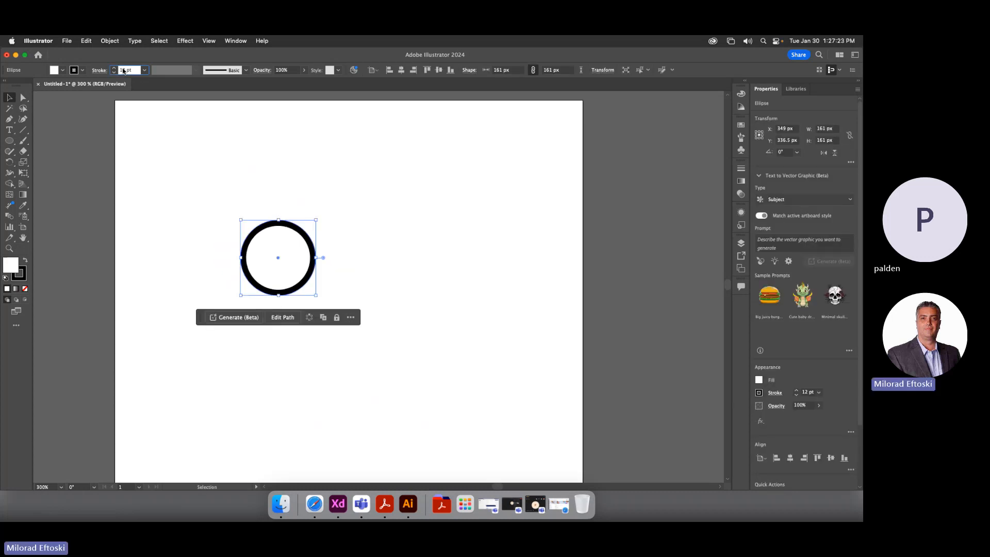
left_click_drag(123, 69, 101, 65)
left_click(401, 221)
Duplicate the circle horizontally to about X 528 px and repeat the duplication once, making an evenly spaced row of three
left_click(298, 285)
left_click_drag(298, 289, 380, 291)
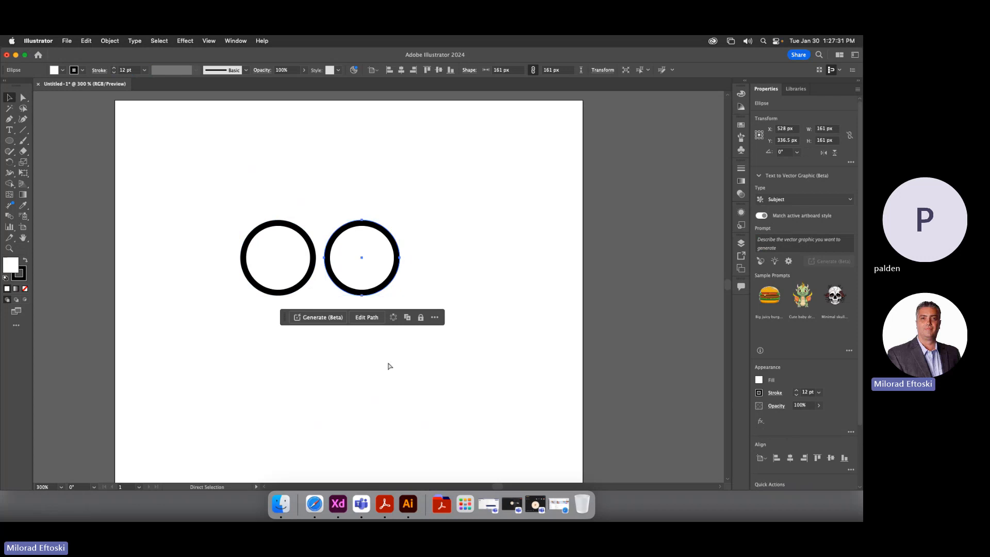
key("super+d")
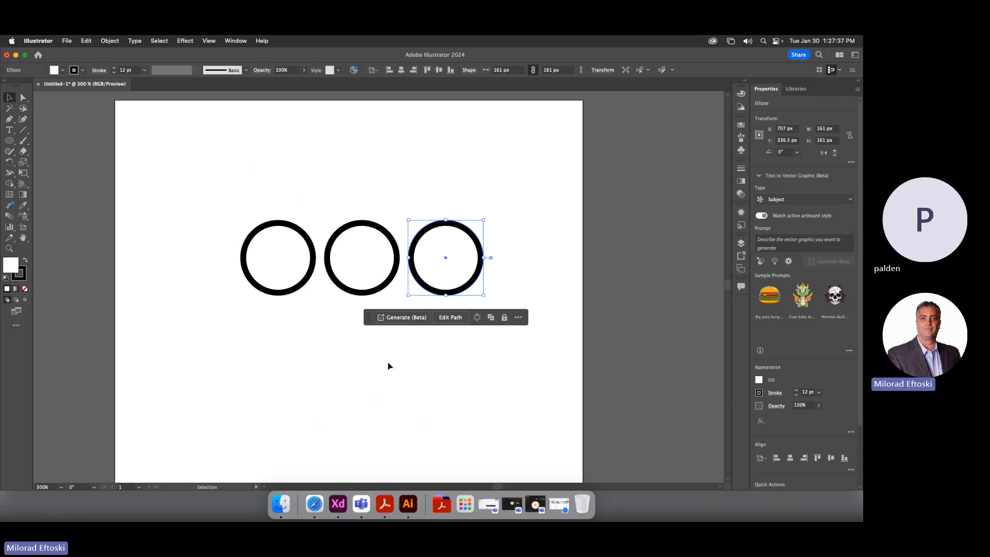
left_click(392, 366)
Try duplicating the row of three circles downward into four rows, and undo the copies
left_click_drag(449, 369, 413, 323)
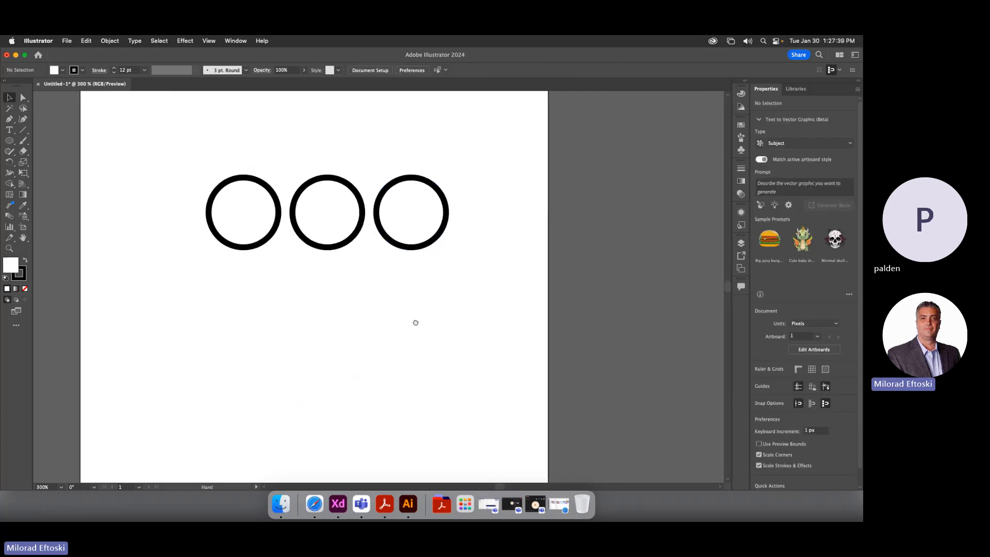
left_click_drag(415, 281, 265, 307)
key("super+d")
key("super+d")
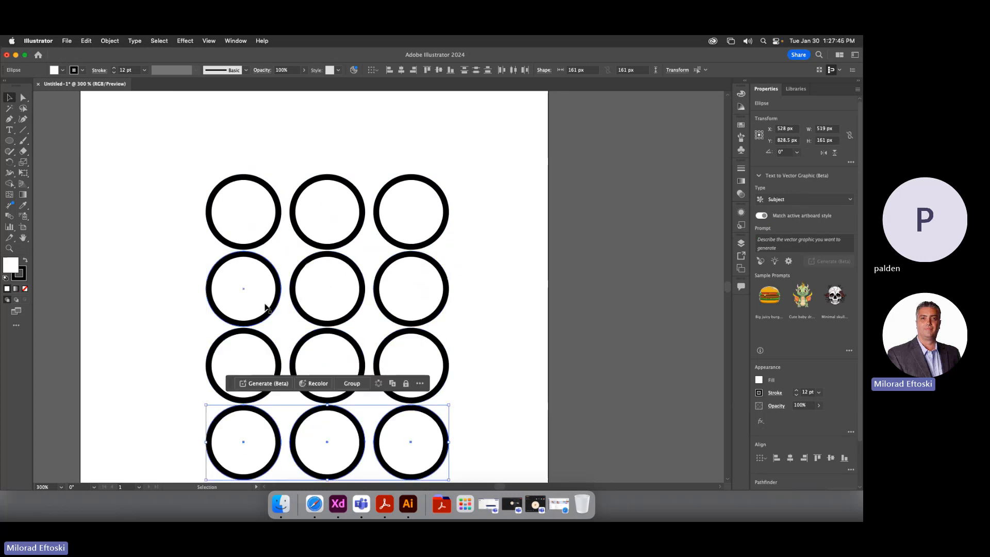
key("super+z")
key("super+z")
key("super+z")
left_click(269, 310)
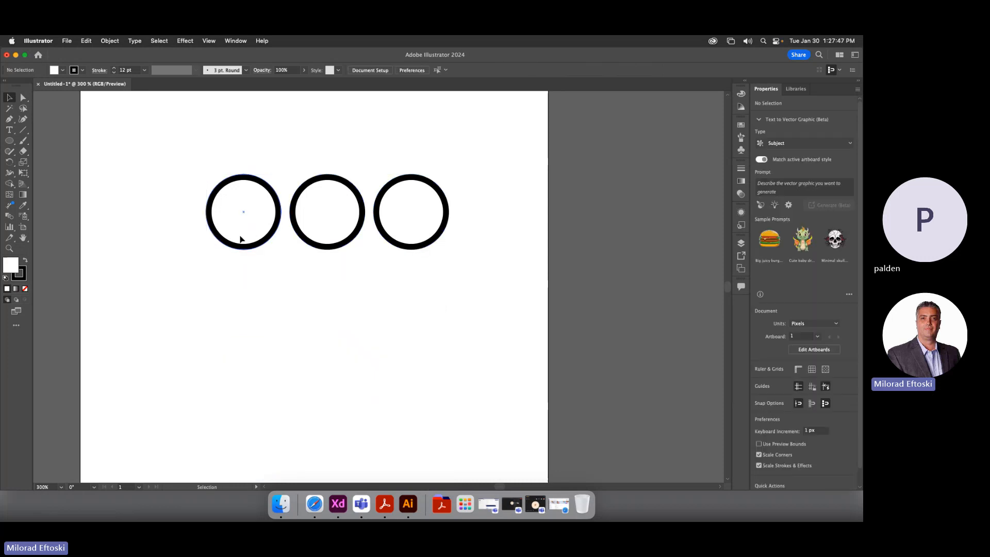
Add two overlapping circle copies below the row, centred at about X 434 px and X 614 px, Y 407.5 px
left_click(240, 239)
left_click_drag(240, 238, 361, 272)
left_click(393, 336)
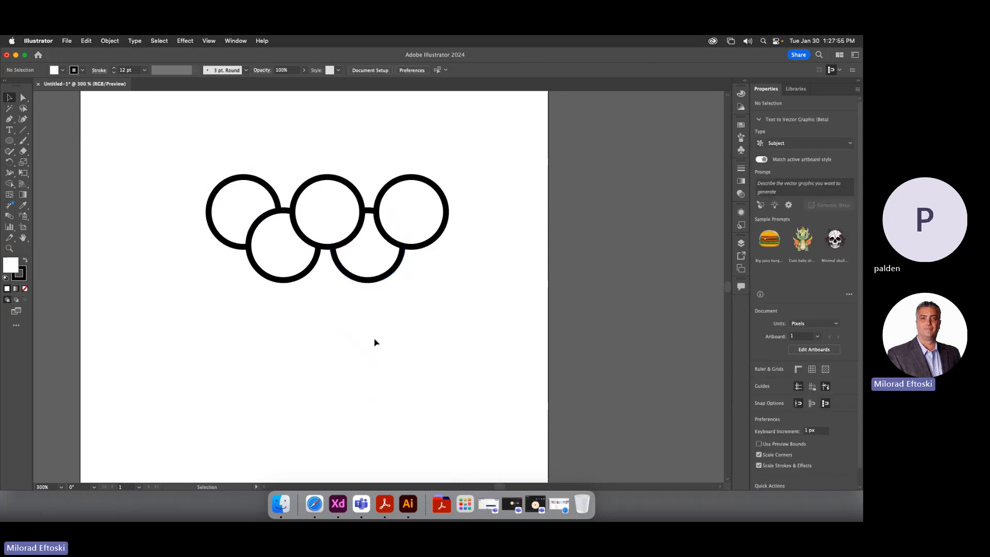
Remove the fill from all five circles so only their strokes remain
key("super+equal")
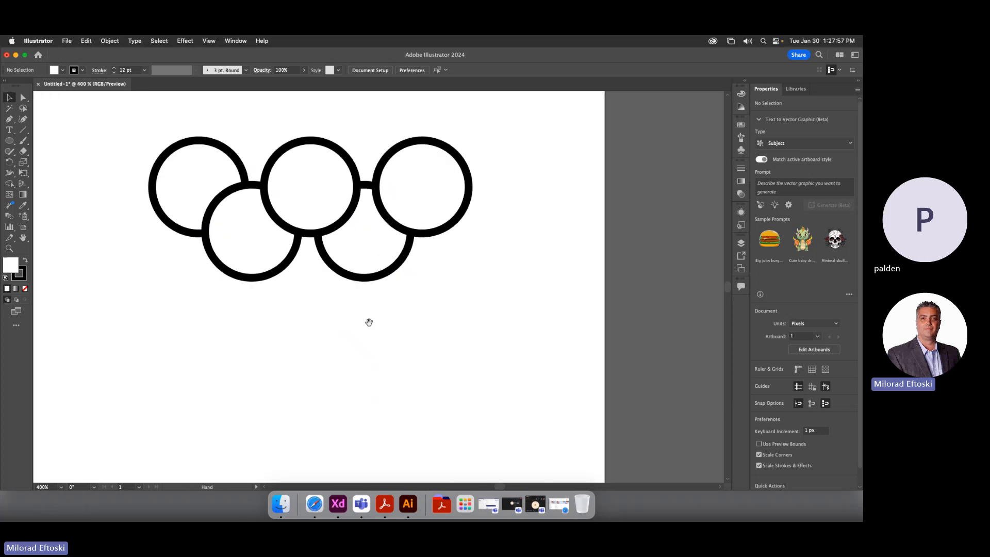
left_click_drag(369, 322, 396, 355)
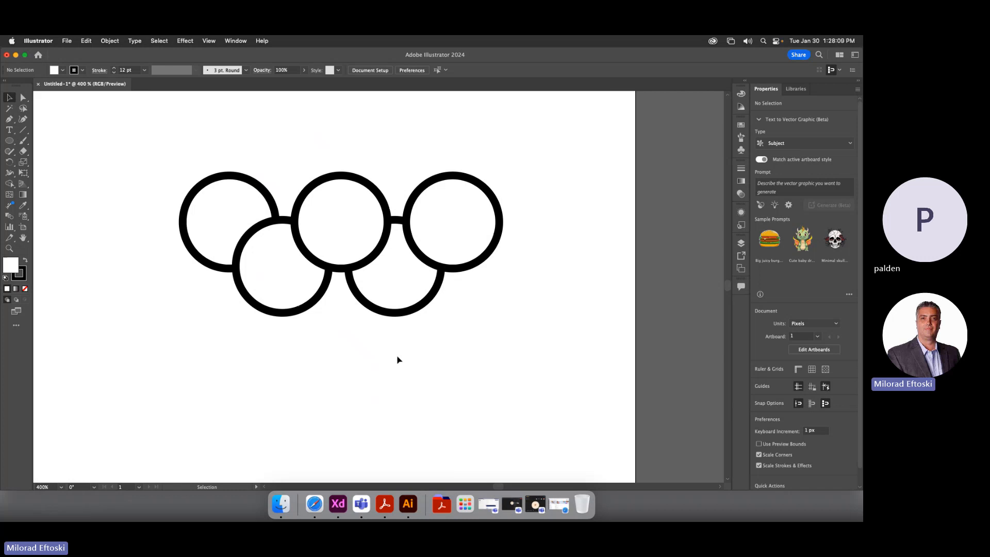
left_click_drag(199, 144, 519, 374)
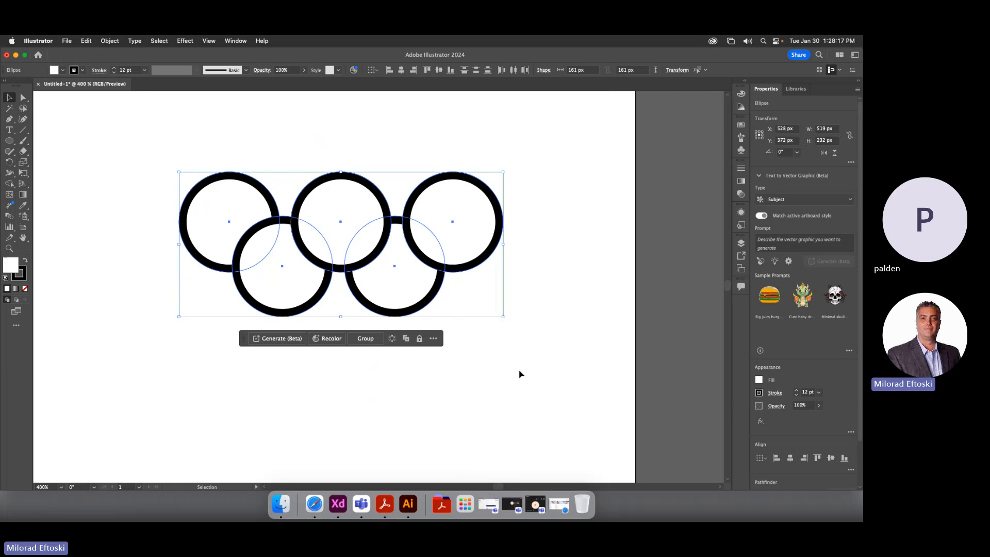
left_click(25, 289)
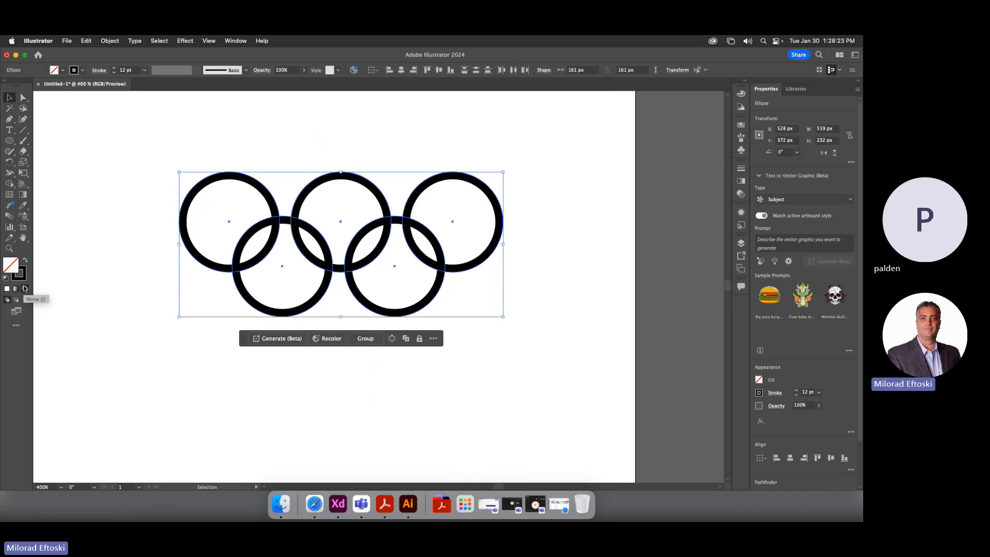
left_click(134, 410)
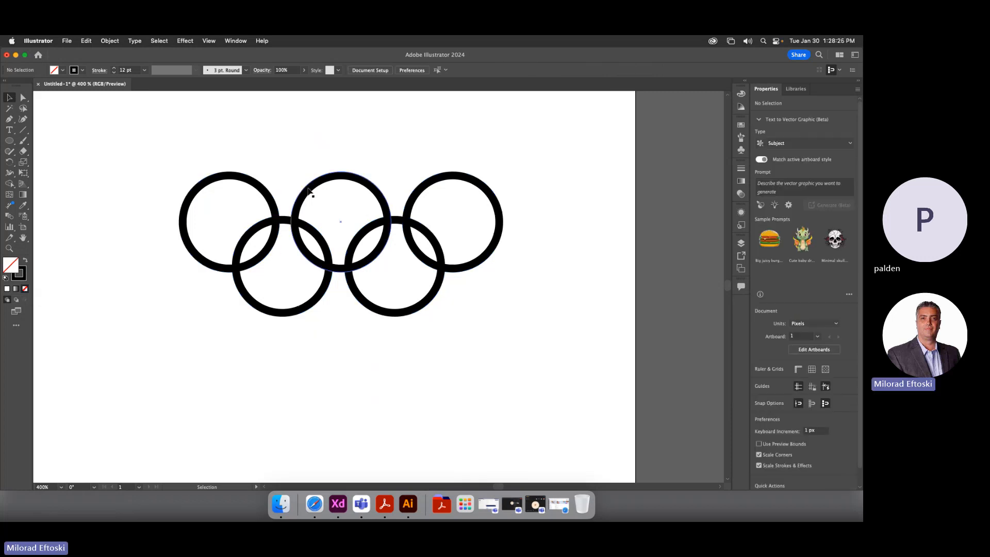
Set the stroke colour of the first ring in the upper row to blue
left_click(338, 178)
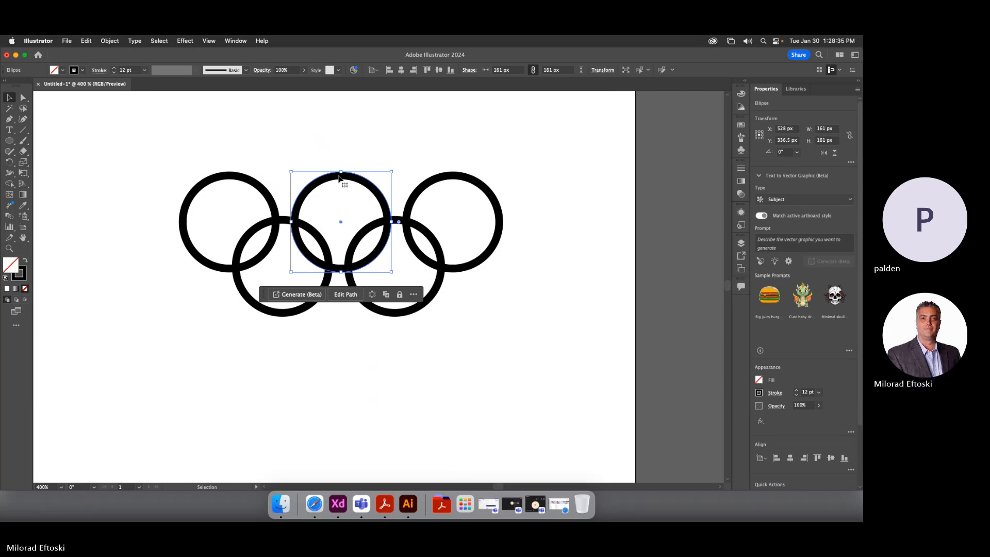
left_click(237, 179)
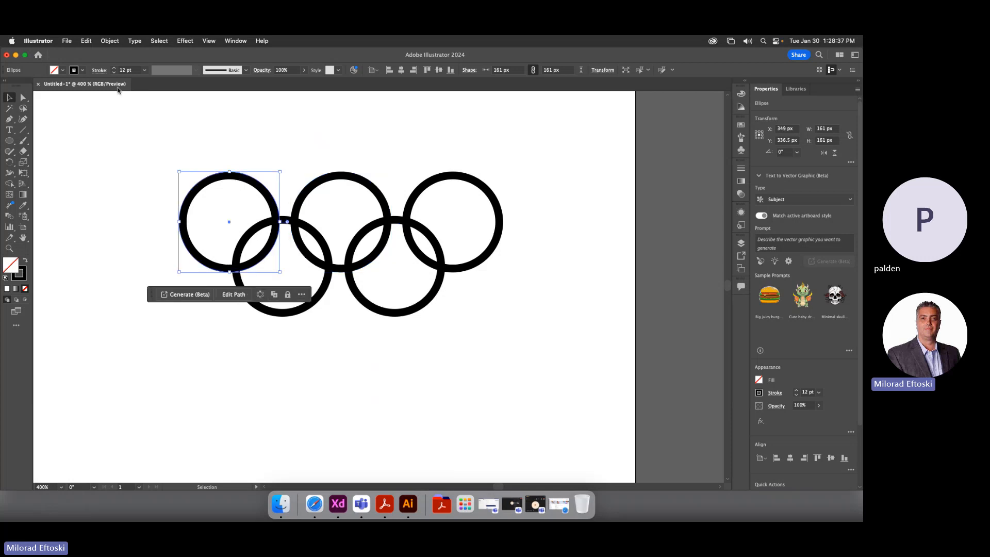
left_click(82, 71)
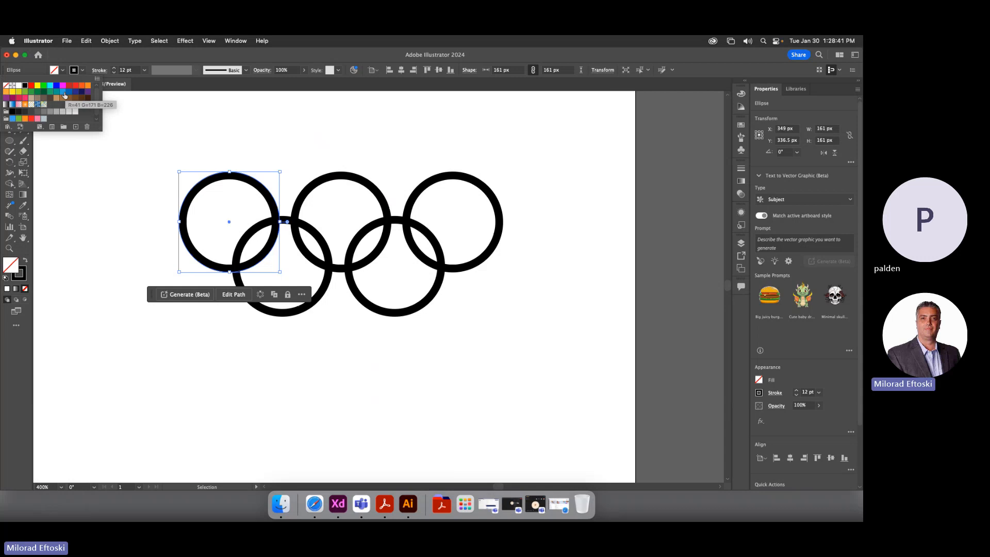
left_click(63, 94)
left_click(70, 93)
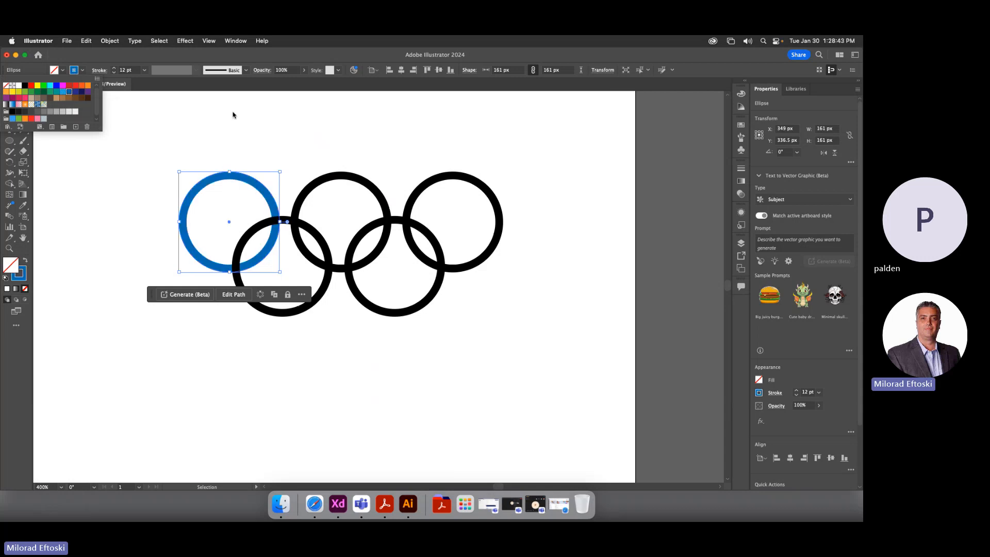
left_click(267, 120)
Set the stroke colour of the last ring in the upper row to red
left_click(448, 177)
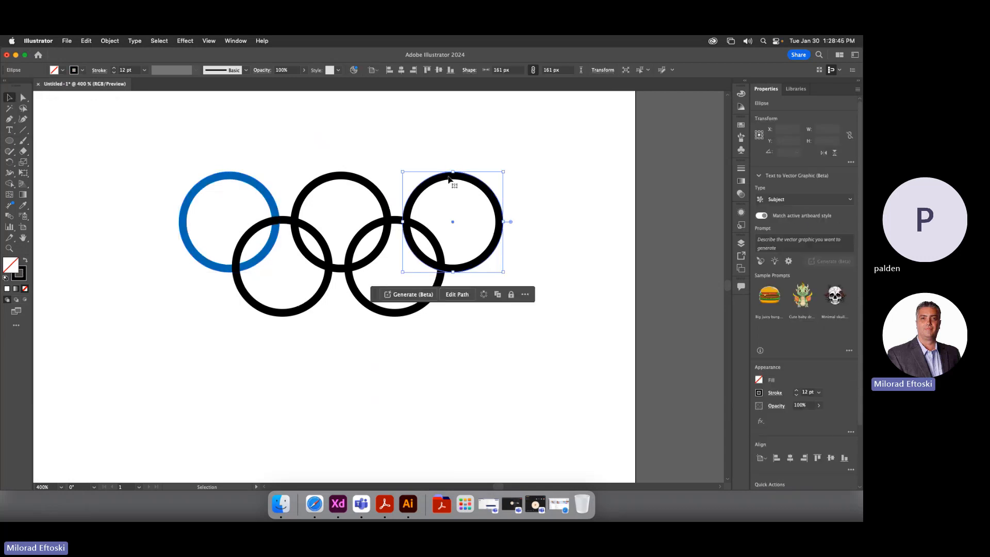
left_click(82, 70)
left_click(73, 88)
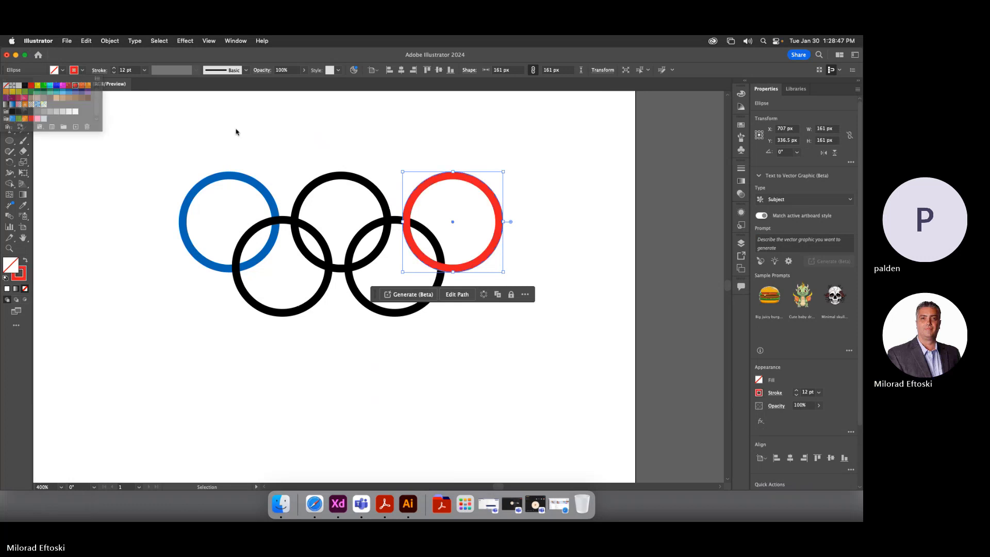
left_click(280, 139)
left_click(280, 138)
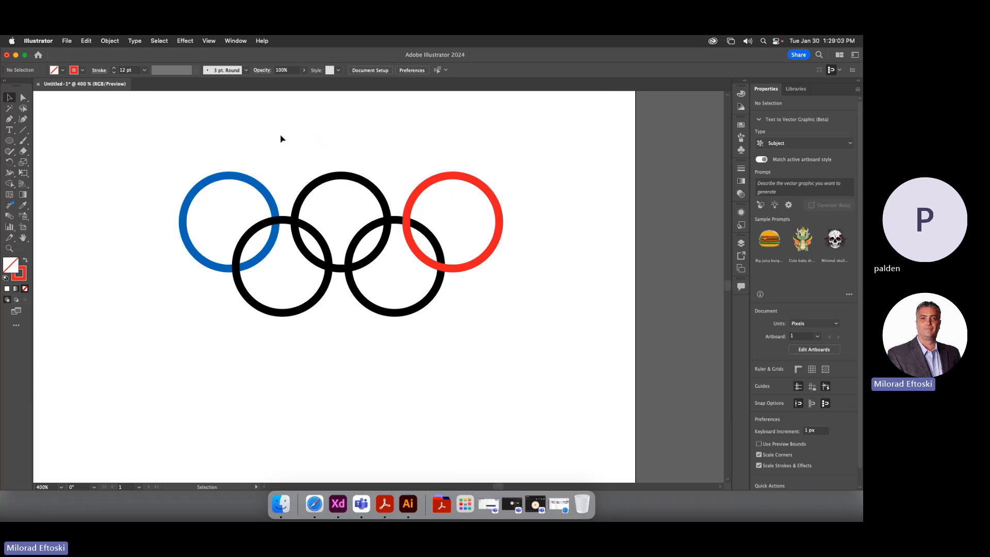
Colour the stroke of the first lower ring green and the second lower ring orange
left_click(281, 314)
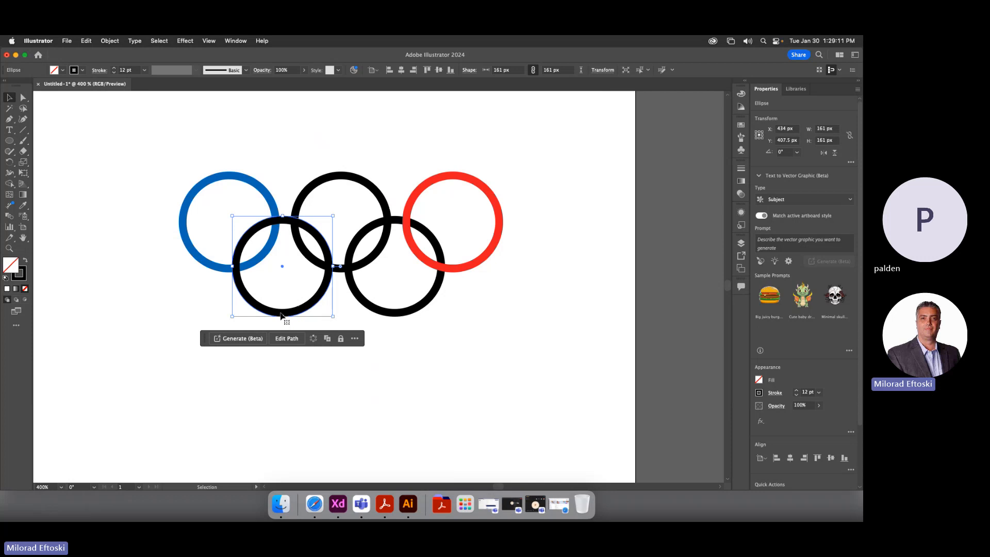
left_click(82, 70)
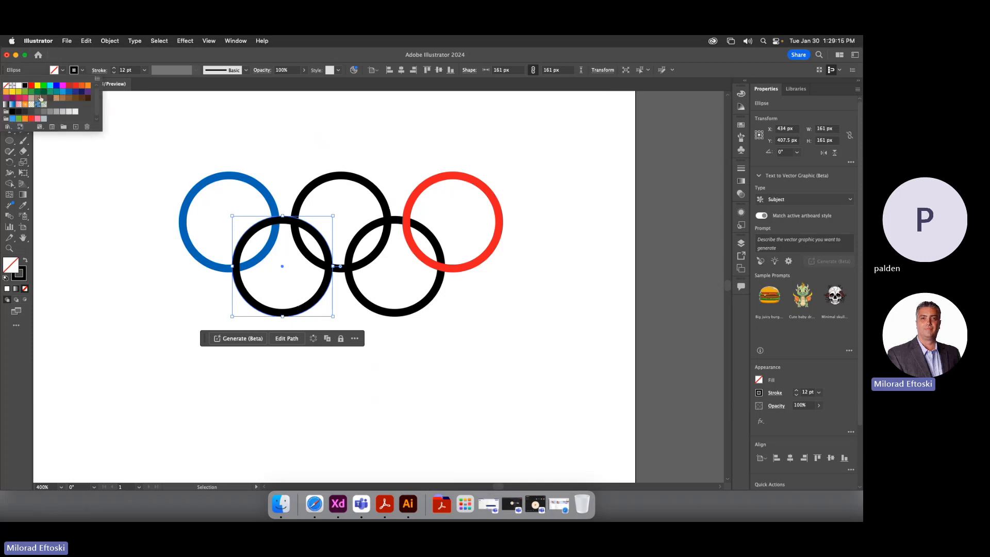
left_click(33, 92)
left_click(157, 112)
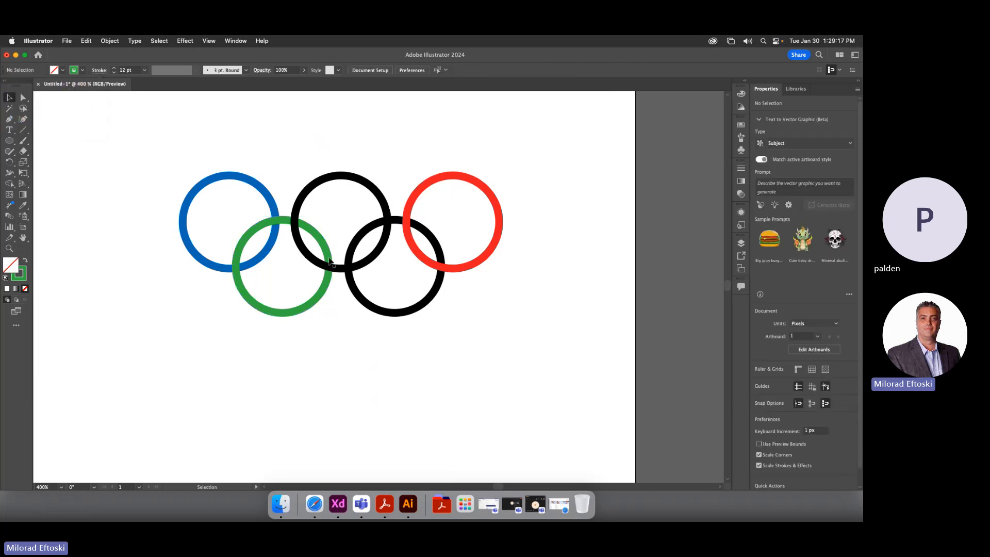
left_click(369, 307)
left_click(82, 70)
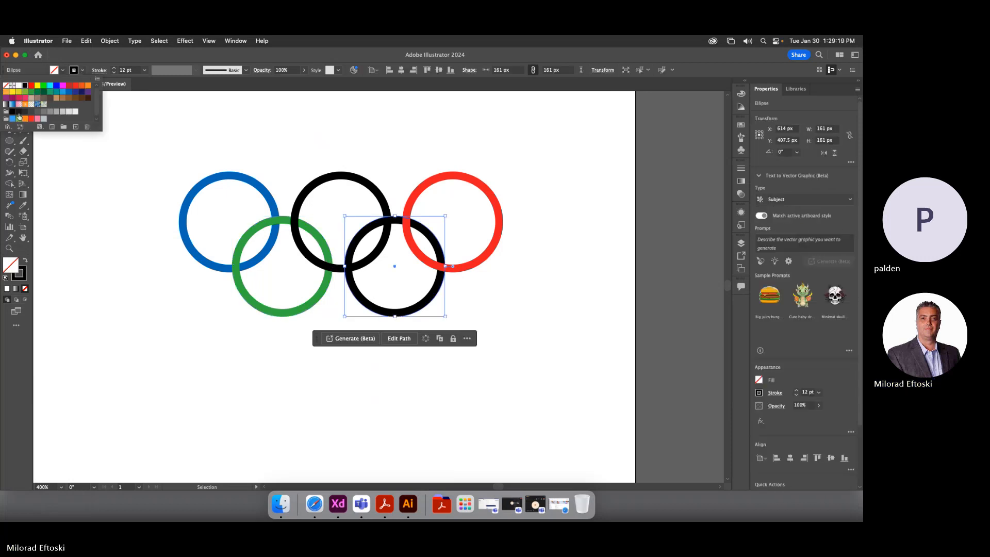
left_click(24, 118)
left_click(248, 140)
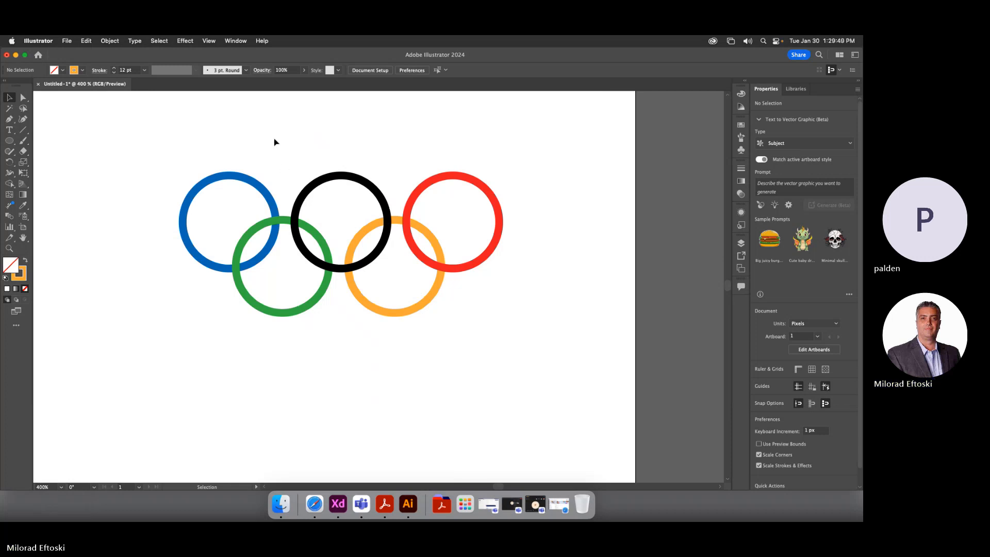
Switch to Safari and search Google for "olymic rings" in a new tab
left_click(314, 504)
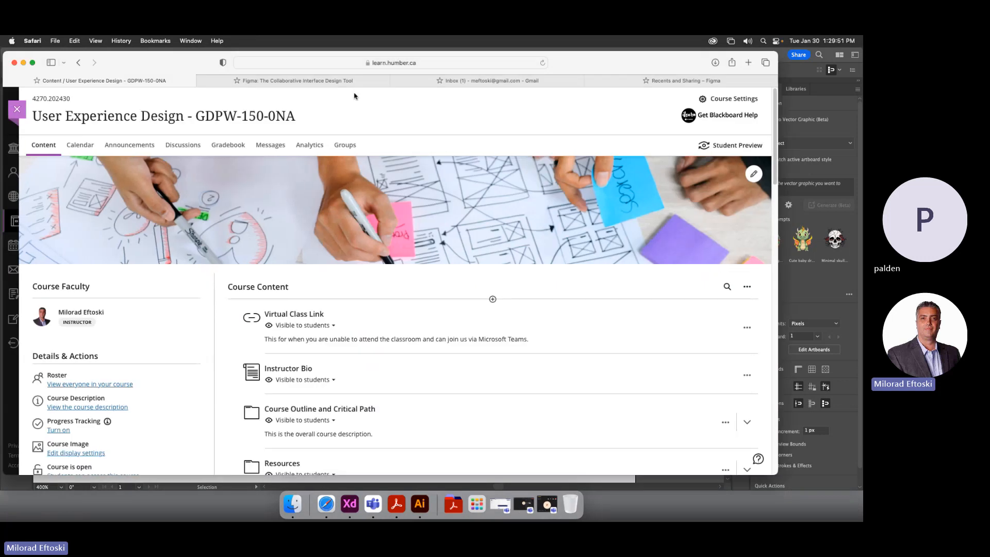
key("super+t")
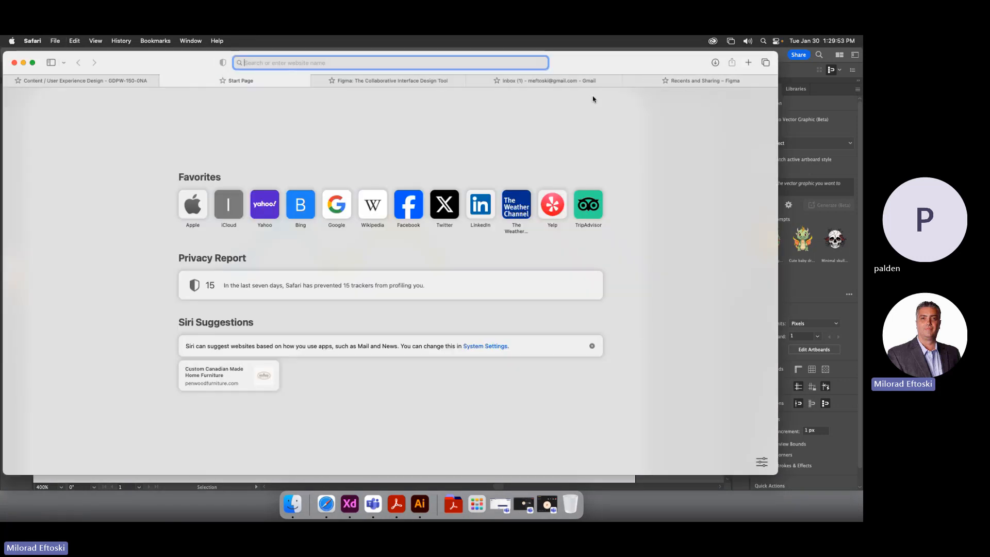
type("olymic rings")
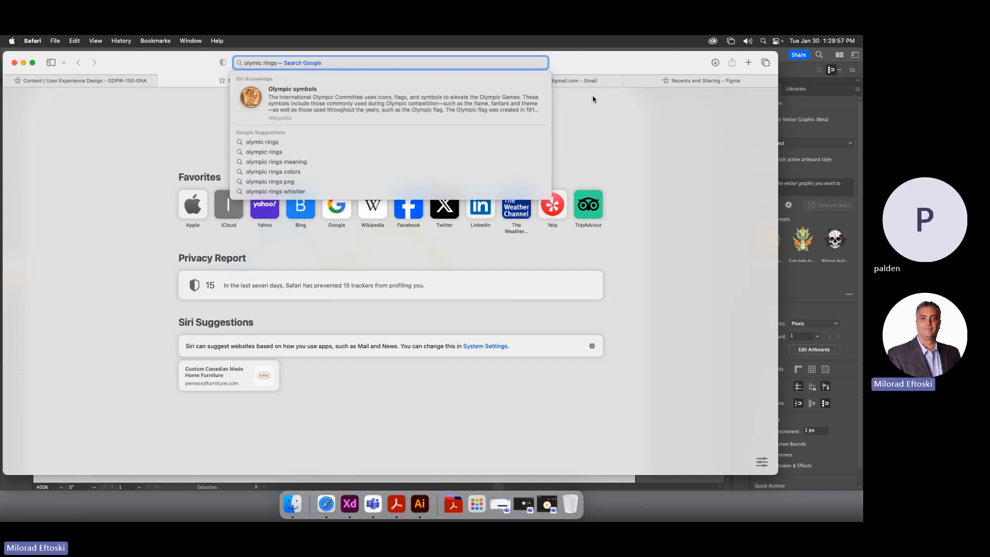
key("Return")
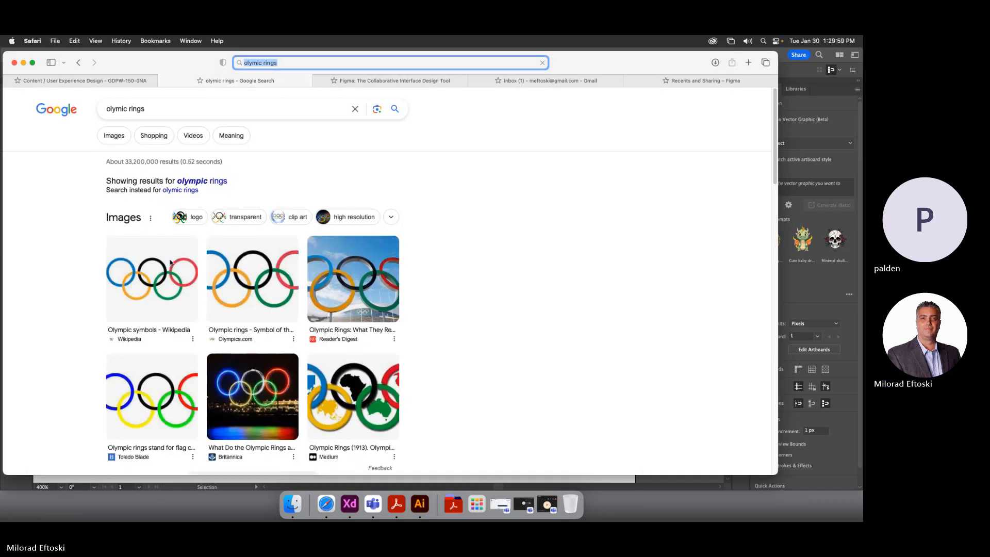
Open the preview of the Wikipedia Olympic symbols image and copy the image
left_click(170, 262)
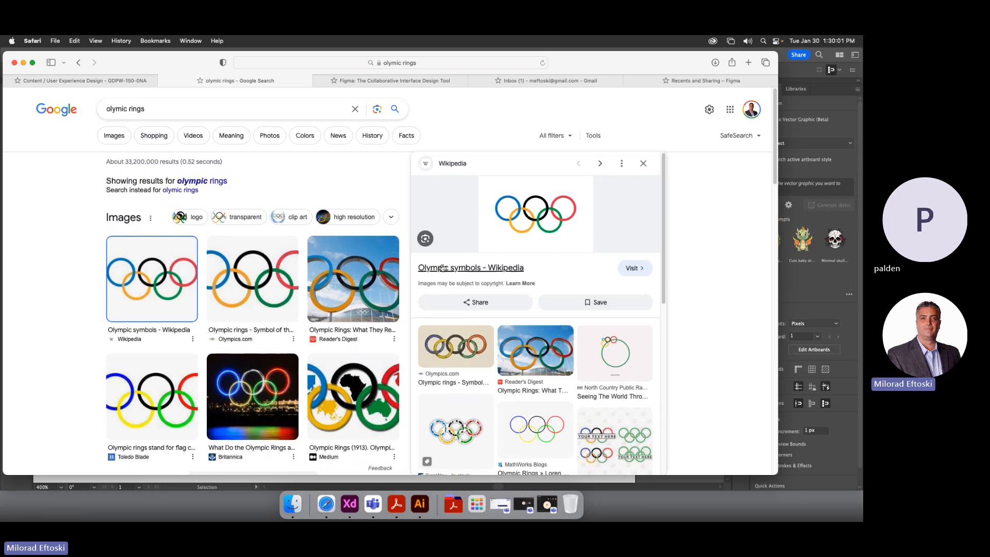
right_click(522, 222)
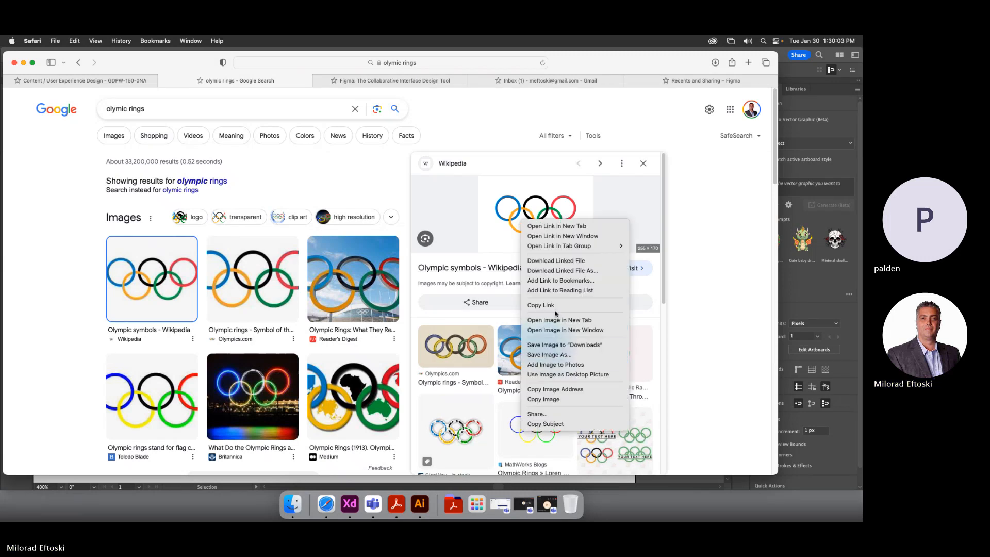
left_click(548, 400)
Switch back to Illustrator, paste the copied Olympic rings image, and place it below the drawn rings as a reference
key("super+Tab")
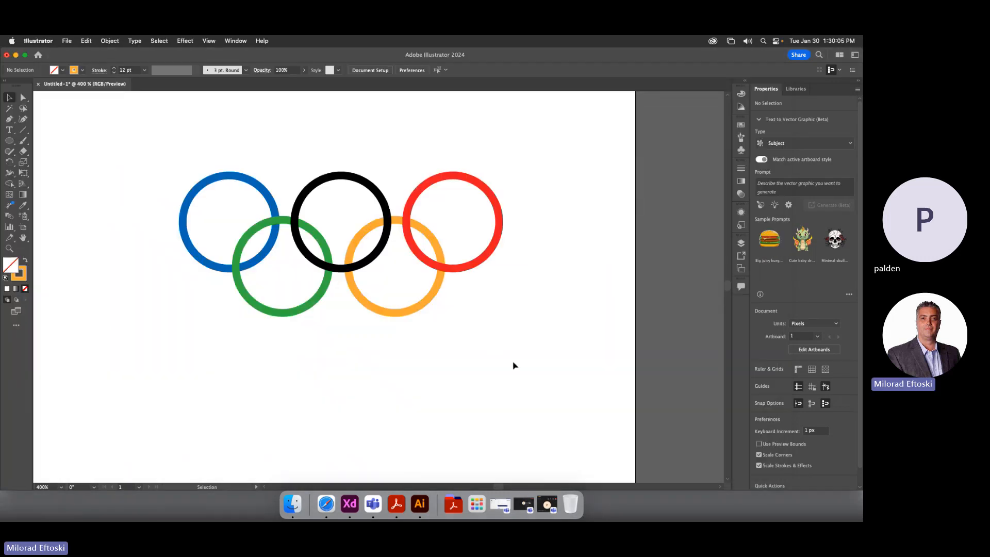
key("super+v")
left_click_drag(467, 325, 378, 436)
left_click_drag(410, 338, 567, 233)
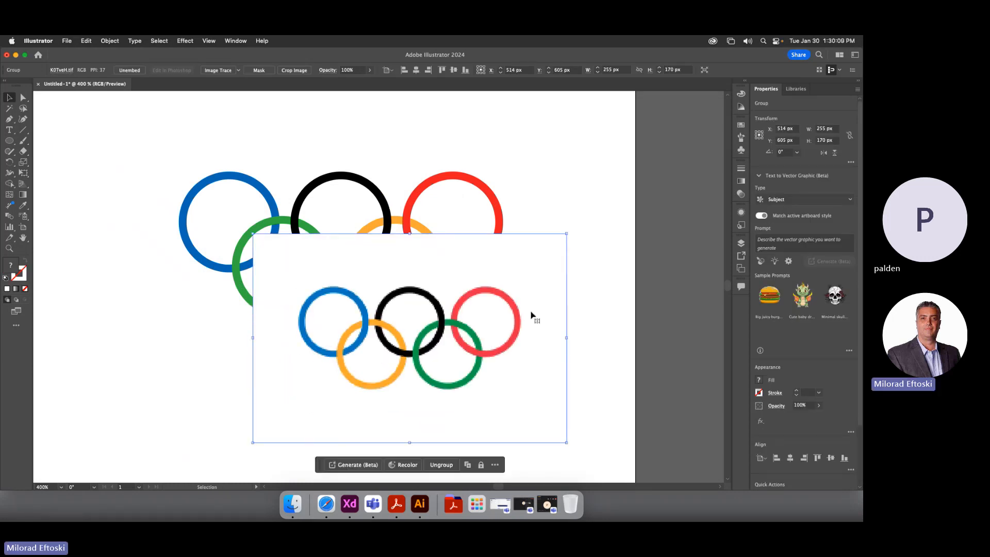
left_click_drag(532, 315, 450, 396)
left_click_drag(526, 294, 527, 288)
left_click_drag(453, 341, 446, 369)
left_click(531, 346)
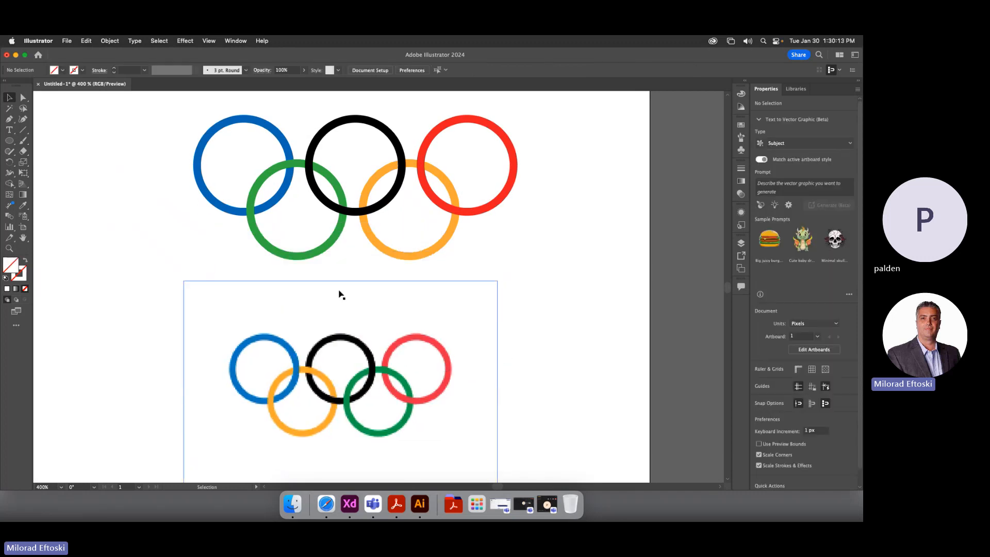
Change the stroke of the first lower ring from green to the orange swatch, matching the reference image
left_click(307, 256)
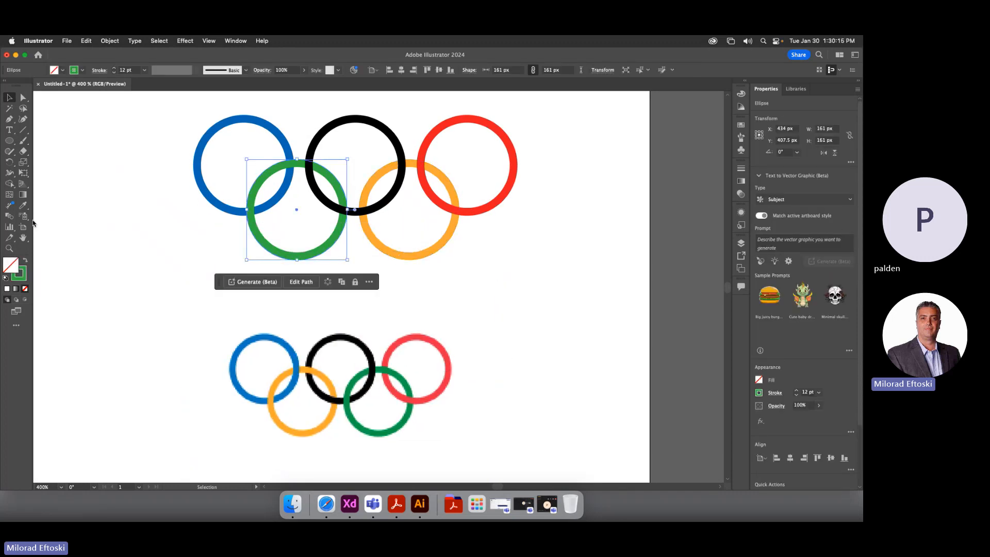
left_click(23, 272)
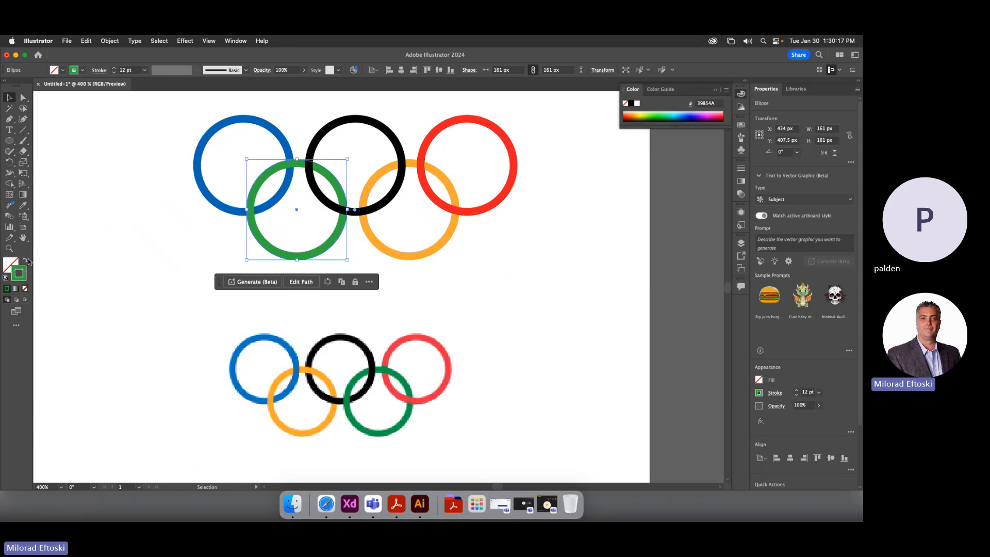
left_click(82, 70)
left_click(7, 93)
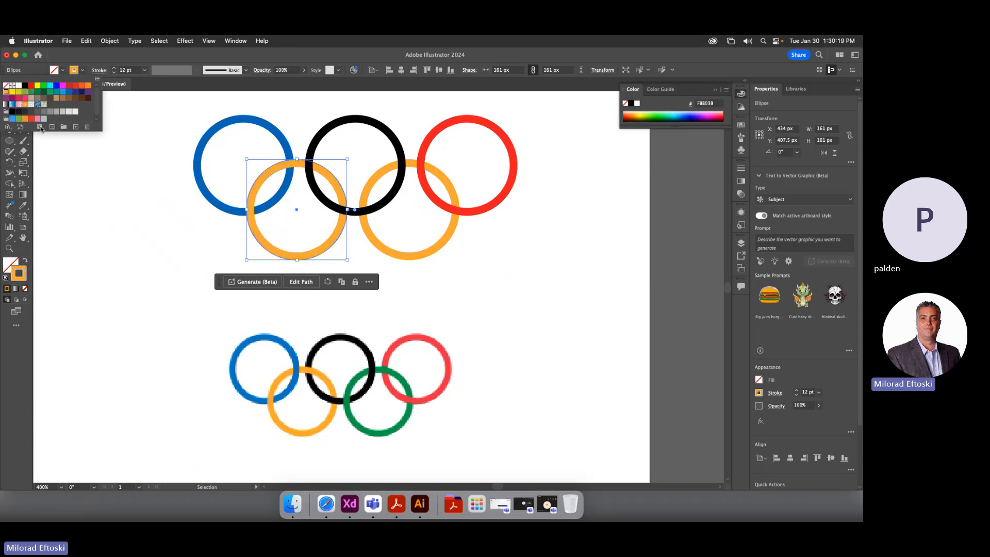
left_click(118, 180)
Change the stroke of the second lower ring to the light green swatch 8CC63F and deselect it
left_click(367, 240)
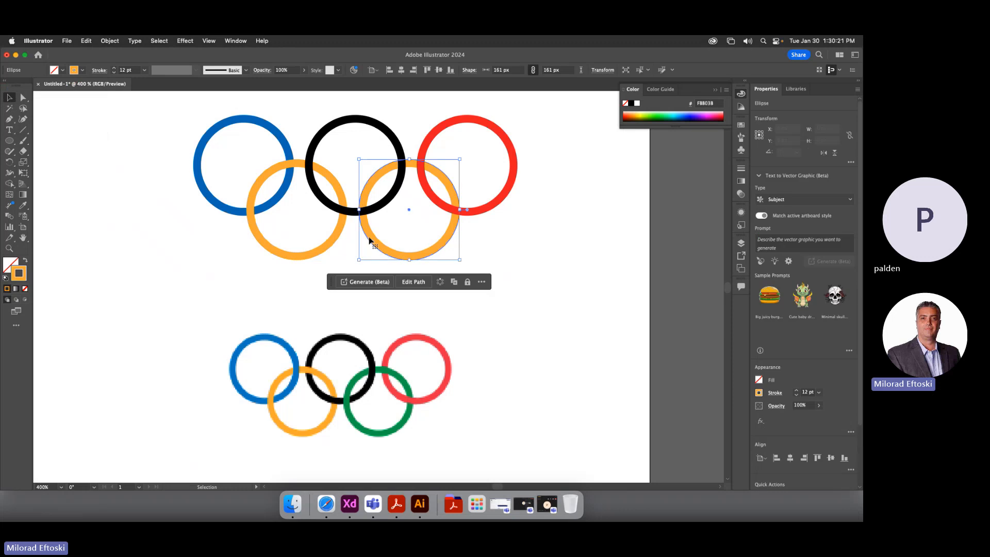
left_click(83, 70)
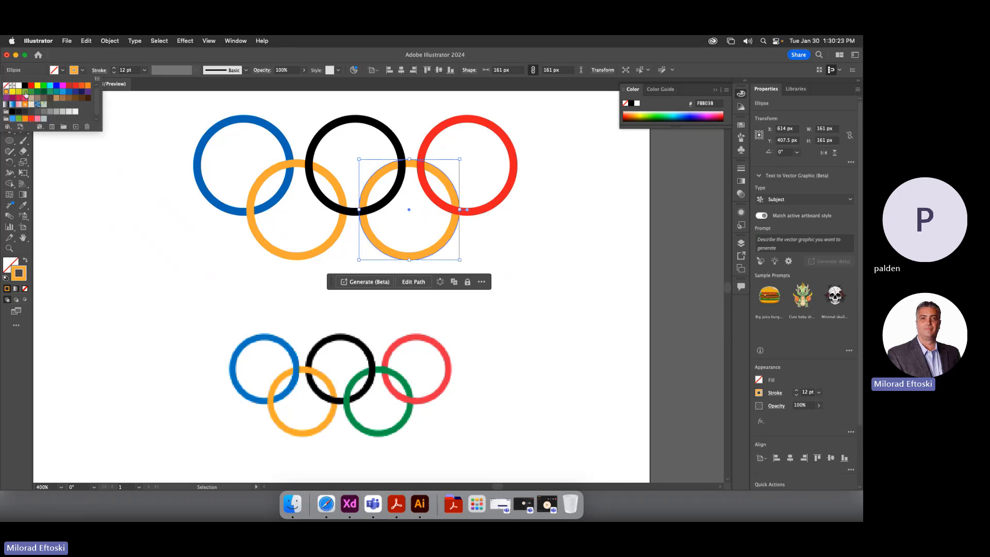
left_click(21, 92)
left_click(119, 171)
left_click(118, 169)
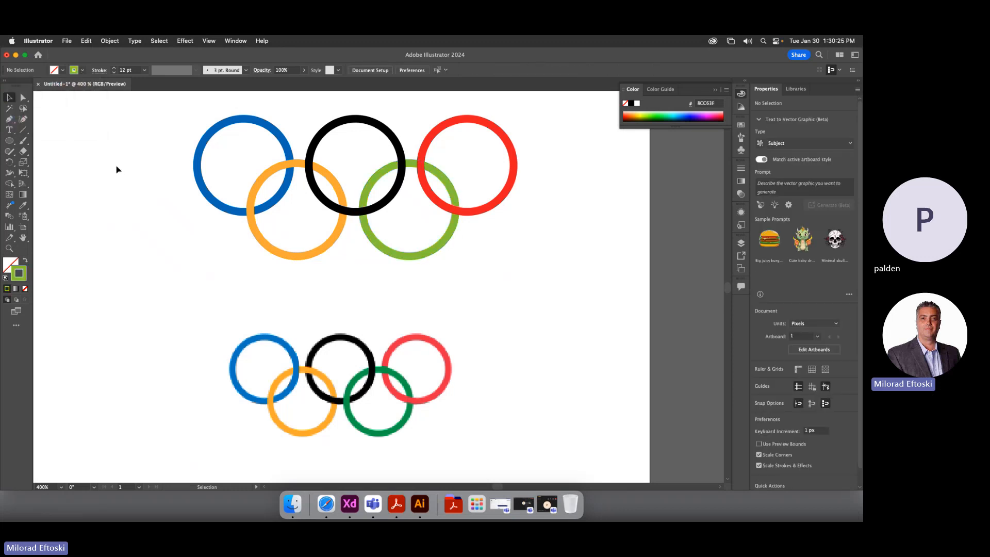
Delete the pasted Olympic rings reference image below the drawn rings
scroll(122, 162, "up", 1)
left_click_drag(316, 370, 318, 351)
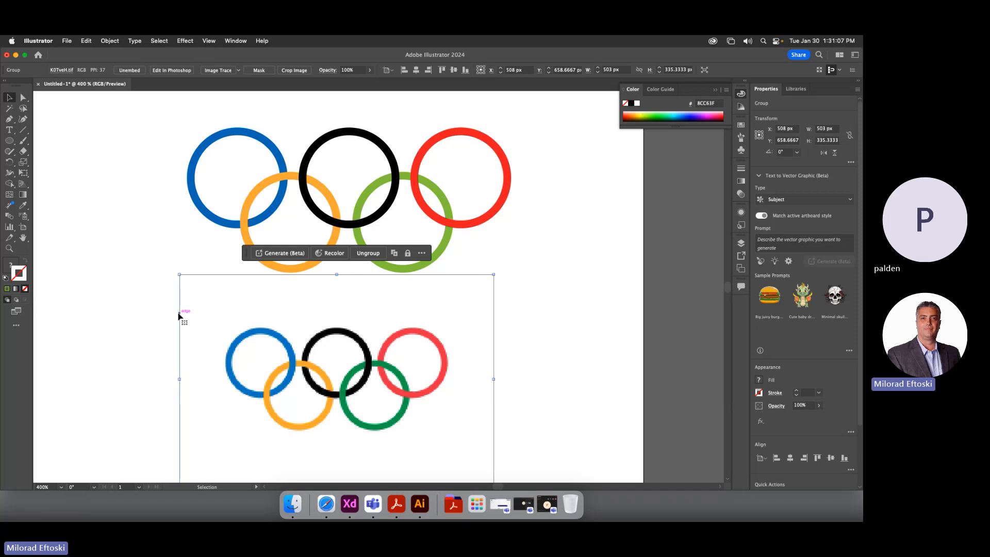
key("Delete")
key("super+minus")
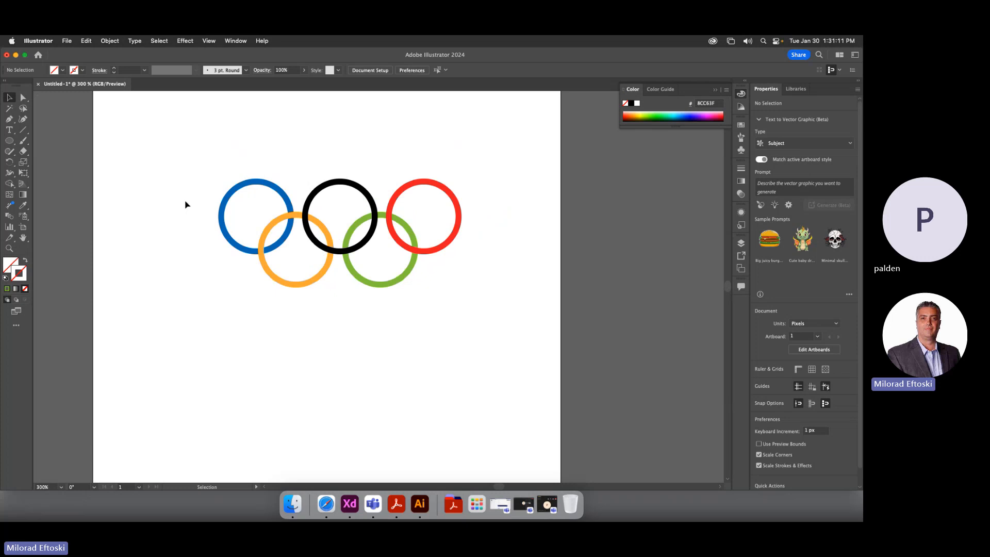
Select all five drawn rings and apply Intertwine to them
left_click_drag(192, 168, 365, 251)
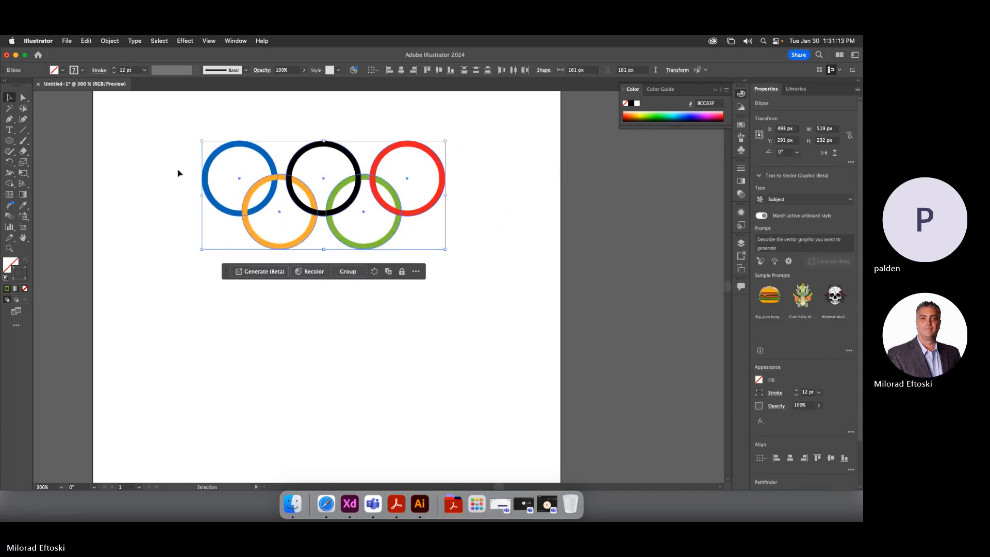
left_click_drag(163, 177, 170, 197)
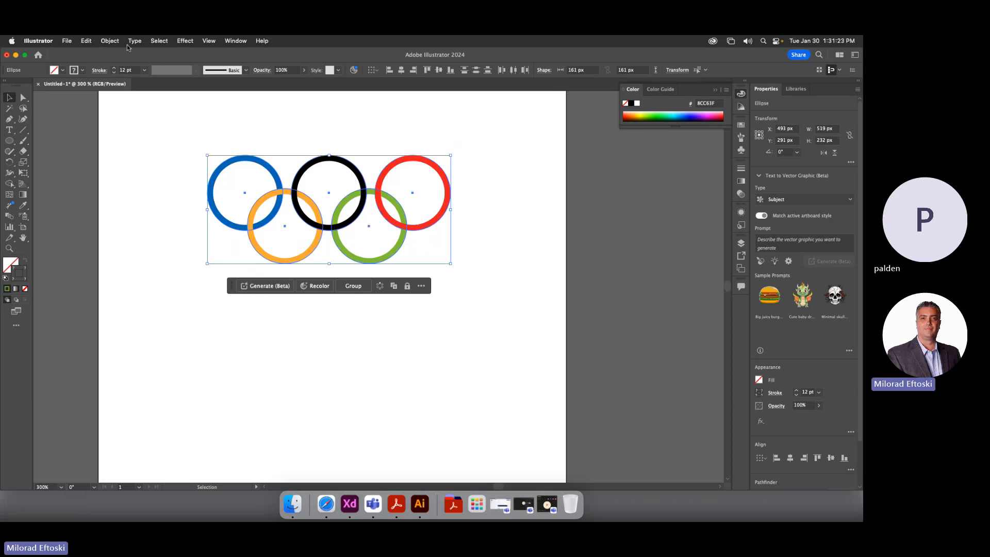
left_click(112, 41)
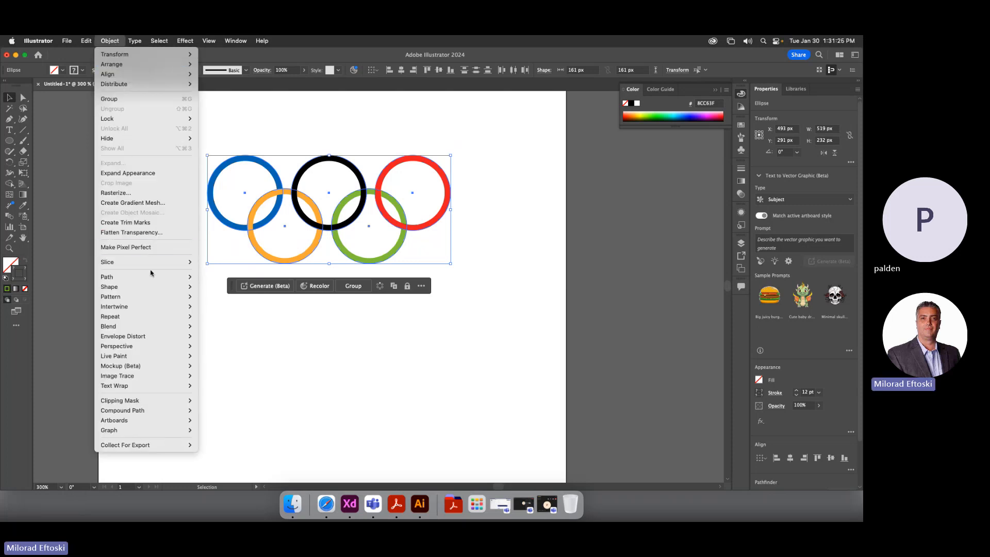
mouse_move(150, 293)
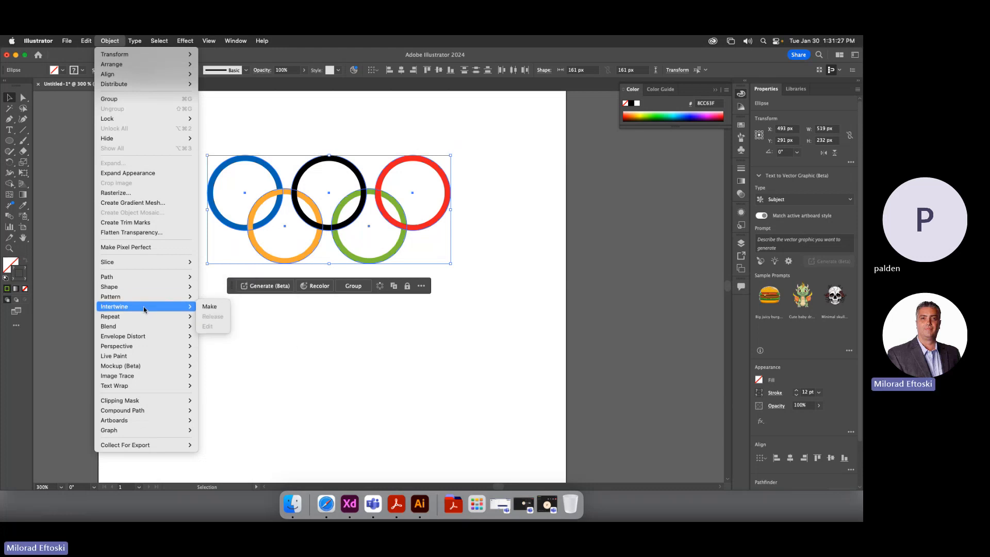
left_click(210, 306)
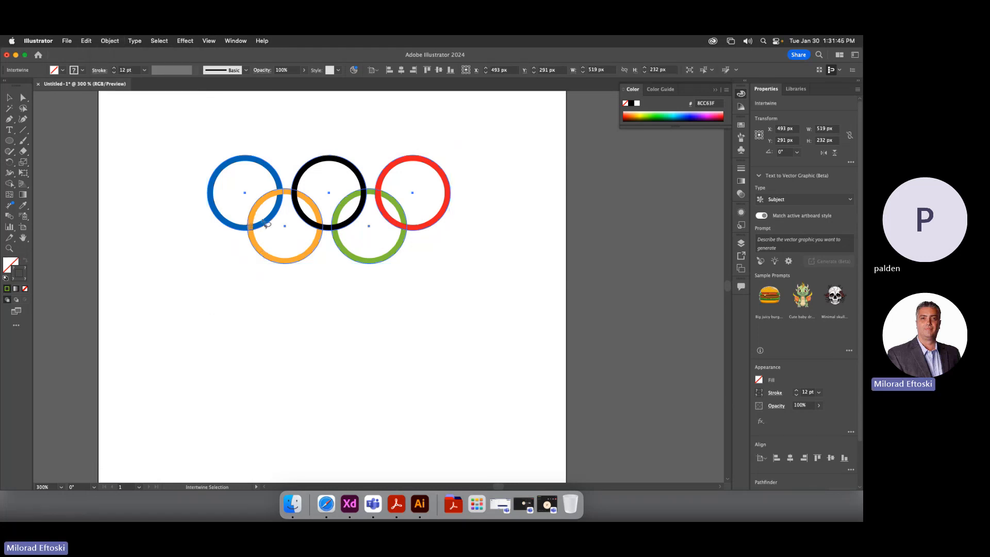
Reverse the overlap at the lower blue-orange crossing, the black-green crossing and the lower green-red crossing, and leave Intertwine editing
scroll(261, 219, "up", 2)
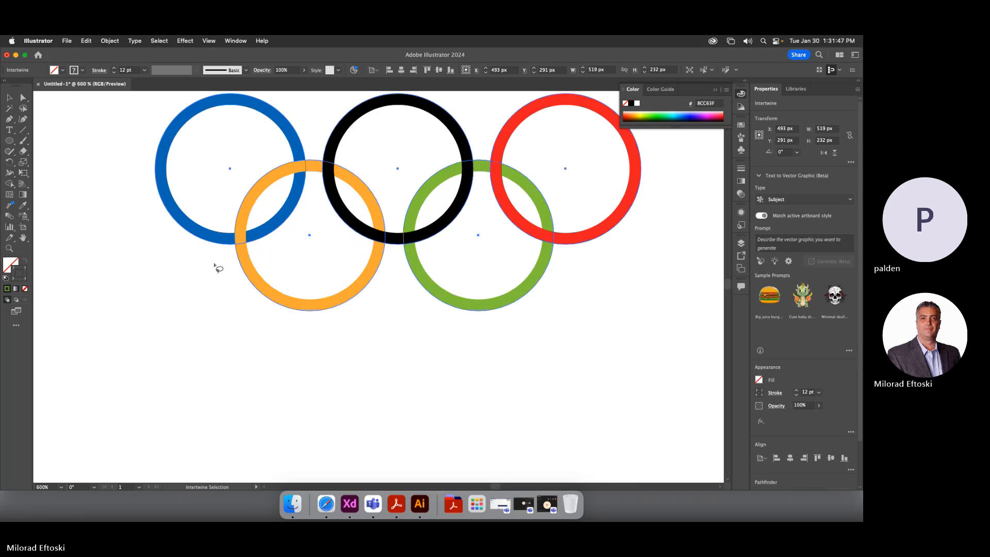
left_click(240, 238)
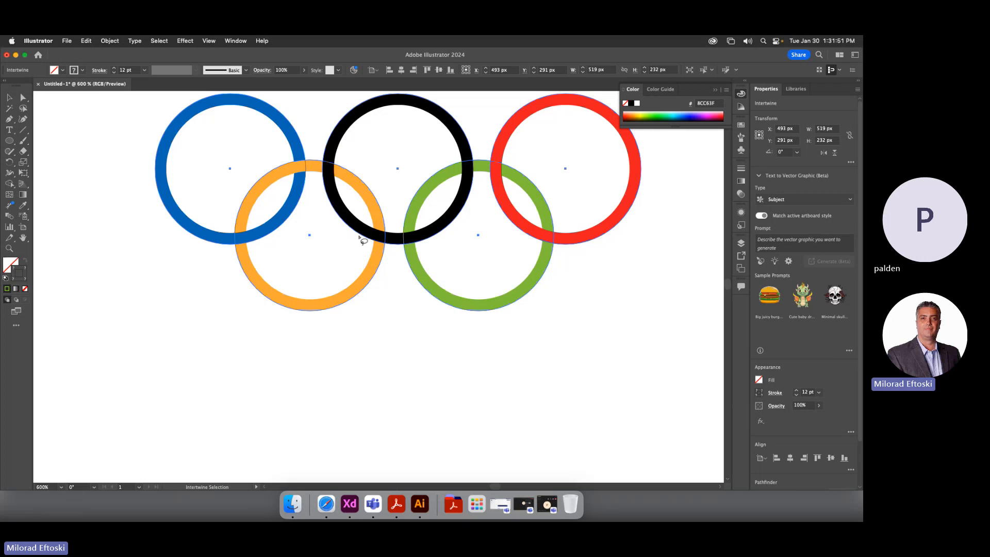
left_click(477, 170)
left_click(548, 235)
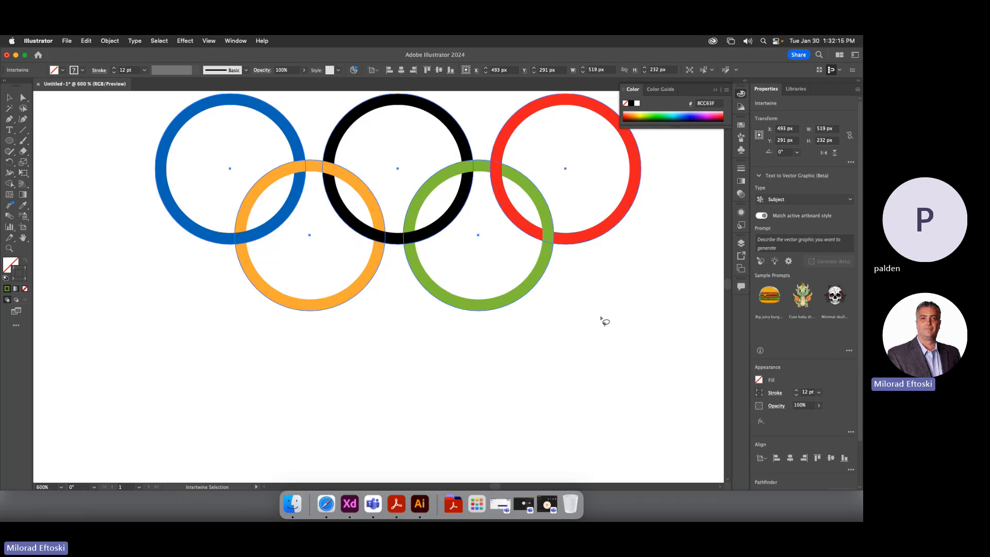
key("Escape")
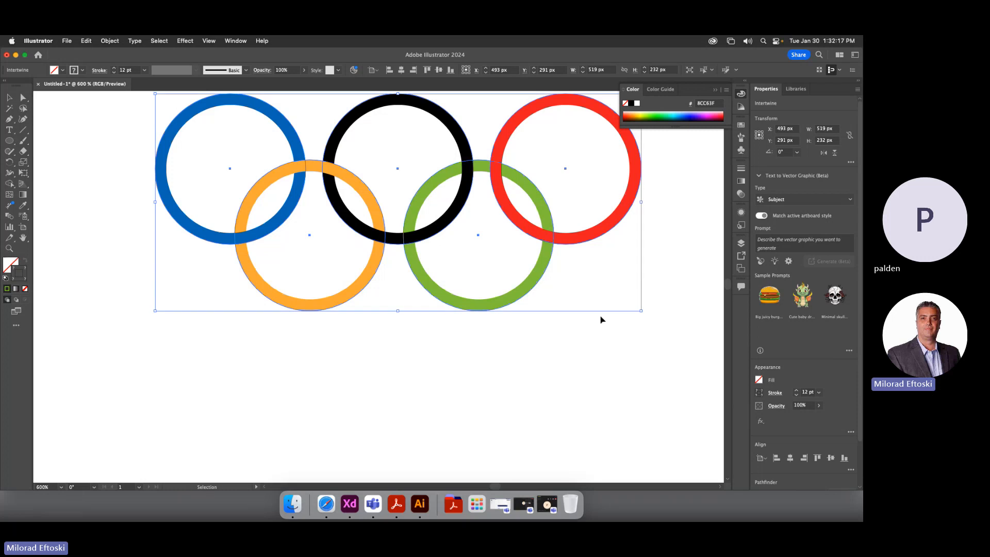
key("Escape")
Undo the Intertwine so the rings are separate ellipses again
key("super+z")
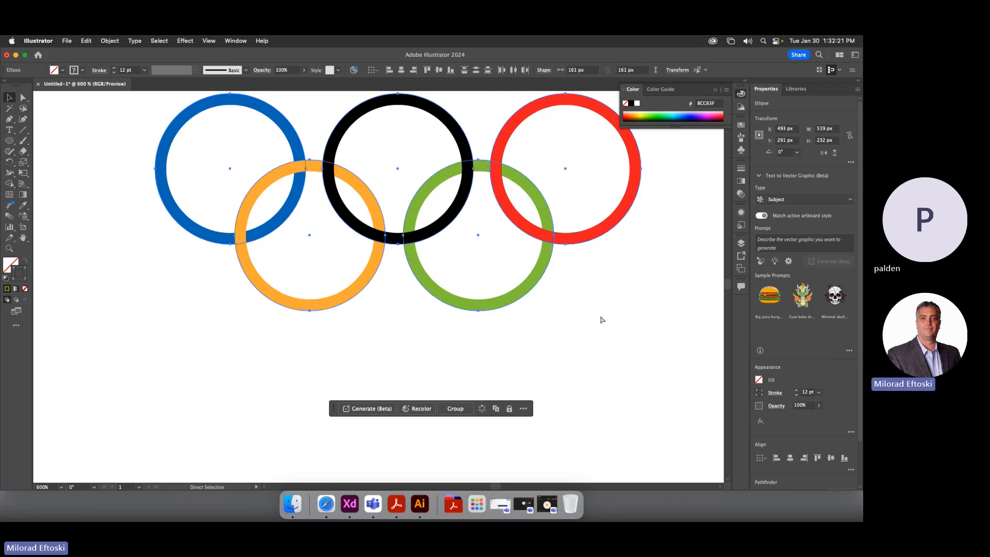
key("super+shift+z")
key("space")
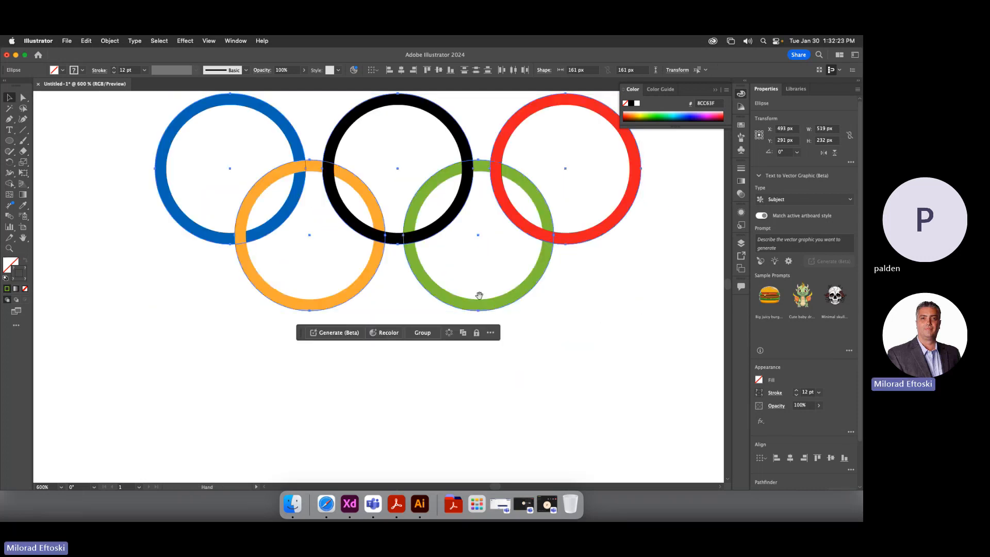
left_click_drag(477, 294, 440, 351)
key("super+minus")
key("super+minus")
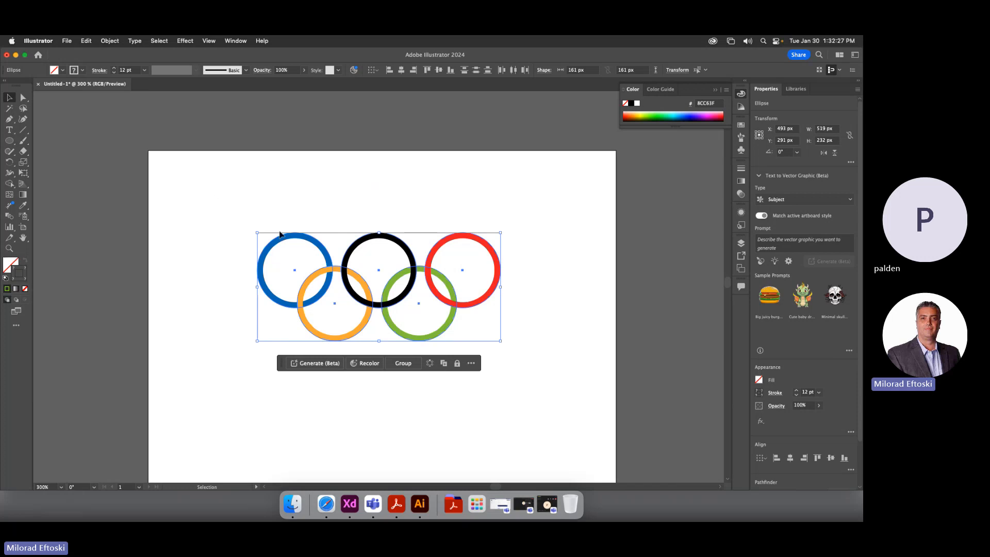
Move the five selected rings to about X 443 px, Y 229 px on the artboard
left_click_drag(304, 241, 291, 106)
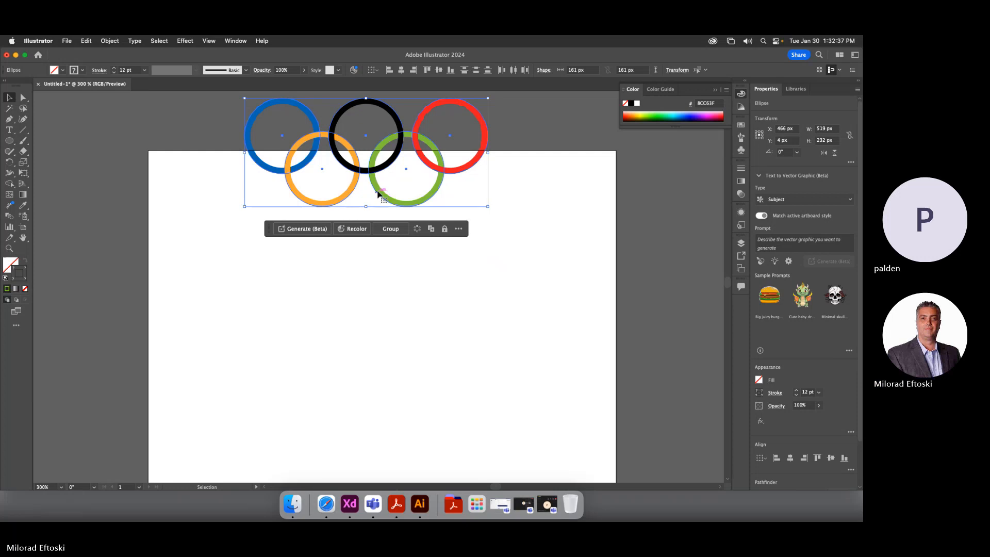
left_click_drag(376, 195, 369, 298)
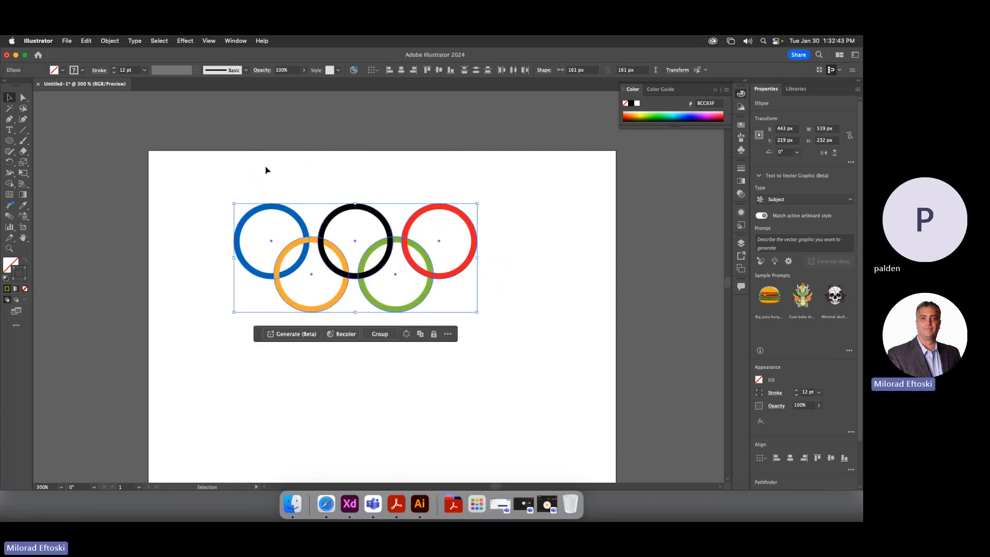
Apply Intertwine again to the five repositioned rings
left_click(112, 42)
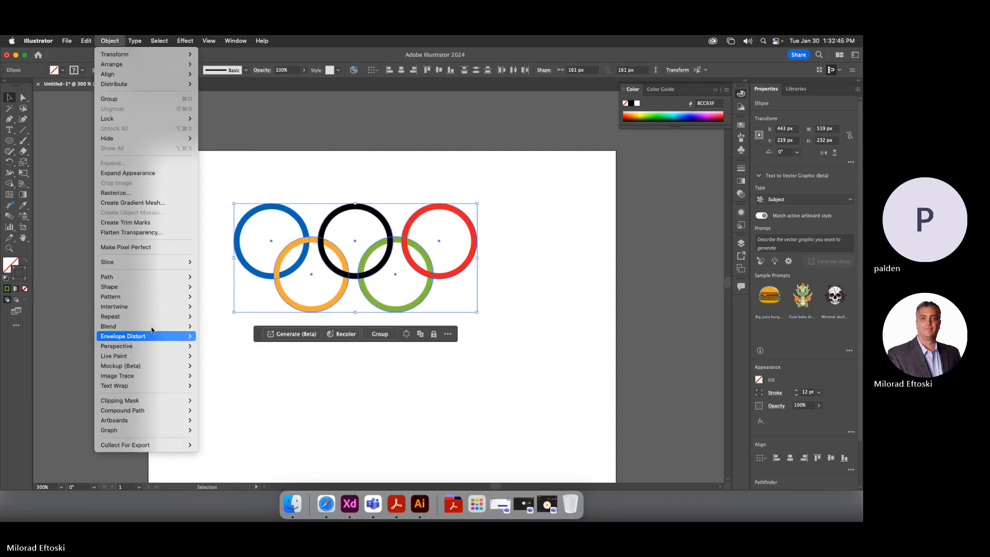
mouse_move(152, 310)
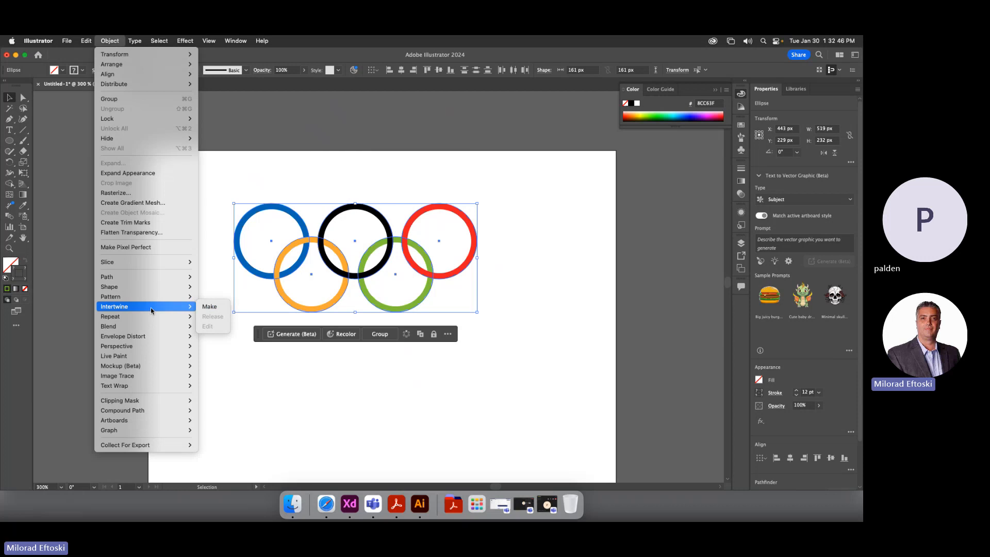
left_click(210, 308)
key("super+equal")
key("super+equal")
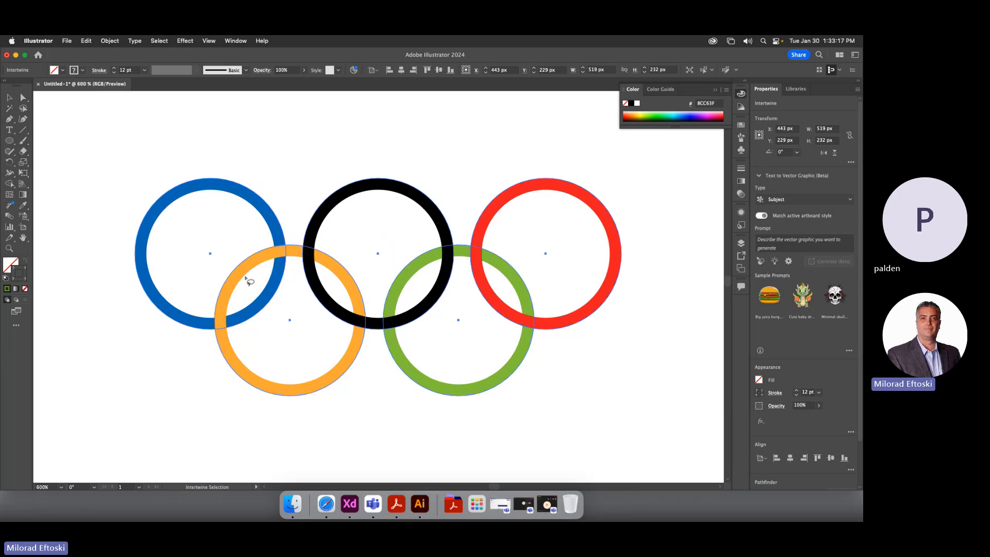
Reverse overlaps where the orange ring crosses the blue and black rings, and leave Intertwine editing
left_click(227, 322)
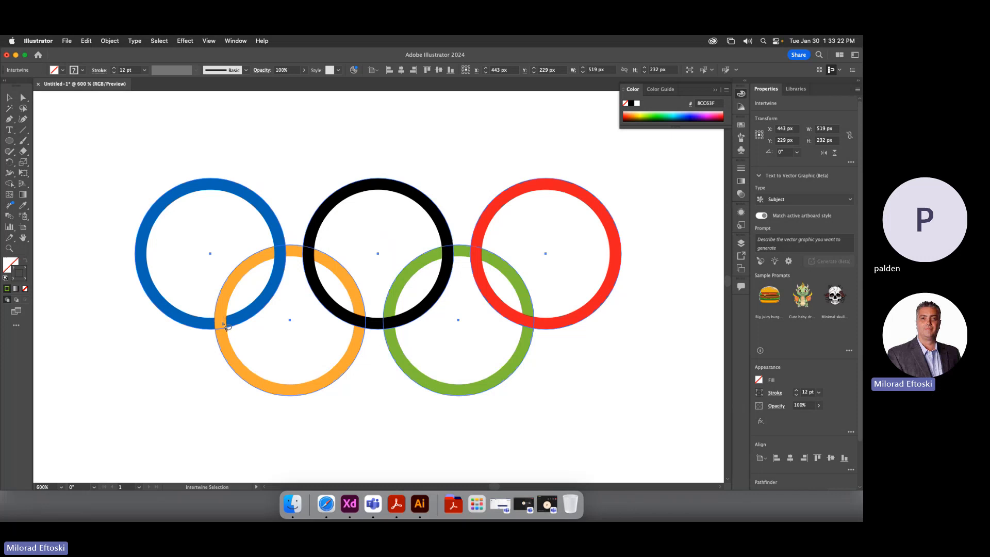
left_click(282, 256)
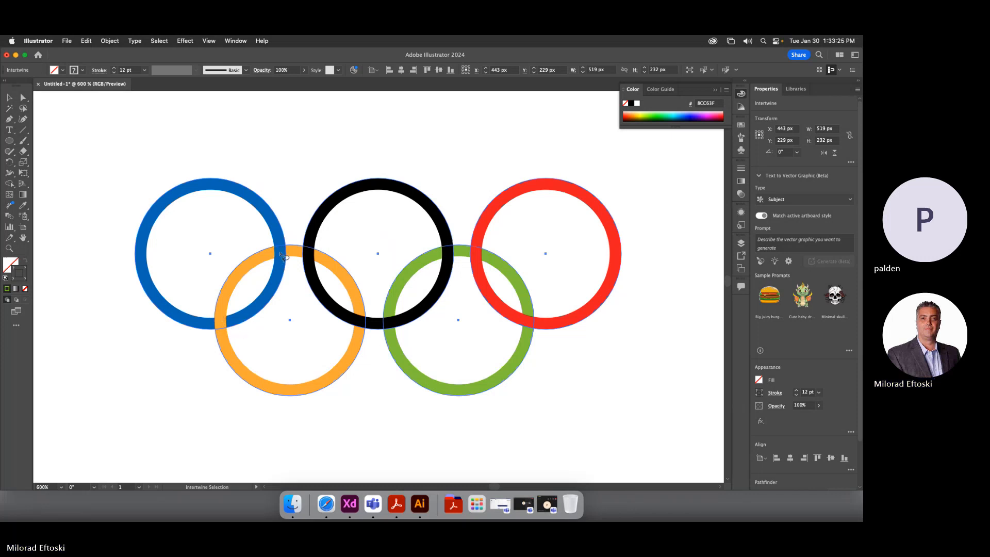
left_click(324, 260)
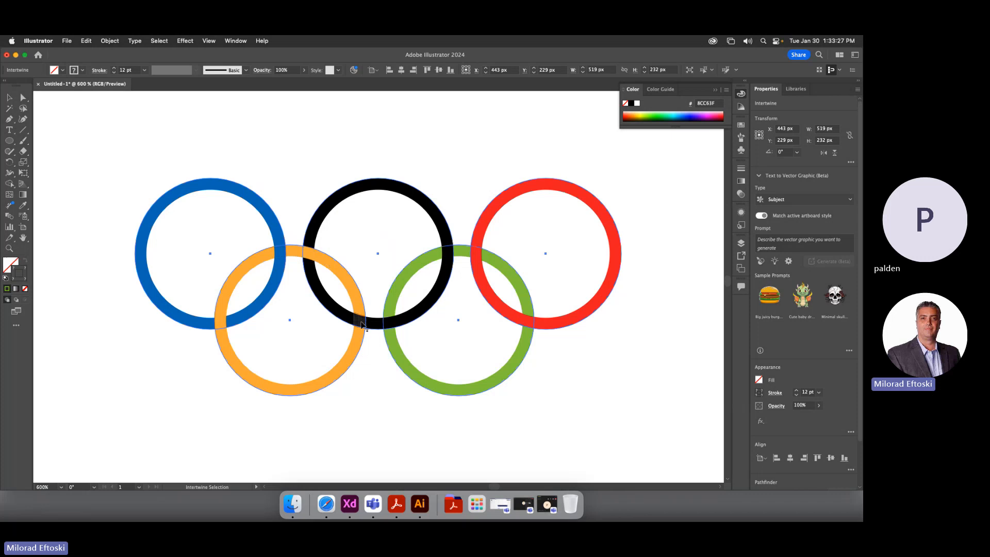
left_click(380, 322)
key("v")
Undo the second Intertwine on the five rings and keep them all selected
key("super+minus")
key("super+minus")
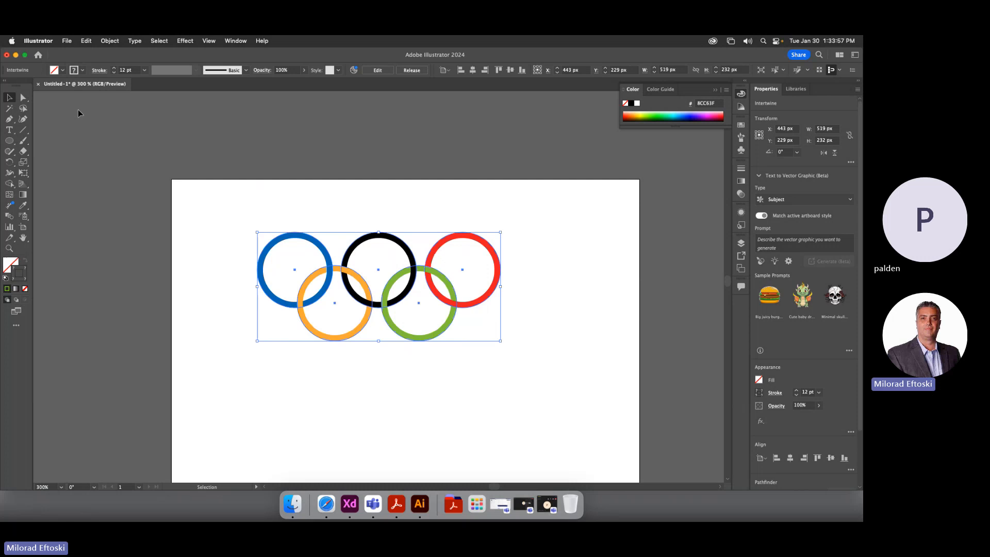
key("a")
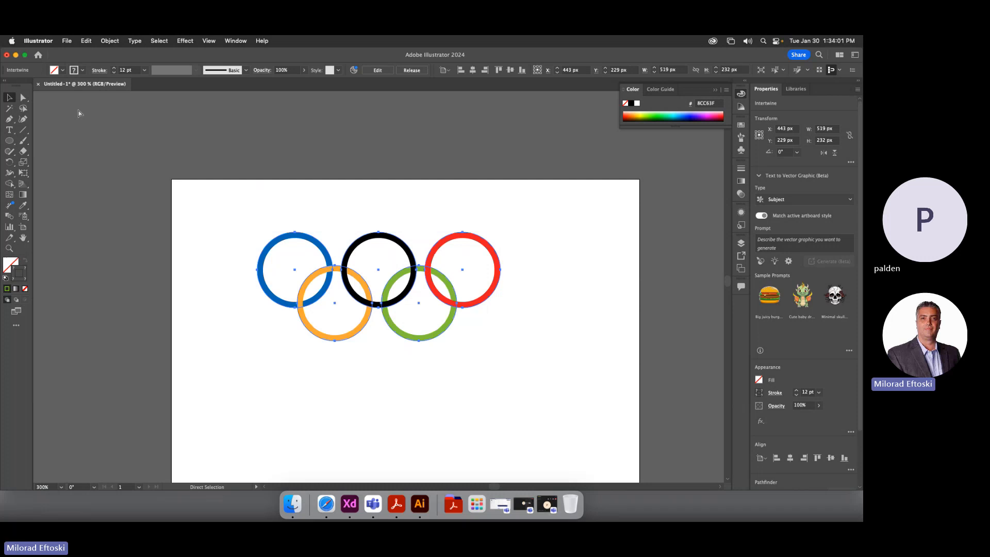
key("v")
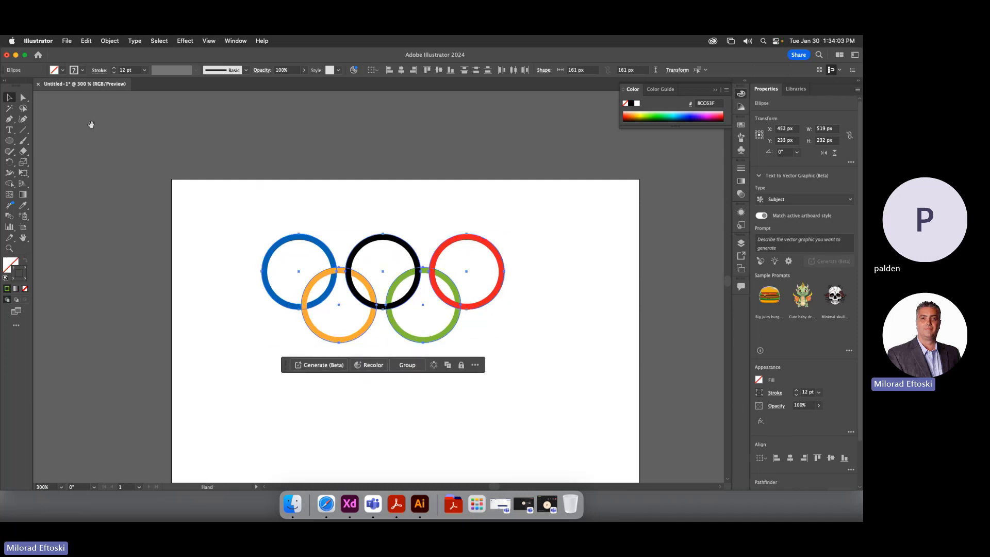
Apply Outline Stroke to the five rings, inspect them in outline view, and undo the stroke conversion
left_click(107, 42)
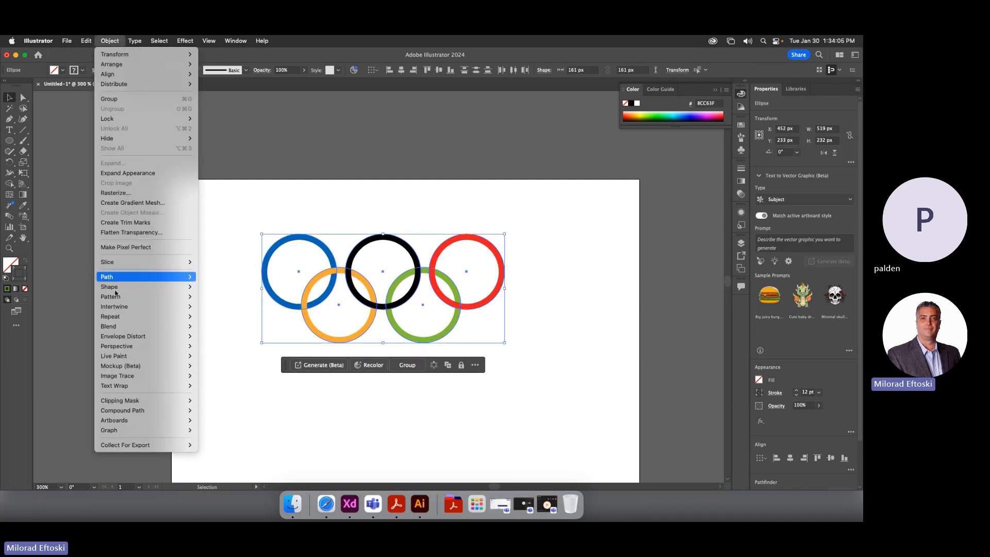
mouse_move(127, 279)
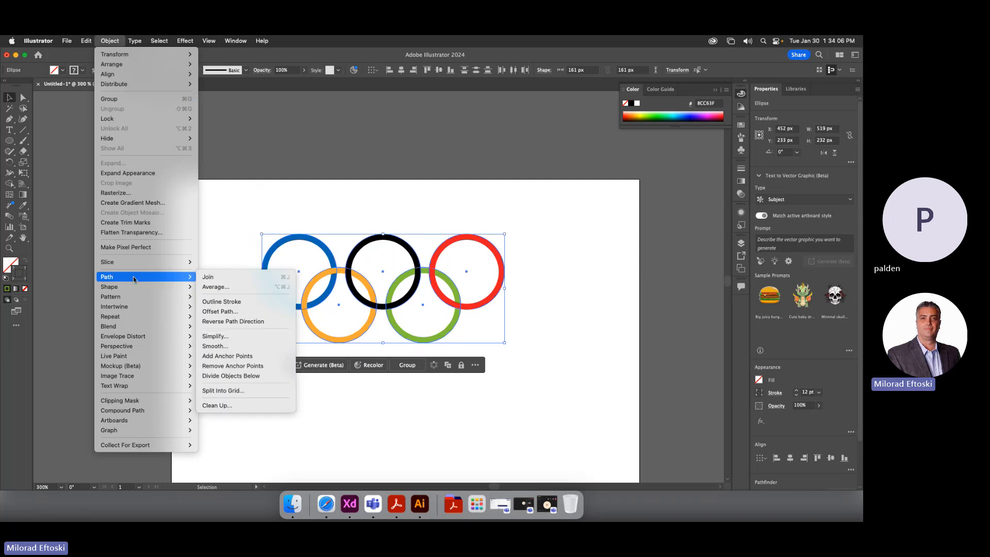
left_click(237, 301)
key("super+y")
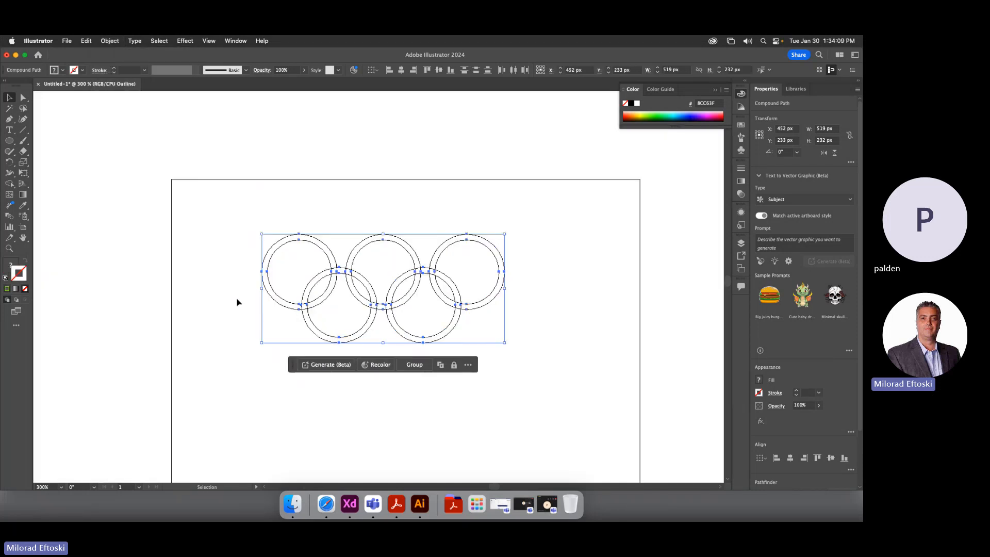
key("super+z")
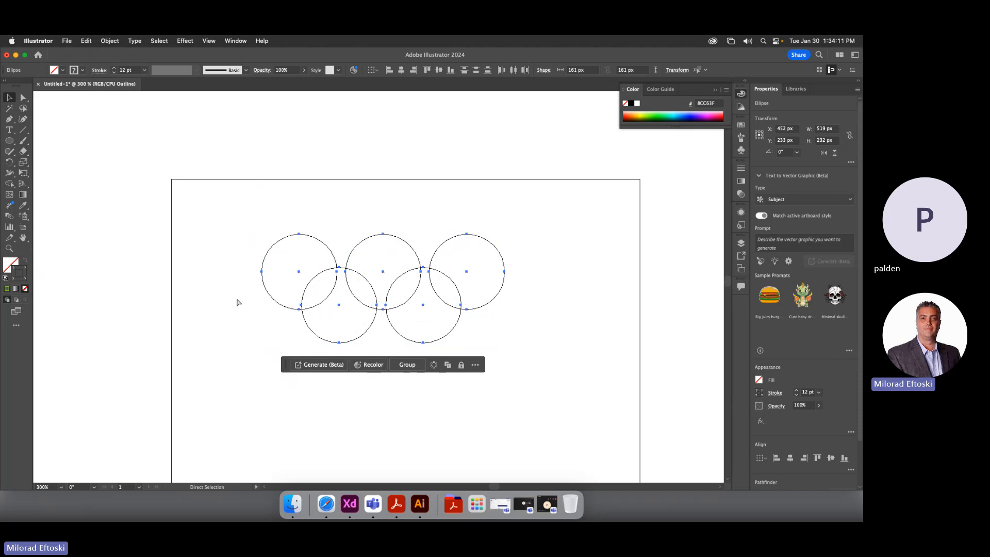
Redo Outline Stroke on the five rings, compare their paths in outline view, and return to preview
key("super+y")
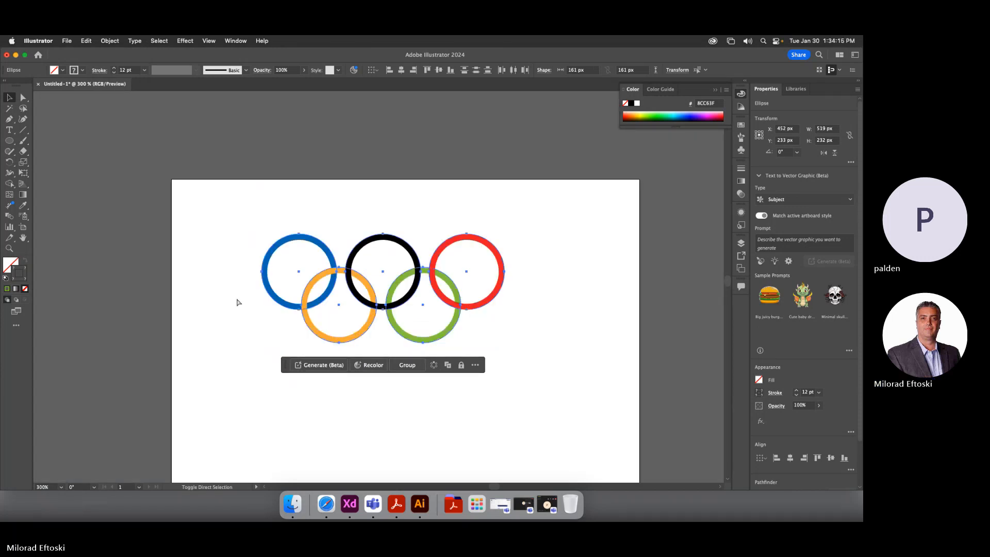
key("super+shift+z")
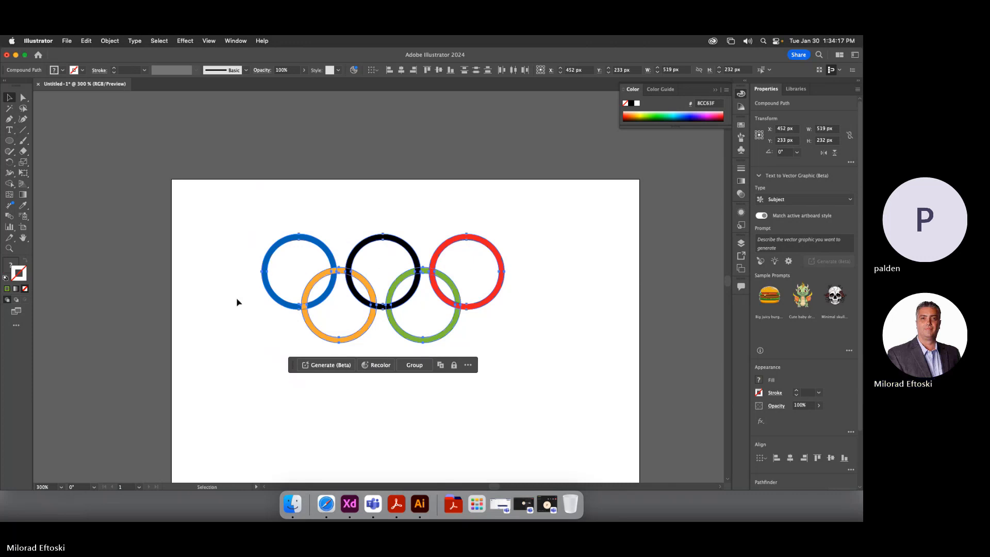
key("super+y")
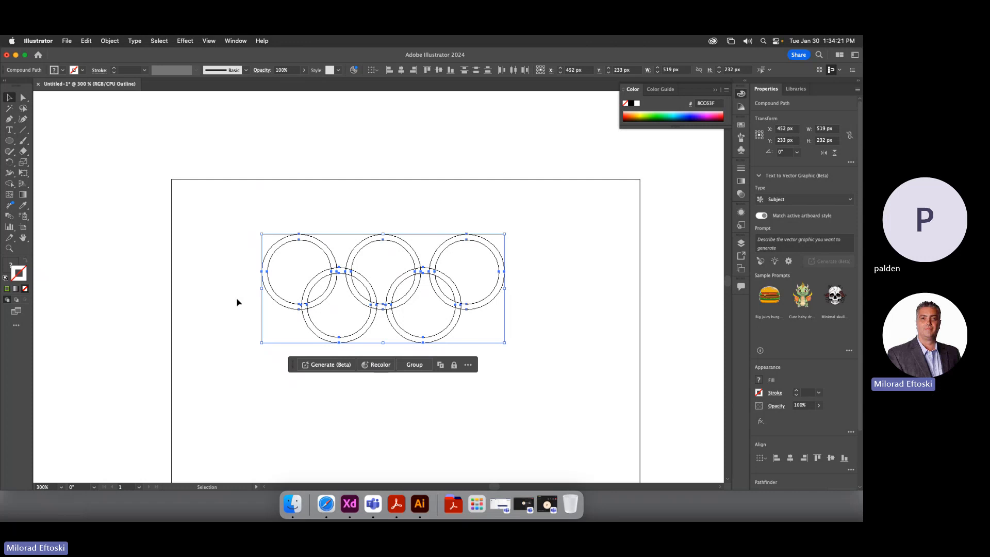
key("super+y")
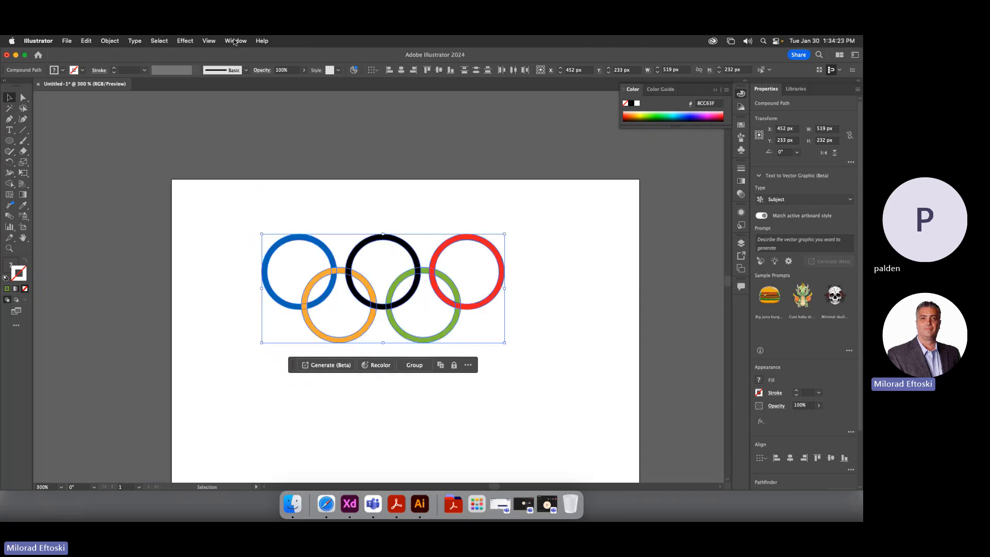
Open the Pathfinder options, move them beside the artwork, and apply Divide to the five outlined rings
left_click(236, 41)
left_click(283, 417)
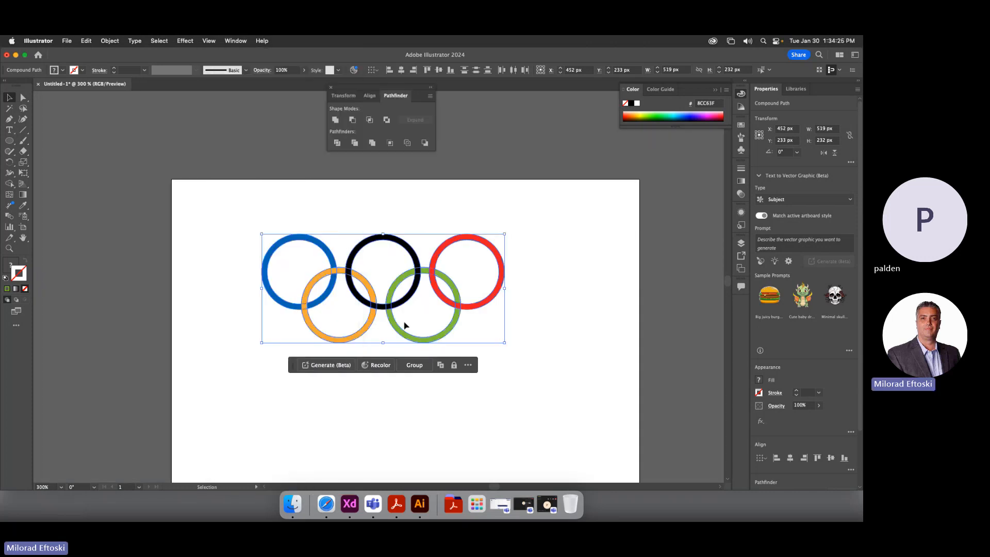
left_click_drag(364, 95, 567, 292)
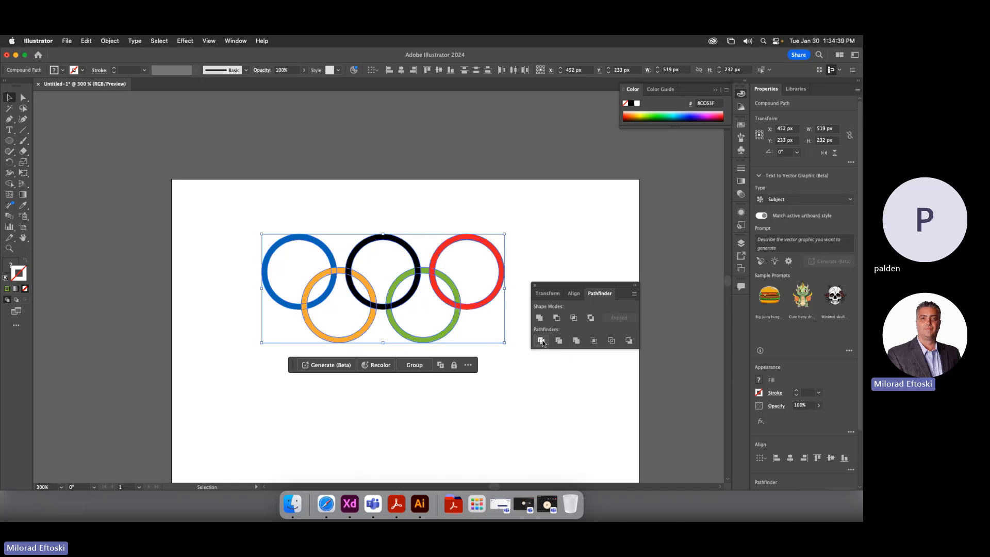
left_click(542, 341)
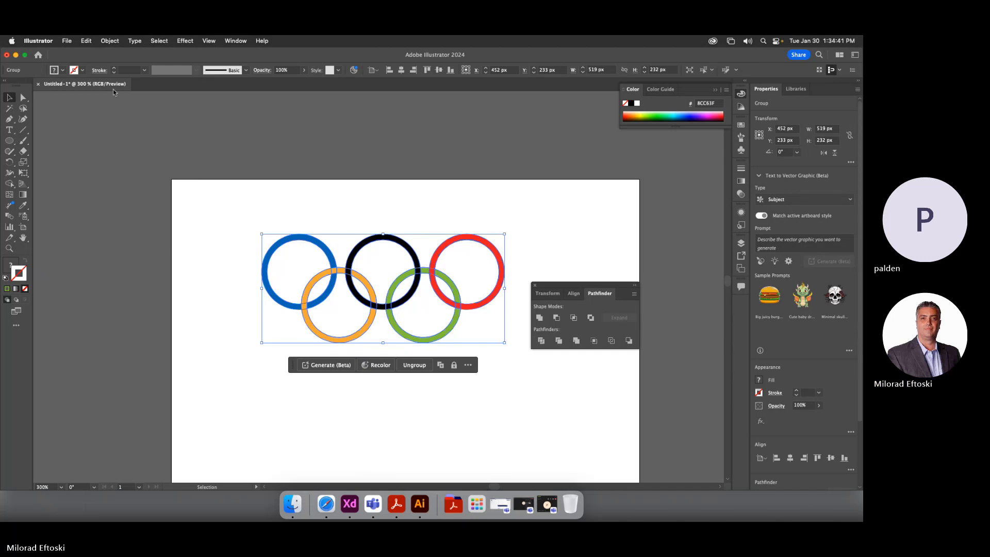
Isolate the lower blue–orange crossing piece with the Group Selection Tool and recolour it with the blue ring's colour using the Eyedropper
left_click(23, 97)
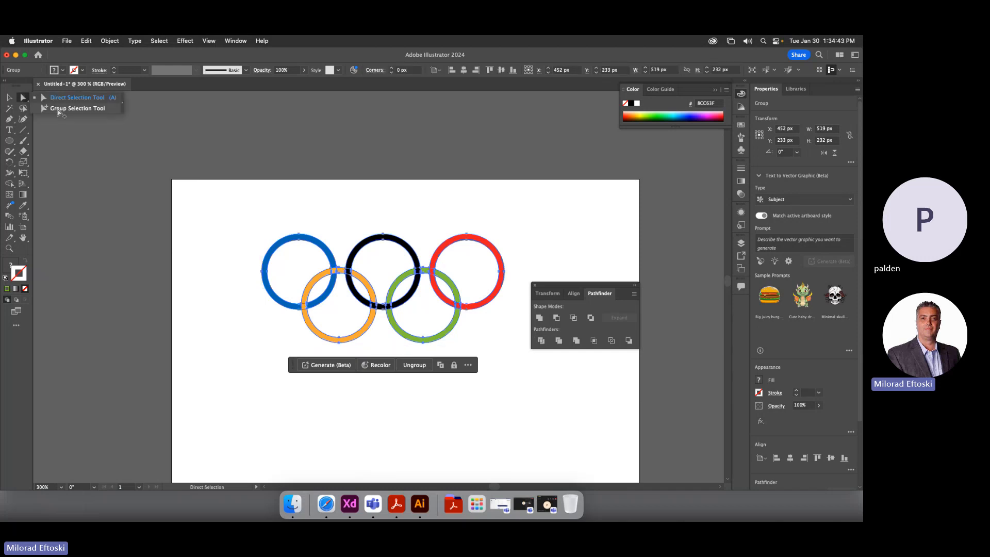
left_click(58, 111)
left_click(307, 268)
scroll(308, 325, "up", 5)
left_click_drag(298, 282, 310, 347)
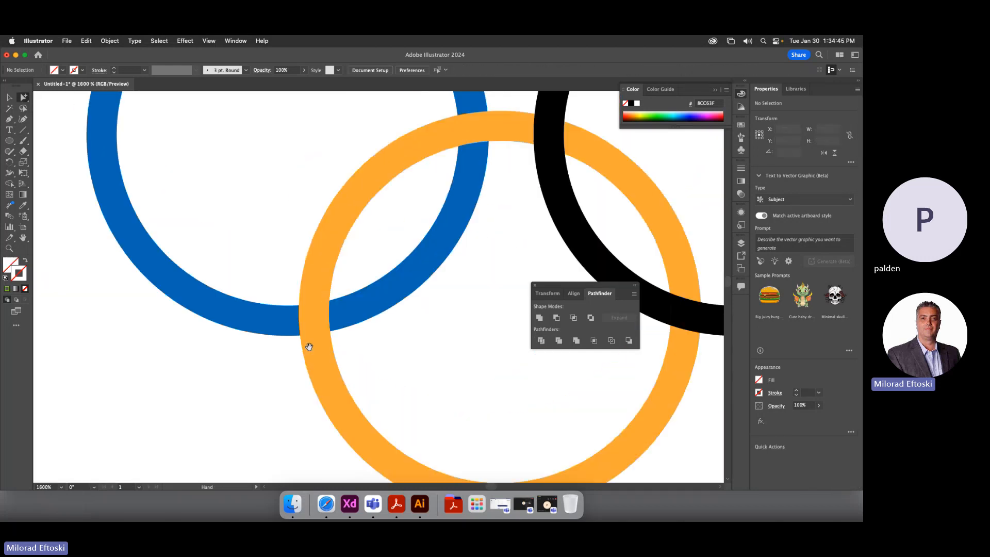
left_click(312, 308)
left_click_drag(312, 309, 284, 273)
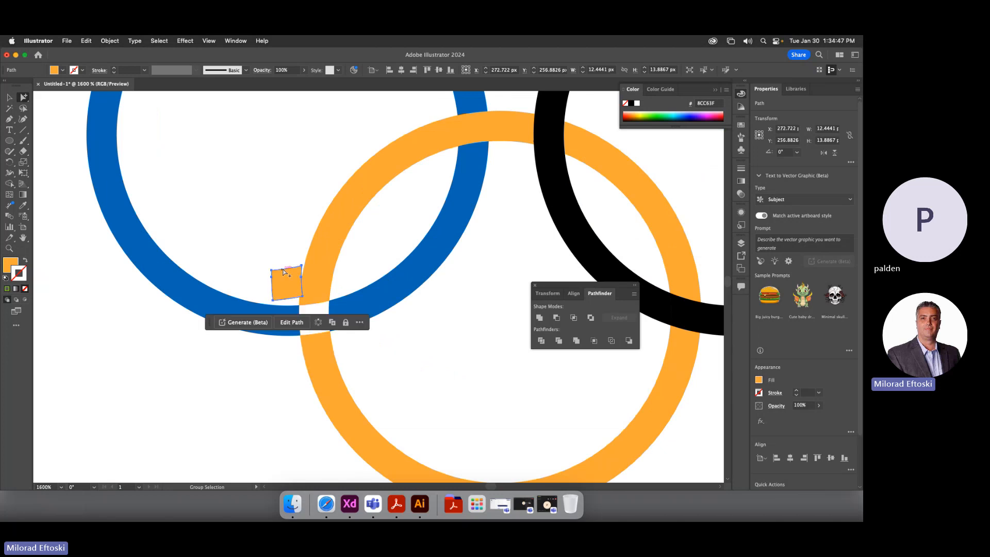
key("super+z")
key("i")
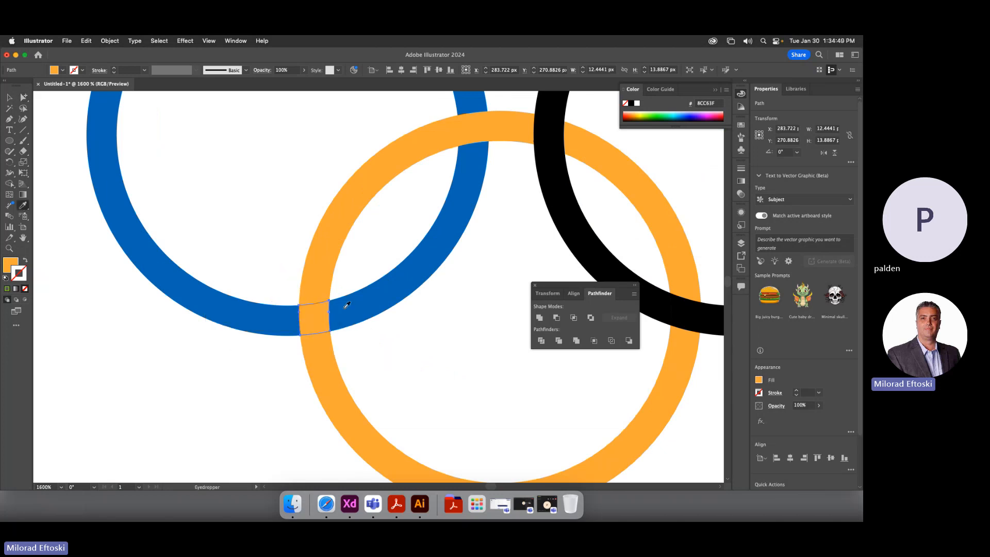
left_click(347, 305)
Recolour the upper piece where the black ring crosses the orange ring with orange using the Eyedropper
scroll(361, 283, "up", 3)
scroll(361, 283, "right", 3)
key("super")
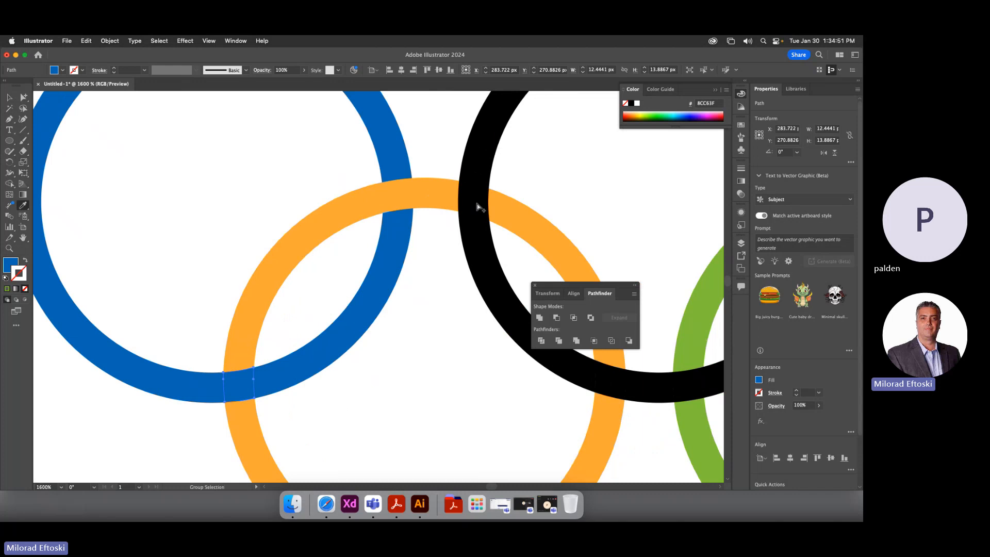
left_click(478, 207, "super")
scroll(537, 212, "right", 6)
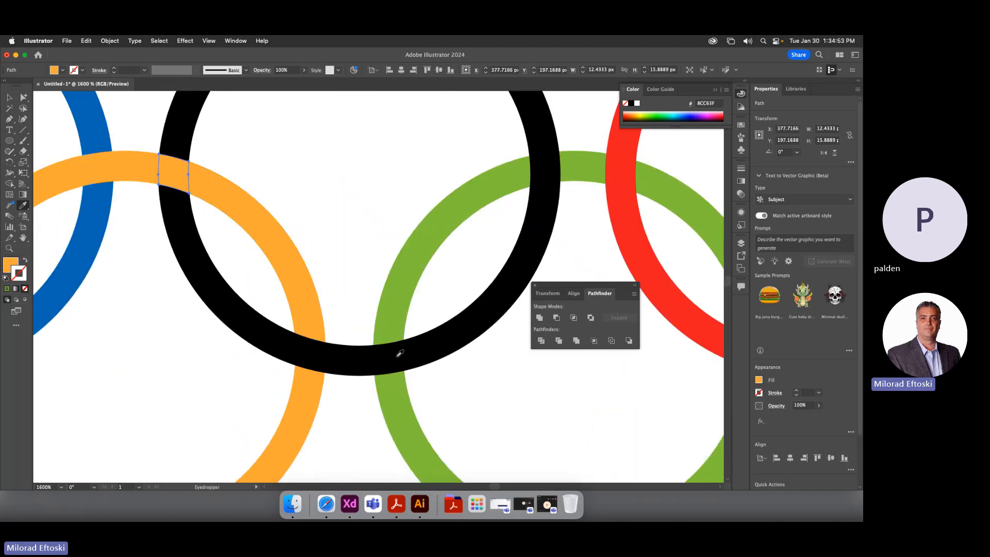
Recolour the lower crossing pieces of the green ring with the black and red rings green using the Eyedropper
left_click(395, 360, "super")
left_click(394, 319)
key("space")
left_click_drag(407, 305, 141, 270)
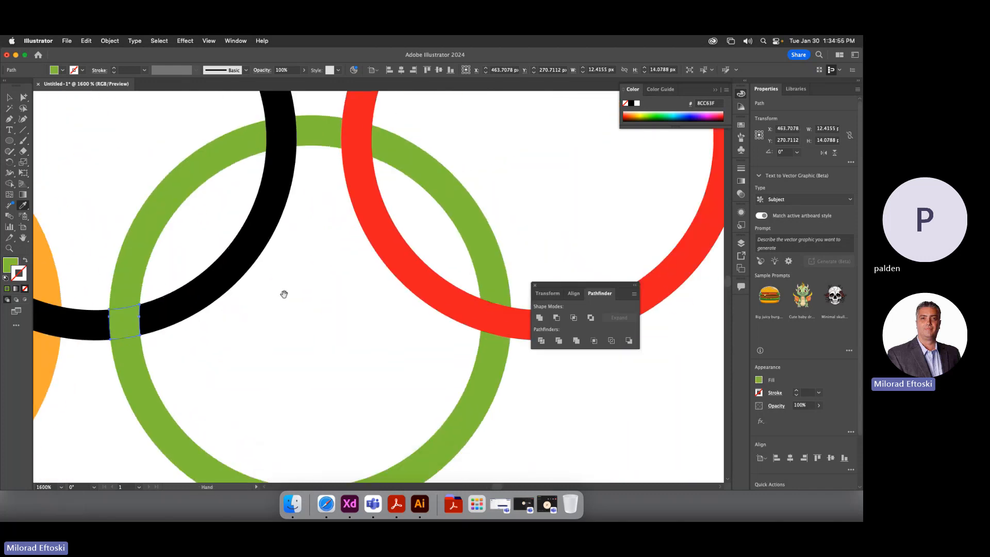
left_click(499, 325, "super")
left_click(498, 289)
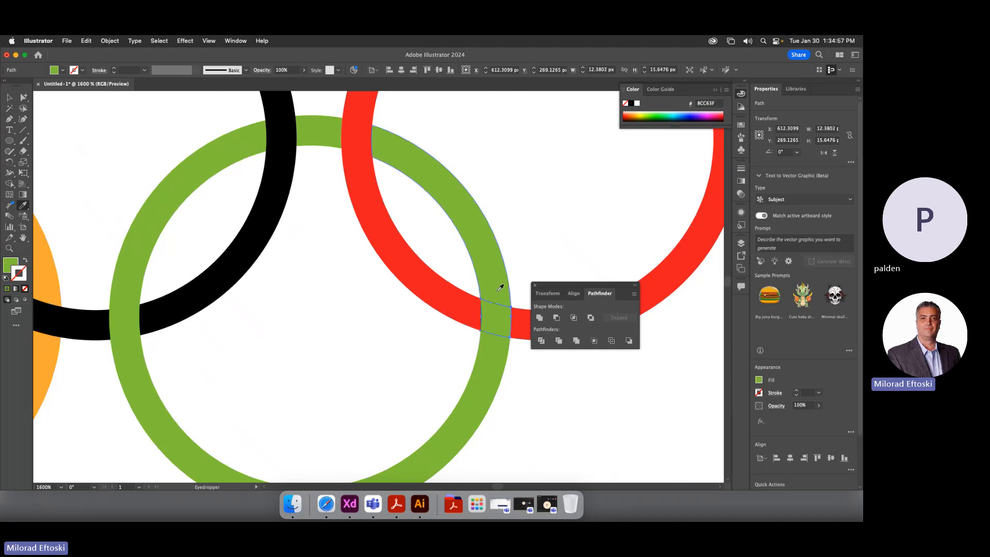
Examine the recoloured interlocking rings as a whole, selecting and deselecting the group
key("super+minus")
key("super+minus")
key("super+minus")
key("super+minus")
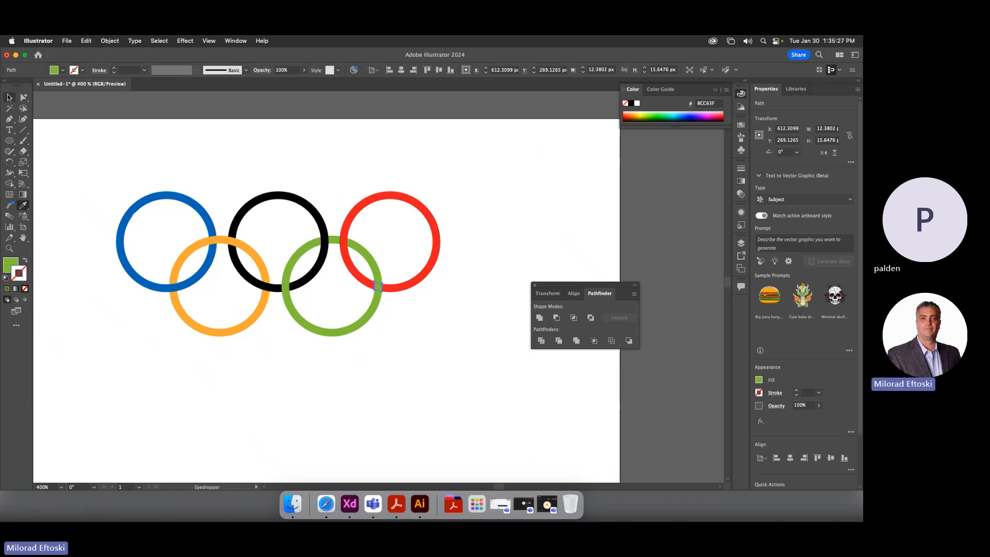
left_click(9, 97)
left_click(103, 144)
key("super+minus")
key("super+minus")
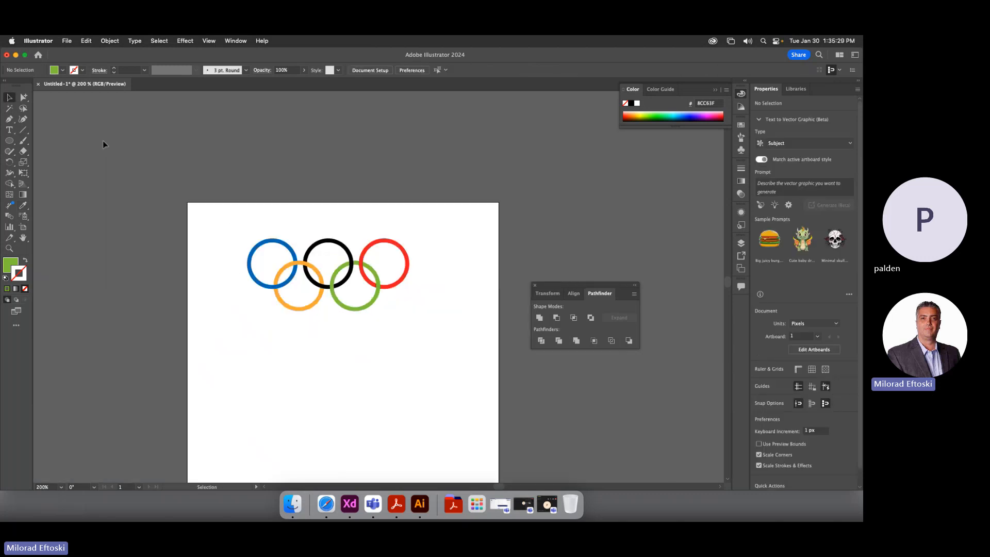
left_click_drag(225, 223, 425, 326)
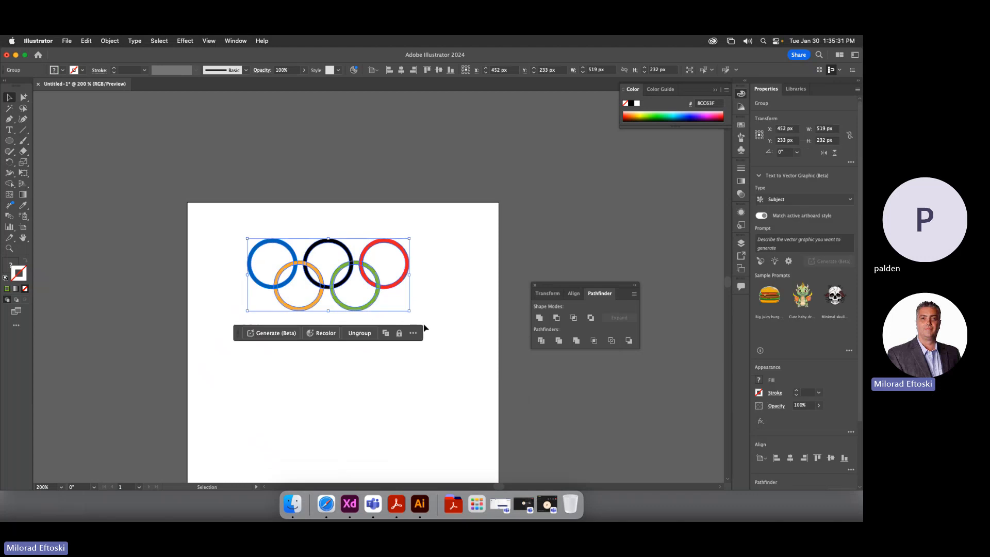
left_click(424, 327)
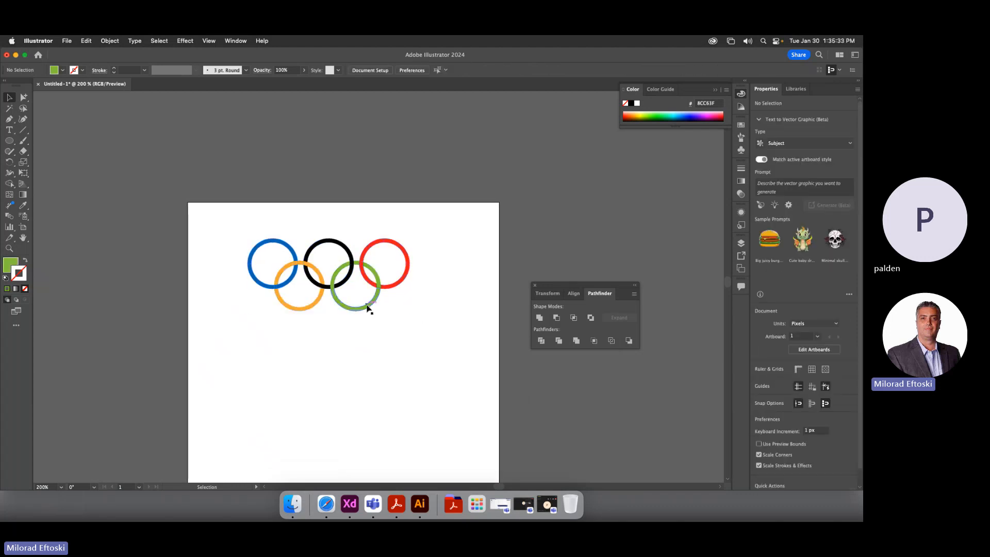
Select the ring group and combine its same-coloured pieces with Pathfinder Merge
scroll(347, 287, "up", 2)
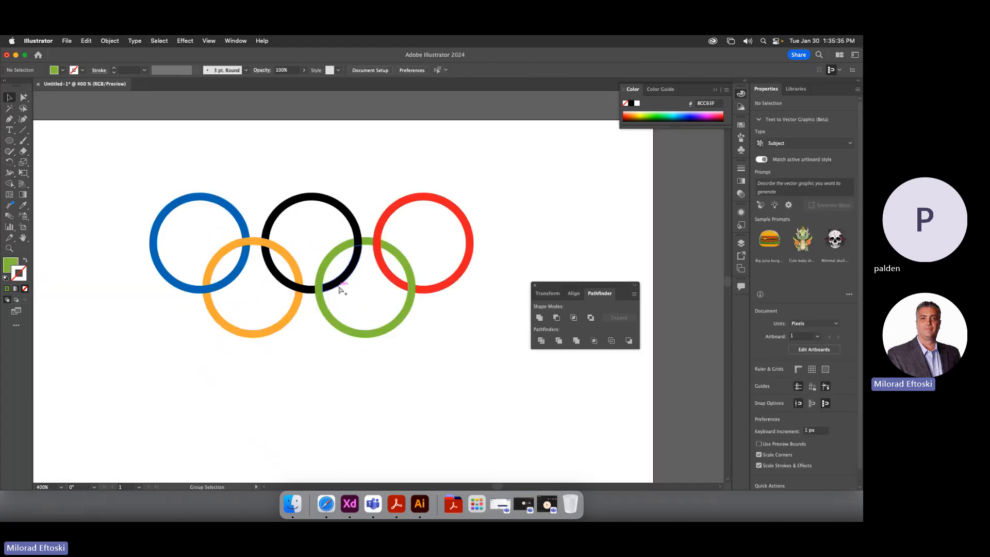
left_click(321, 301)
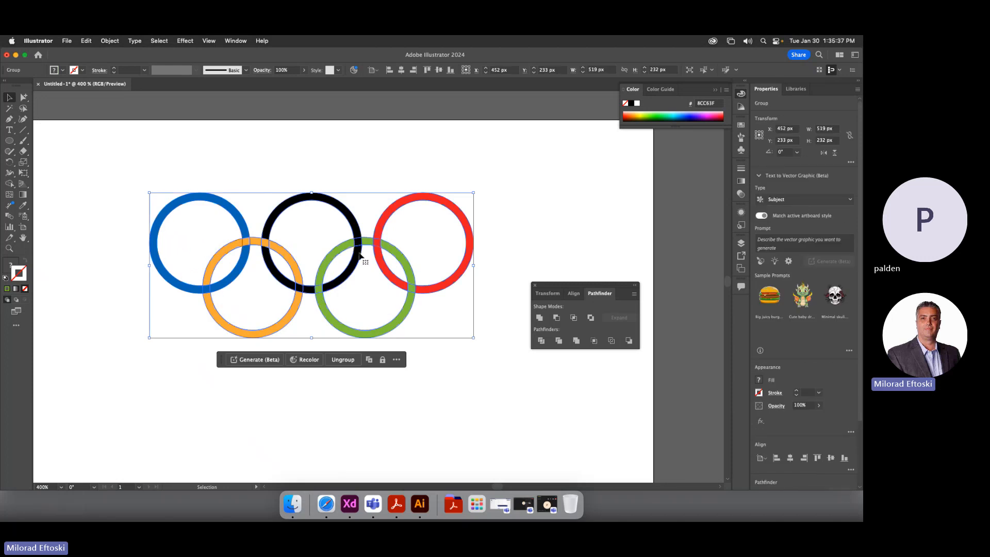
left_click(576, 342)
Give the merged ring group a white 2 pt stroke to create gaps at the crossings, and deselect it
left_click(83, 71)
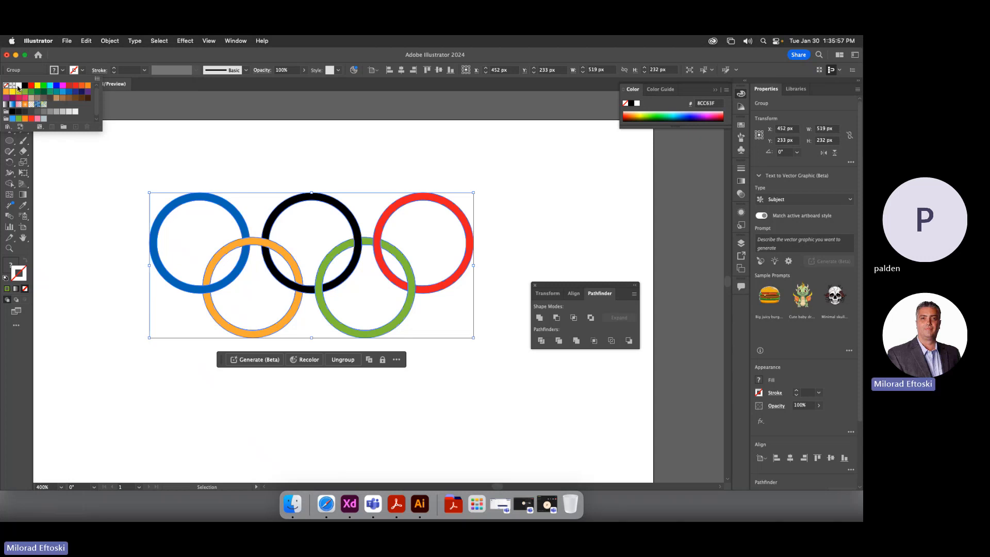
left_click(19, 85)
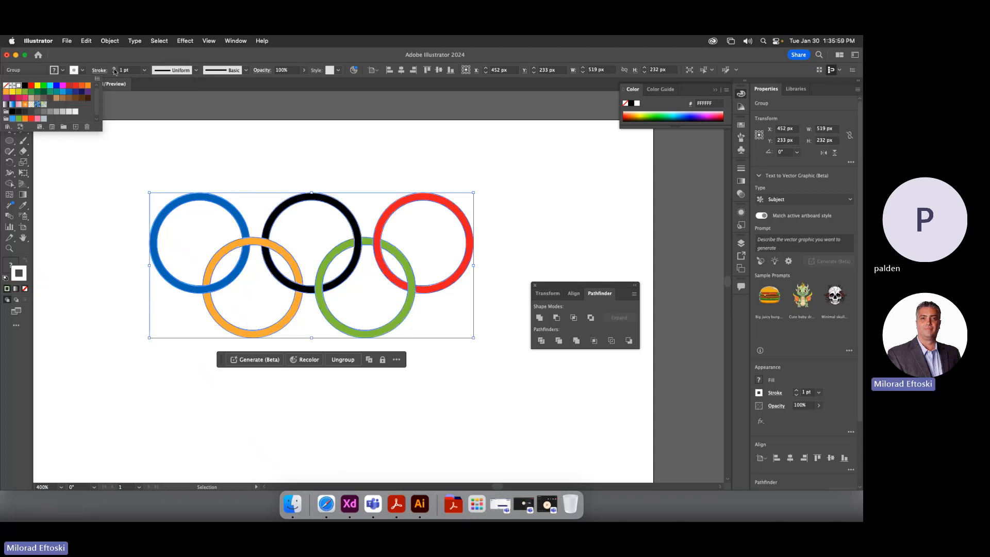
left_click(115, 71)
left_click(114, 70)
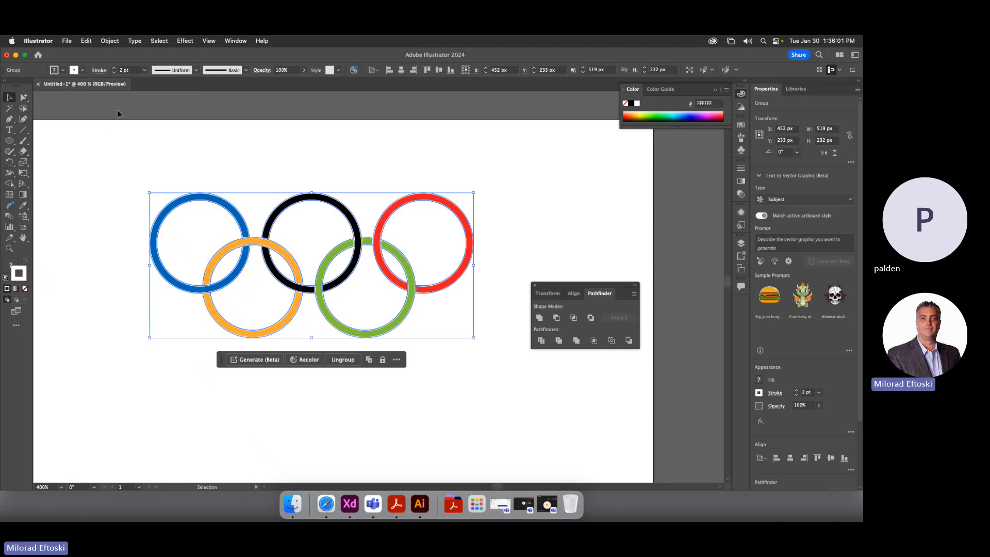
left_click(112, 146)
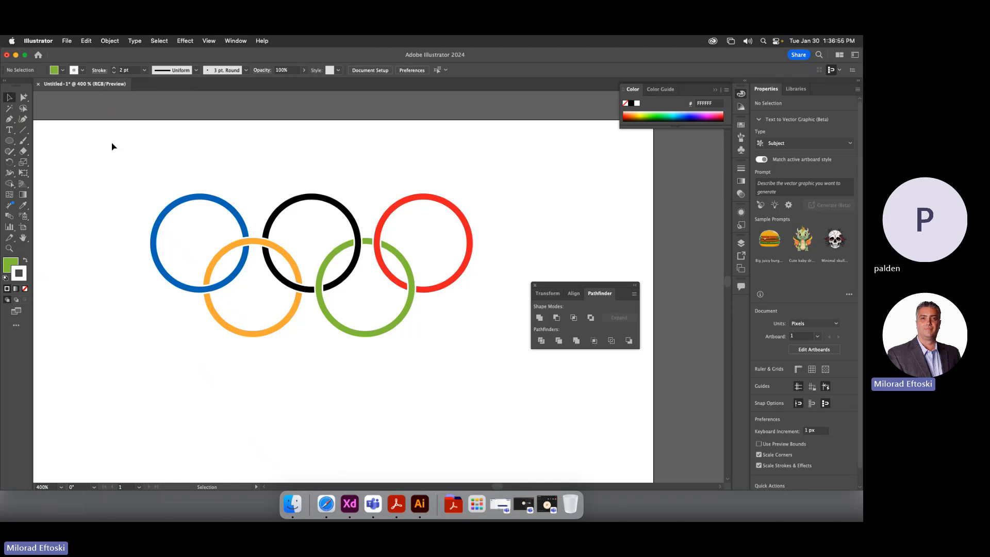
Scale down the ring group, place it near the artboard's upper-left corner, and deselect it
left_click(196, 203)
key("super+minus")
key("super+minus")
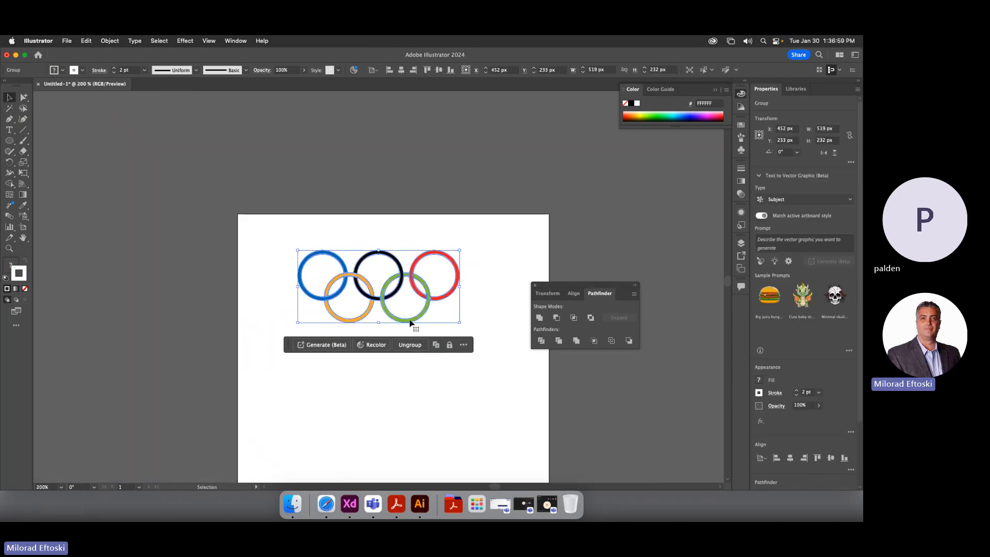
mouse_move(460, 324)
left_mouse_down()
mouse_move(387, 284)
mouse_move(404, 292)
mouse_move(320, 270)
mouse_move(365, 280)
left_mouse_up()
left_click(388, 285)
Draw a green-filled circle about 141 px in diameter to the right of the rings with the Ellipse Tool
scroll(389, 286, "down", 3)
scroll(389, 285, "right", 3)
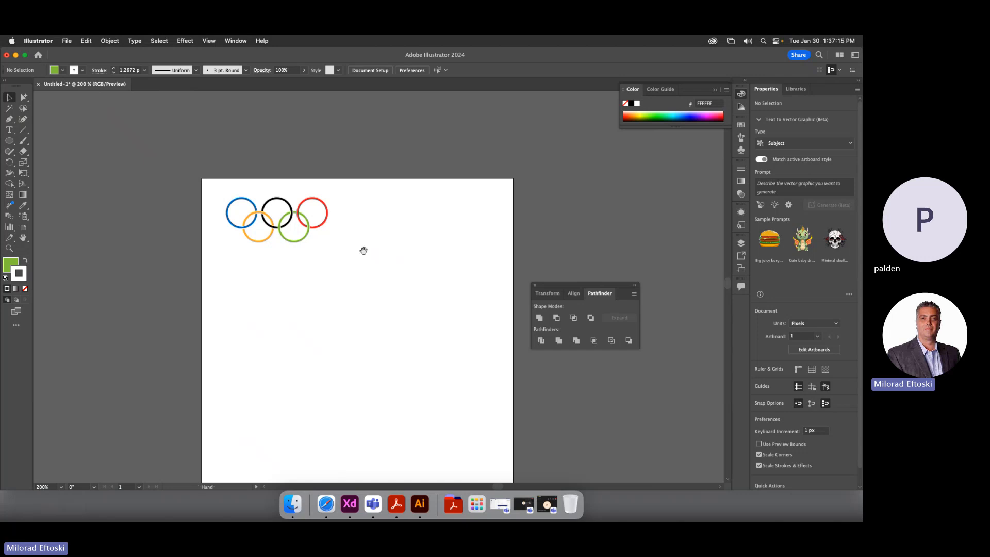
scroll(361, 249, "right", 3)
scroll(360, 249, "down", 2)
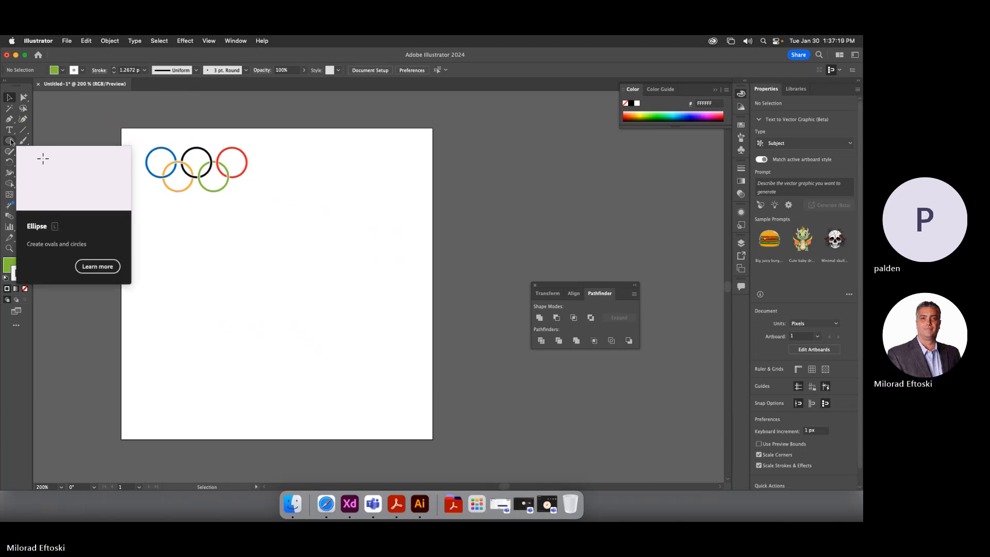
left_click_drag(11, 141, 71, 163)
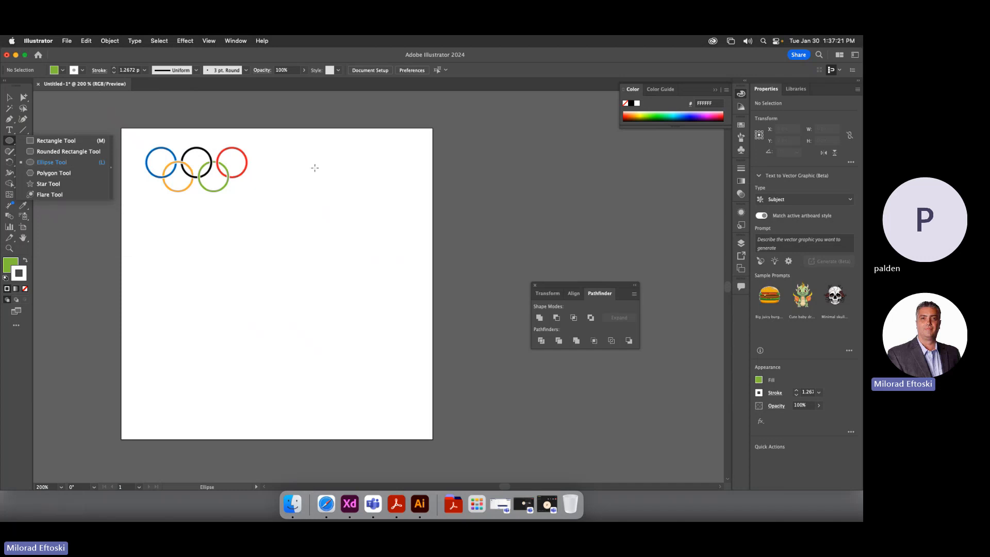
left_click_drag(300, 156, 342, 190)
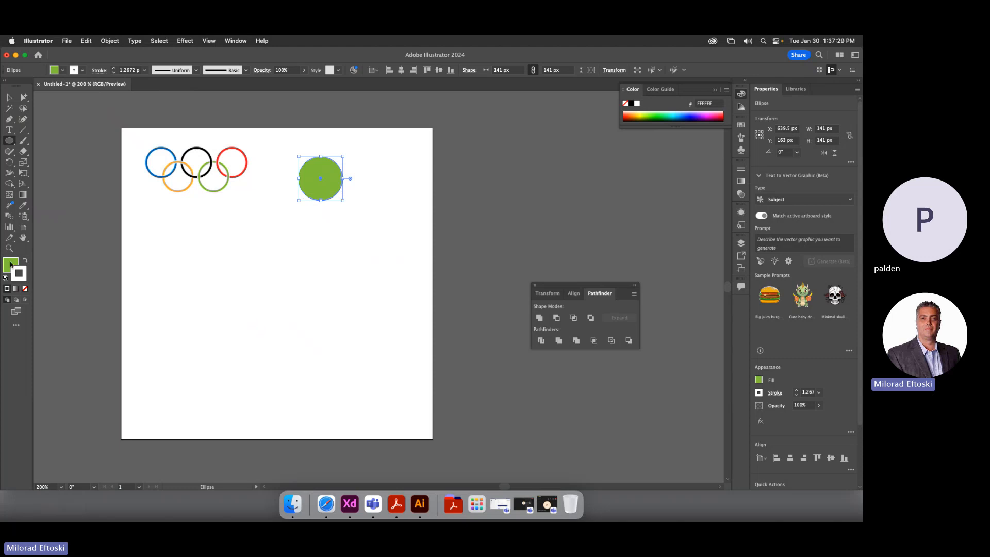
Remove the circle's stroke and replace its fill with a white-to-black linear gradient
left_click(25, 289)
left_click(10, 264)
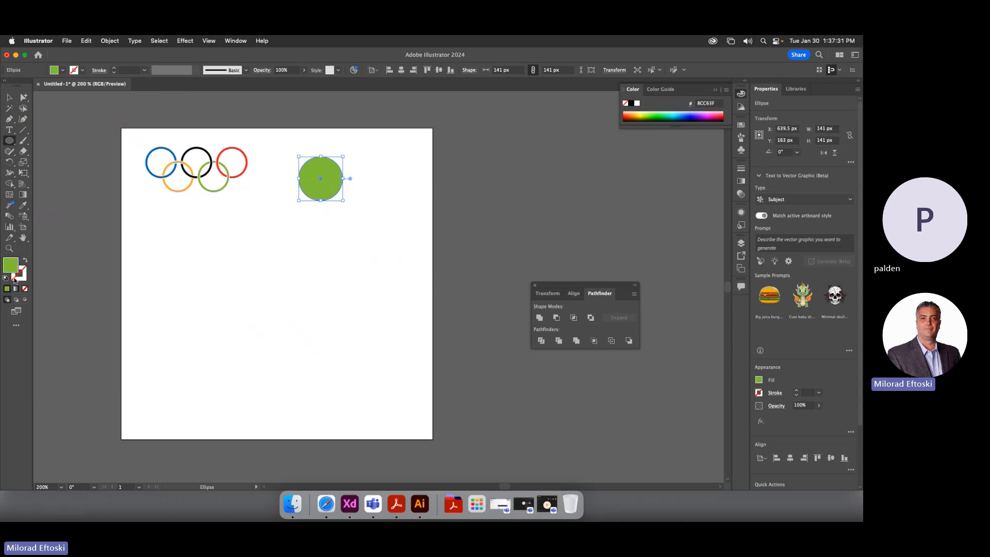
left_click(16, 289)
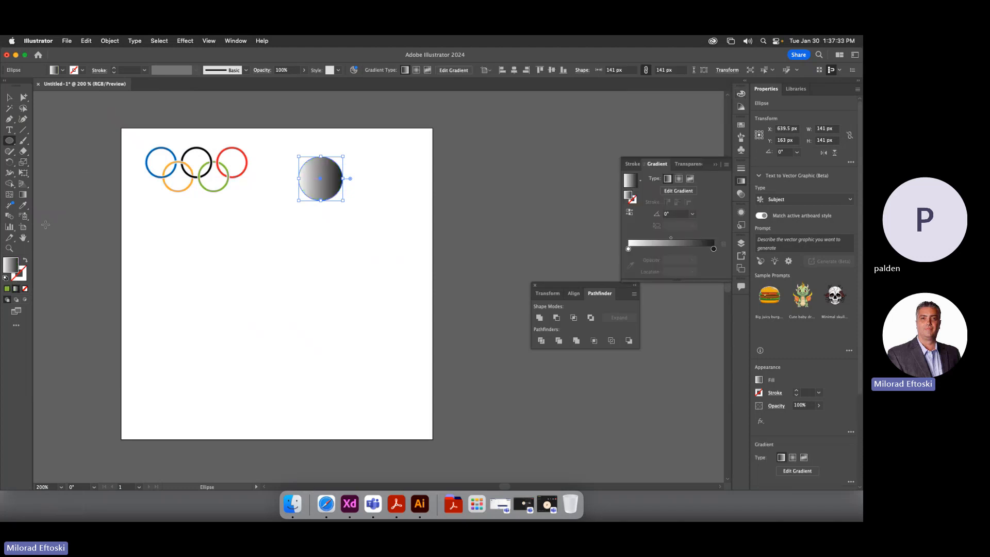
Redirect the circle's gradient to an angle of about -68° with the Gradient Tool, and leave the circle selected
left_click(23, 194)
left_click_drag(308, 147, 315, 168)
left_click_drag(334, 211, 342, 231)
key("v")
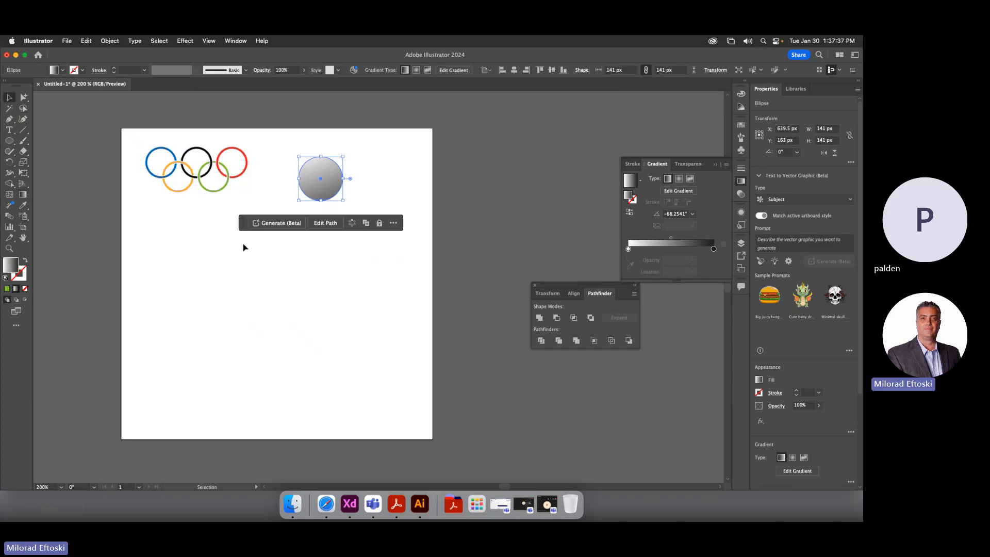
left_click(243, 247)
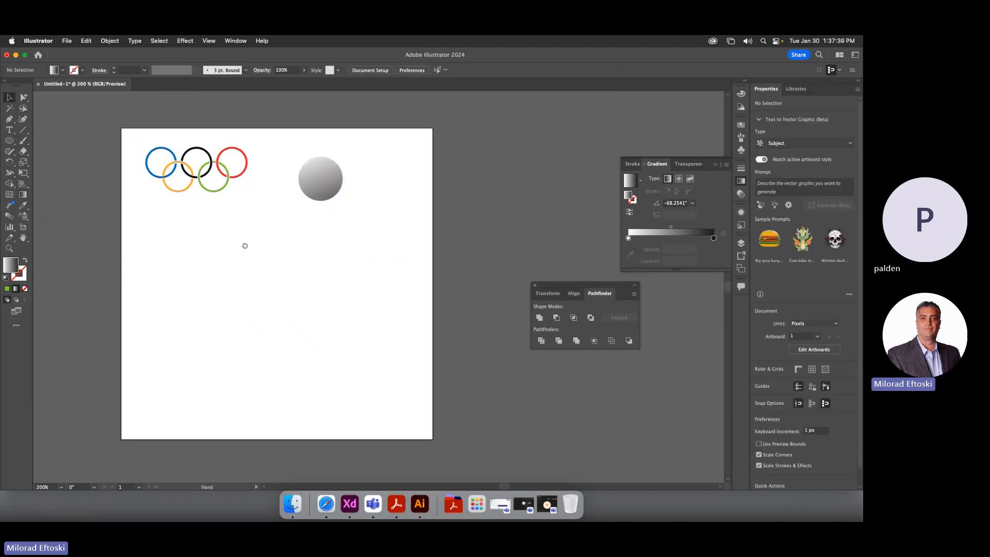
scroll(268, 232, "left", 2)
left_click(330, 194)
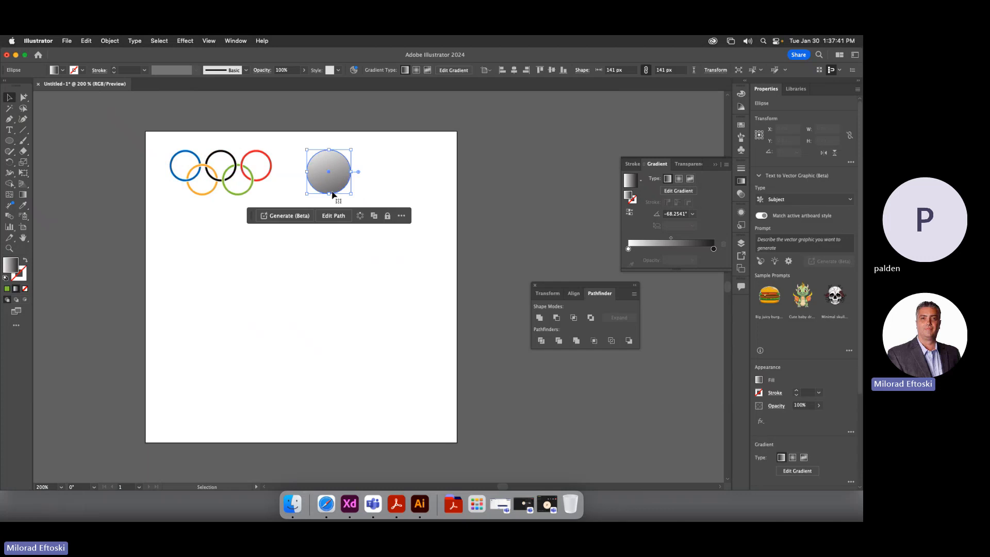
Duplicate the gradient circle, scale the copy down to 100 px, and place it over the middle of the original
key("super+equal")
key("super+equal")
scroll(330, 201, "left", 4)
scroll(330, 201, "up", 1)
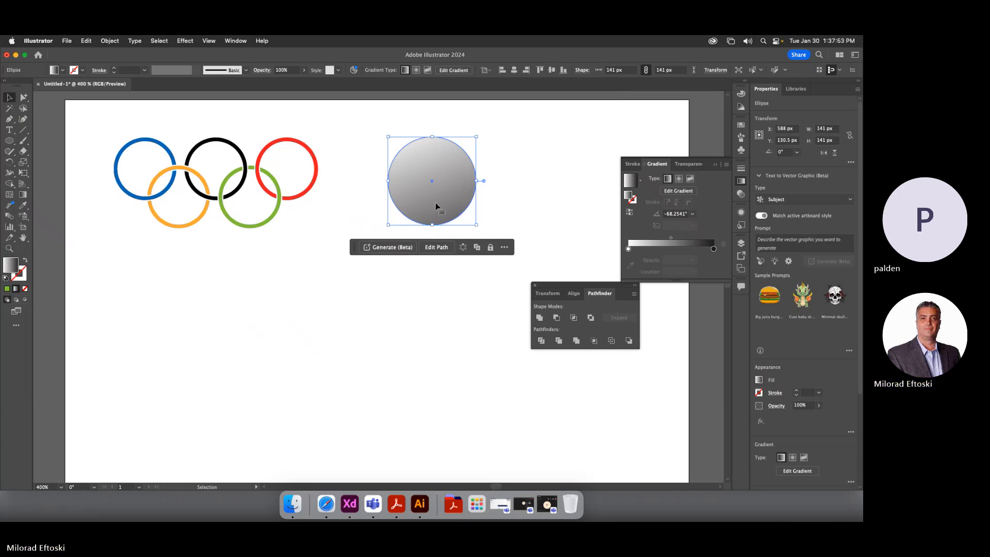
left_click_drag(435, 206, 400, 246)
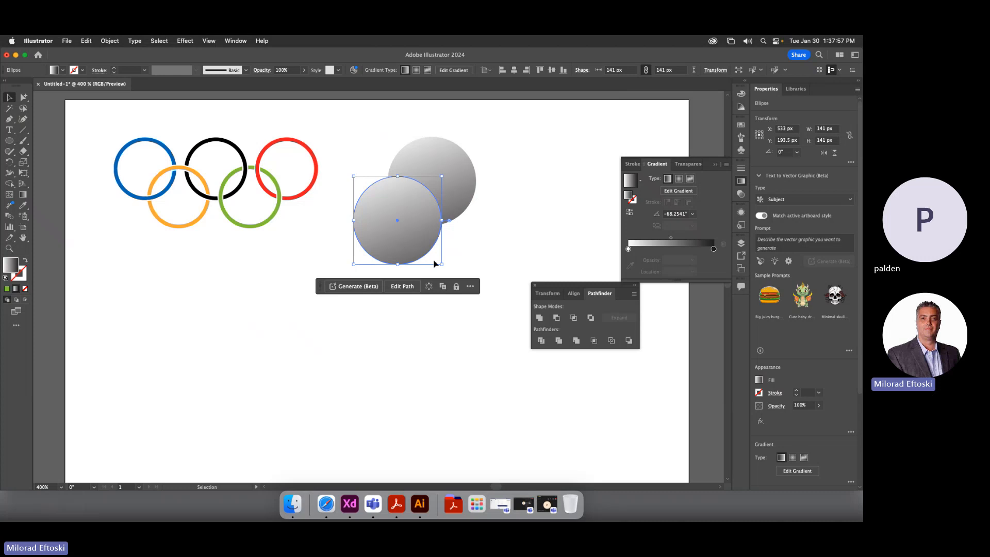
left_click_drag(442, 264, 416, 239)
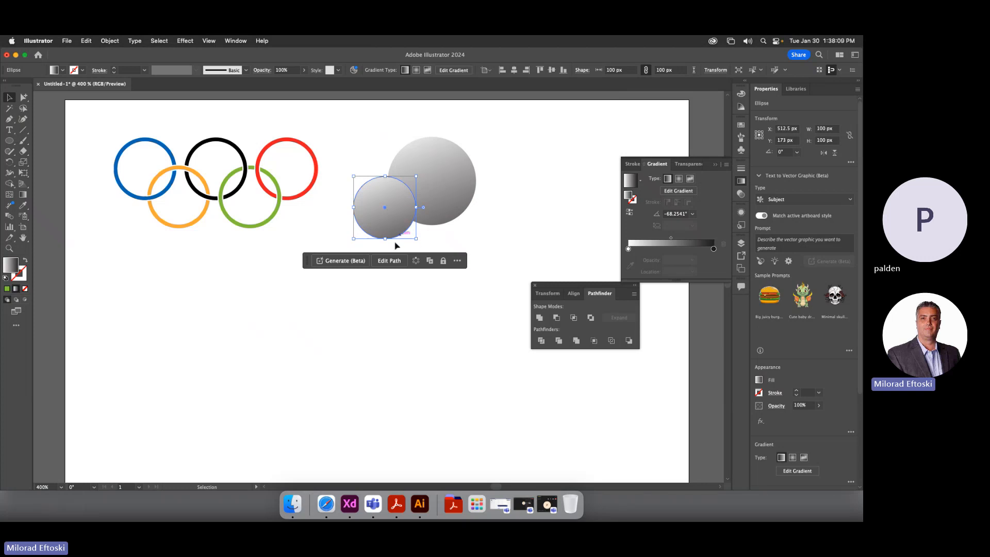
left_click_drag(391, 227, 438, 200)
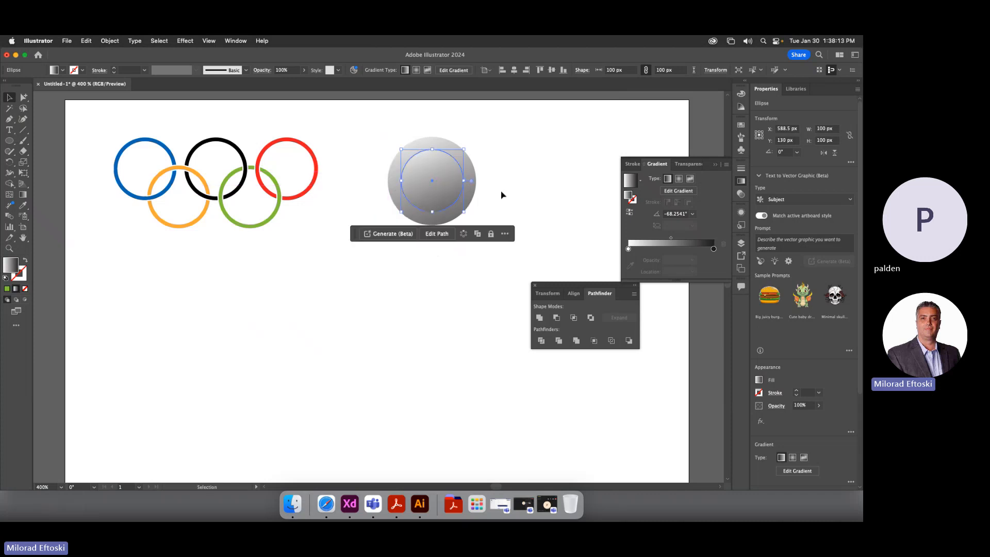
Align the two circles by their horizontal and vertical centers and deselect them
left_click_drag(498, 164, 457, 189)
left_click(402, 71)
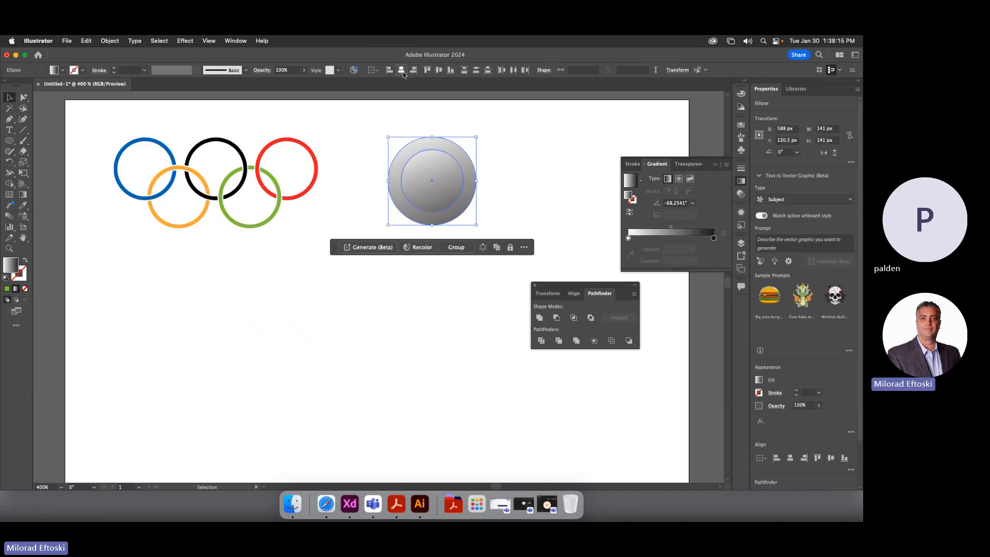
left_click(439, 70)
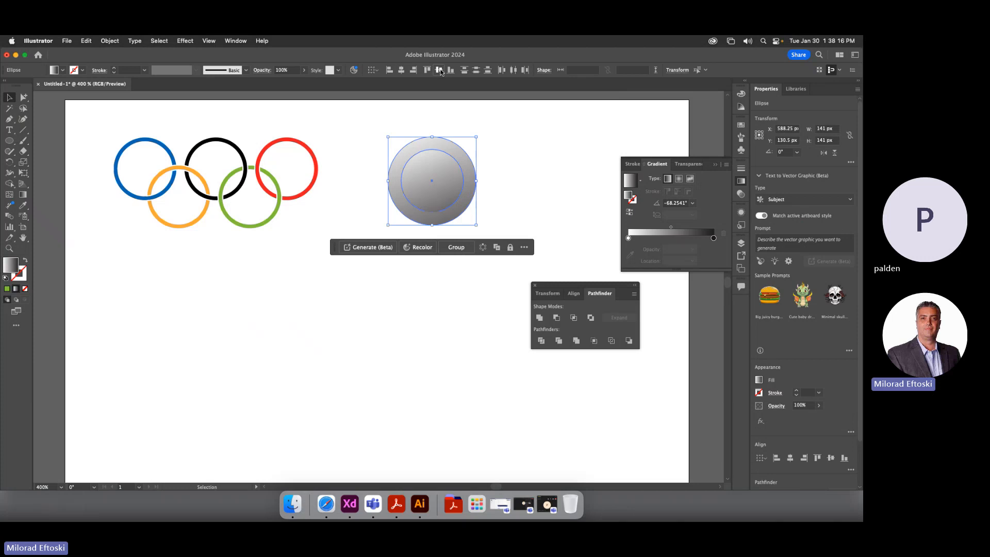
left_click(503, 126)
Redirect the inner circle's linear gradient upward to an angle of about 71° with the Gradient Tool, and deselect it
left_click(439, 172)
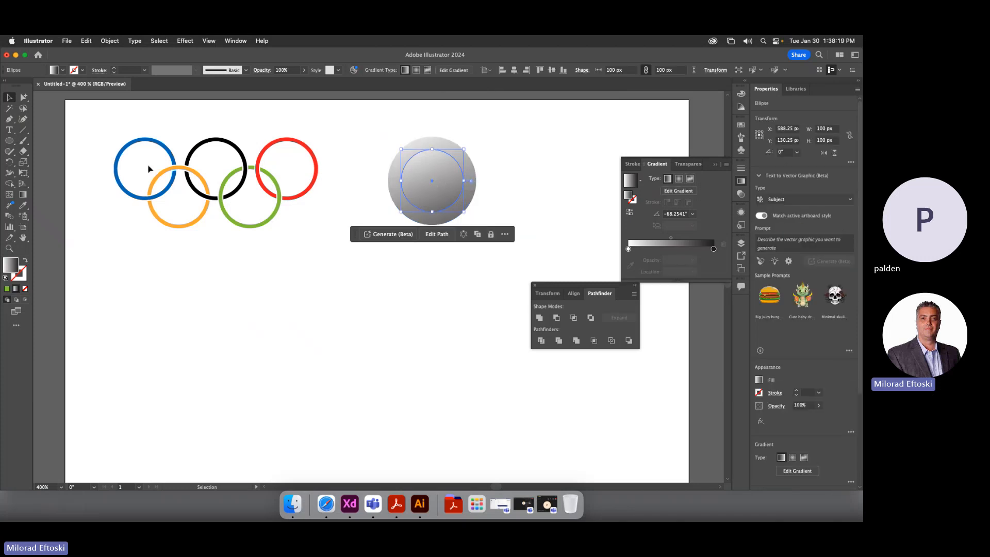
left_click(23, 194)
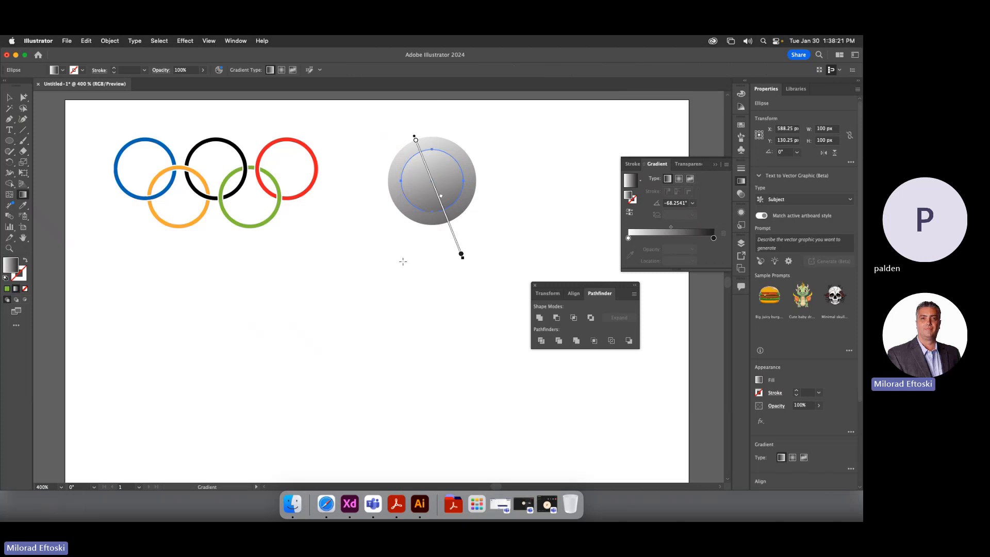
left_click_drag(403, 261, 475, 114)
left_click(9, 97)
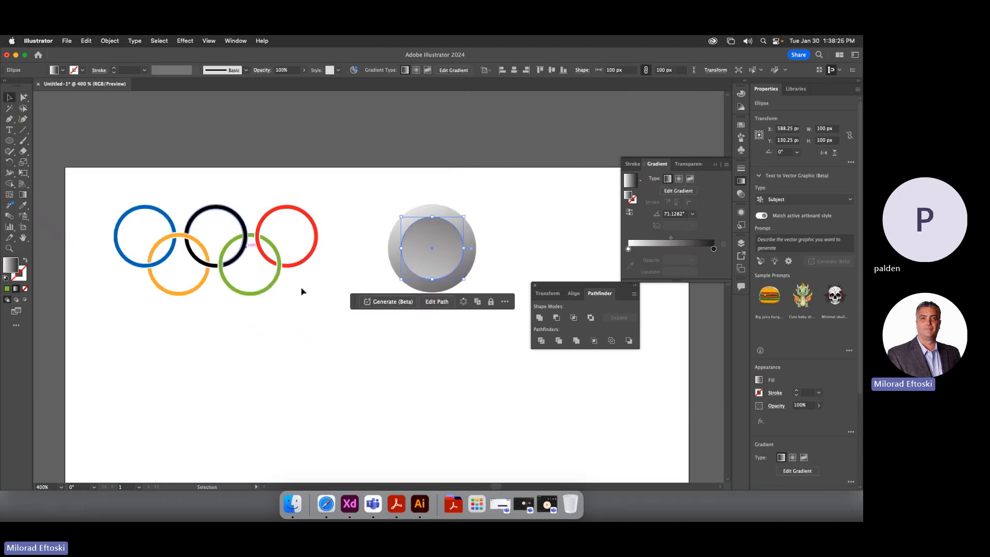
left_click(327, 307)
left_click_drag(367, 321, 331, 303)
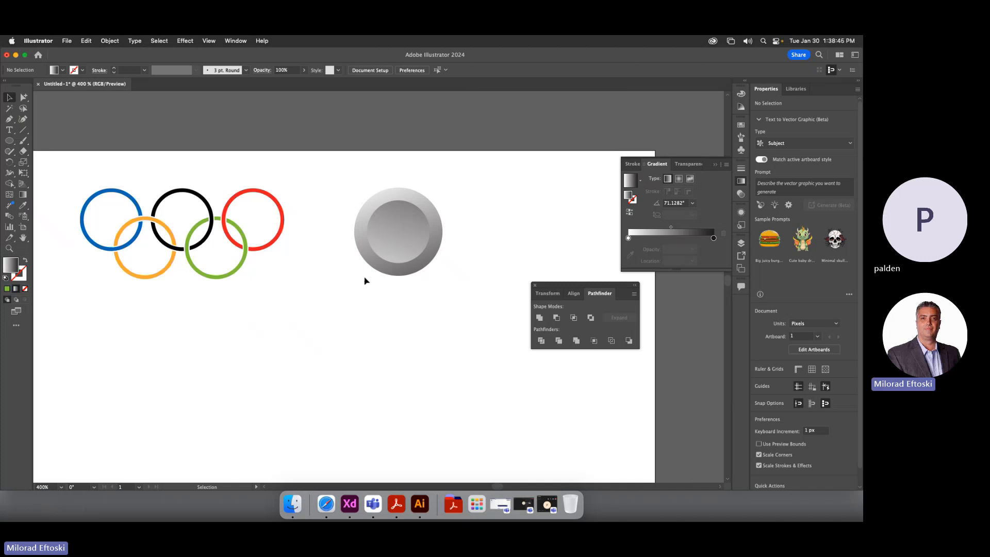
Duplicate the two-circle button beside the original on its right and deselect the copy
left_click(388, 241)
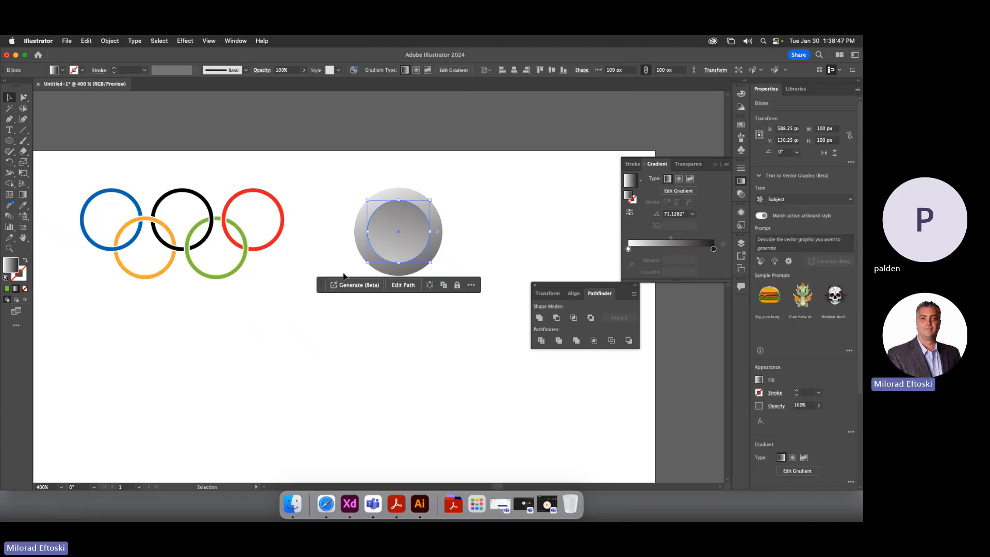
left_click_drag(343, 187, 464, 322)
left_click_drag(401, 240, 523, 240)
left_click(456, 339)
scroll(423, 341, "right", 3)
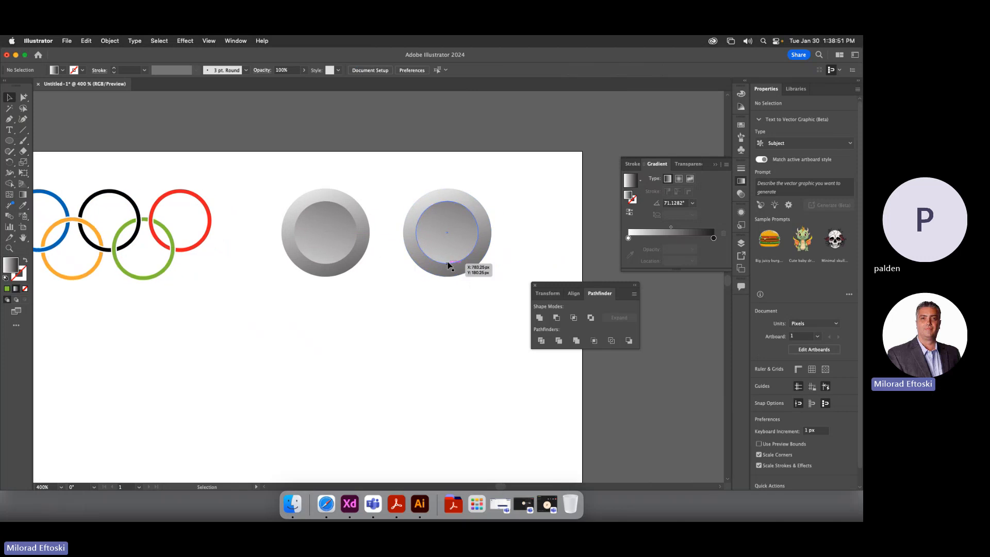
Redirect the gradient of the copied button's inner circle to an angle of about -67° with the Gradient Tool
left_click(447, 260)
left_click(22, 194)
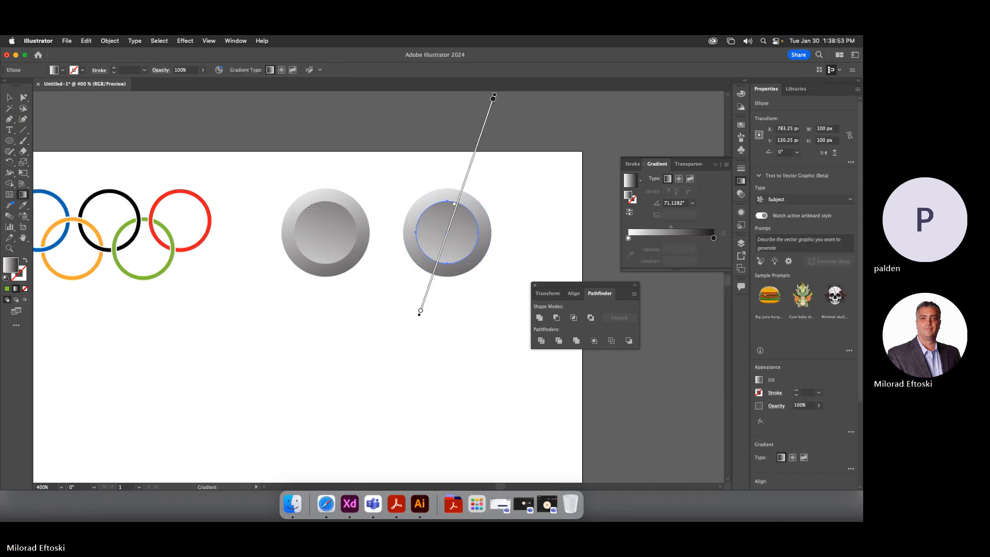
left_click_drag(396, 186, 497, 269)
mouse_move(423, 176)
left_mouse_down()
mouse_move(477, 356)
mouse_move(498, 354)
left_mouse_up()
key("v")
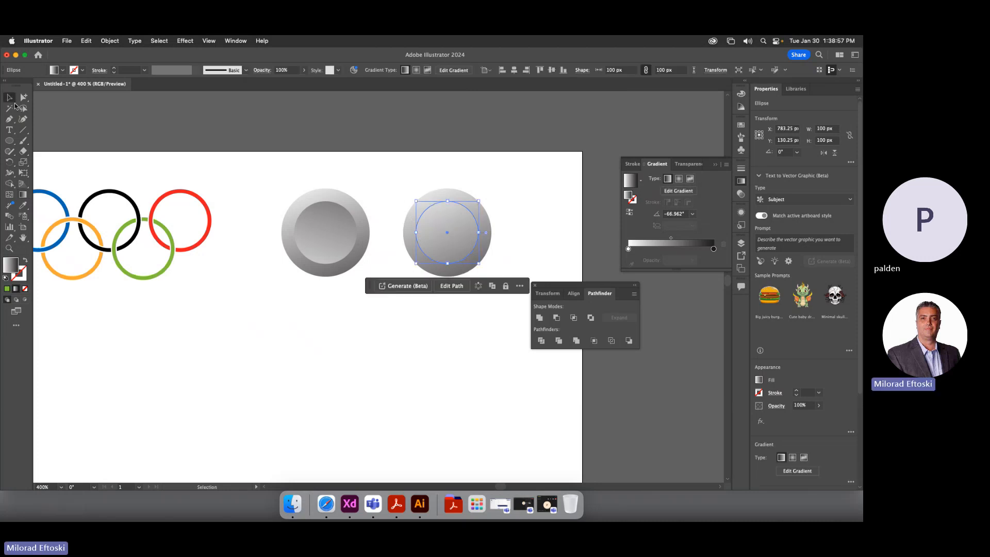
left_click(239, 197)
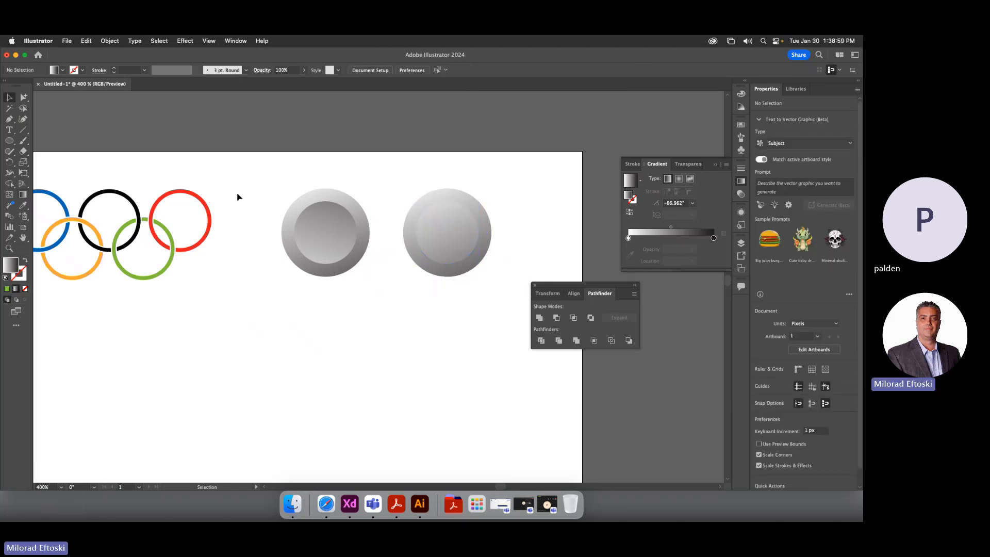
Redirect the gradient of the copied button's inner circle diagonally upward to an angle of about 39°
left_click(434, 251)
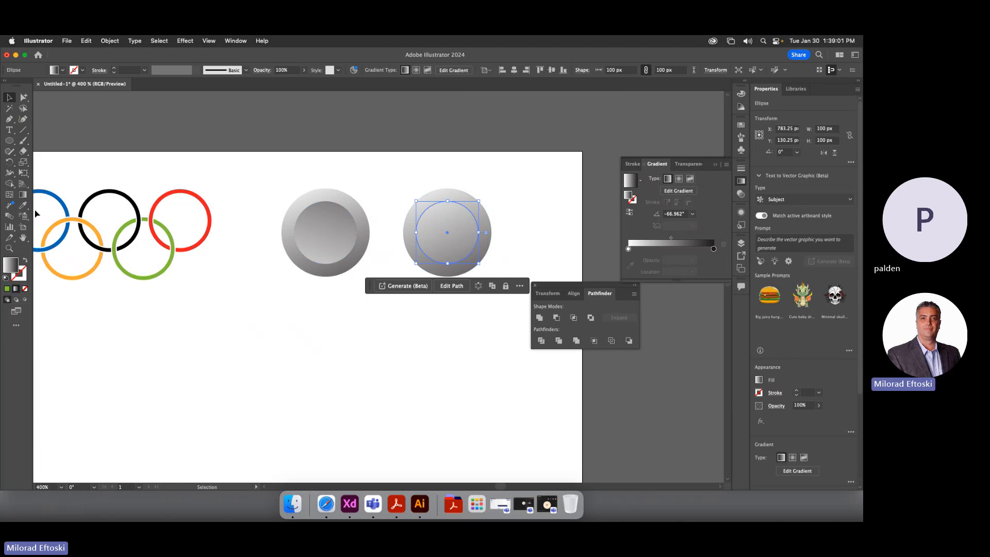
key("g")
mouse_move(370, 295)
left_mouse_down()
mouse_move(537, 186)
mouse_move(612, 111)
mouse_move(602, 109)
left_mouse_up()
left_click(10, 97)
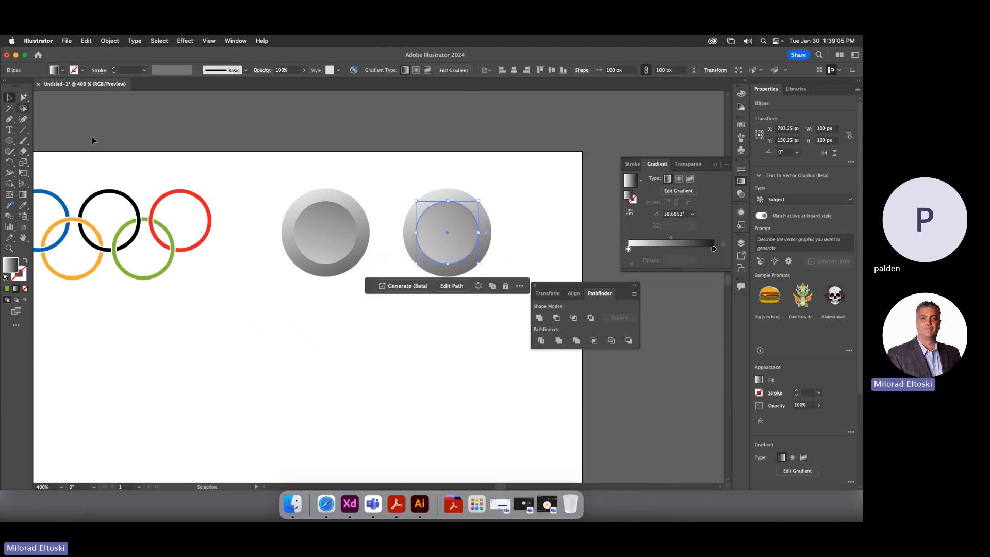
left_click(93, 139)
left_click(328, 256)
left_click(444, 250)
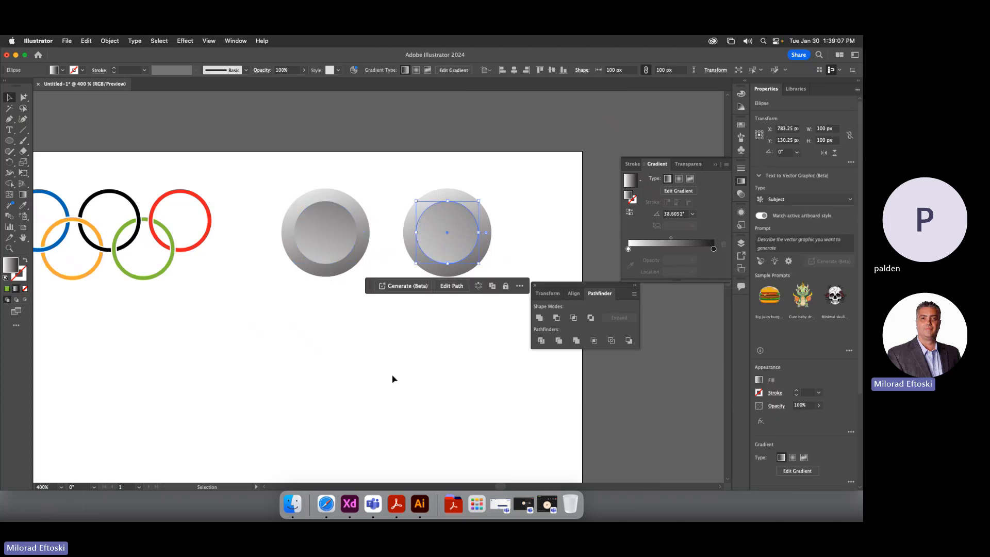
Add a centered circle about 82 px wide inside the second button and give it a radial white-to-black gradient
left_click(441, 255)
key("a")
left_click_drag(411, 242, 342, 297)
left_click_drag(411, 319, 399, 308)
left_click_drag(388, 295, 462, 247)
left_click(679, 179)
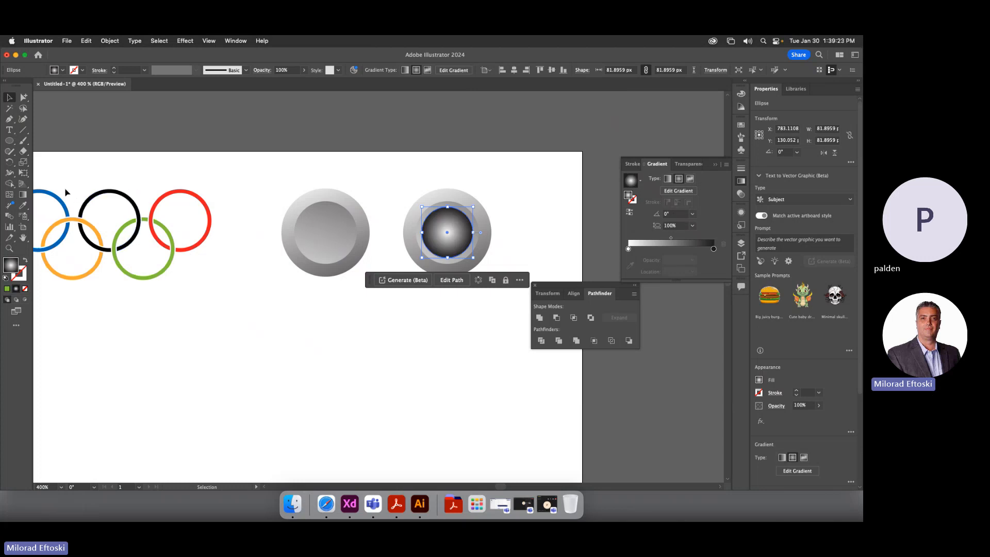
Redraw the small circle's radial gradient at -45° from a highlight near its upper left, extending beyond the edge, and deselect it
left_click(22, 195)
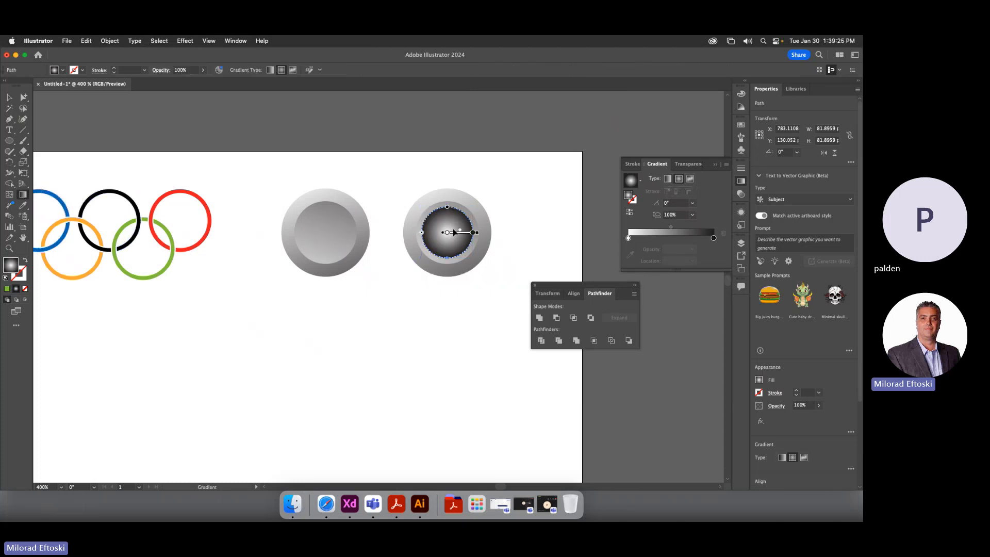
left_click_drag(442, 223, 495, 277)
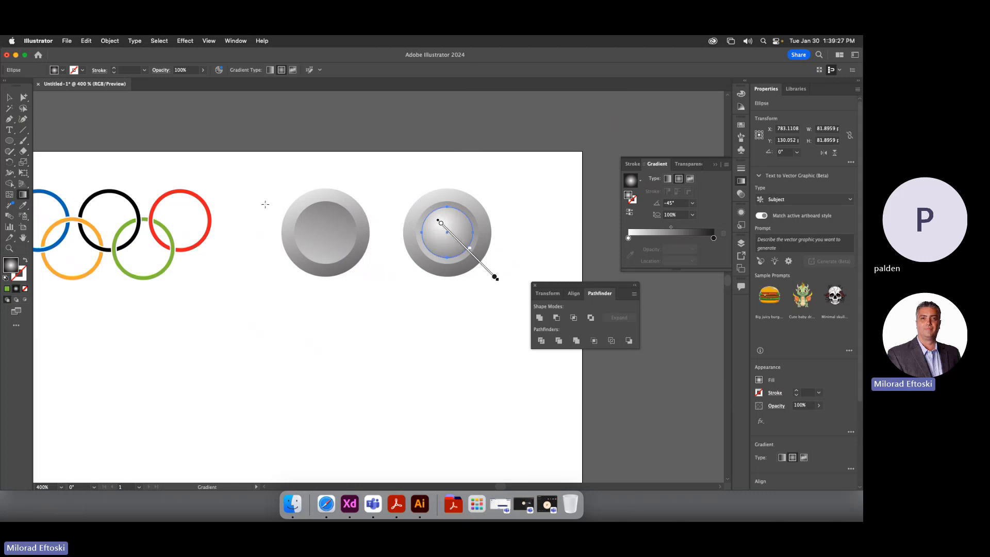
left_click(9, 97)
left_click(174, 152)
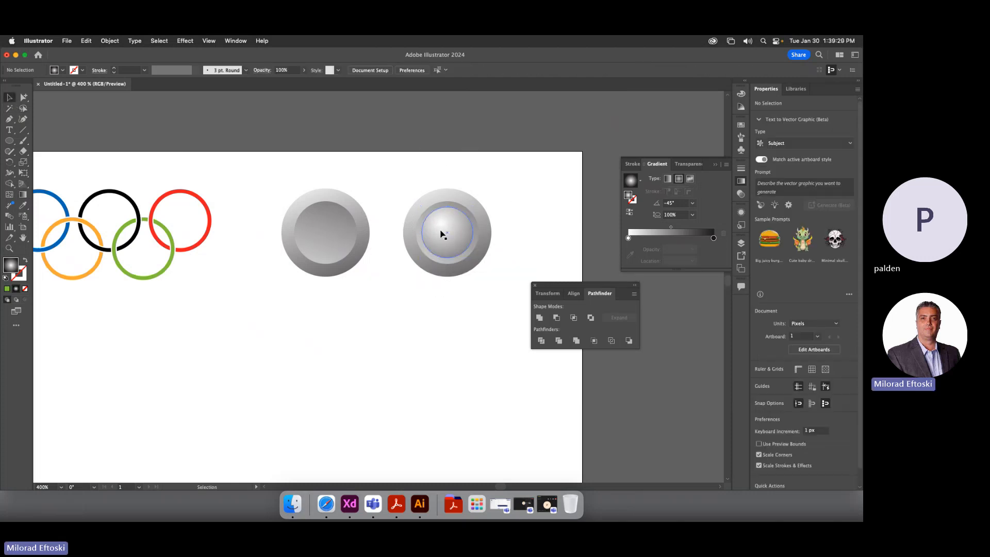
left_click_drag(448, 243, 447, 243)
left_click(475, 310)
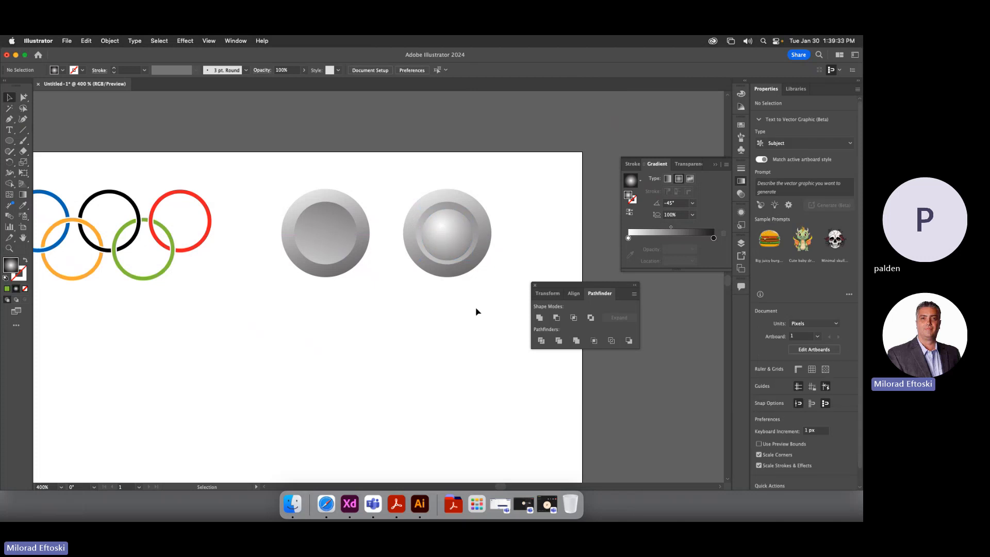
Clear the artboard area by moving the Pathfinder panel aside and collapsing the Gradient panel
key("super+minus")
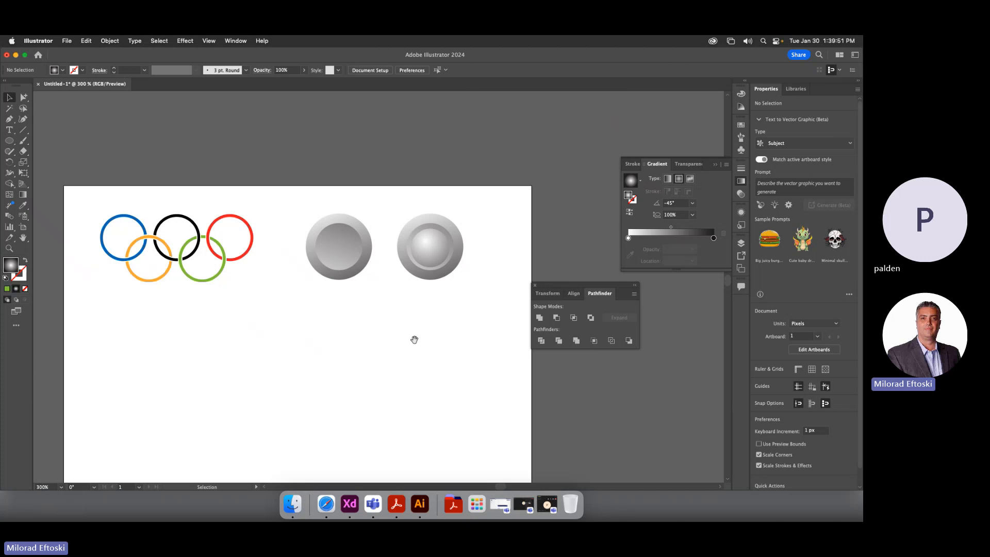
scroll(413, 338, "down", 5)
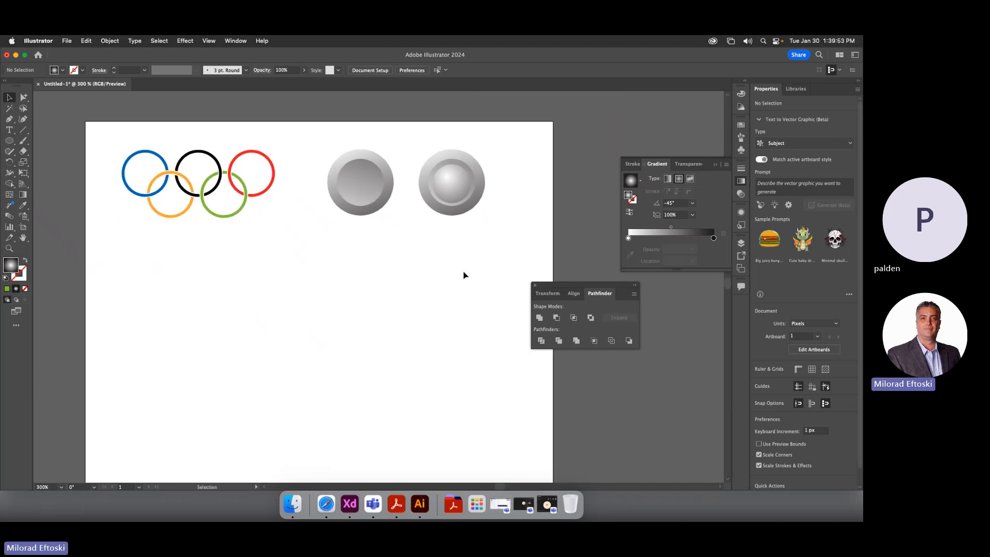
left_click_drag(583, 286, 648, 286)
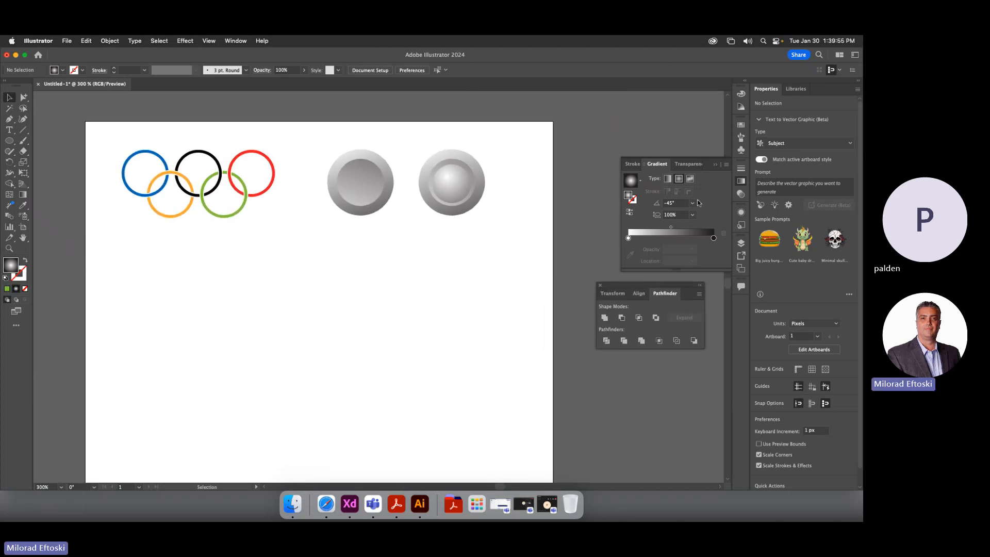
left_click(741, 181)
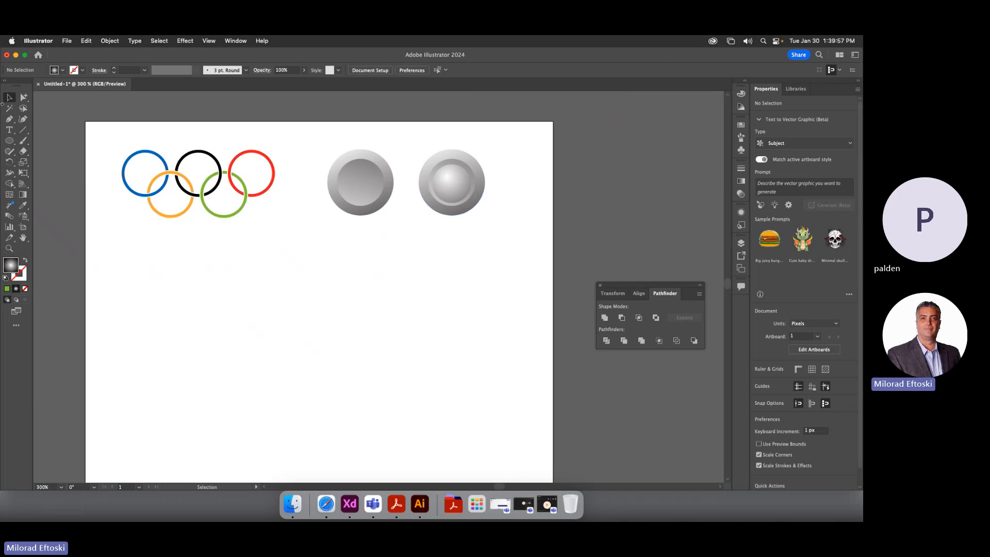
Draw a horizontal line about 457 px long with a 1 pt stroke below the two buttons
left_click(22, 129)
left_click_drag(275, 283, 490, 276)
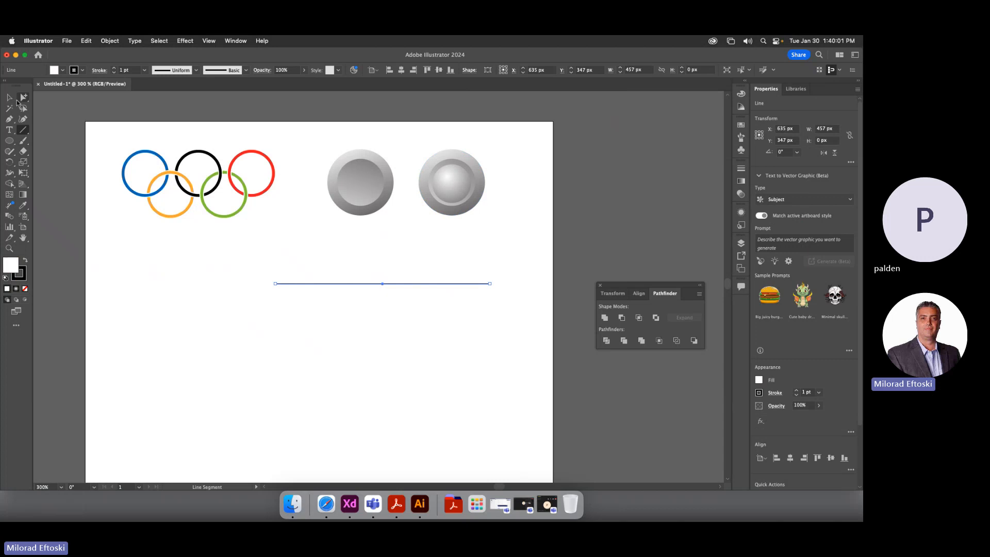
left_click(9, 96)
left_click(206, 337)
Duplicate the radial-gradient button onto the line and group the copy's circles
left_click(449, 195)
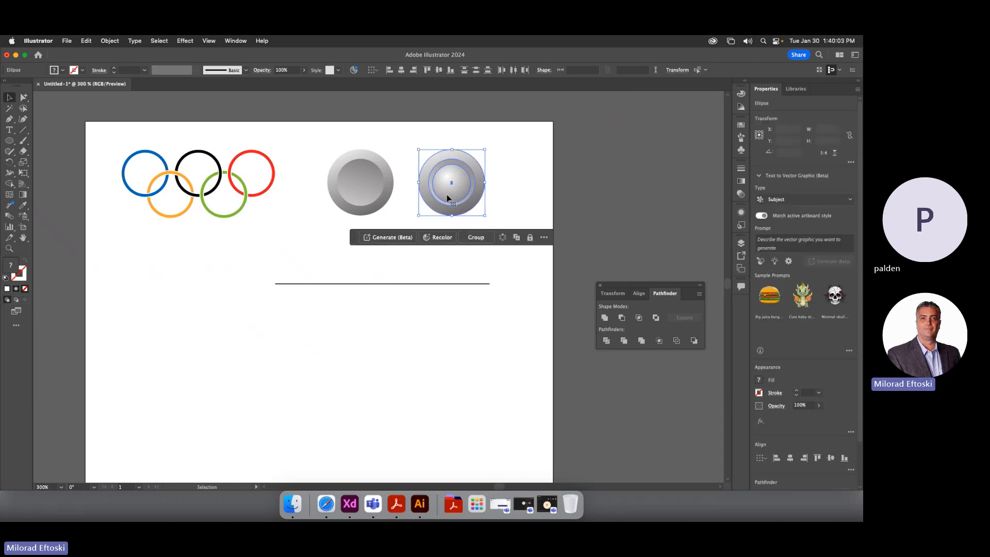
left_click_drag(449, 194, 414, 296)
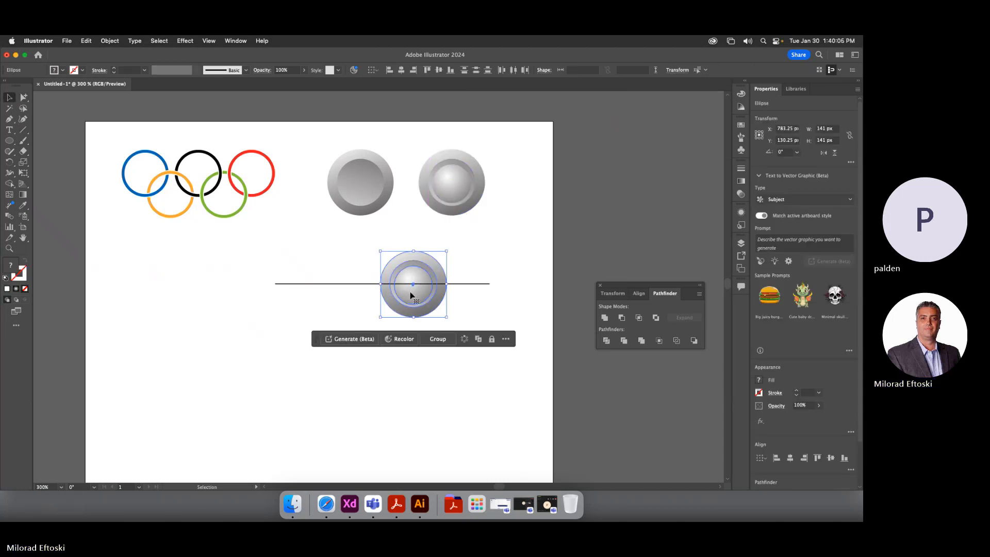
key("super+g")
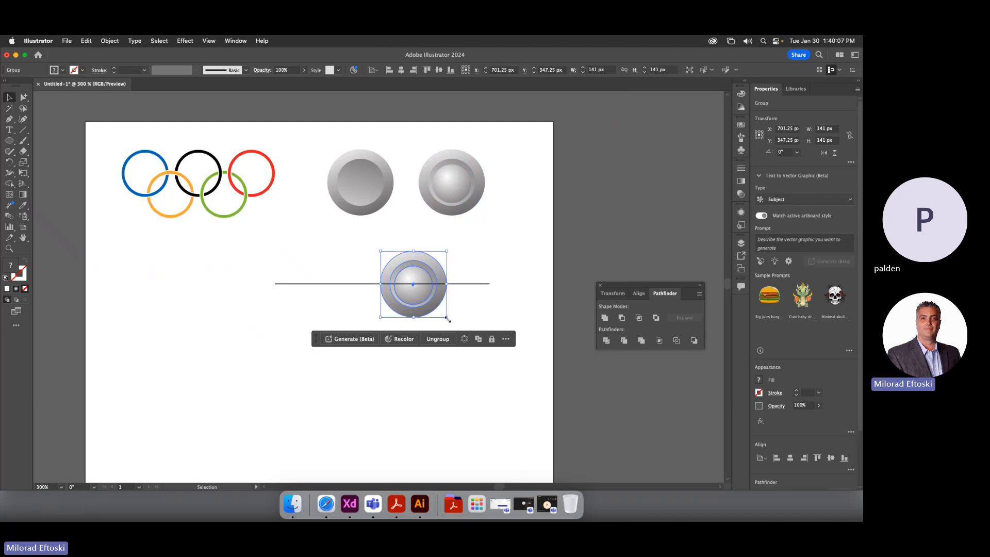
Scale the grouped button down to about 39 px and place it on the line near its left end
left_click_drag(446, 316, 399, 279)
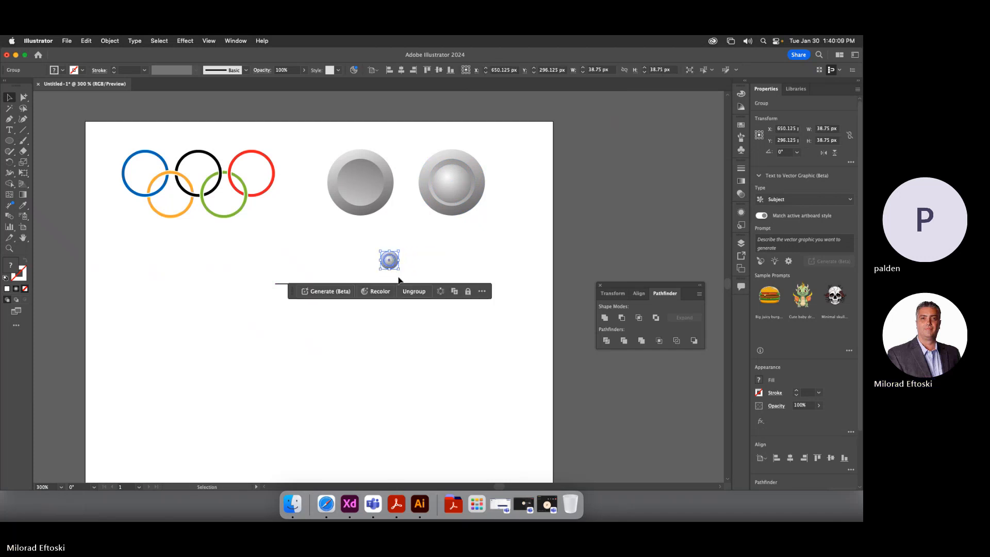
left_click_drag(398, 264, 281, 269)
left_click(361, 303)
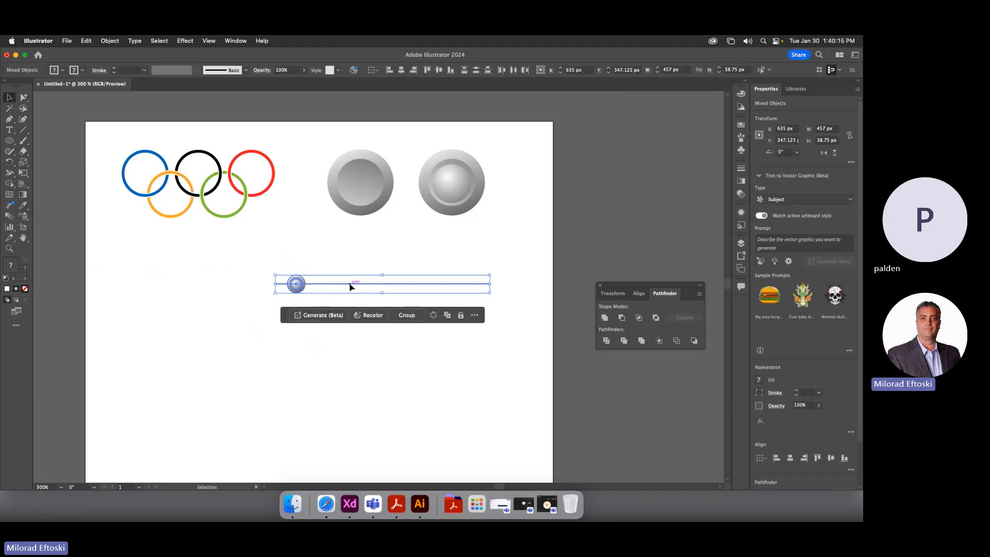
Duplicate the slider below the first one with its knob farther right, and delete the extra knob near the line's left end
left_click_drag(347, 286, 328, 321)
left_click(338, 361)
left_click(389, 373)
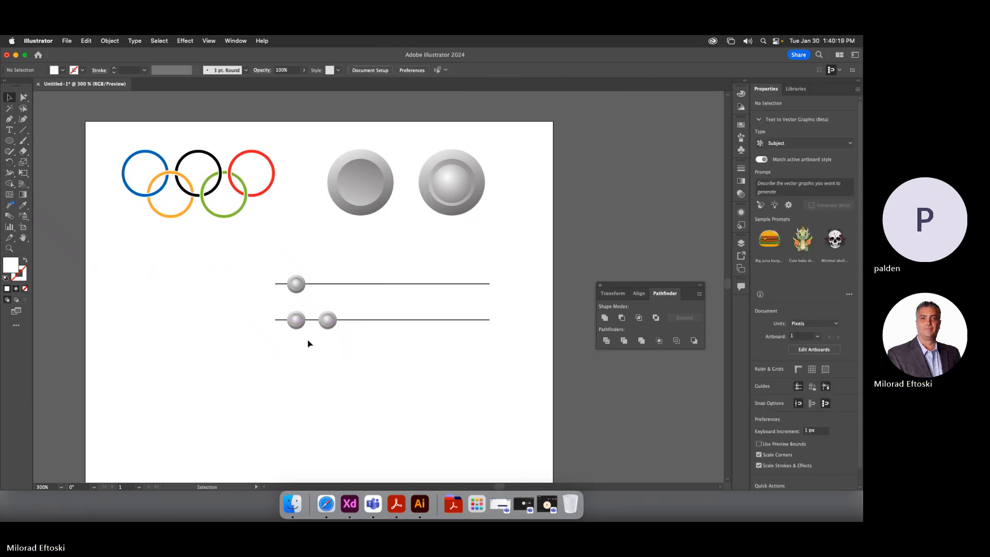
left_click(296, 322)
key("Delete")
Create a third slider below the second one, with its knob still farther right along the line
mouse_move(368, 352)
left_mouse_down()
mouse_move(317, 312)
mouse_move(334, 358)
mouse_move(365, 363)
left_mouse_up()
left_click(393, 418)
left_click(402, 419)
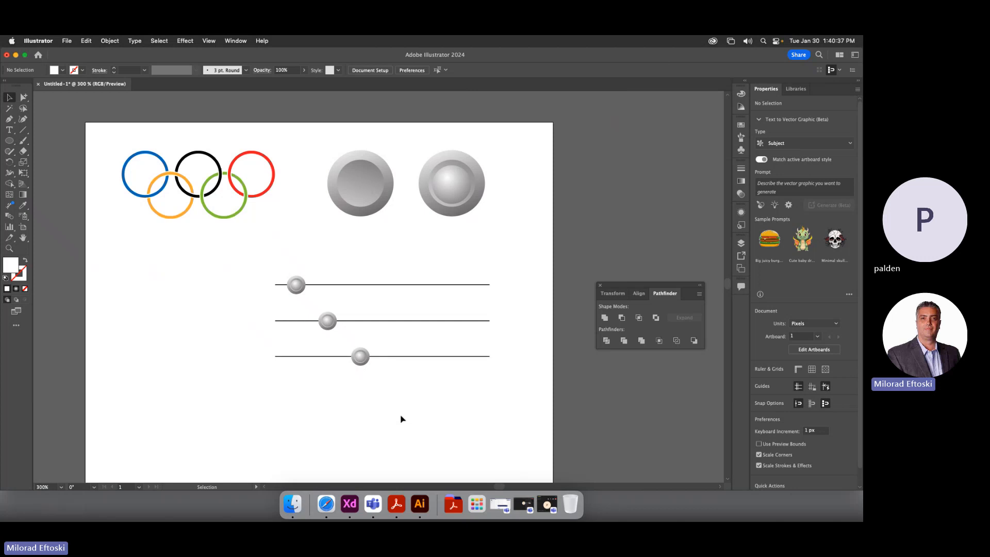
Move all three sliders up together by 70 px
left_click_drag(438, 401, 264, 255)
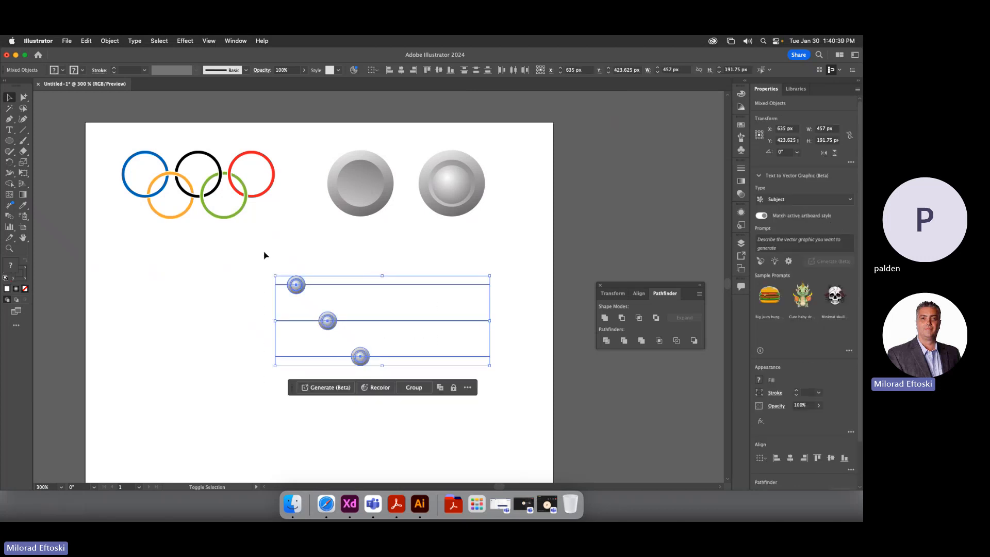
key("shift+Up")
key("shift+Up")
key("shift+Up")
key("shift+Up")
key("shift+Up")
key("shift+Up")
key("shift+Up")
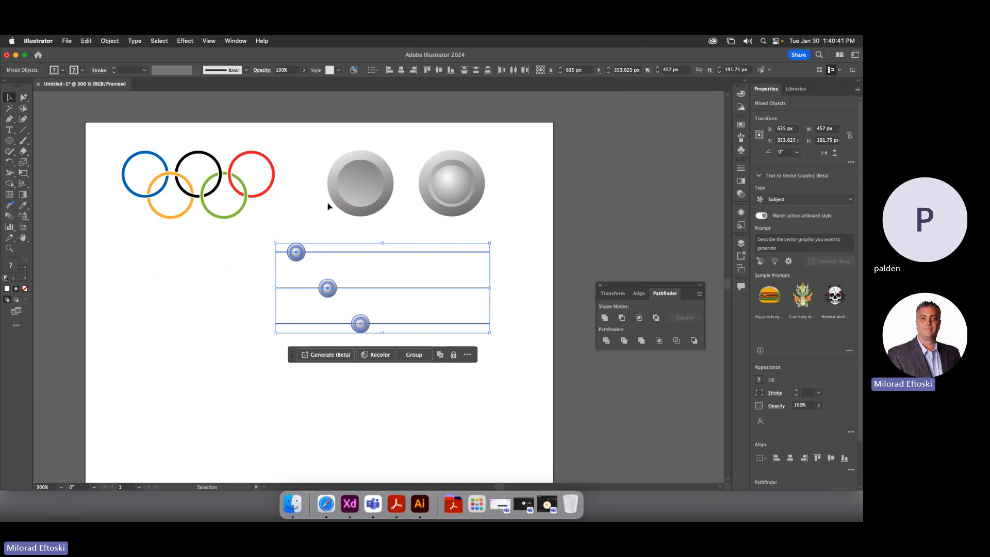
Nudge the two large round gradient buttons slightly upward together
left_click(332, 199)
left_click(463, 207, "shift")
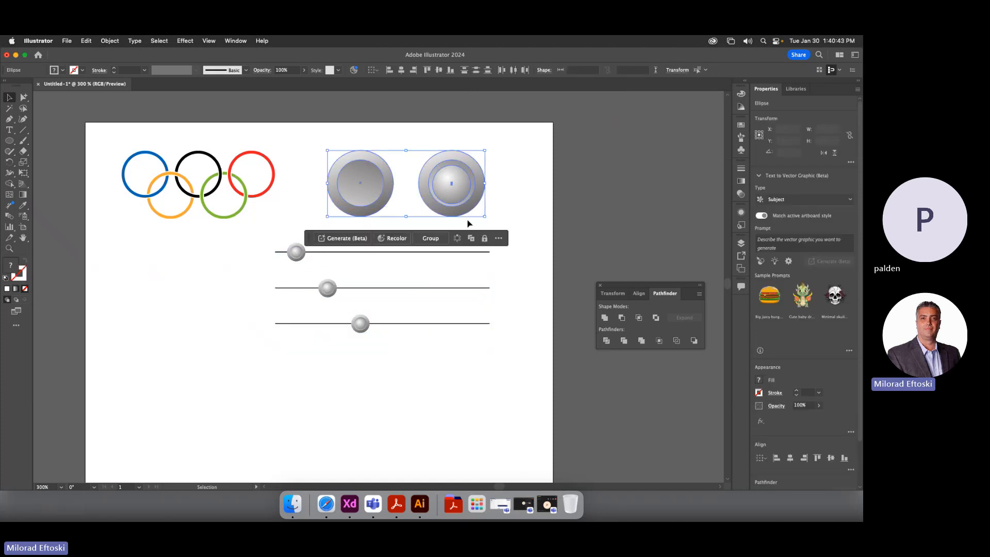
left_click(515, 199)
Dock the floating Transform, Align and Pathfinder panel group as collapsed icons so the canvas is clear
scroll(409, 332, "down", 2)
scroll(409, 331, "left", 2)
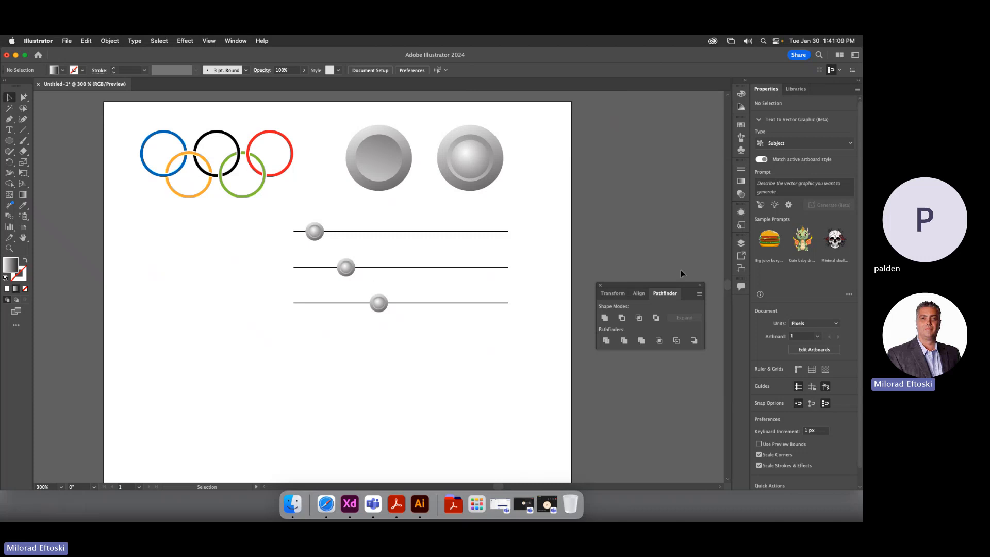
left_click_drag(633, 288, 741, 307)
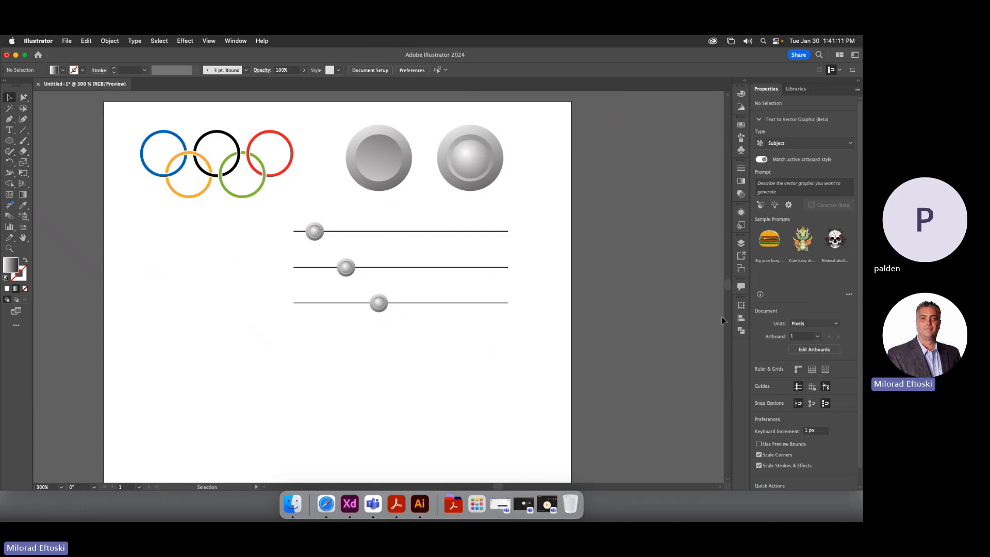
left_click(236, 40)
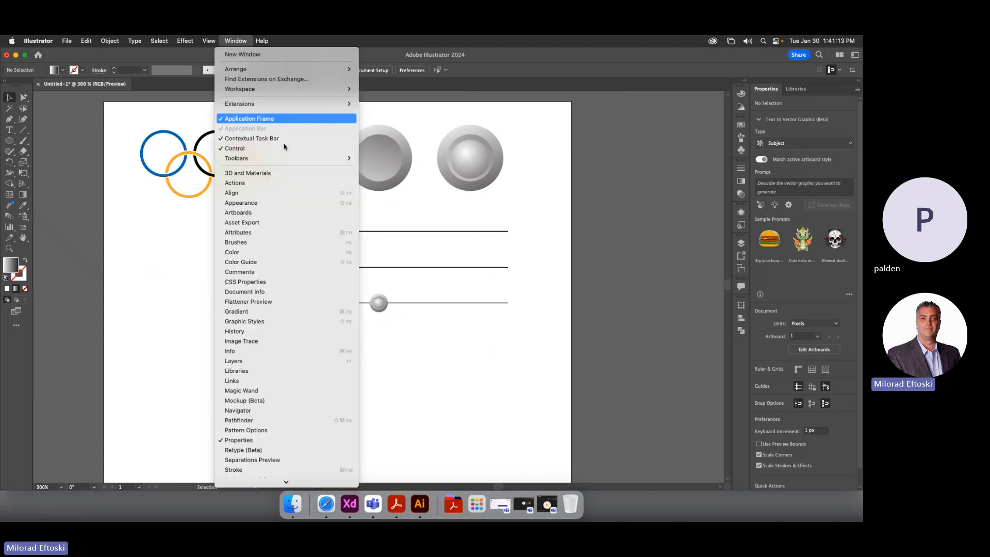
scroll(309, 395, "down", 5)
mouse_move(298, 456)
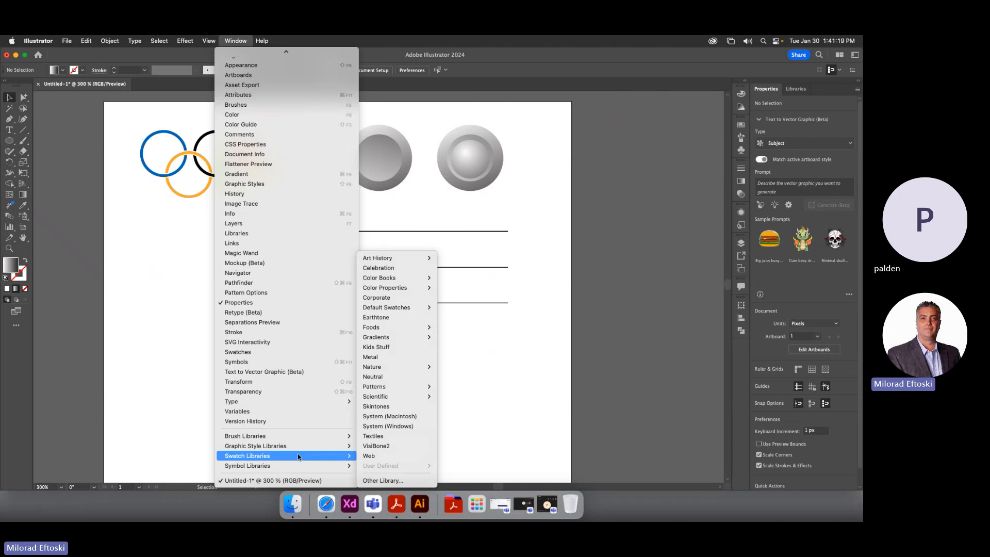
left_click(388, 455)
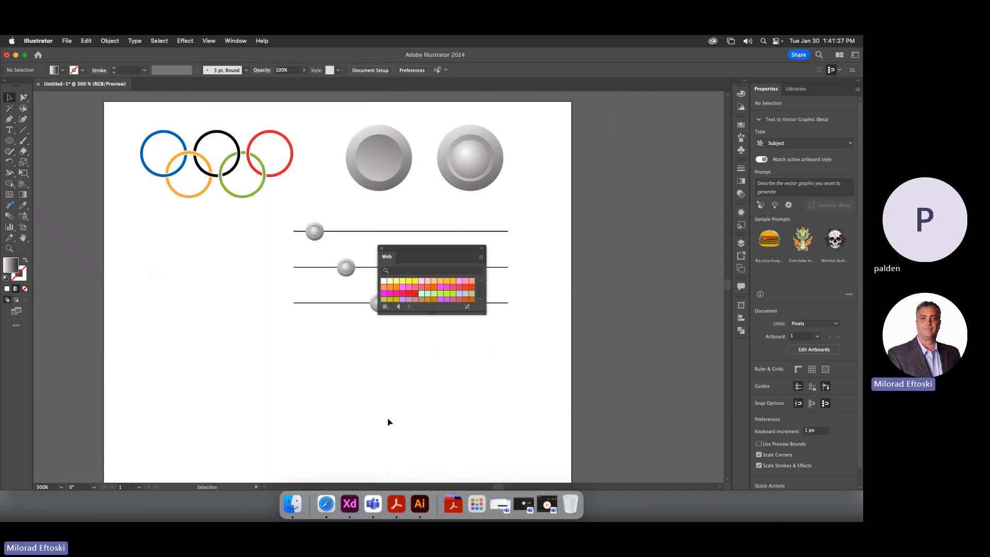
left_click(382, 250)
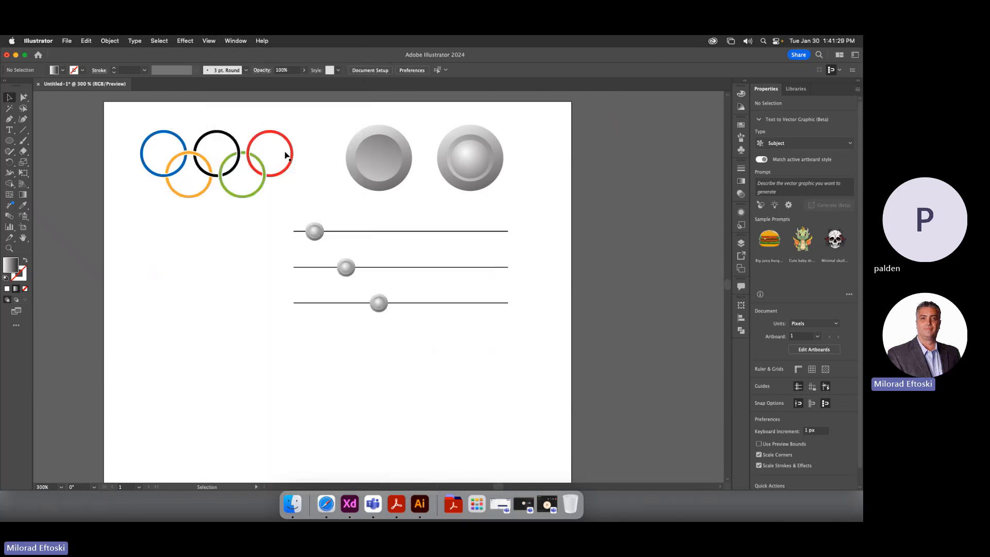
Open the Web Icons symbol library, move it beside the artwork and enlarge it to show all its icons
left_click(235, 41)
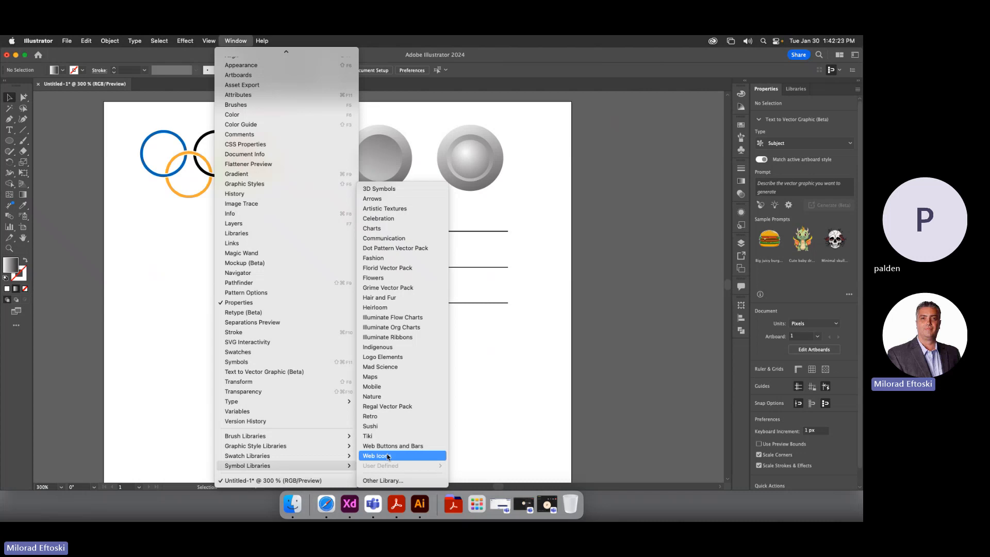
left_click(389, 457)
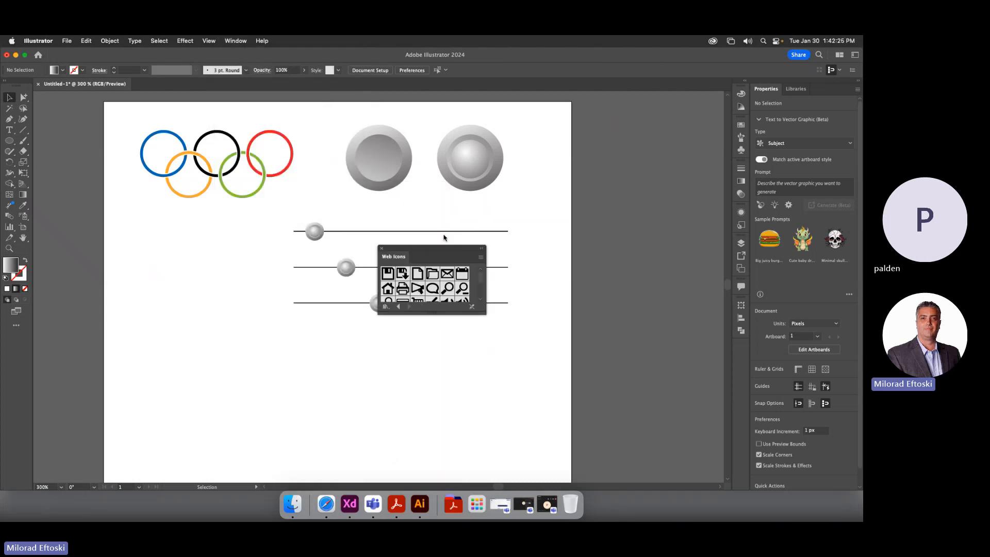
left_click_drag(445, 251, 610, 157)
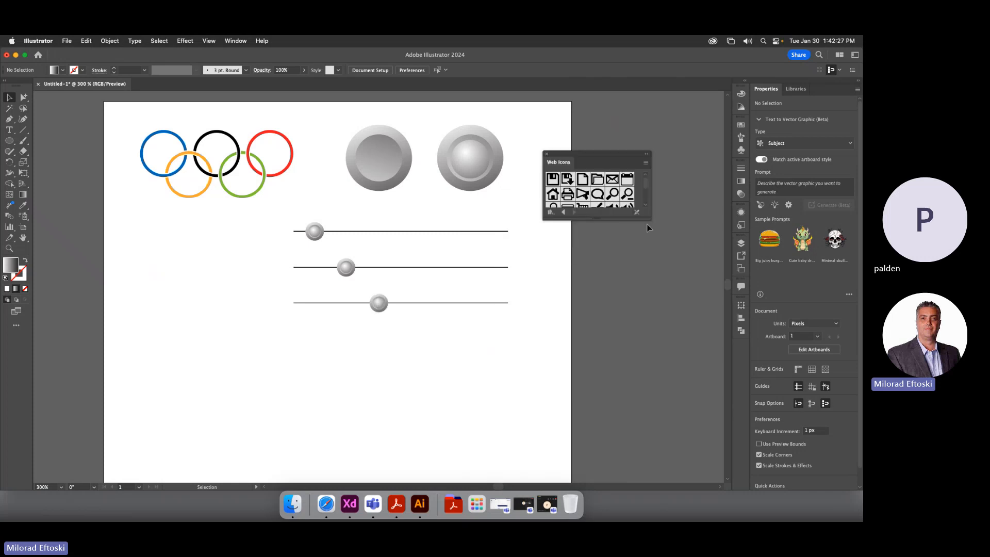
left_click_drag(648, 227, 680, 337)
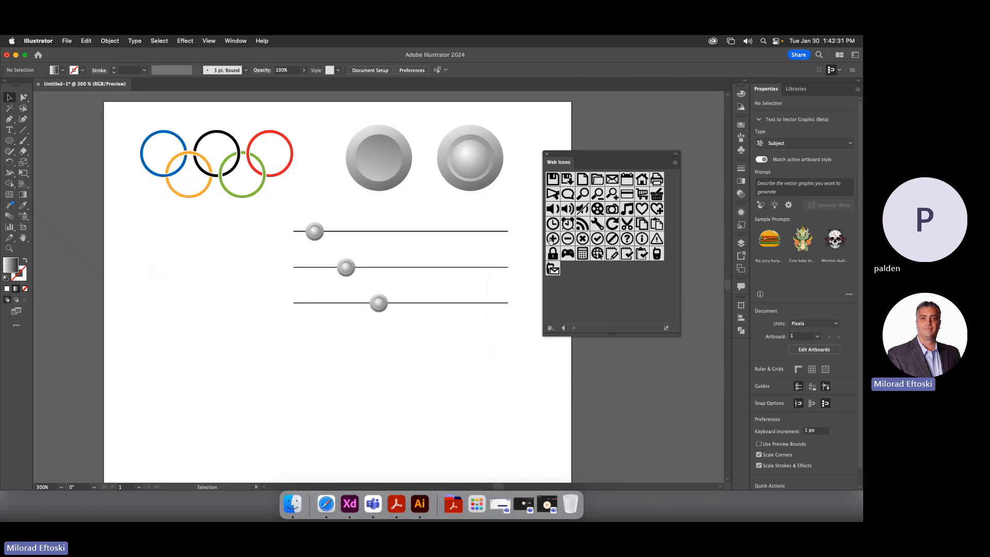
Place the Clock symbol from Web Icons in the centre of the left gradient button
left_click_drag(552, 224, 392, 172)
left_click(520, 252)
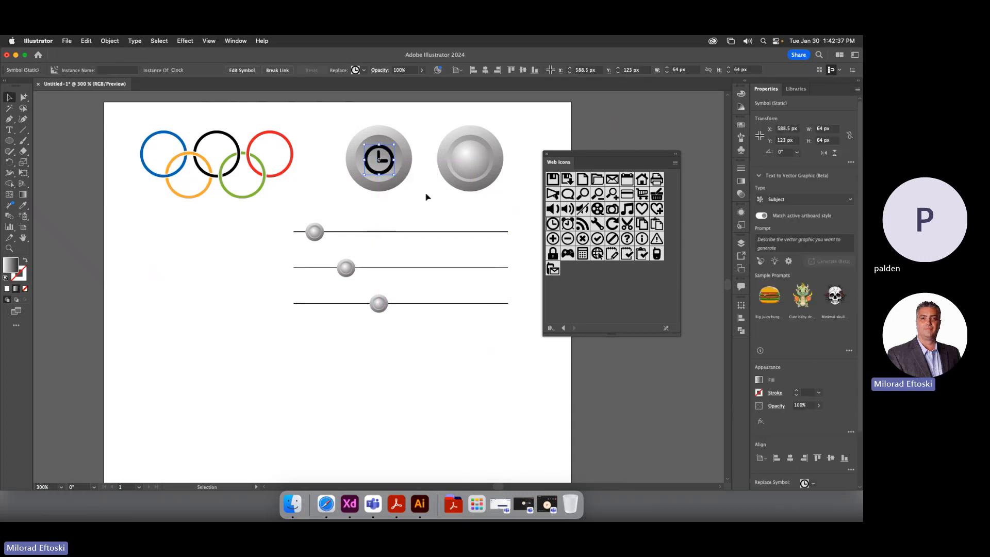
scroll(378, 160, "up", 4)
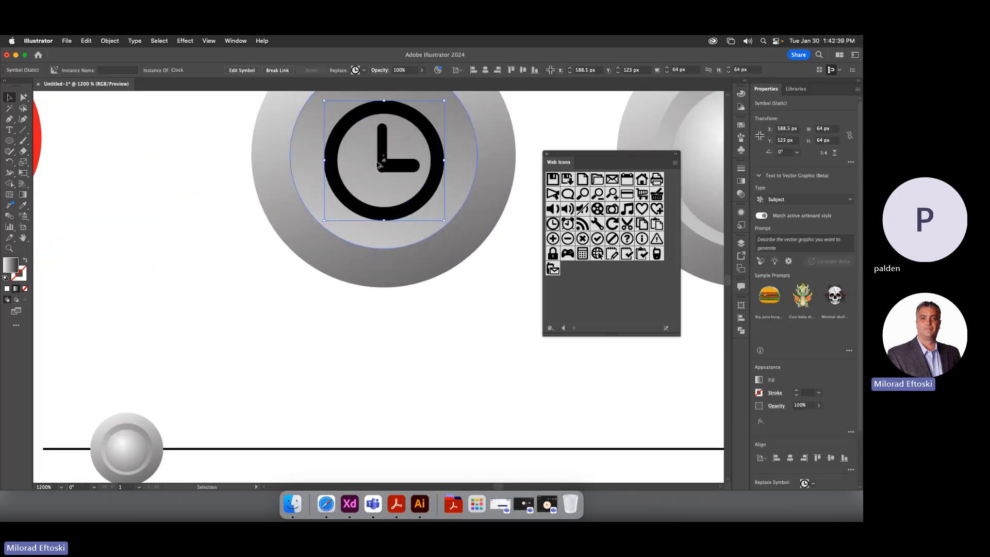
scroll(379, 160, "down", 1)
left_click_drag(385, 164, 386, 159)
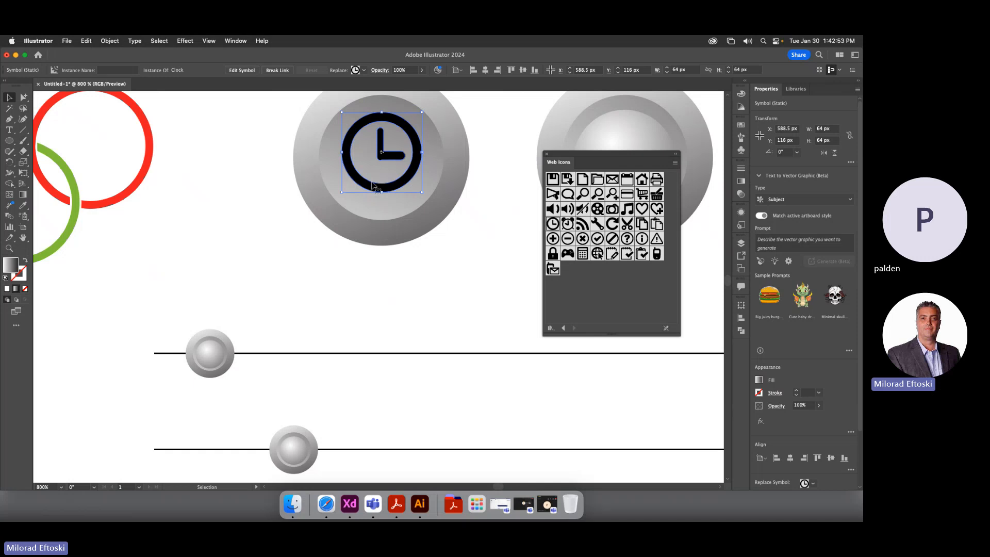
Break the clock icon's symbol link and fill it with white
left_click(278, 71)
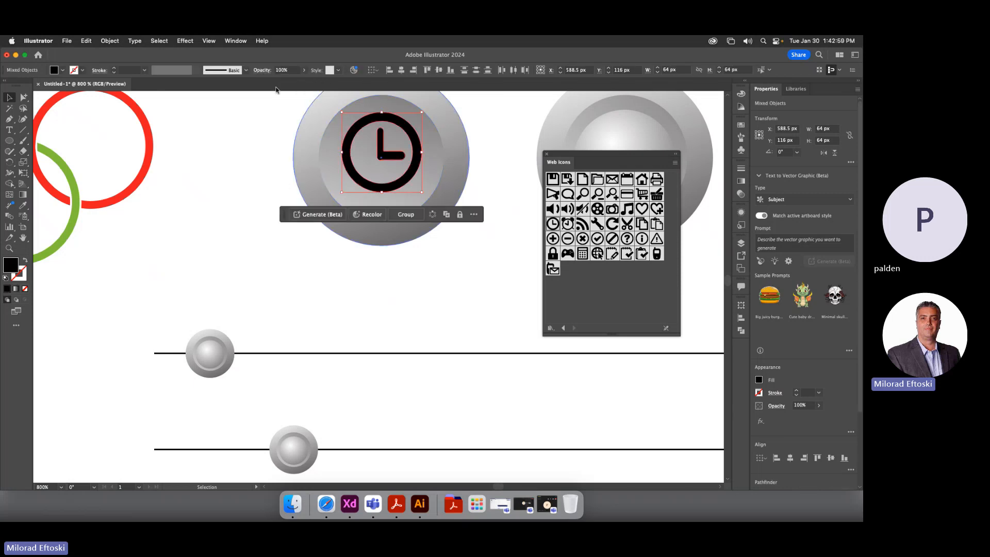
left_click(63, 70)
left_click(18, 86)
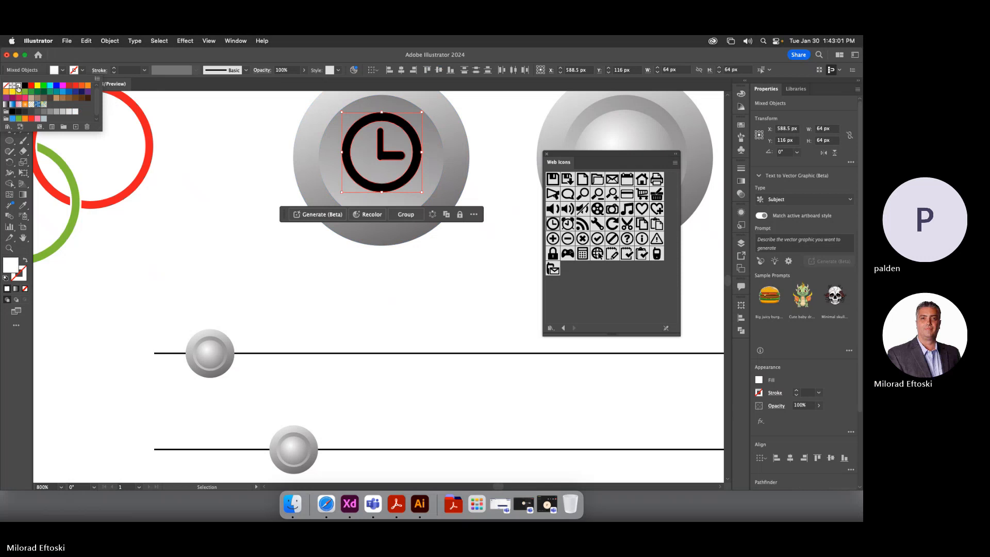
left_click(247, 147)
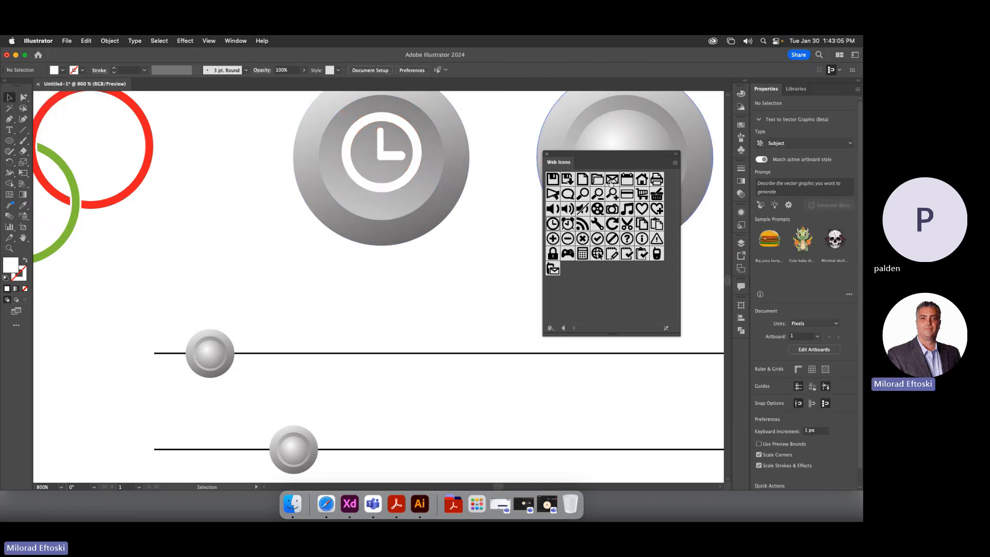
Place the Email symbol between the red ring and the clock button as unlinked artwork, and fill it with magenta
left_click_drag(613, 180, 227, 159)
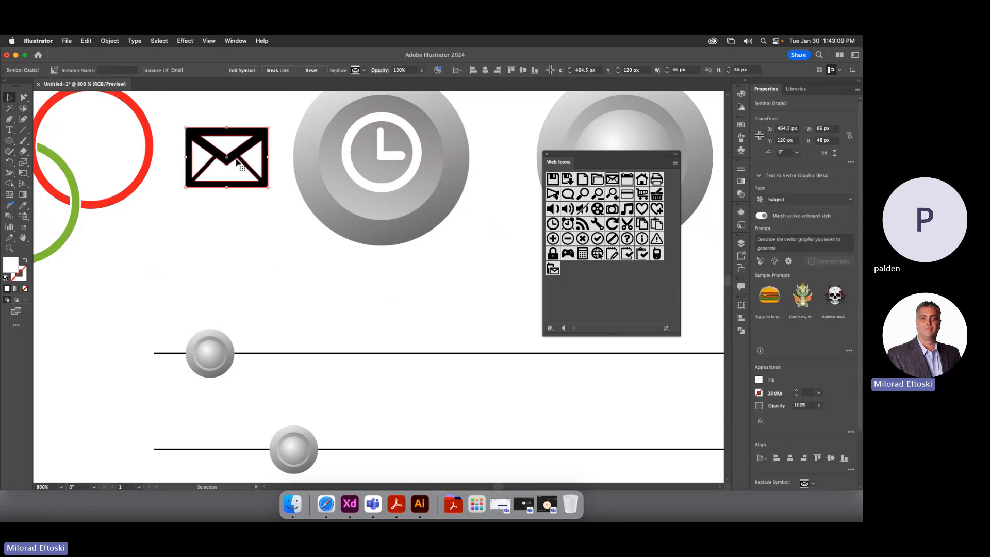
left_click(274, 71)
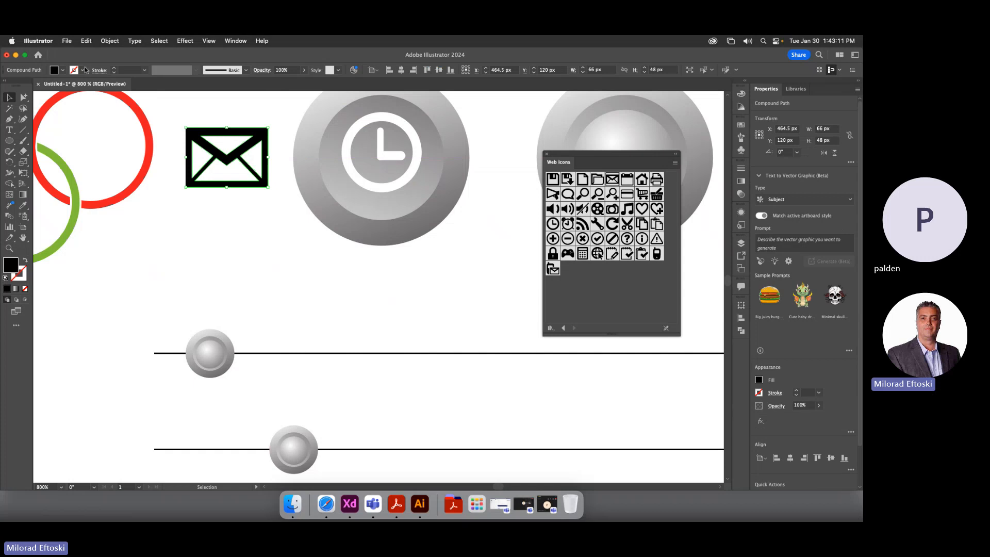
left_click(62, 71)
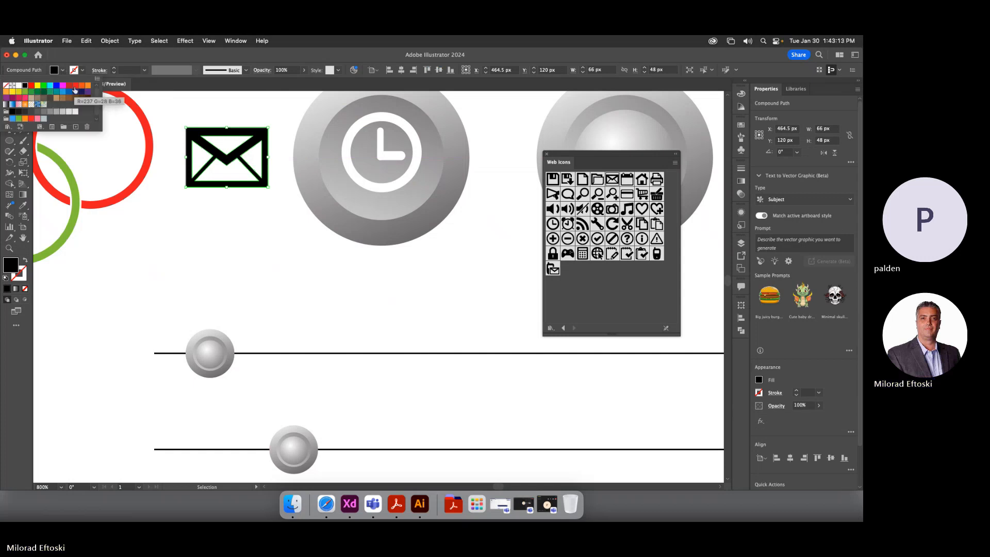
left_click(62, 86)
left_click(238, 117)
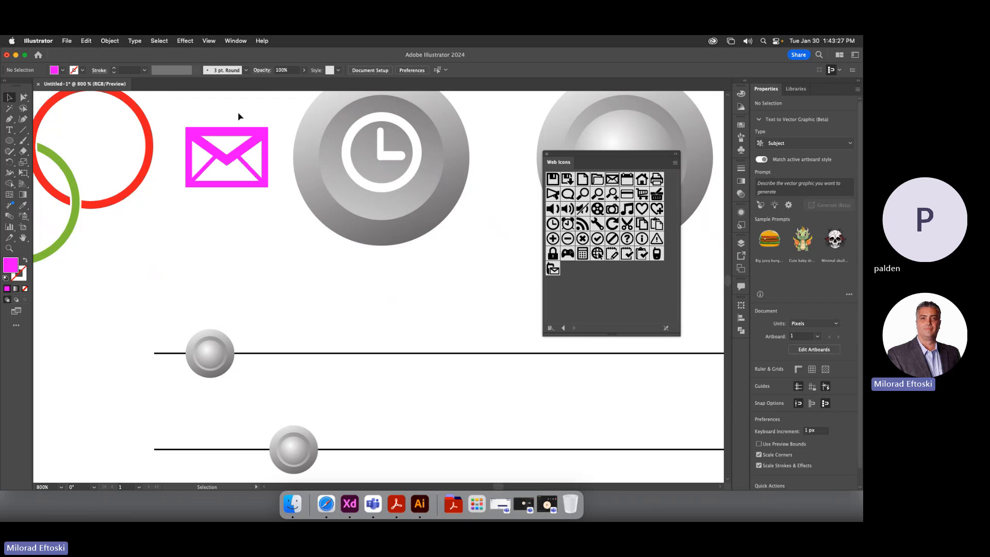
Compare the artwork in Outline and Preview modes, examining the paths of the rings, icons, buttons and sliders
key("super+y")
key("super+y")
key("super+minus")
key("super+minus")
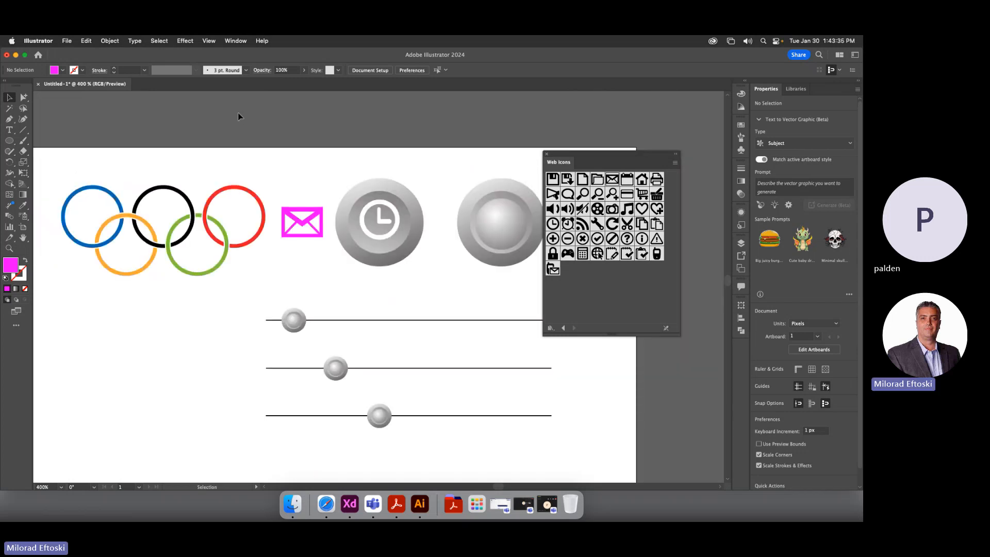
key("super+y")
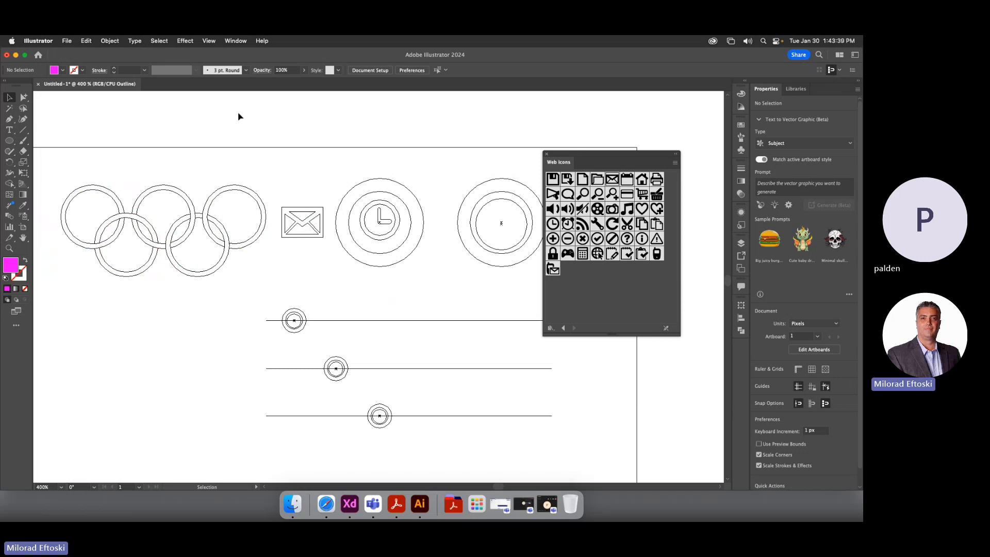
key("super+y")
key("super+y")
left_click(206, 40)
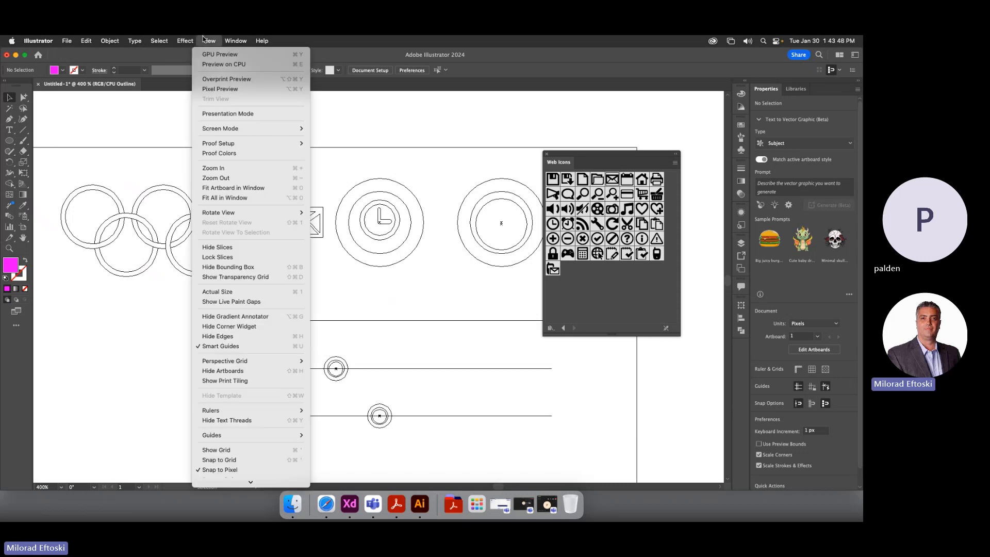
left_click(217, 64)
left_click(209, 41)
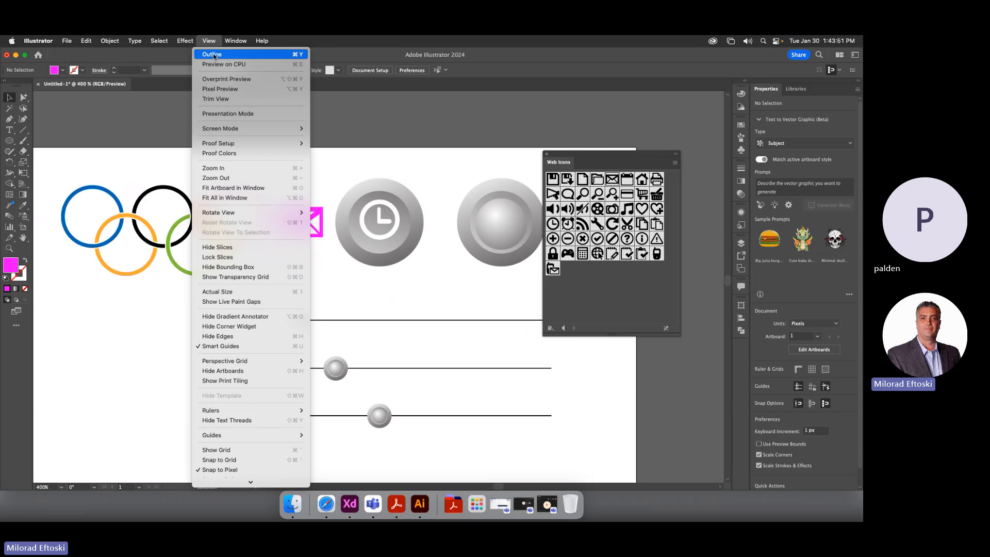
left_click(213, 53)
left_click(209, 41)
left_click(211, 55)
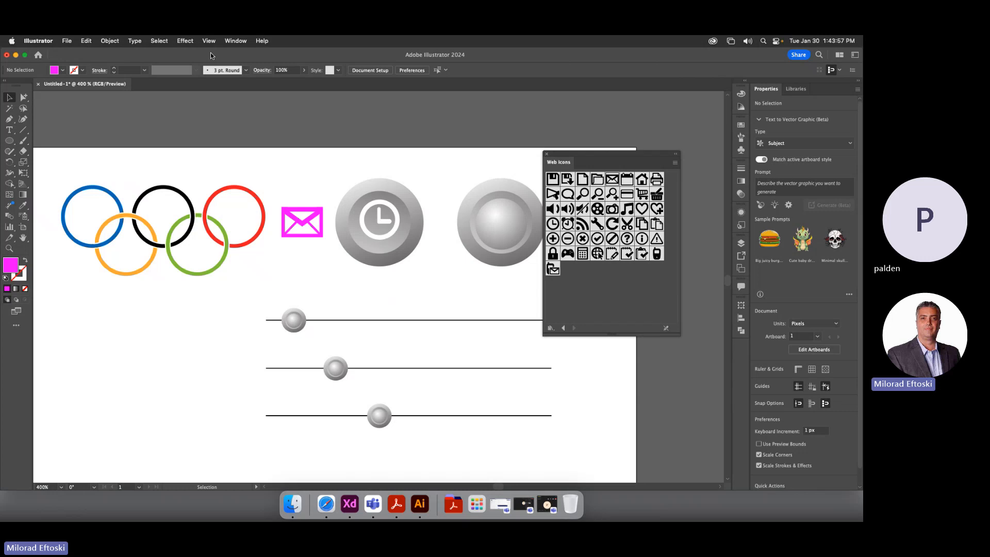
key("super+y")
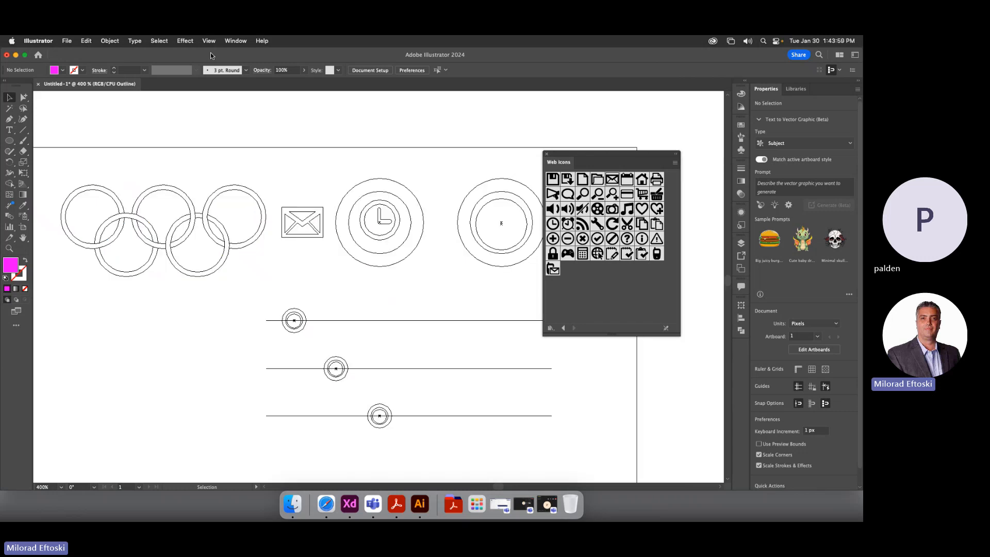
key("super+y")
Move the Web Icons library aside and shift the plain gradient button horizontally closer to the clock button
left_click_drag(328, 147, 339, 127)
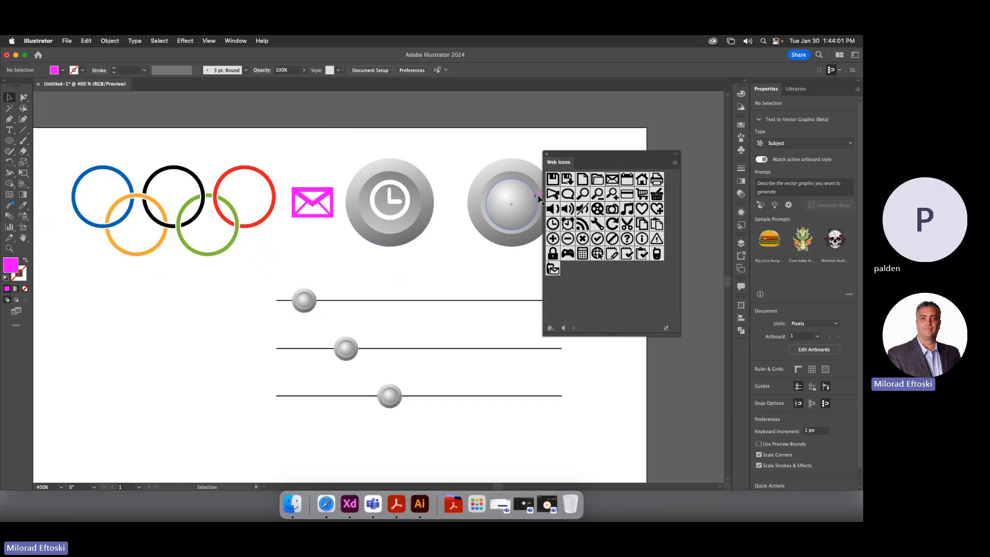
left_click_drag(579, 154, 644, 154)
left_click(519, 233)
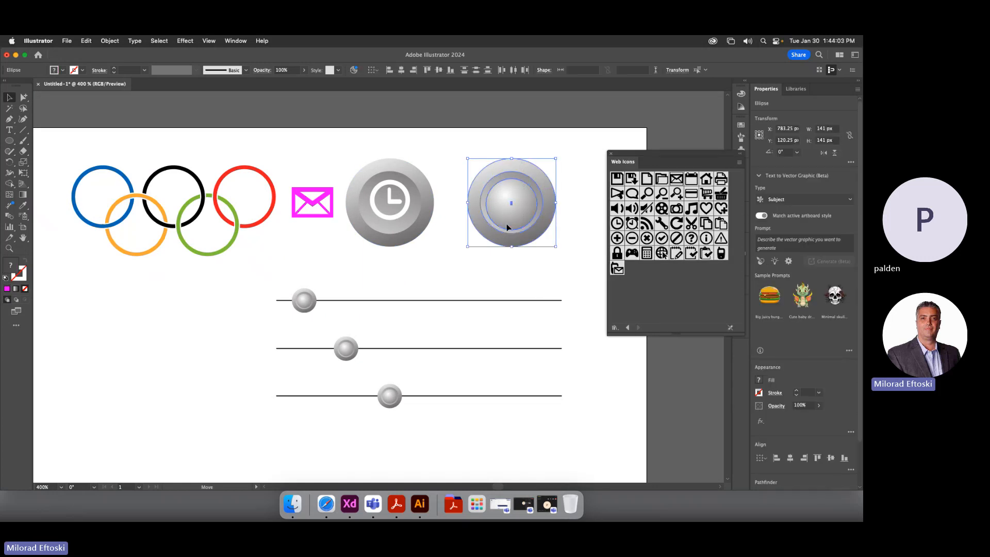
left_click_drag(518, 227, 496, 226)
left_click(590, 232)
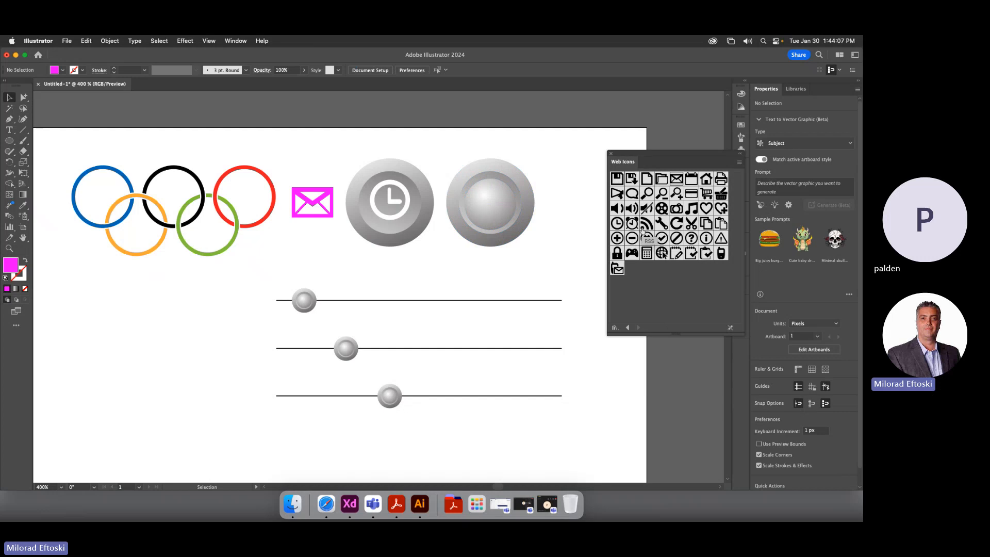
Close the Web Icons library, open the Web Buttons and Bars symbol library, and enlarge it to show all its symbols
left_click(610, 153)
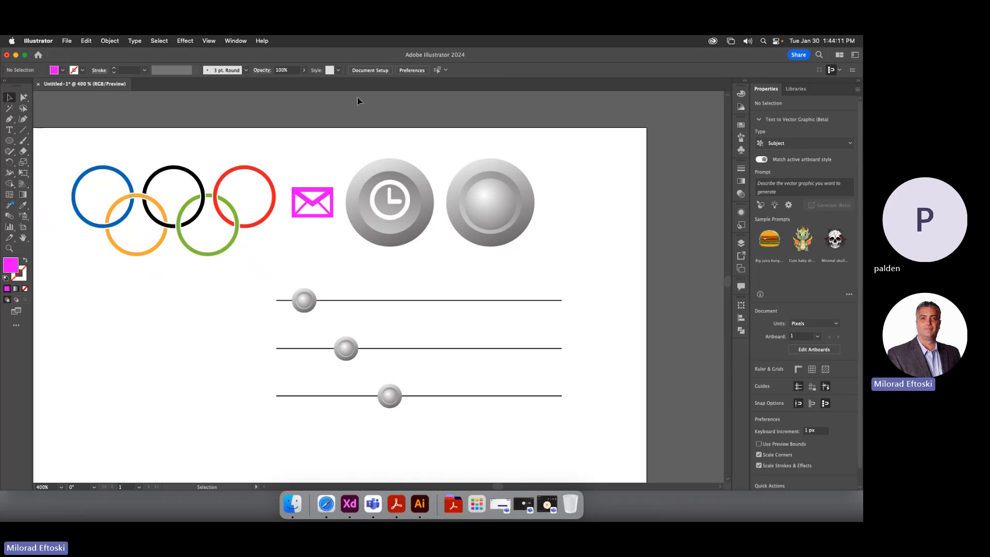
left_click(236, 41)
scroll(340, 478, "down", 5)
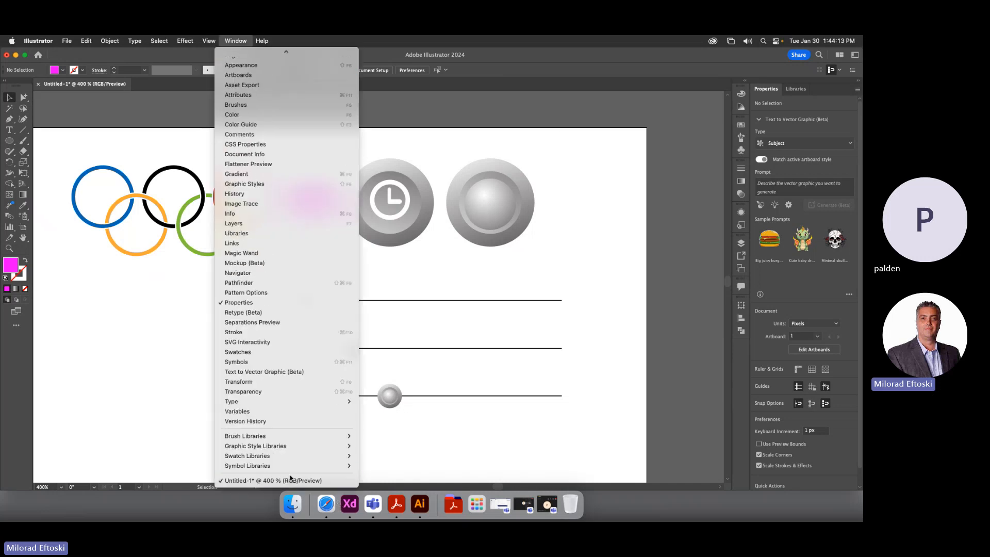
mouse_move(295, 468)
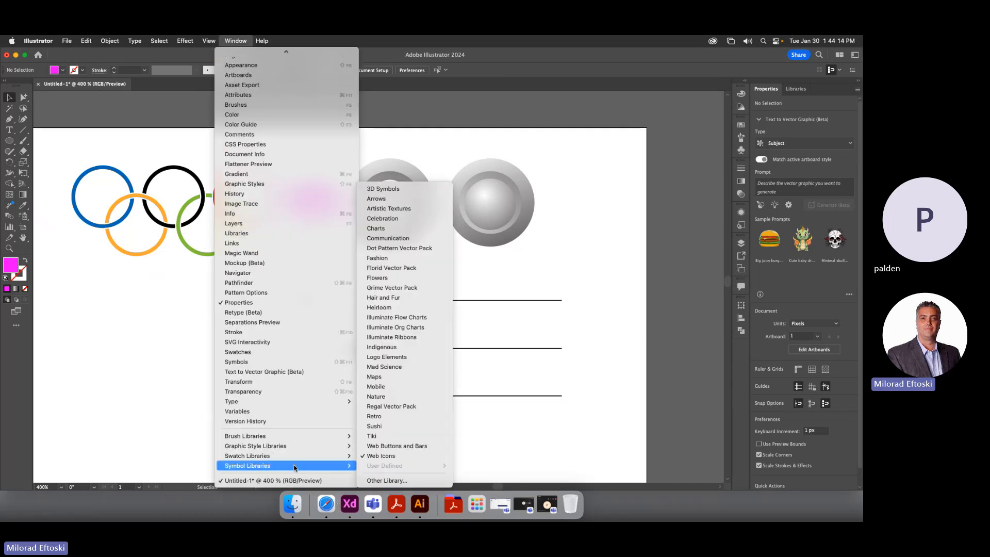
left_click(407, 446)
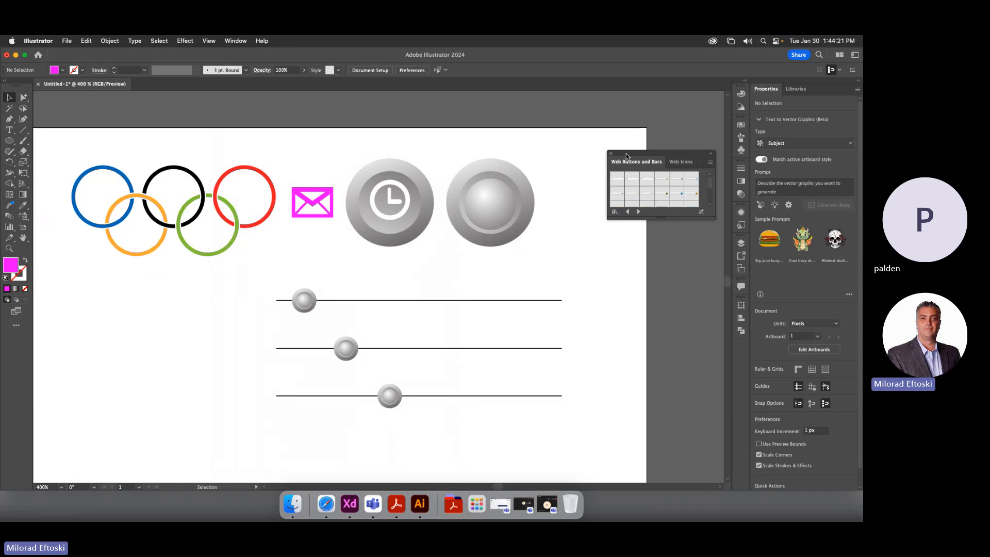
left_click_drag(626, 153, 617, 102)
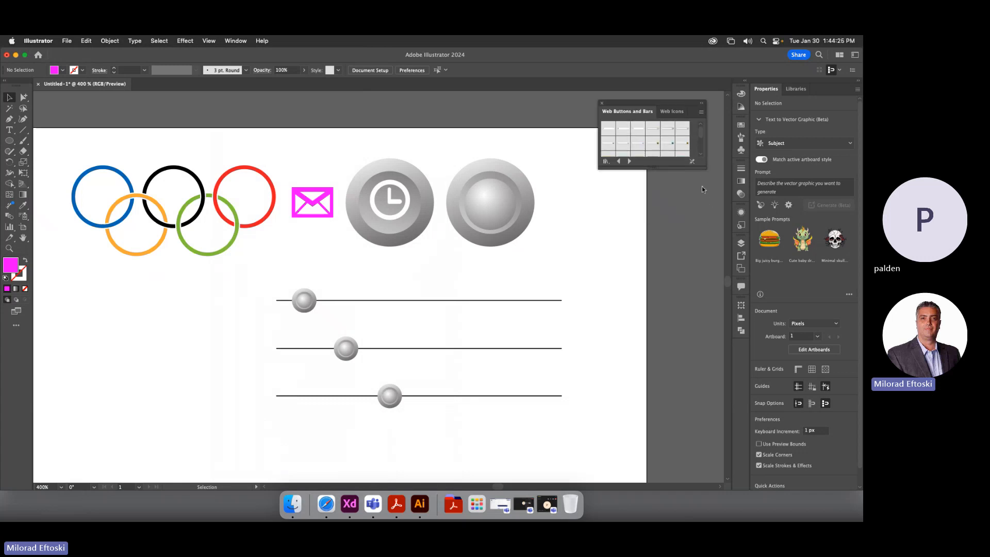
left_click_drag(705, 169, 720, 453)
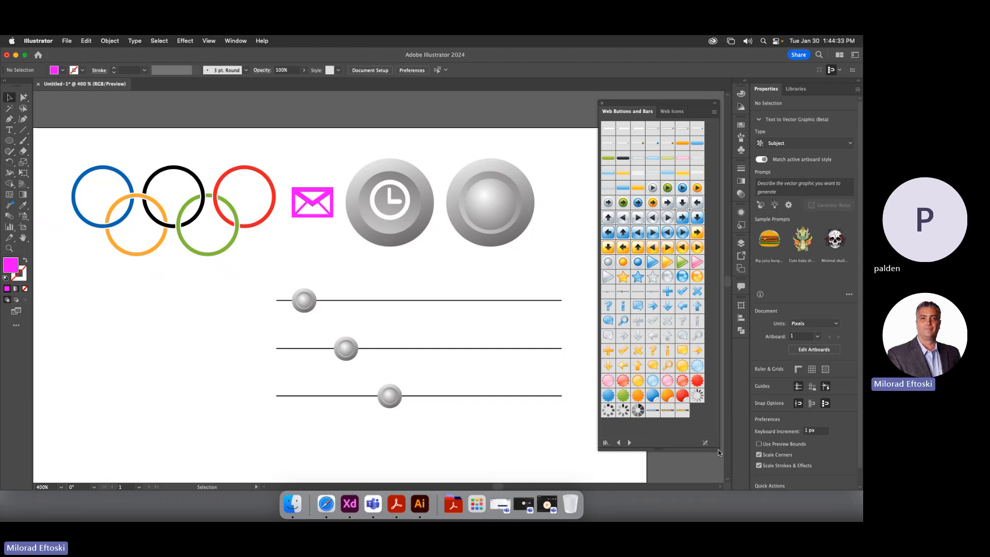
Place the Bullet 3 - Backward symbol at 48 px on the empty area below the Olympic rings
left_click_drag(623, 217, 146, 346)
left_click_drag(202, 358, 275, 338)
left_click_drag(214, 329, 158, 344)
left_click(182, 353)
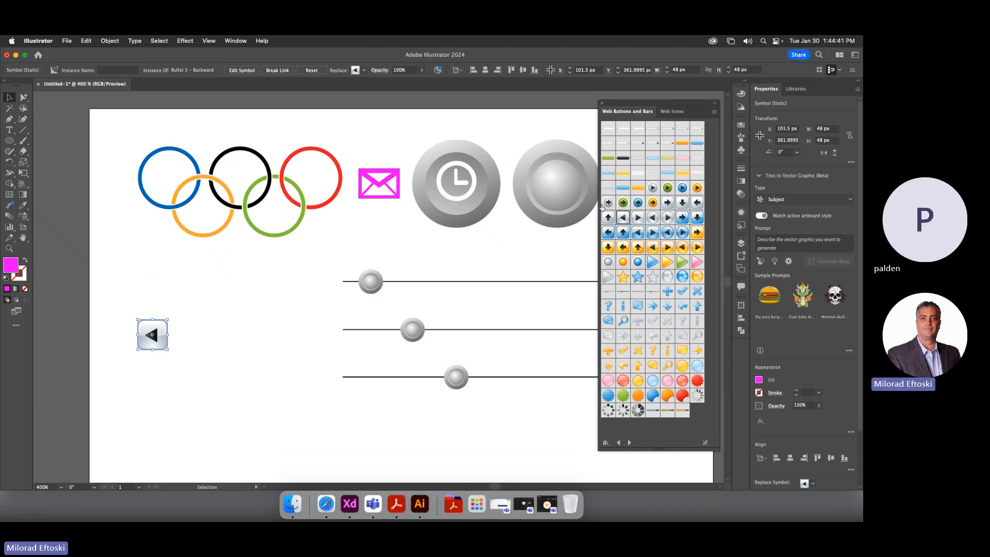
Place the Bullet 2 - Grey arrow symbol beside the plain gradient button and scale it to 118 px
left_click_drag(609, 203, 556, 257)
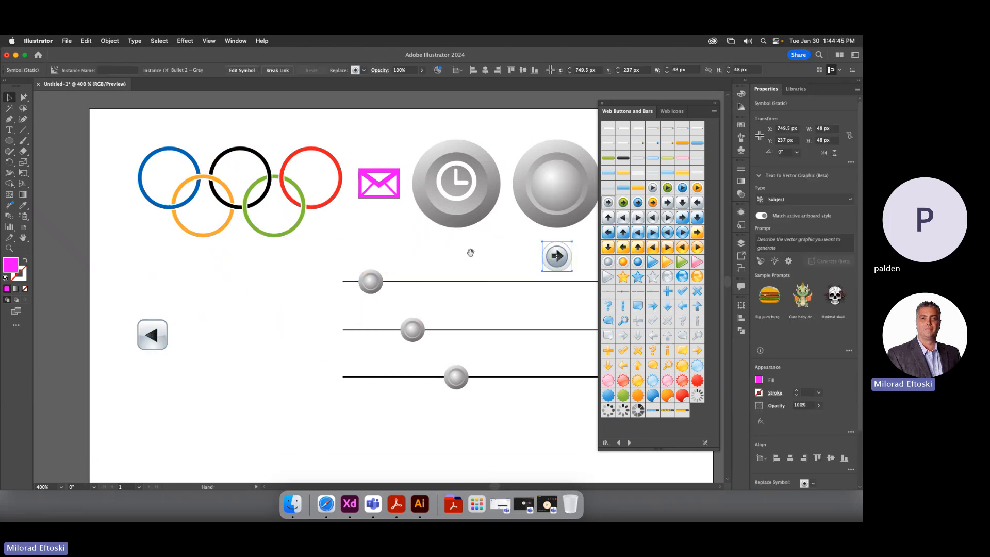
scroll(469, 249, "right", 5)
left_click_drag(442, 272, 581, 281)
left_click(580, 284)
left_click_drag(555, 238, 550, 223)
left_click(562, 283)
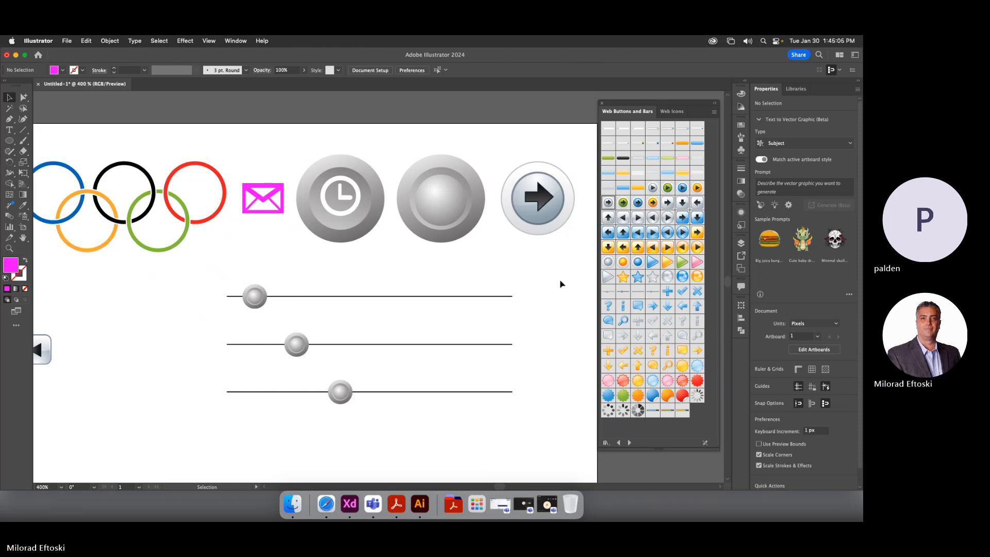
Break the grey arrow button's symbol link and ungroup its artwork
left_click(546, 217)
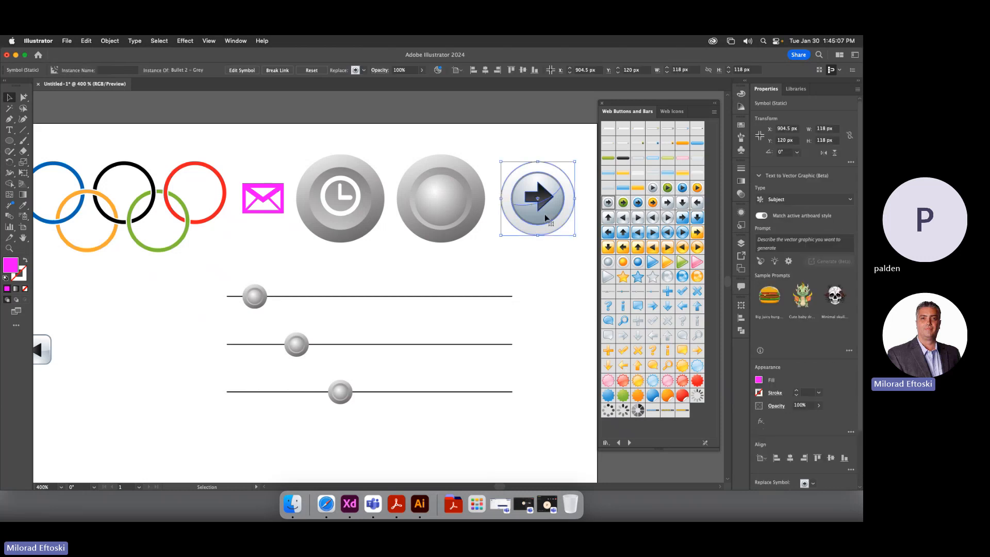
scroll(543, 205, "up", 7)
scroll(498, 233, "down", 3)
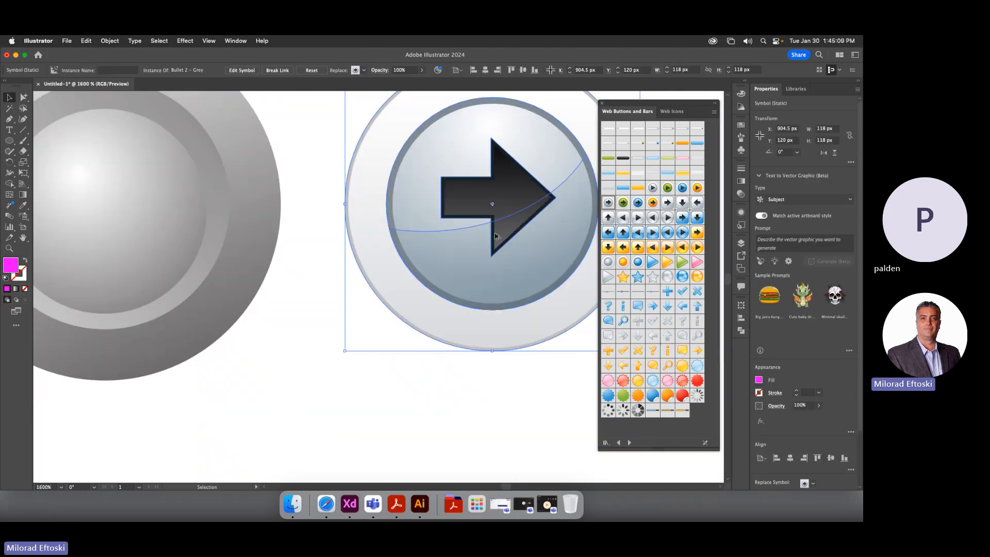
left_click_drag(503, 252, 393, 320)
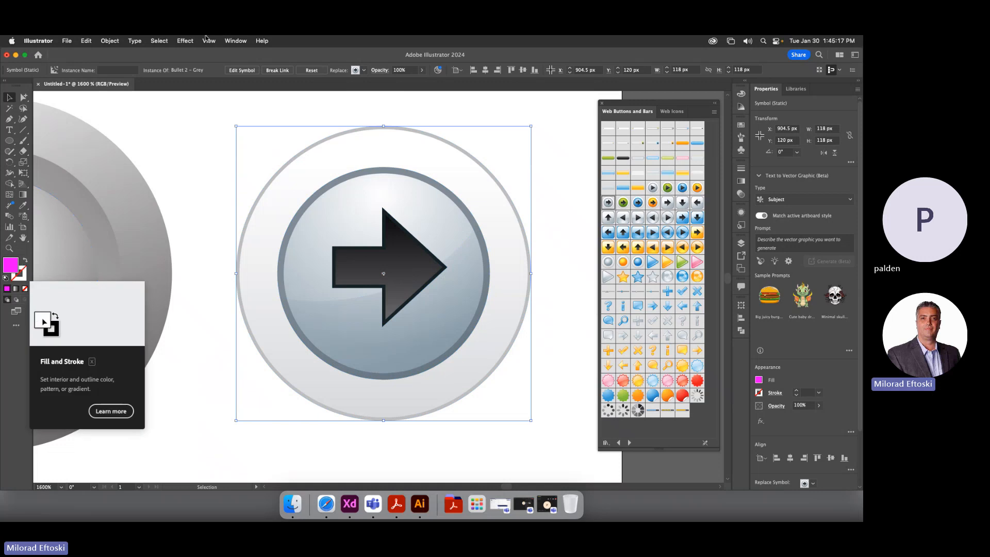
left_click(277, 70)
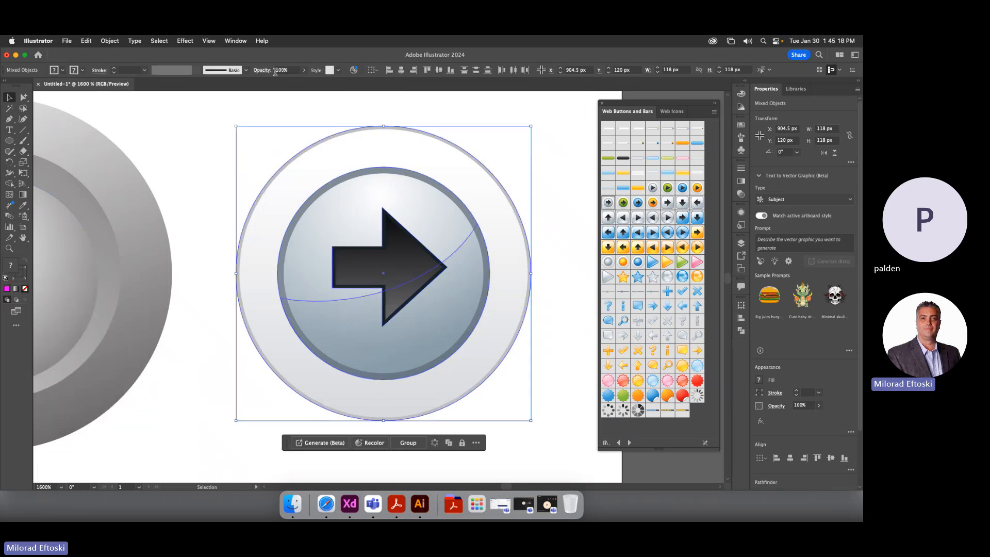
left_click(185, 130)
left_click(346, 221)
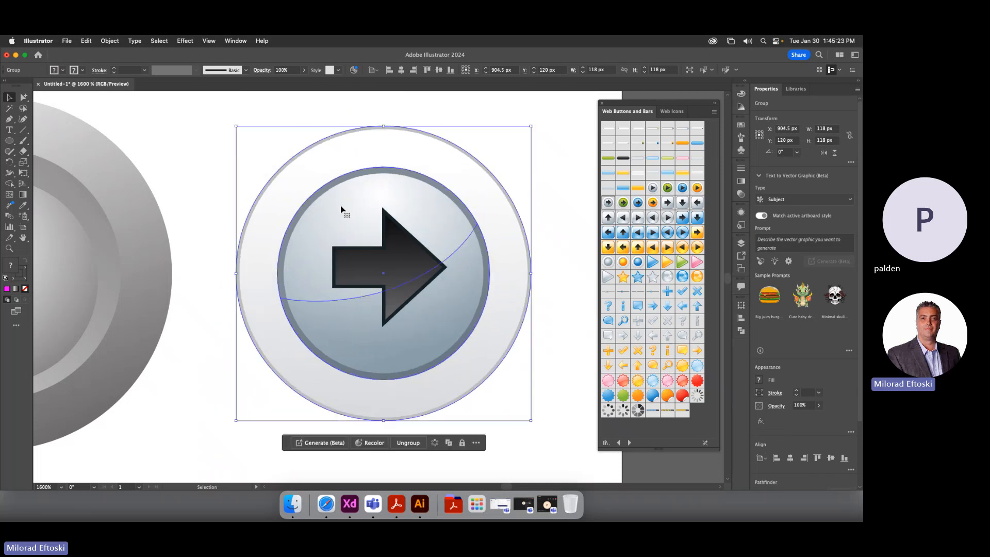
right_click(341, 209)
left_click(361, 331)
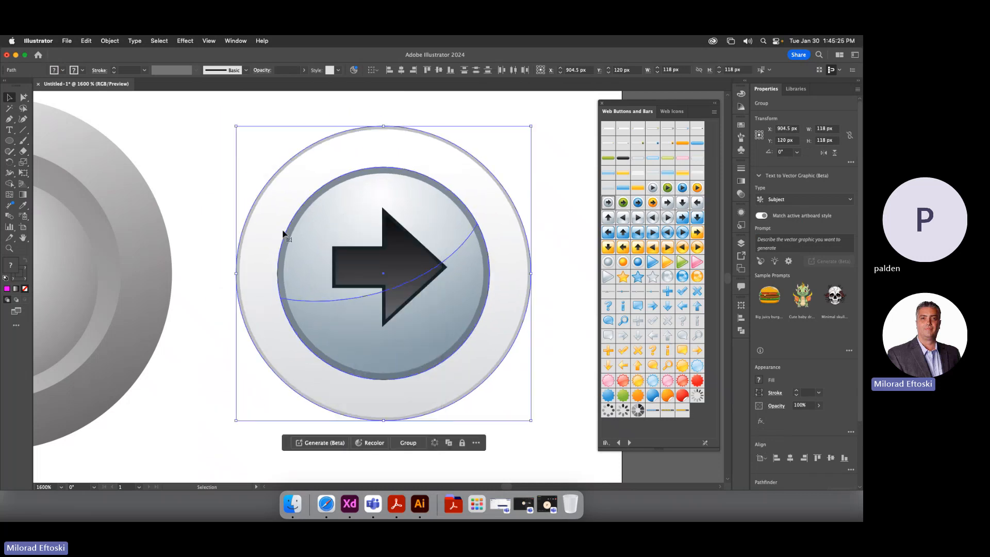
Try to move the inner circle out of the arrow button, and undo the move
left_click(351, 199)
left_click_drag(351, 214, 265, 247)
key("super+z")
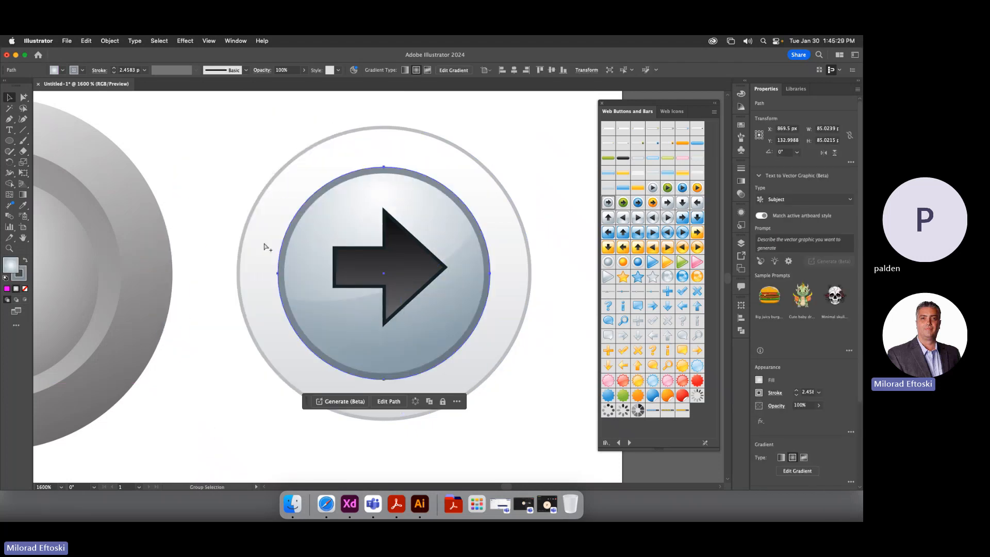
Replace the gradient fill of the arrow button's inner circle with solid pale pink F8C7F9
left_click(8, 290)
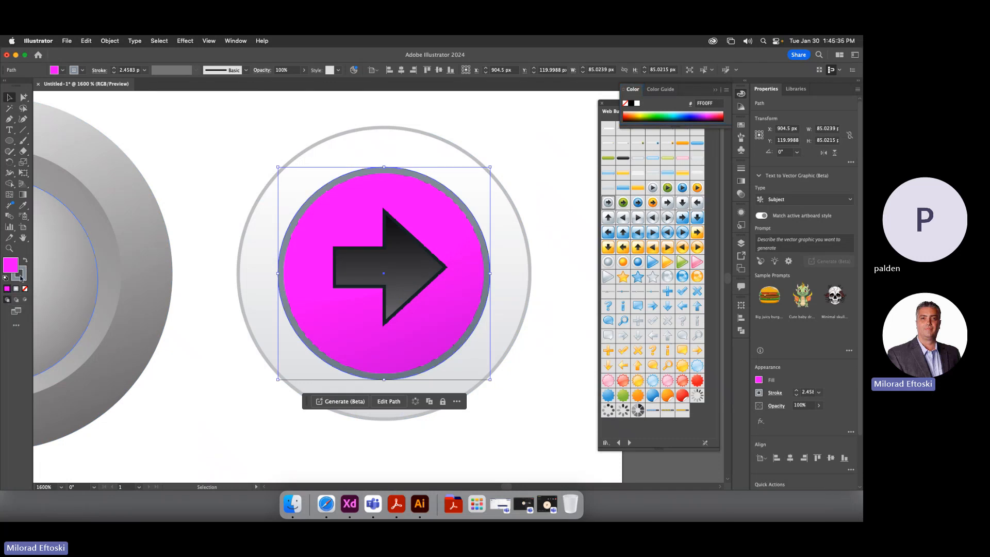
double_click(9, 269)
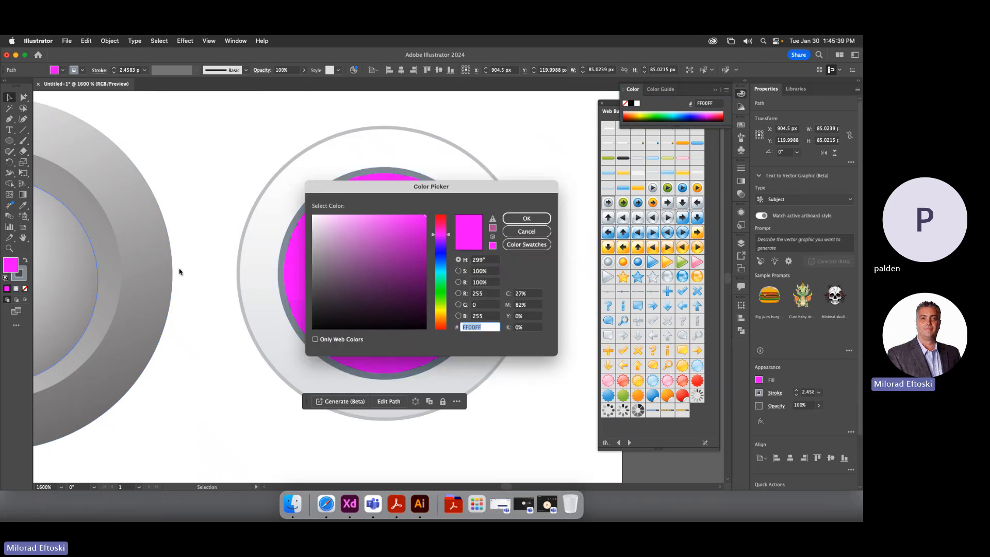
left_click(347, 217)
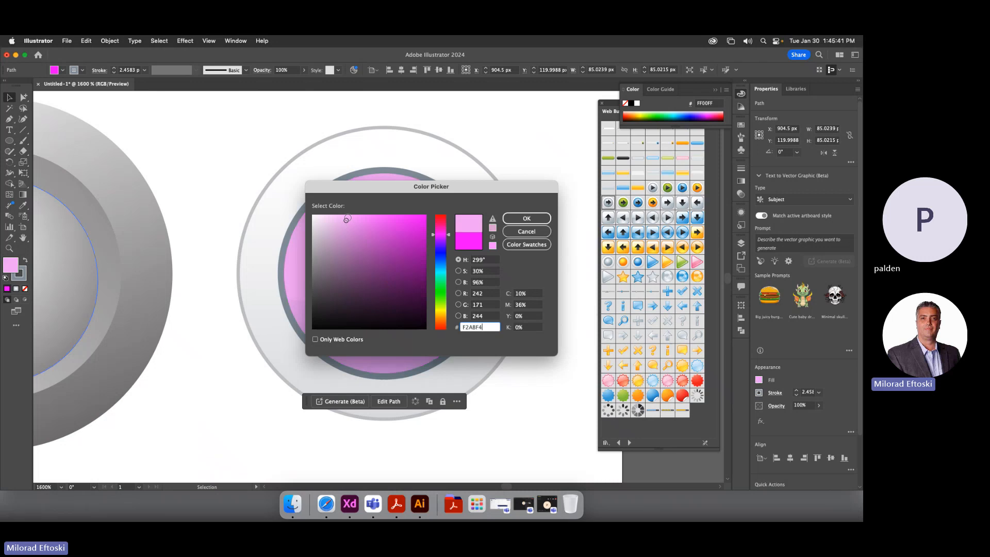
left_click_drag(376, 193, 561, 204)
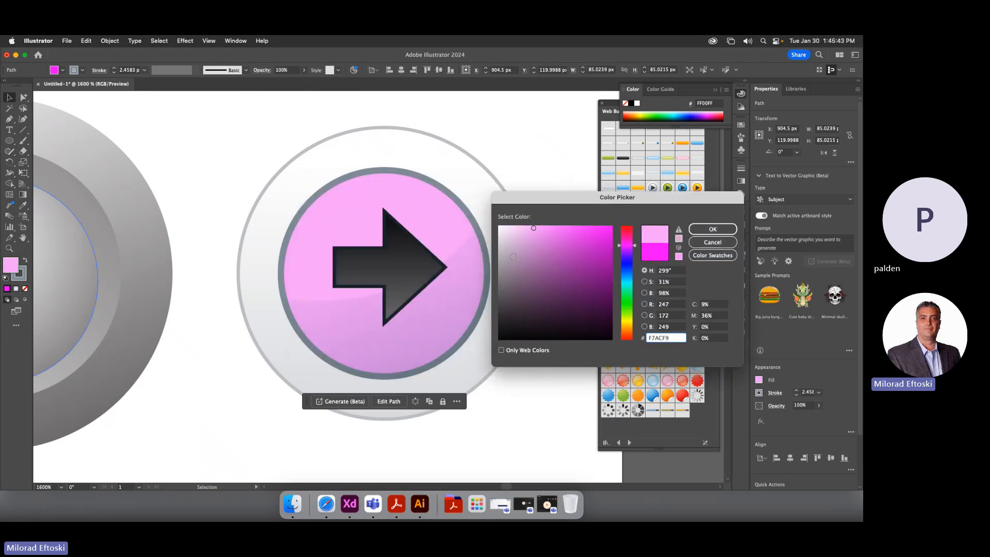
left_click(518, 256)
left_click_drag(518, 256, 521, 228)
left_click(713, 229)
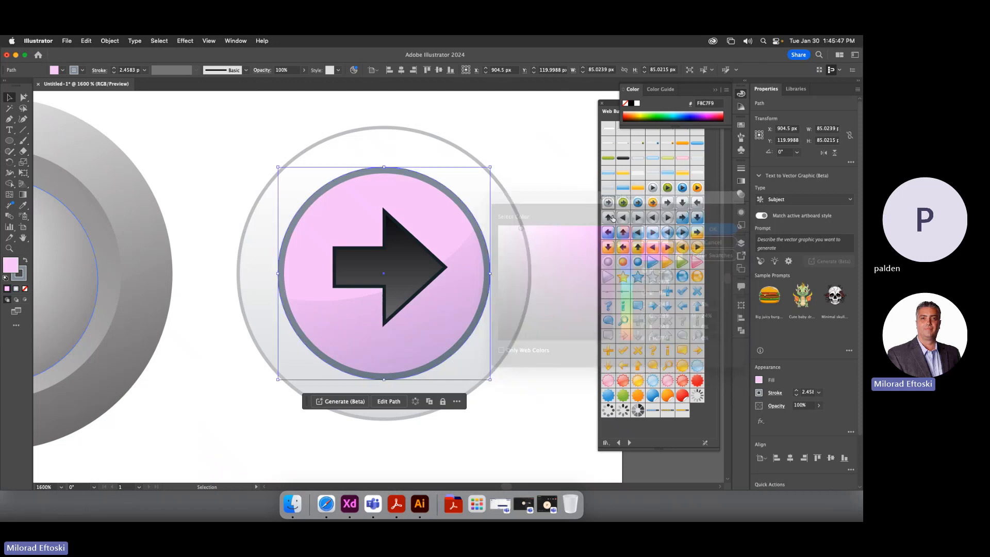
Try to shift the recoloured pink circle by its outline, and undo the move
left_click(563, 201)
left_click(467, 208)
left_click_drag(466, 208, 396, 168)
key("super+z")
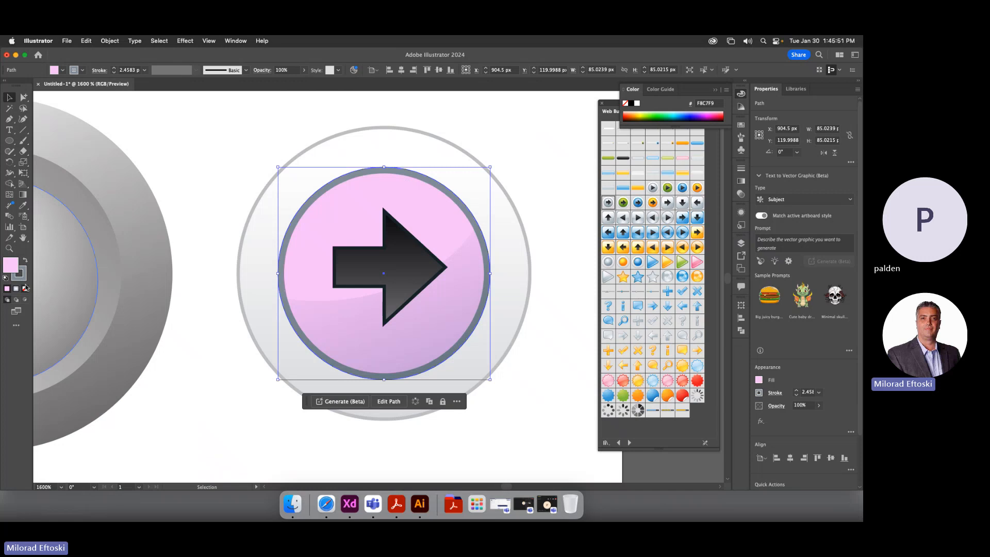
Remove the stroke from the arrow button's pink inner circle and deselect it
left_click(23, 279)
left_click(24, 289)
left_click(175, 209)
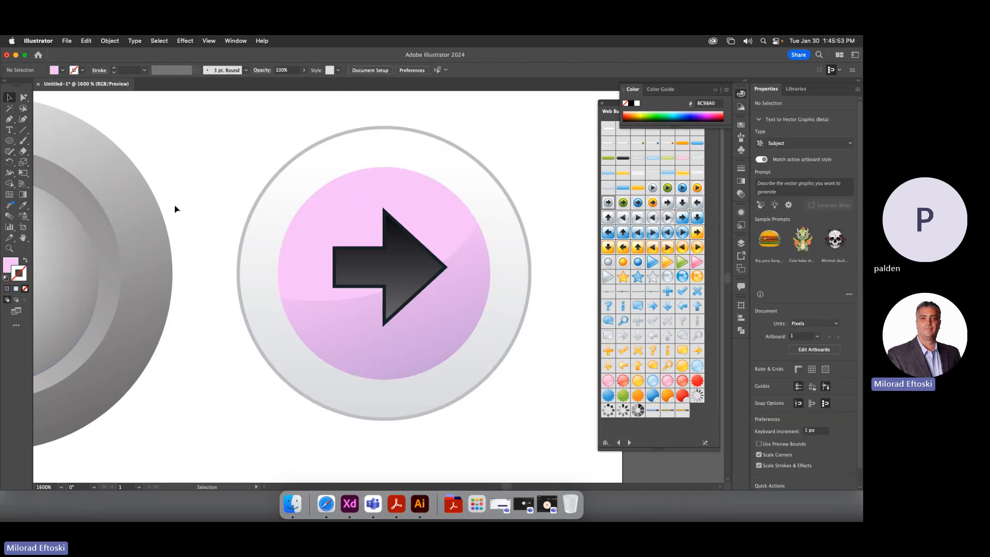
key("super+minus")
key("super+minus")
key("super+minus")
key("super+minus")
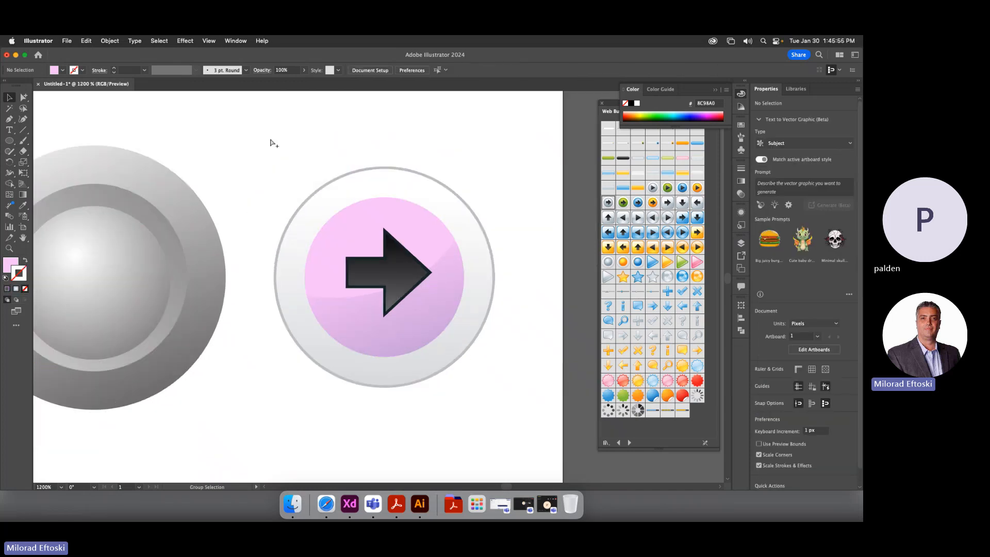
key("super+minus")
key("super+minus")
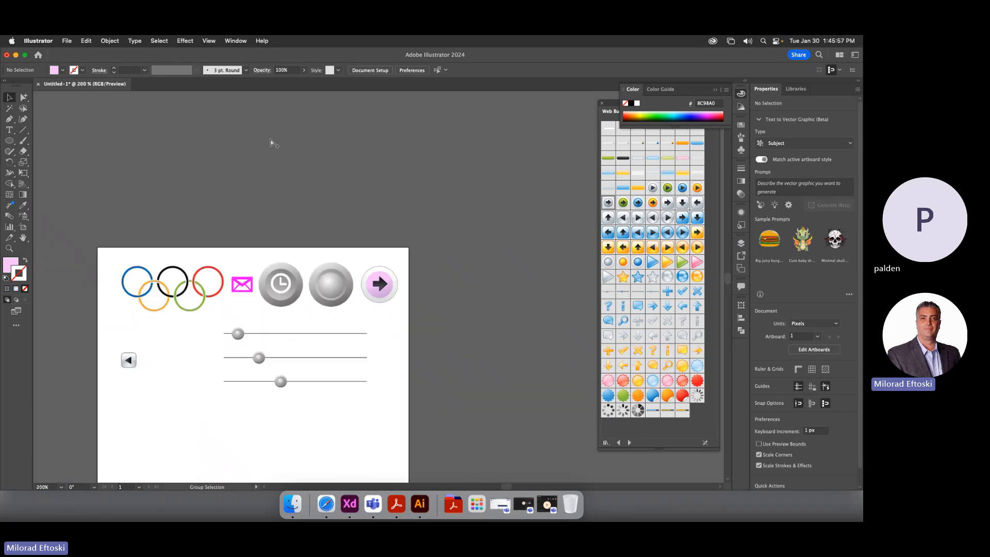
Examine the pink arrow button up close at 1200 % and return to the artboard overview at 200 %
key("super+equal")
key("super+equal")
key("super+equal")
key("super+equal")
key("super+equal")
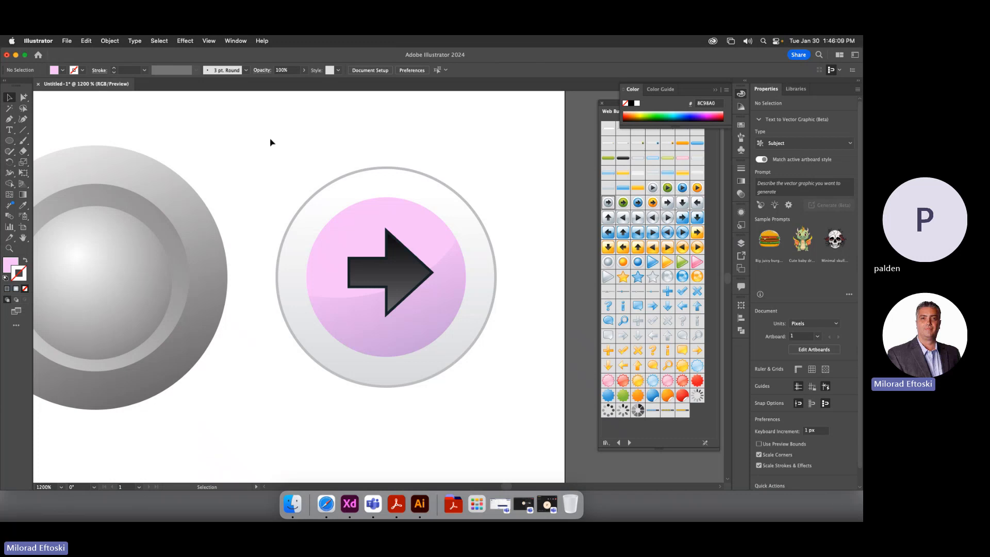
key("super+minus")
key("super+minus")
key("super+minus")
key("super+minus")
key("super+minus")
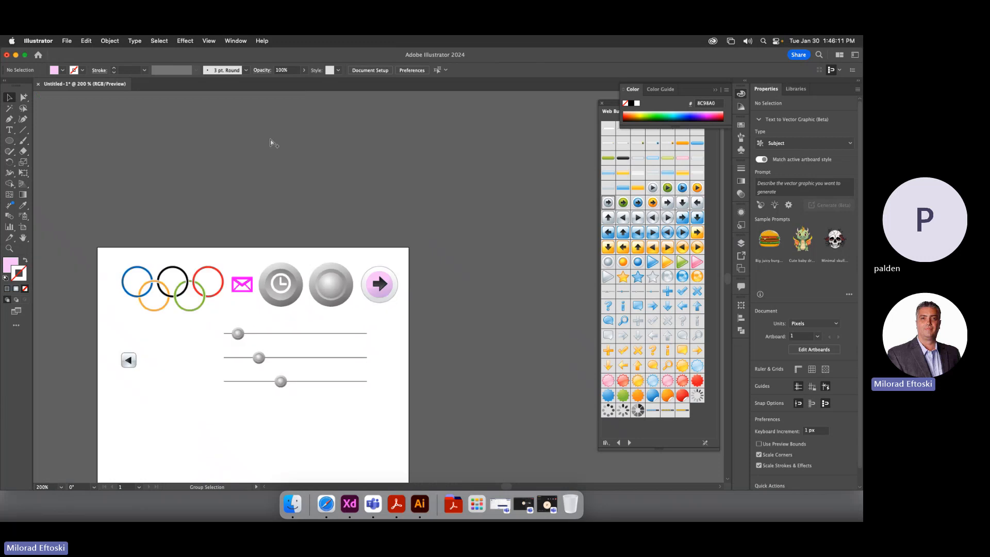
Place a Bullet 6 - Grey symbol below the pink arrow button and delete it
left_click_drag(608, 262, 399, 329)
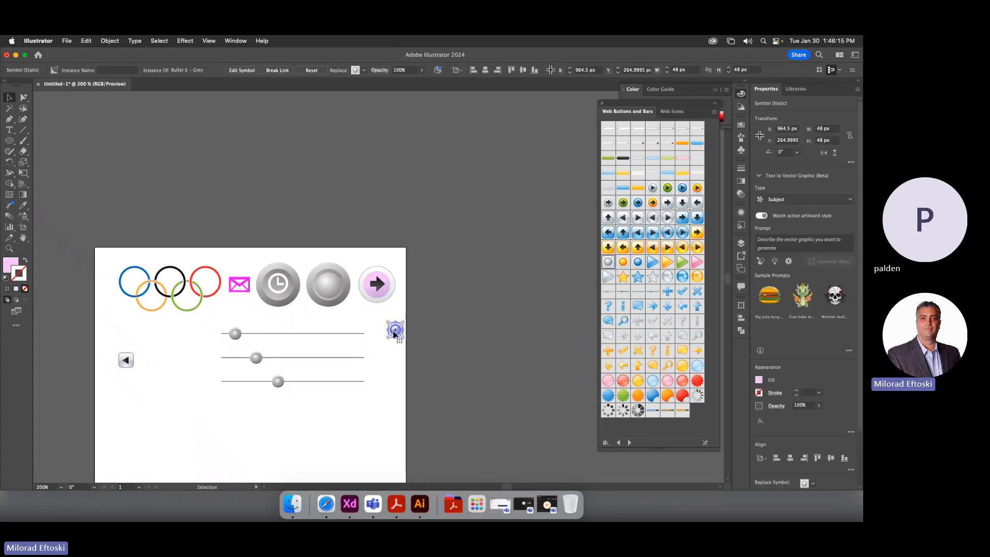
key("p")
left_click(395, 334)
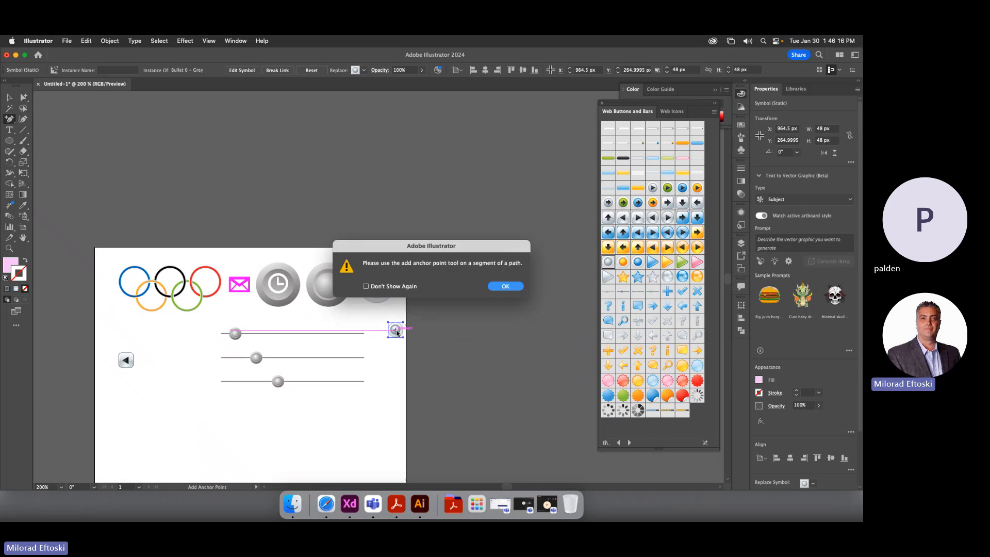
left_click(504, 287)
left_click(9, 98)
key("Delete")
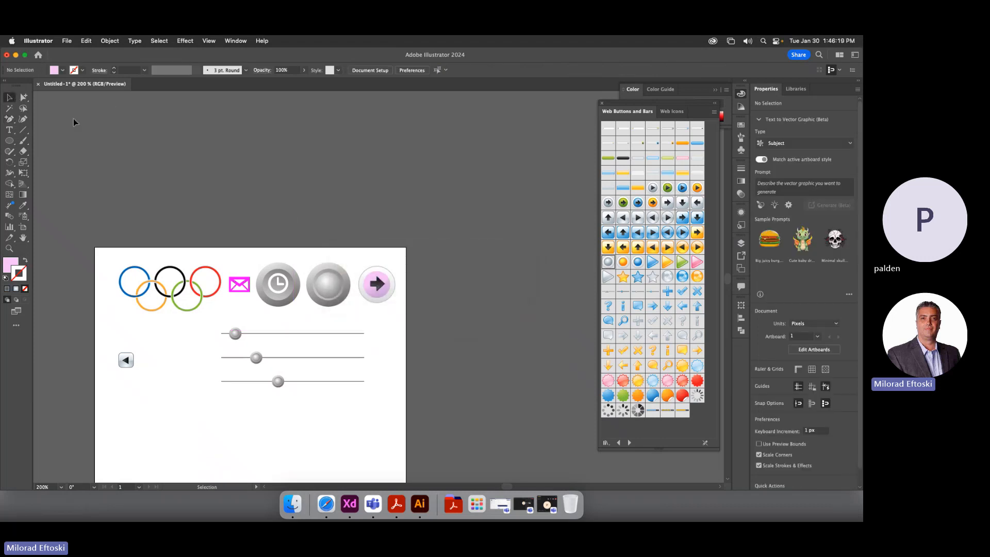
Place the Loading 4 symbol at about 220 px in the lower artboard and rotate it step by step by repeating the last transformation
left_click(640, 411)
left_click_drag(603, 409, 373, 407)
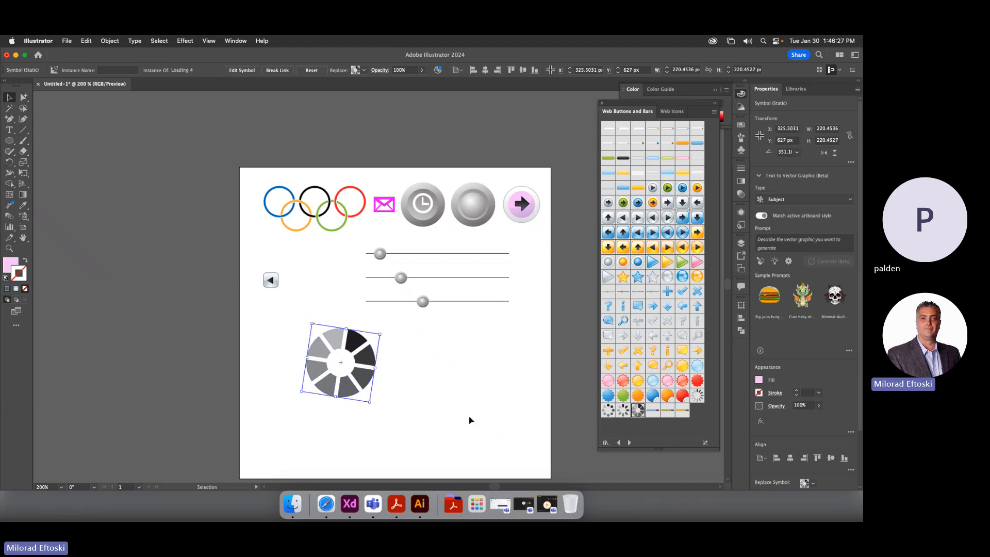
key("super+d")
key("super+d")
key("super+d")
key("super+d")
key("super+d")
key("super+d")
key("super+d")
key("super+d")
key("super+d")
key("super+d")
key("super+d")
key("super+d")
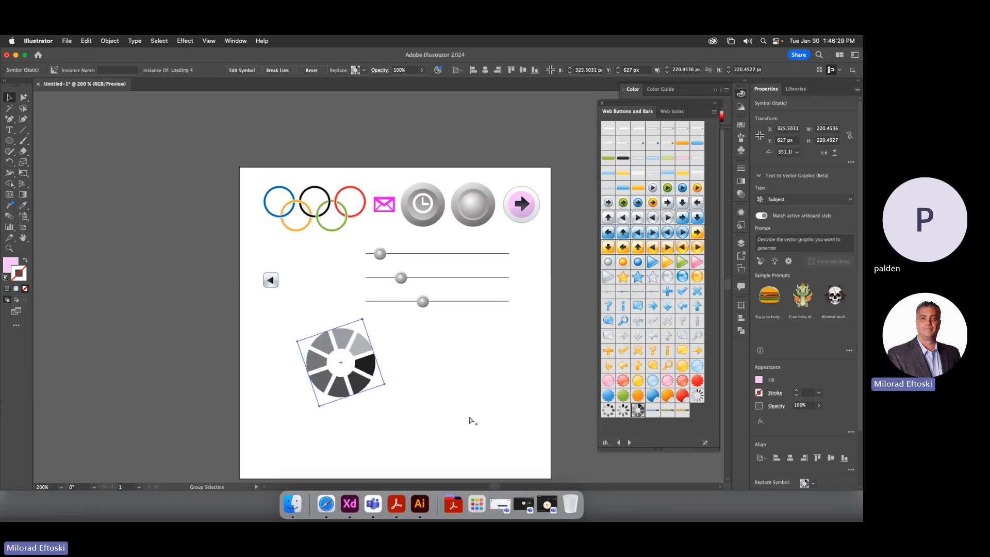
key("super+d")
key("super+d")
key("super+d")
key("super+d")
key("super+d")
key("super+d")
key("super+d")
key("super+d")
key("super+d")
key("super+d")
key("super+d")
key("super+d")
key("super+d")
key("super+d")
key("super+d")
key("super+d")
key("super+d")
key("super+d")
key("super+d")
key("super+d")
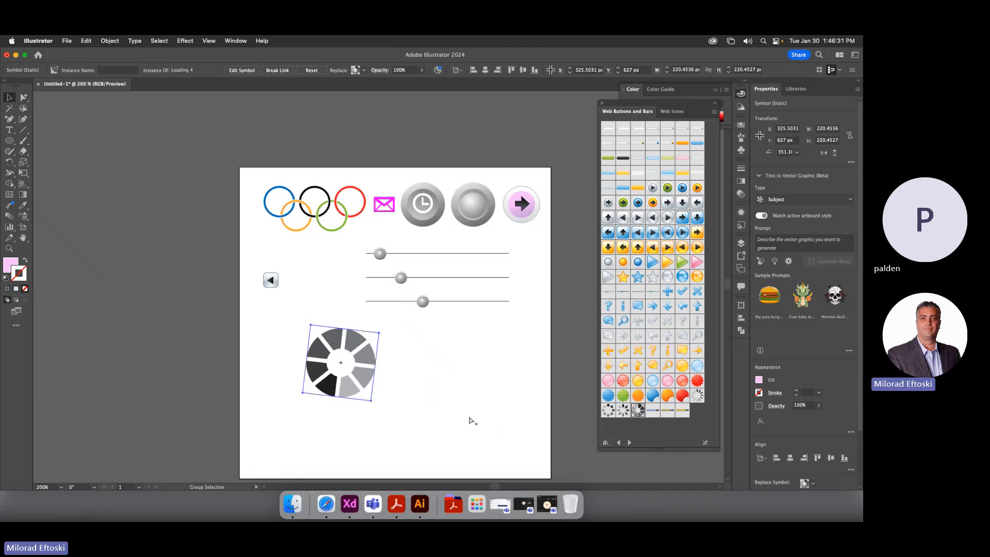
key("super+d")
key("super+d")
key("super+d")
key("super+d")
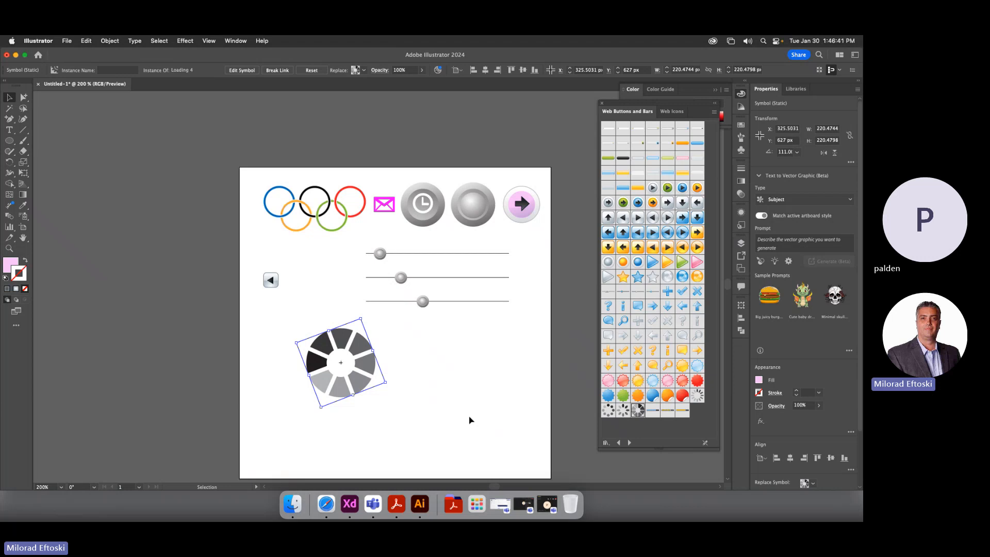
Delete the rotated loading symbol from the artboard
left_click(469, 420)
left_click_drag(366, 364, 383, 360)
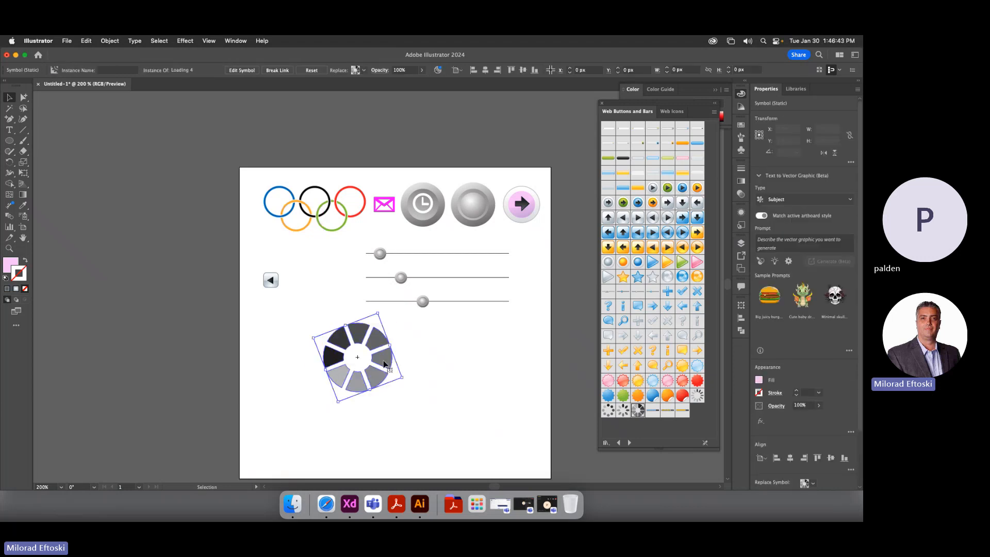
key("Delete")
Place an Orb - Grey symbol below the back-arrow button and enlarge it to about 280 × 306 px
key("backslash")
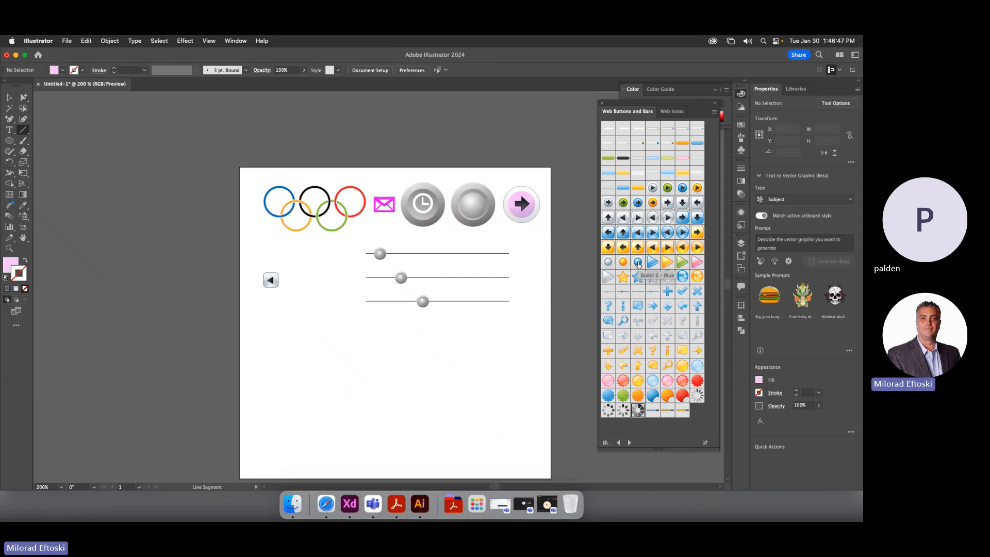
left_click_drag(668, 280, 391, 349)
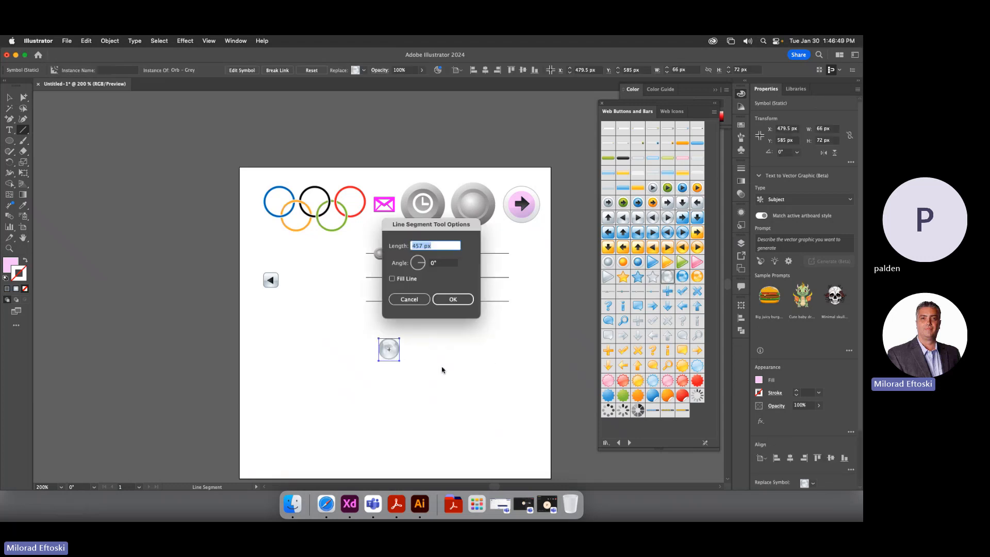
key("Escape")
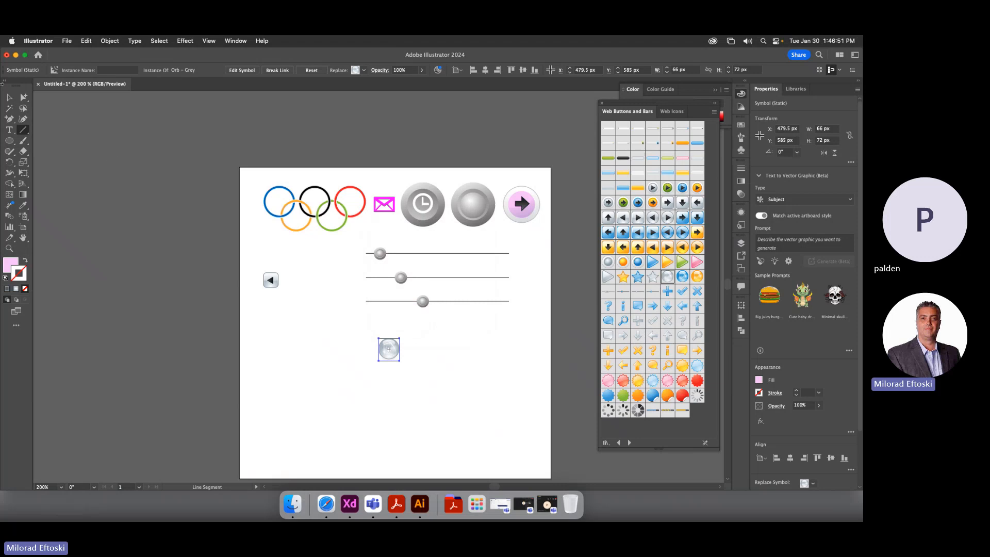
key("v")
left_click_drag(380, 362, 312, 433)
left_click(481, 416)
mouse_move(368, 391)
left_mouse_down()
mouse_move(349, 360)
mouse_move(358, 384)
left_mouse_up()
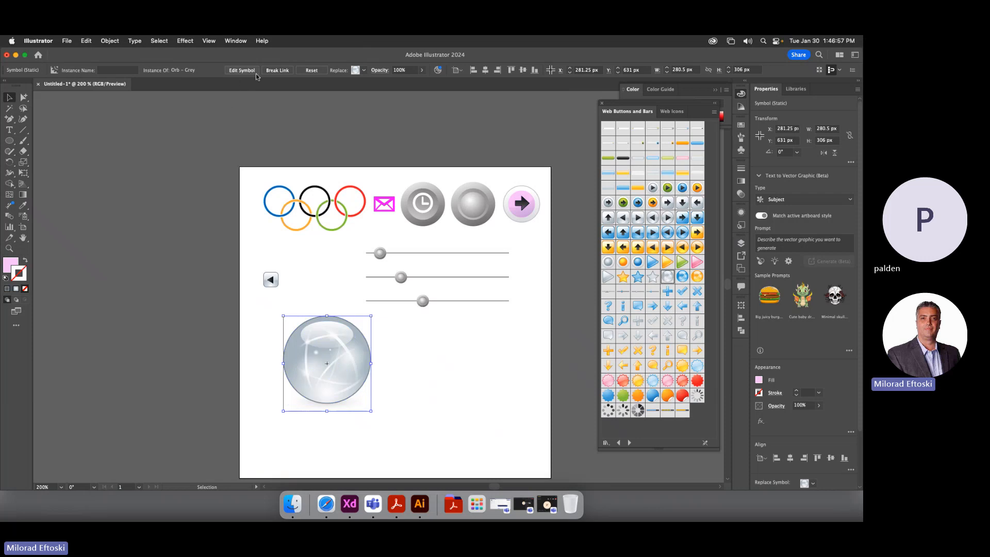
Break the orb's link to its symbol and inspect the artwork up close
left_click(278, 70)
left_click(388, 320)
scroll(353, 366, "up", 5)
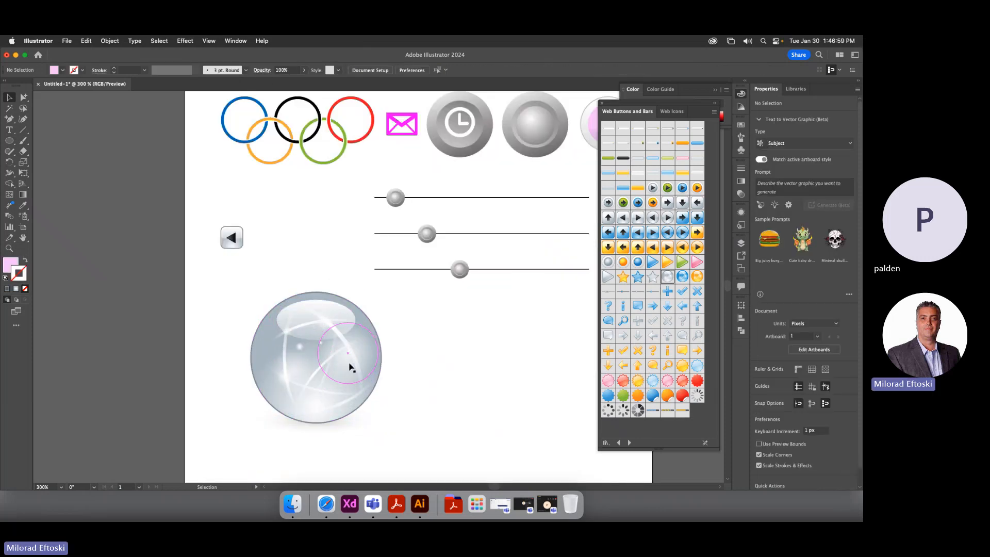
scroll(350, 364, "down", 3)
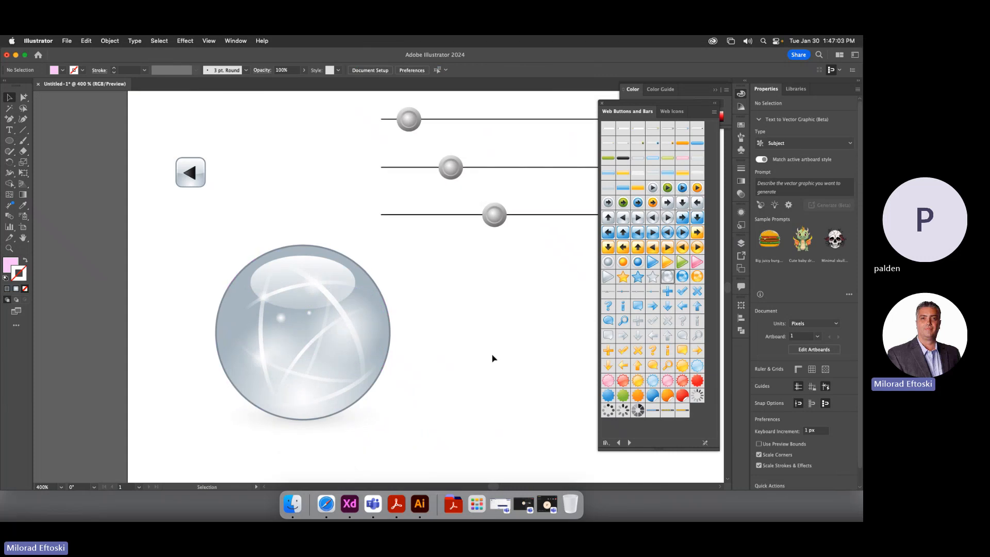
Ungroup the orb artwork and shift its upper highlight ellipse slightly down and to the left
left_click(336, 277)
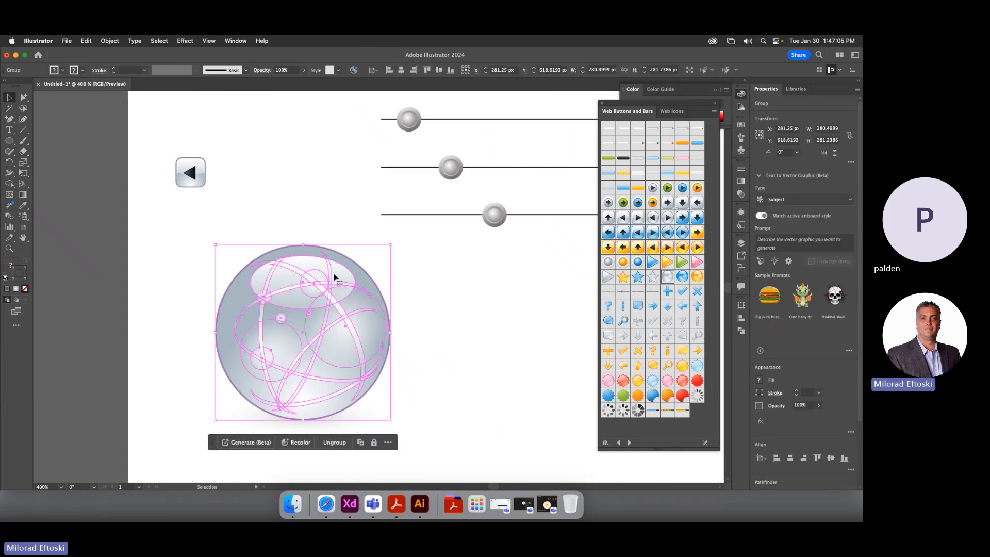
left_click(422, 285)
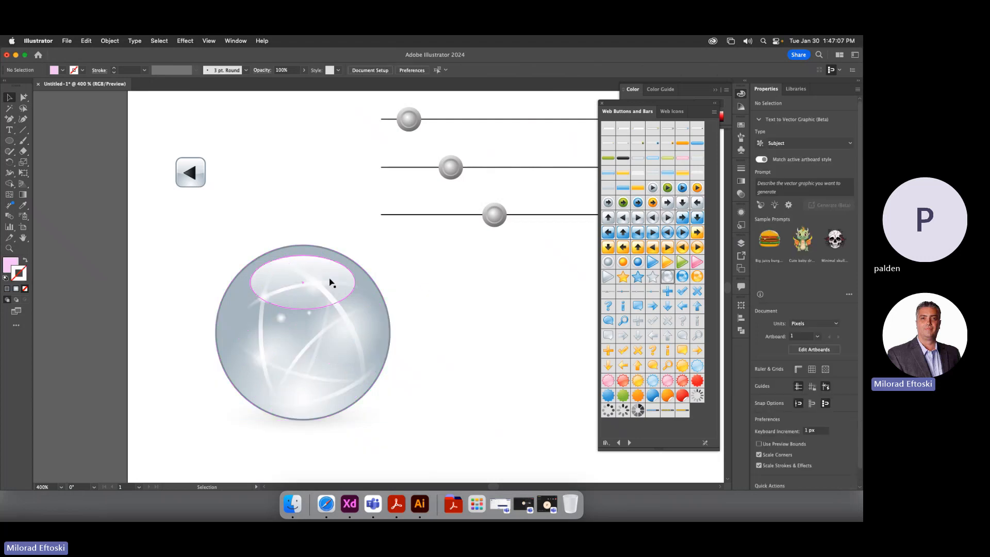
left_click(326, 282)
right_click(326, 282)
left_click(387, 366)
left_click(344, 279)
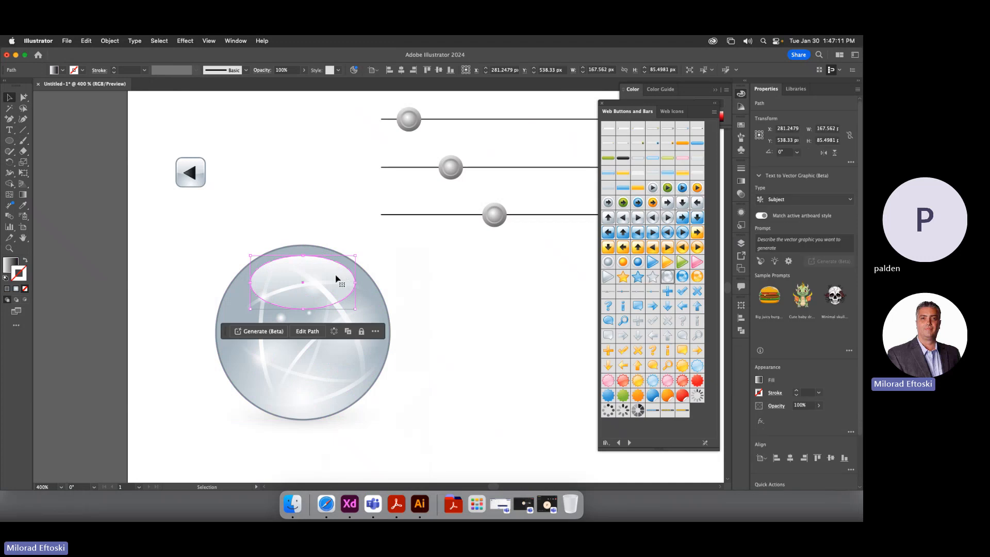
mouse_move(338, 281)
left_mouse_down()
mouse_move(354, 263)
mouse_move(316, 265)
mouse_move(332, 278)
mouse_move(327, 287)
mouse_move(334, 281)
left_mouse_up()
Show the Transparency settings and switch the highlight ellipse's blending mode to Normal
left_click(742, 212)
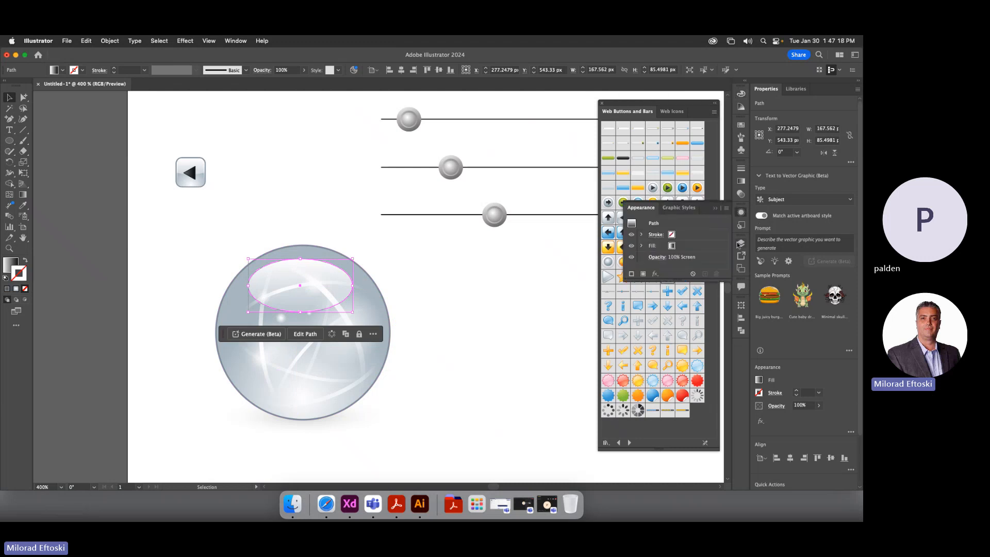
left_click(741, 194)
left_click_drag(683, 164, 457, 167)
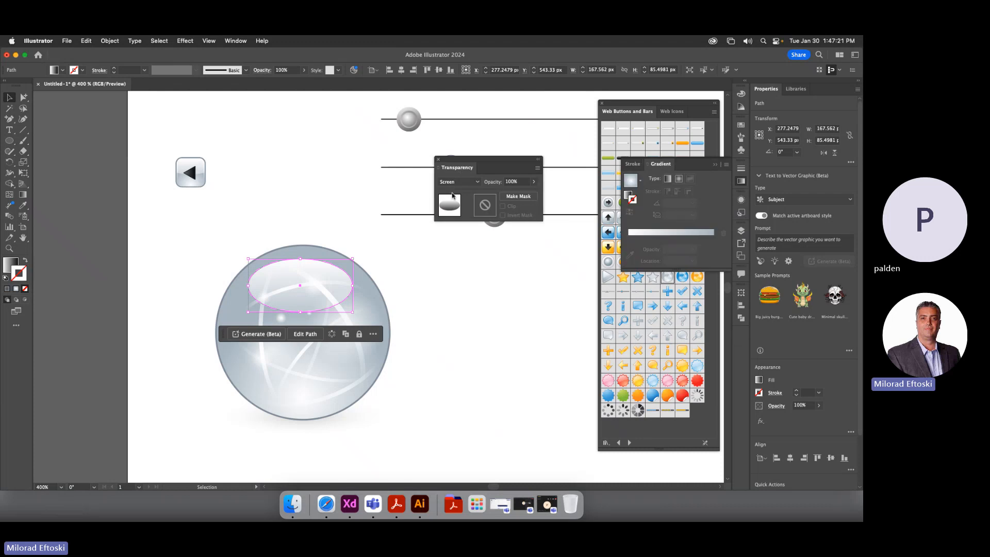
left_click(464, 182)
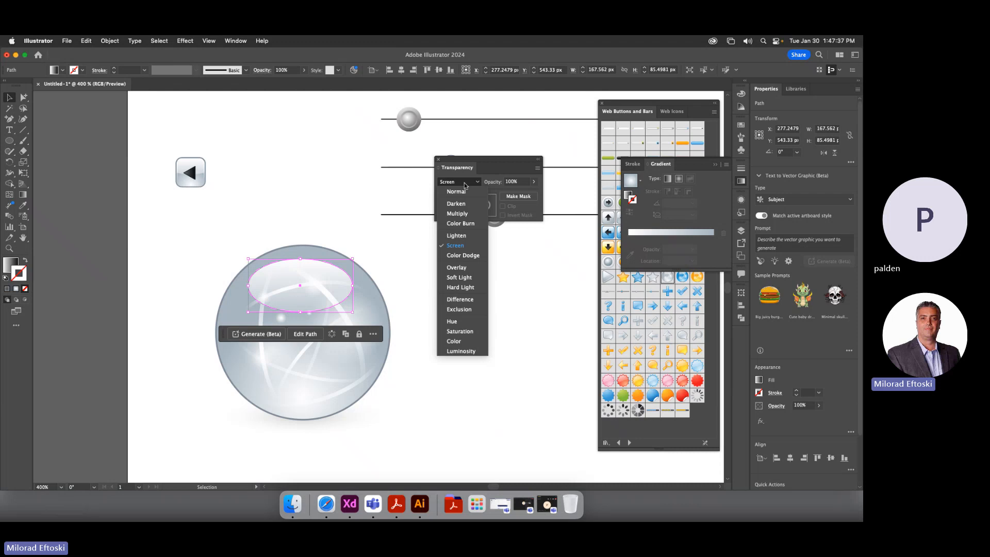
left_click(456, 193)
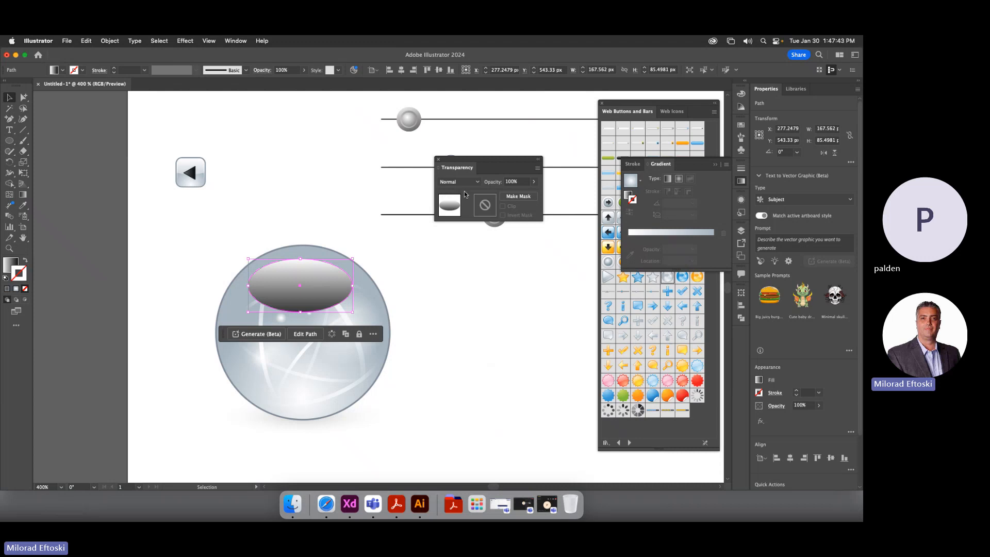
Set the highlight ellipse's blending mode back to Screen and deselect it
left_click(466, 182)
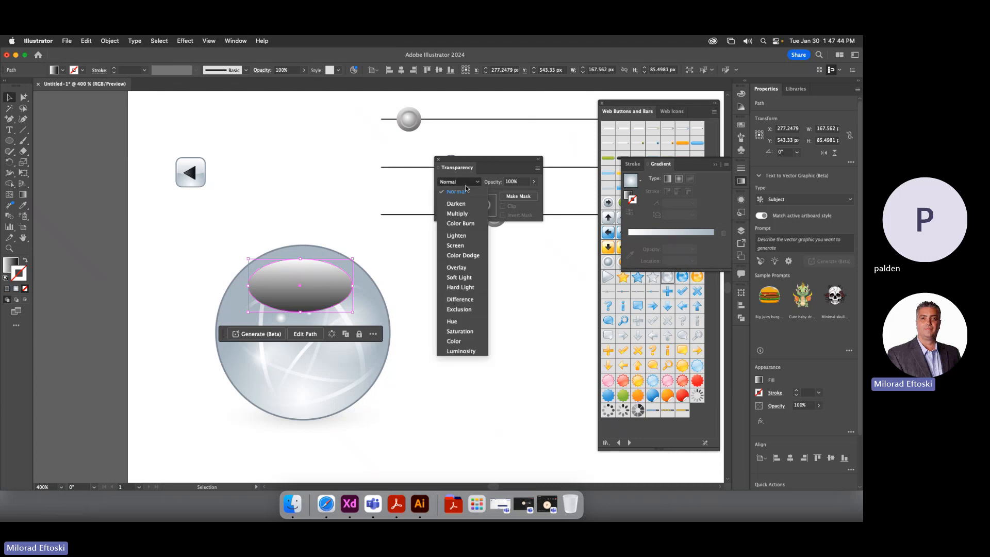
left_click(467, 246)
left_click(434, 264)
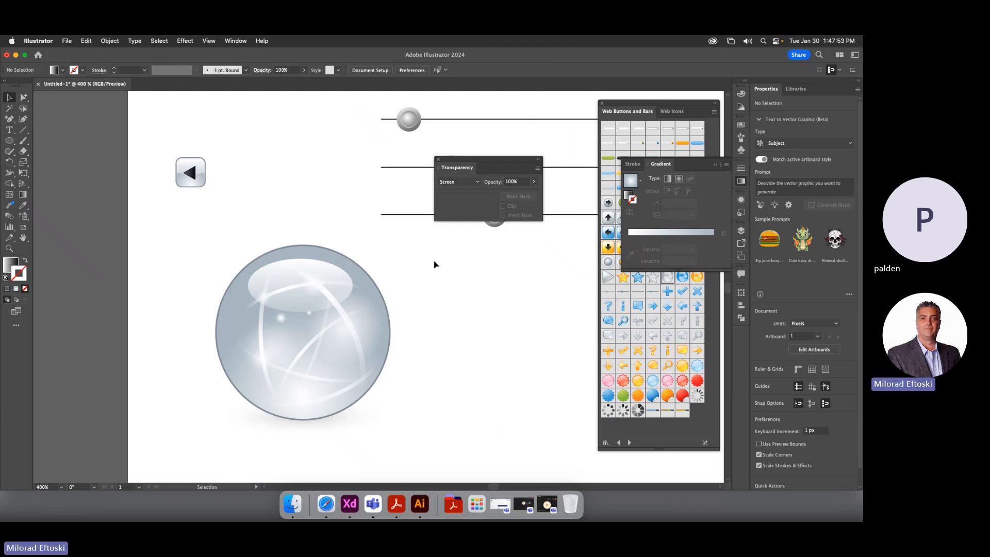
Shift the orb's curved light streak about 11 px right and 18 px up, and view its blending mode options
left_click(318, 281)
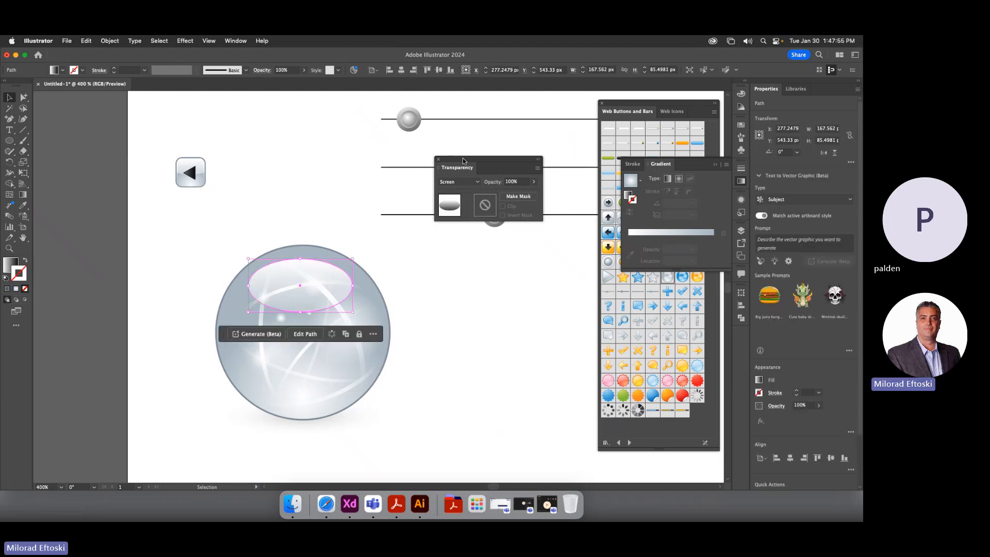
left_click_drag(470, 158, 490, 214)
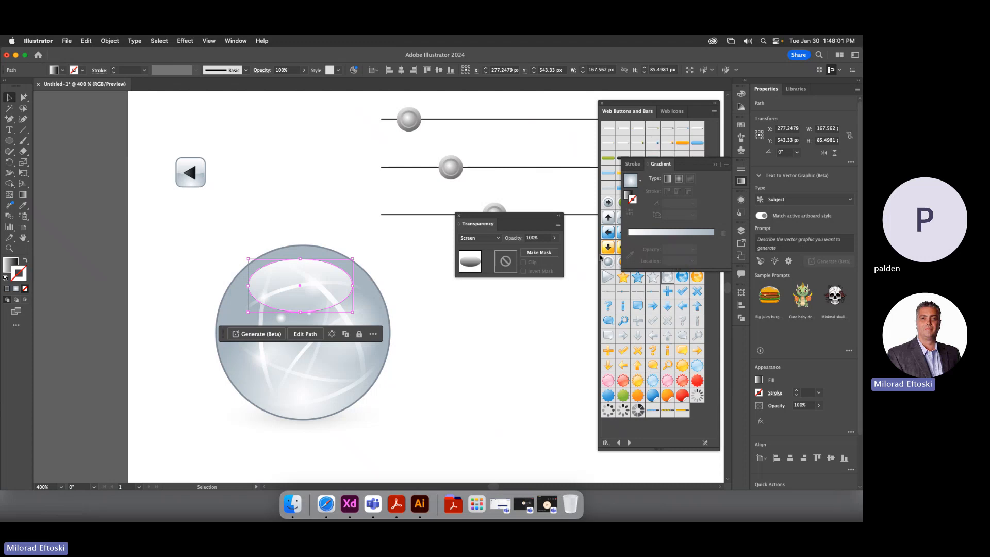
left_click(357, 341)
mouse_move(358, 340)
left_mouse_down()
mouse_move(404, 286)
mouse_move(408, 299)
mouse_move(392, 294)
mouse_move(388, 307)
mouse_move(401, 302)
left_mouse_up()
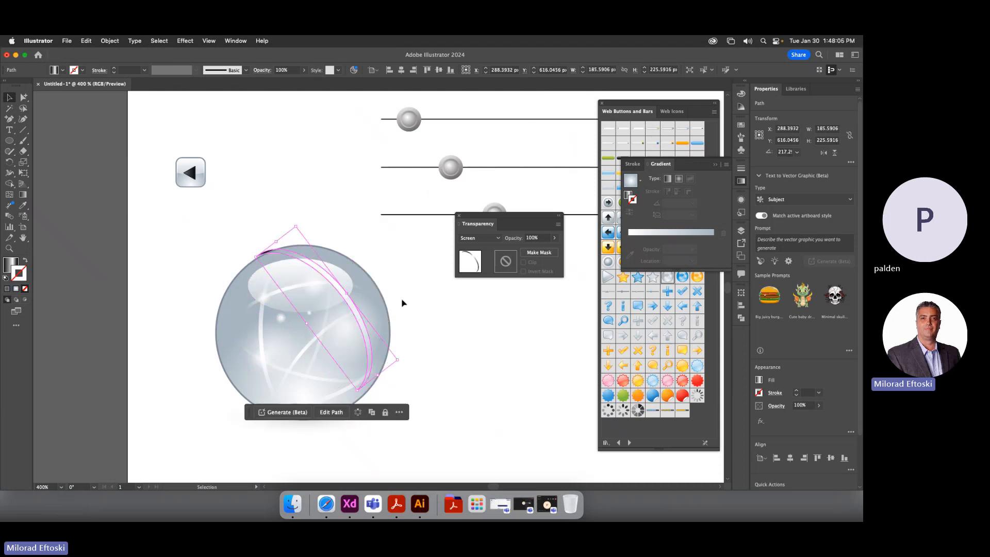
left_click(481, 239)
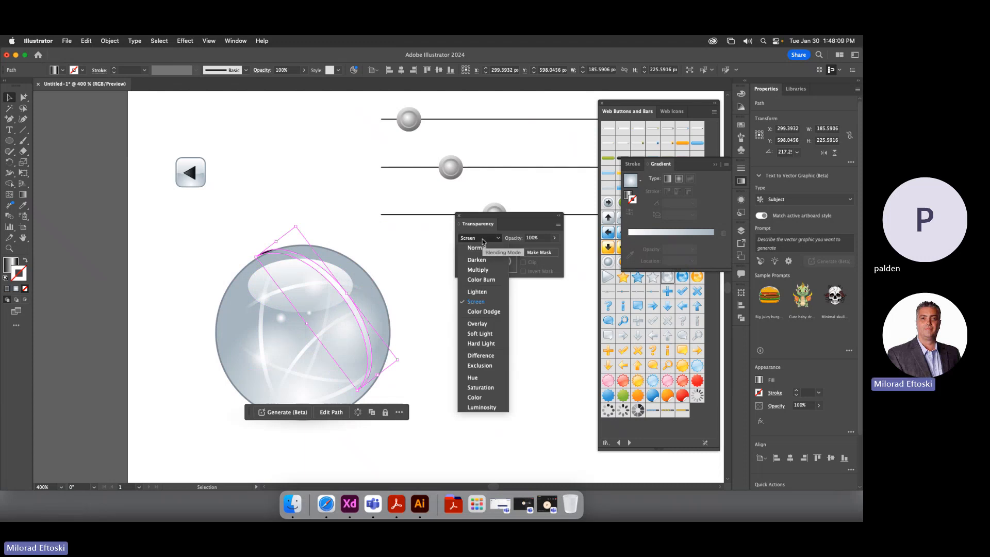
left_click(431, 258)
left_click(431, 258)
Delete all the orb's parts from the artboard
key("super+minus")
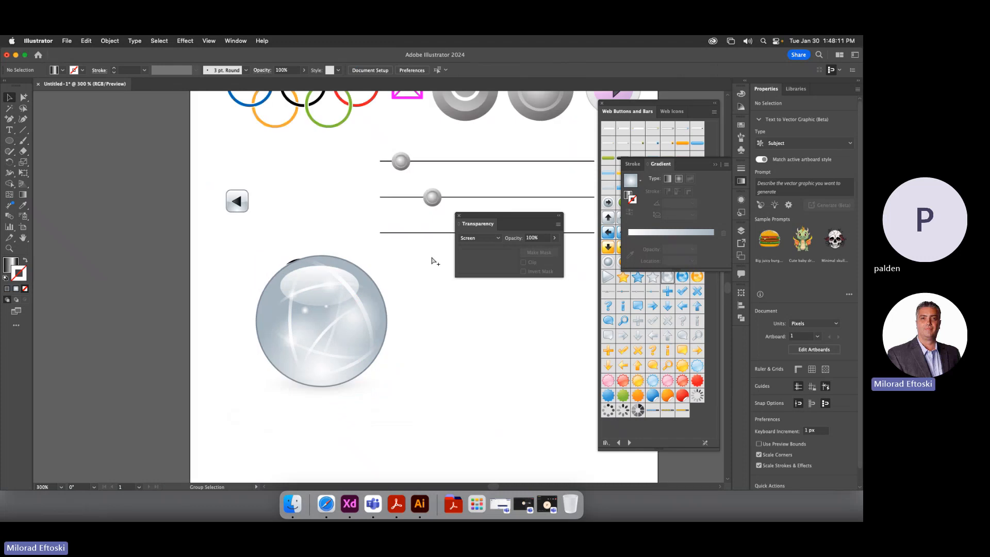
key("super+minus")
scroll(416, 277, "right", 2)
mouse_move(476, 214)
left_mouse_down()
mouse_move(485, 283)
mouse_move(472, 288)
mouse_move(540, 299)
left_mouse_up()
left_click(737, 183)
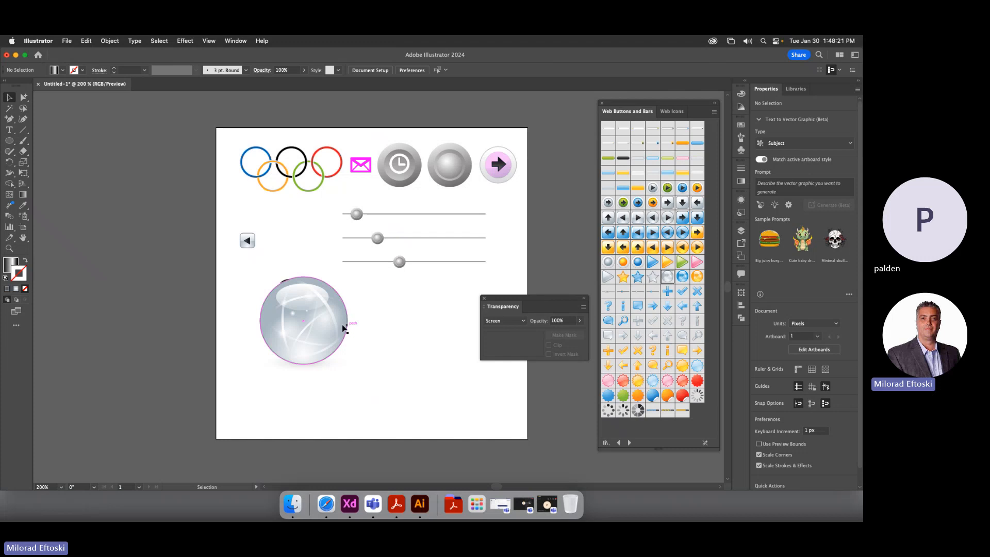
left_click_drag(261, 283, 341, 397)
key("Delete")
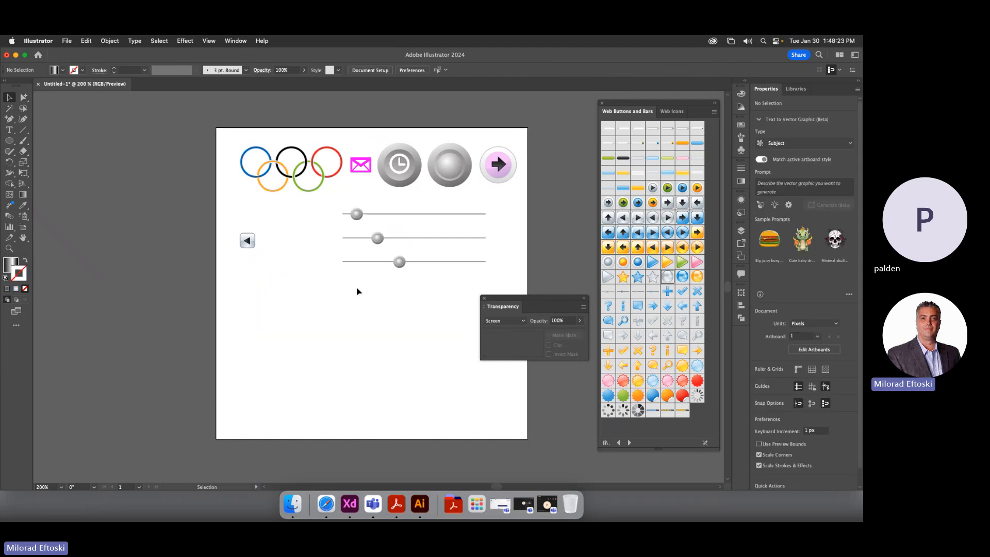
Close the floating Transparency settings
left_click_drag(507, 307, 483, 359)
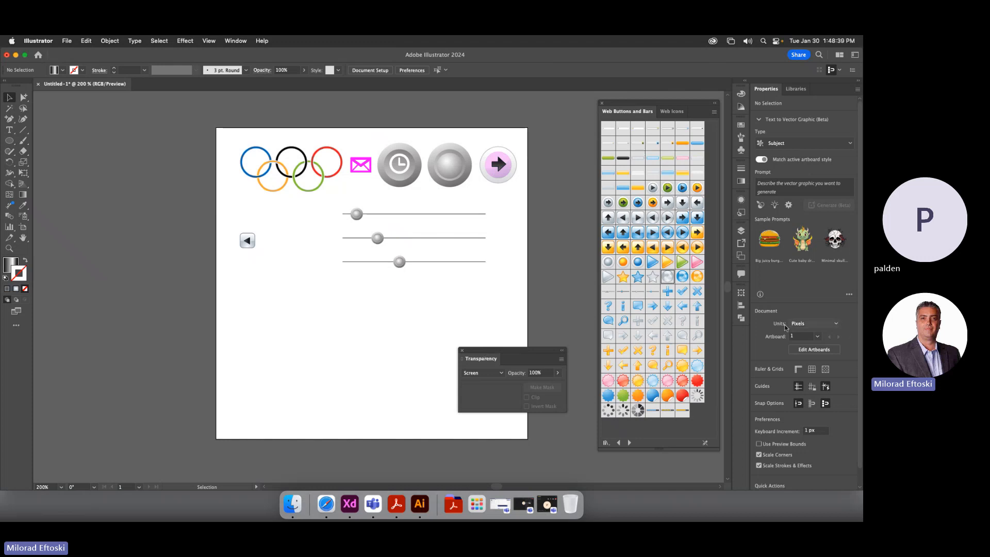
left_click_drag(514, 351, 523, 354)
left_click(471, 354)
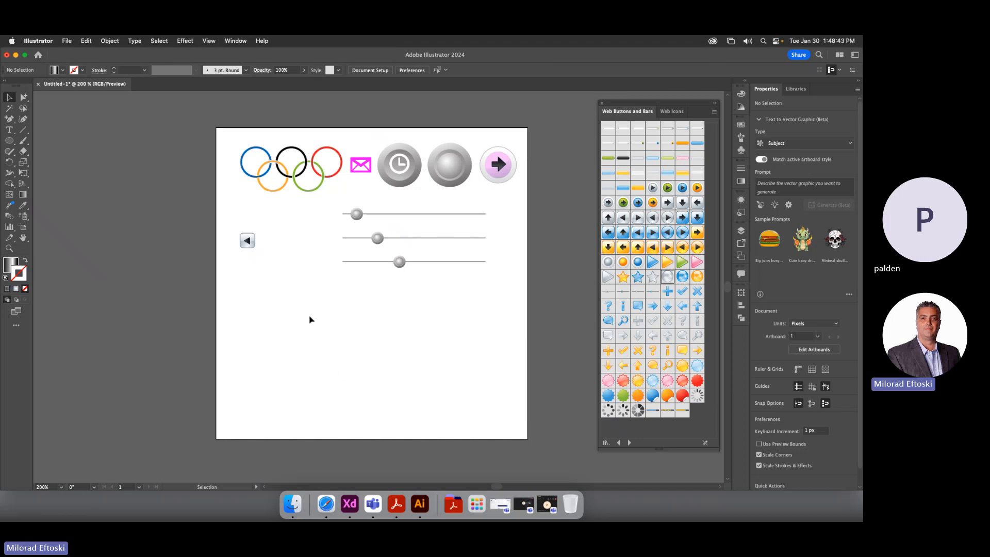
Enlarge the back-arrow button to 106 × 106 px and position it just left of the sliders
left_click_drag(247, 241, 321, 234)
left_click(331, 280)
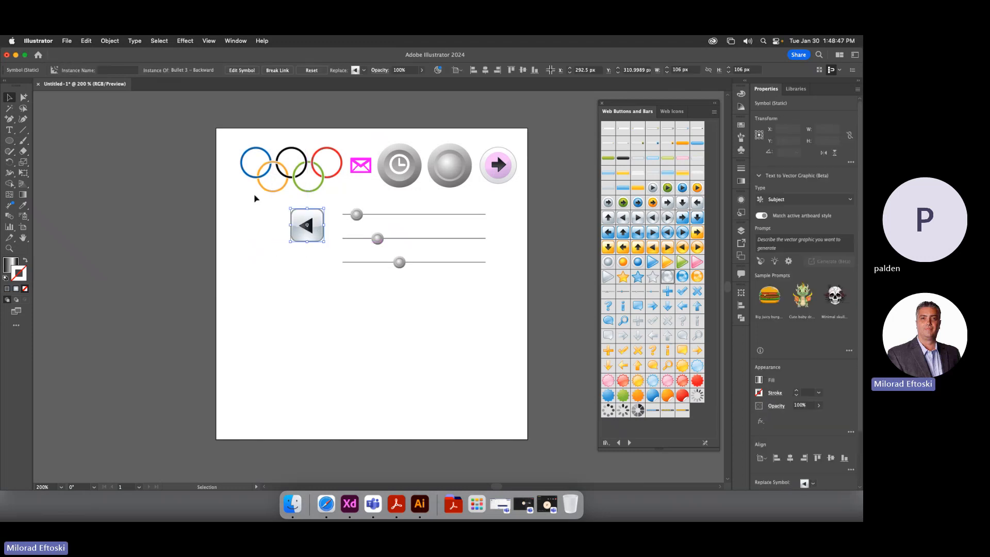
Save the document locally on the Desktop as ui kit.ai in Adobe Illustrator format, accepting the Illustrator 2020 save options
left_click(67, 41)
left_click(129, 122)
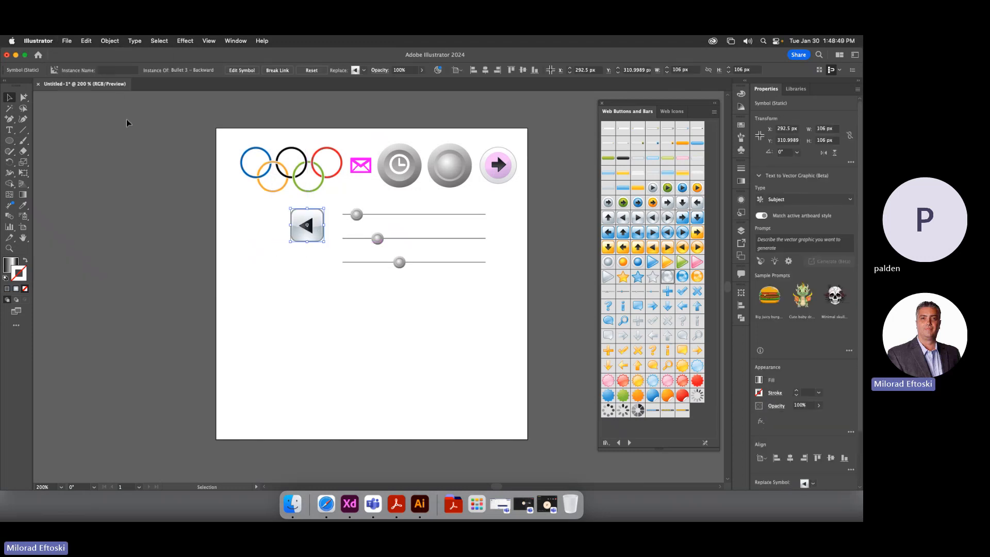
left_click(129, 122)
left_click(67, 41)
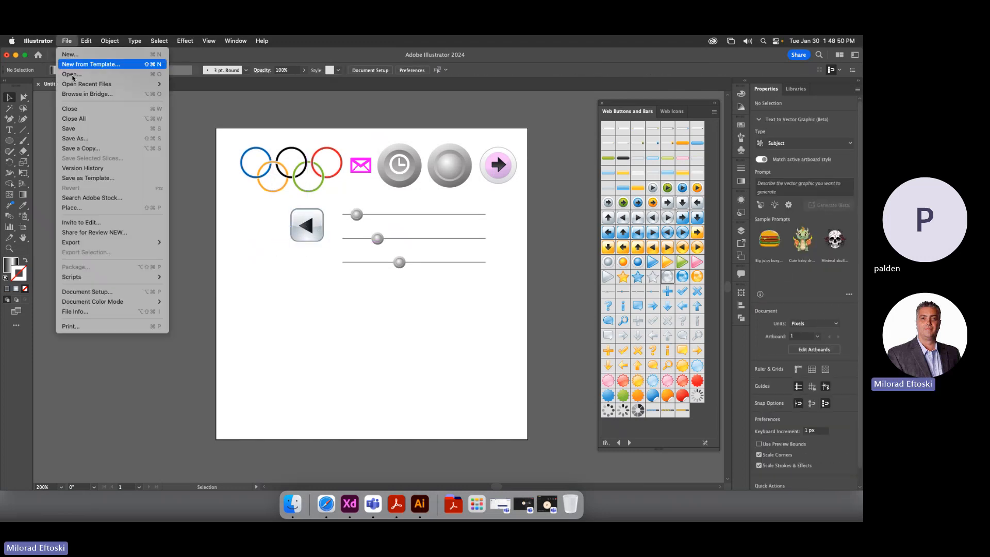
left_click(82, 139)
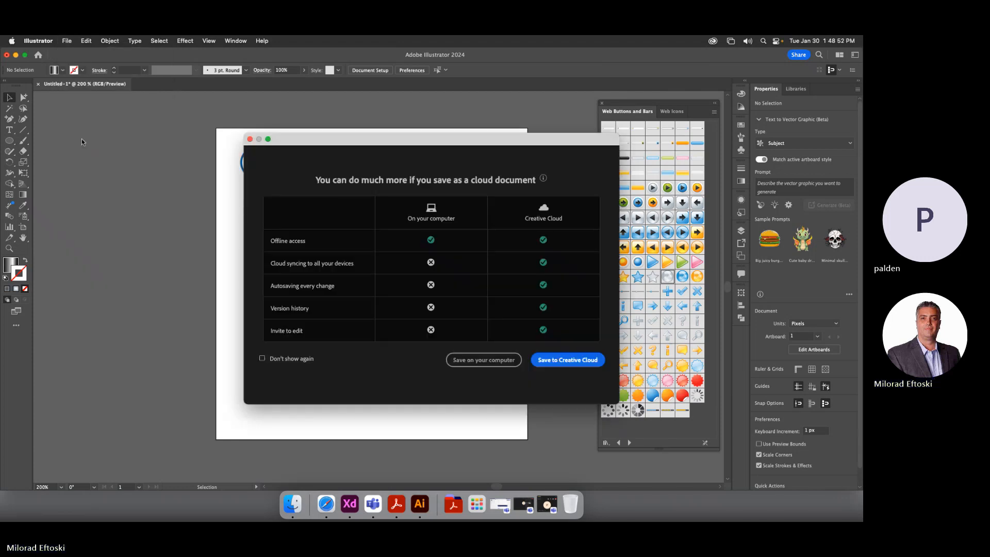
left_click(467, 362)
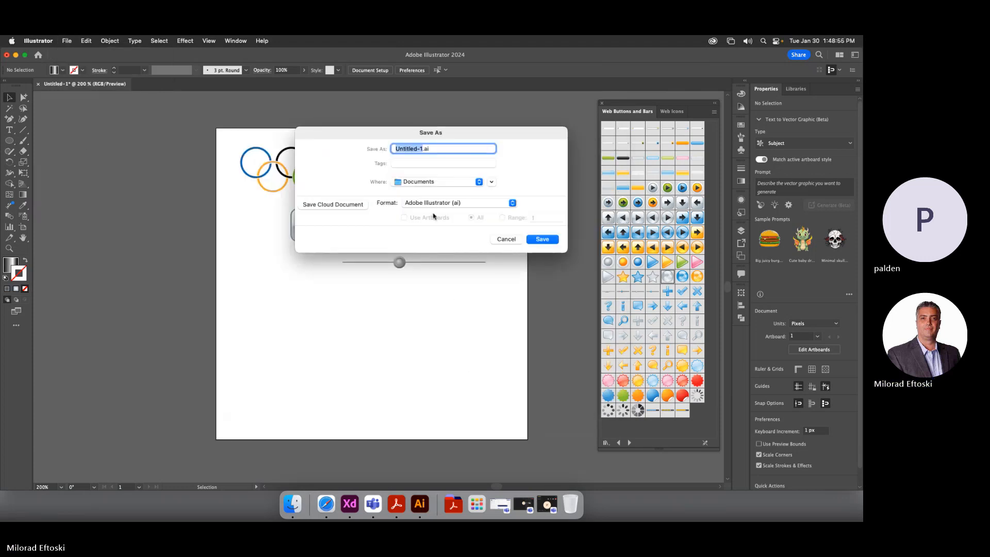
type("ui kit")
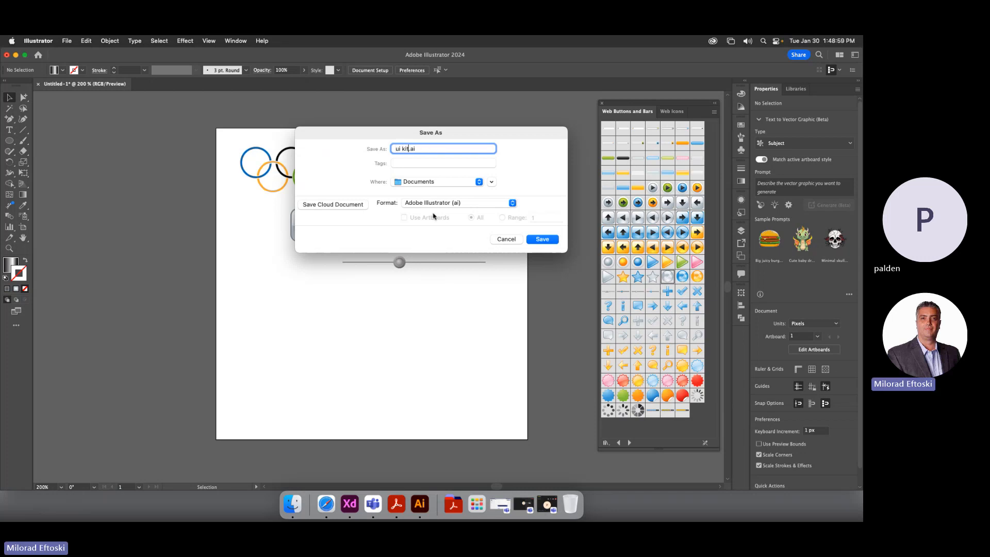
key("super+d")
left_click(492, 183)
left_click(577, 312)
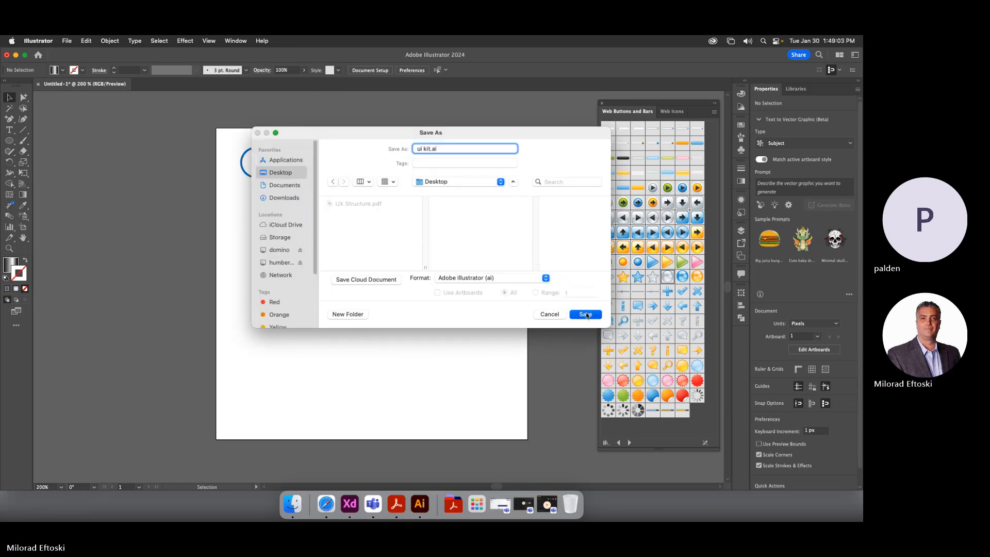
left_click(517, 396)
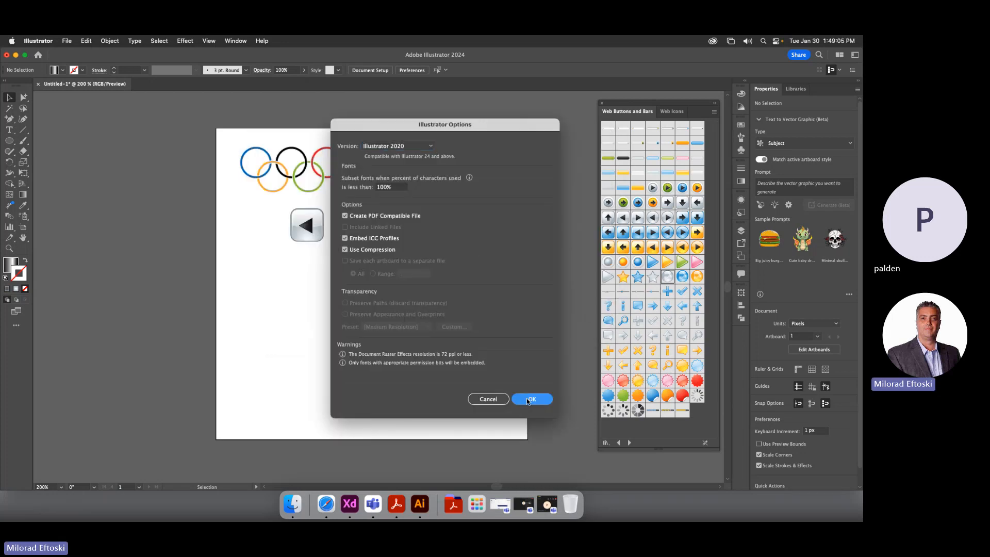
Clear the desktop by minimizing the Illustrator and browser windows and closing the XD start window
left_click(16, 55)
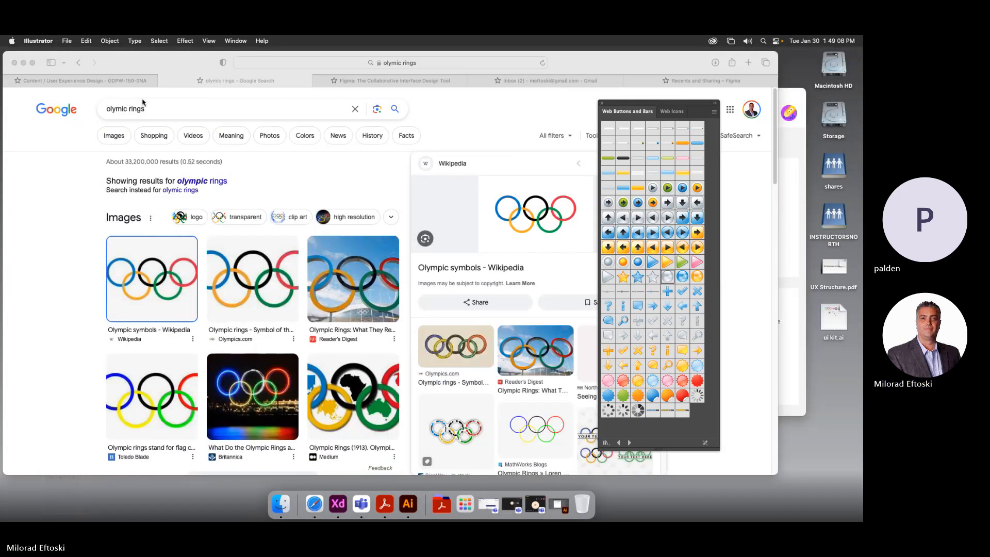
left_click(23, 62)
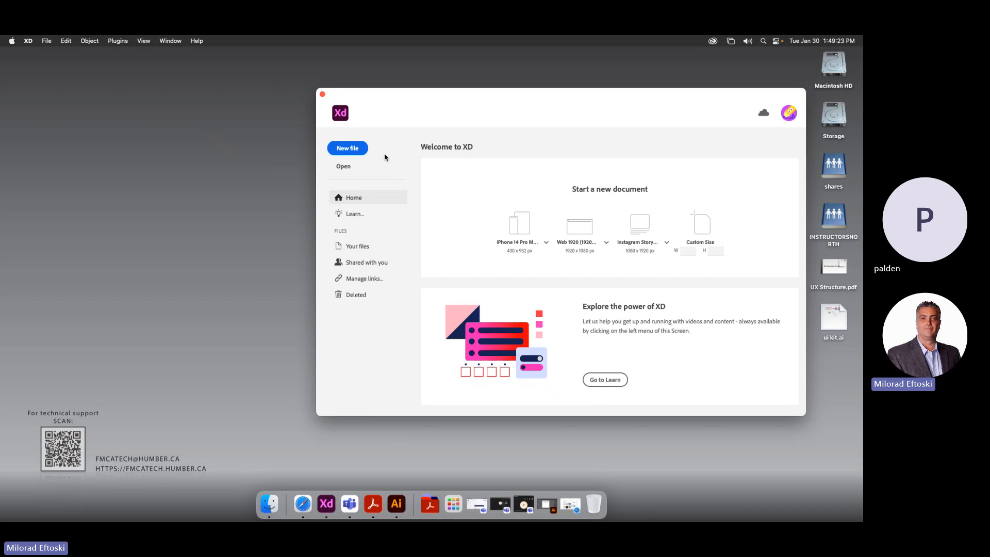
left_click_drag(382, 98, 242, 97)
left_click(183, 93)
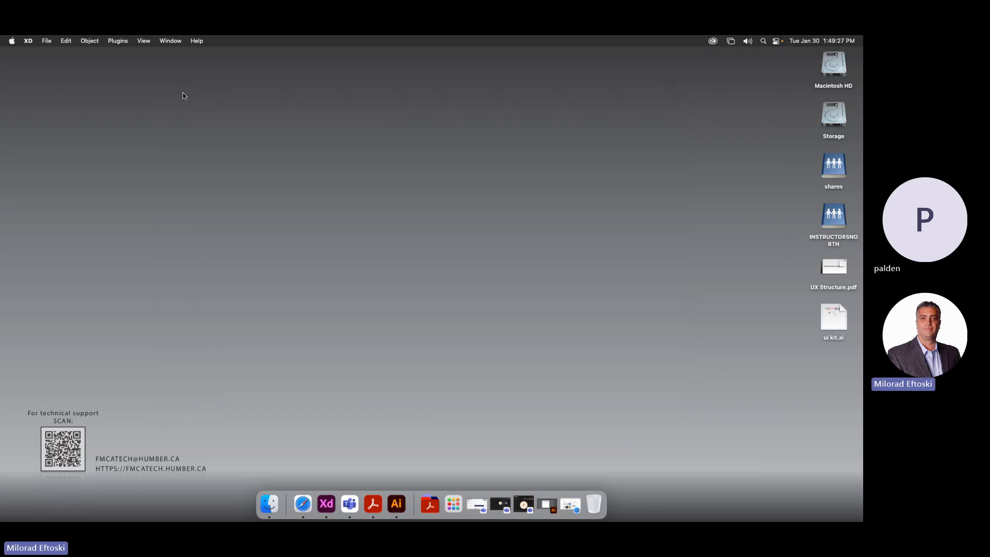
Open the desktop file ui kit.ai with Adobe XD and shift its window toward the screen's upper-left area
left_click(841, 321)
right_click(836, 309)
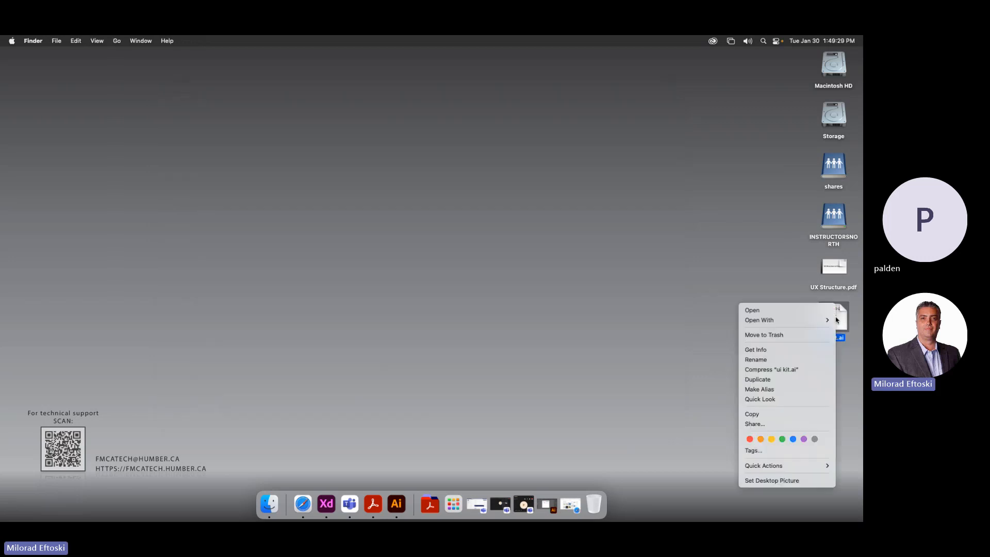
mouse_move(800, 321)
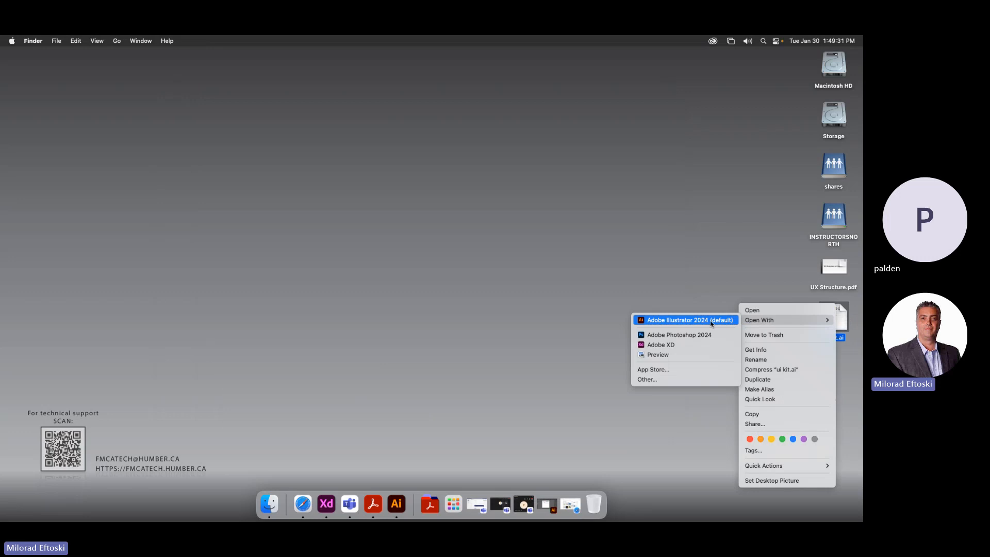
left_click(689, 348)
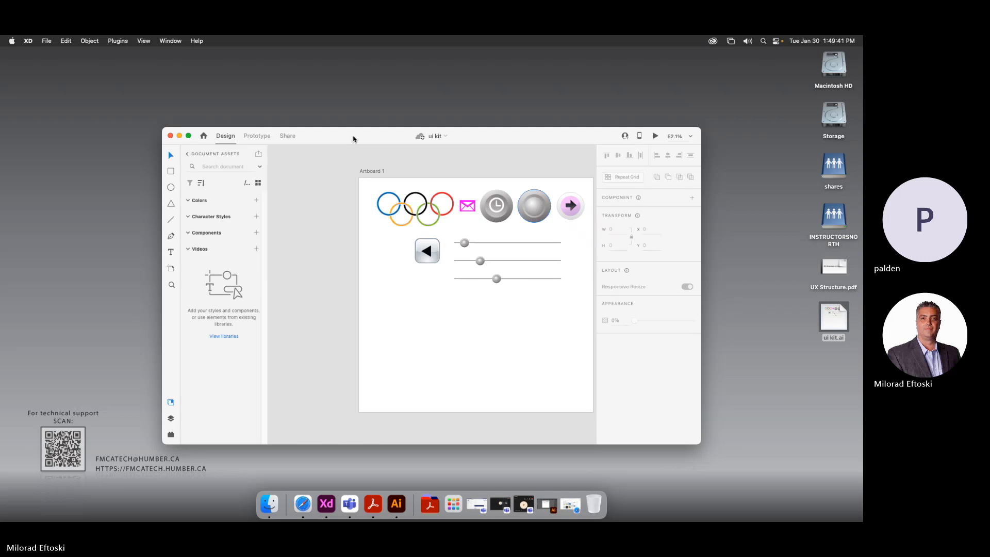
left_click_drag(352, 137, 285, 112)
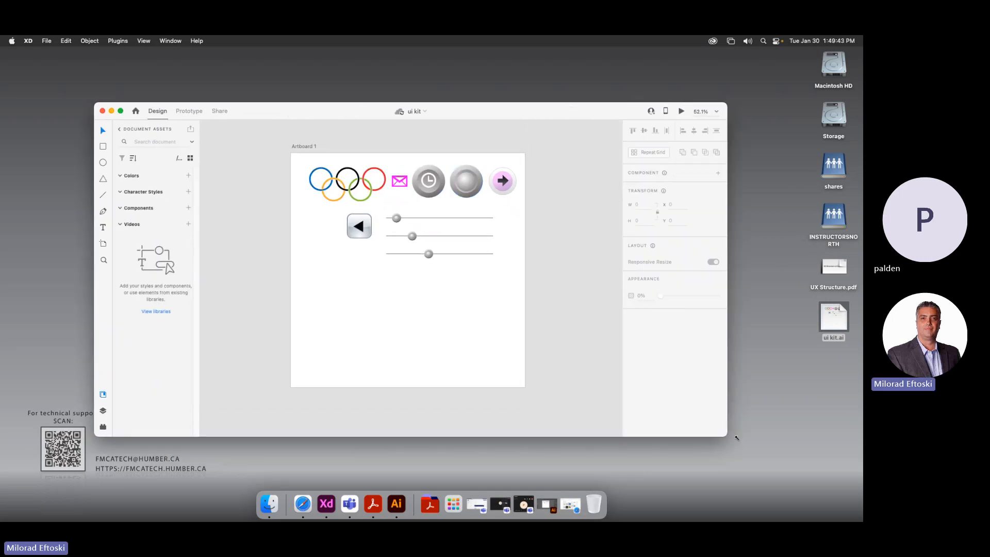
Shift the back-arrow button slightly left on the artboard and try moving the clock button as well
mouse_move(363, 235)
left_mouse_down()
mouse_move(343, 263)
mouse_move(359, 234)
left_mouse_up()
left_click(551, 299)
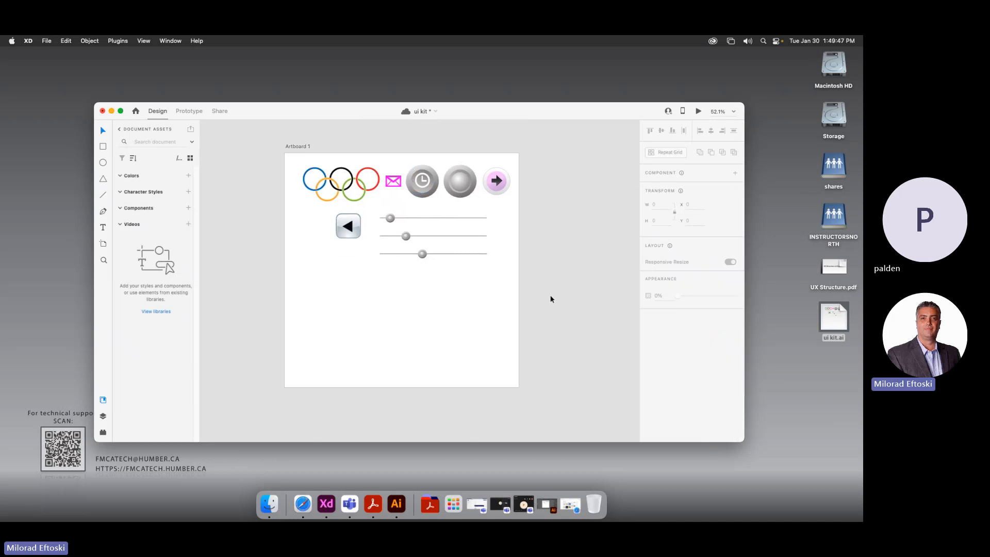
mouse_move(412, 173)
left_mouse_down()
mouse_move(445, 168)
mouse_move(422, 181)
left_mouse_up()
left_click(447, 295)
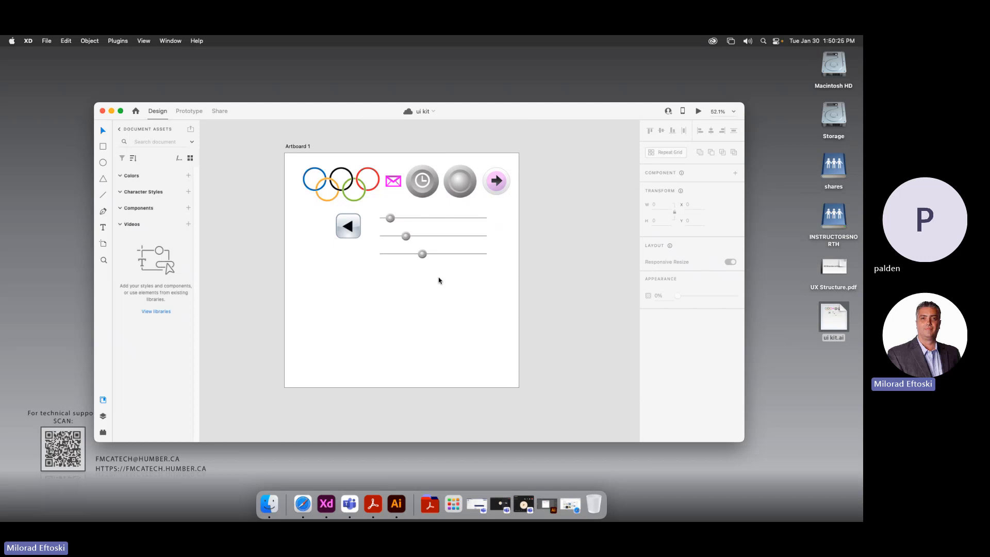
Reposition the ui kit document window and close the document
left_click_drag(351, 111, 312, 81)
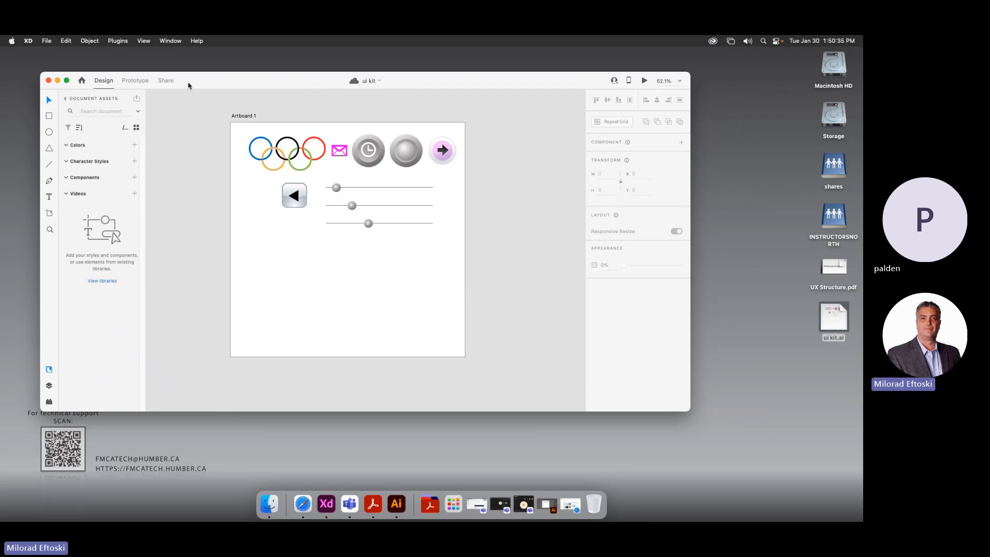
left_click_drag(188, 84, 207, 87)
key("super+w")
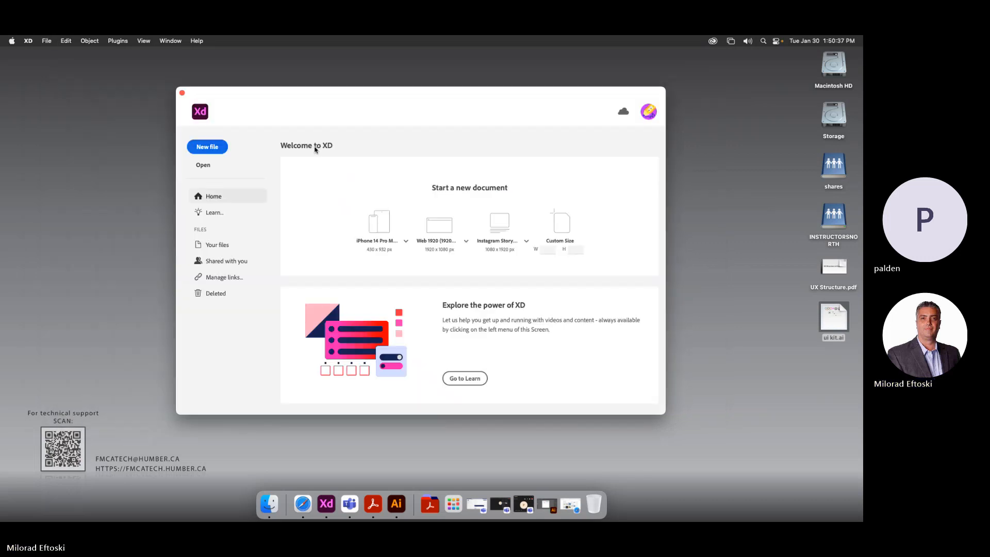
Create a new 1920 × 1080 web document, enlarge its window slightly and dismiss the color profile notice
left_click_drag(284, 108, 277, 103)
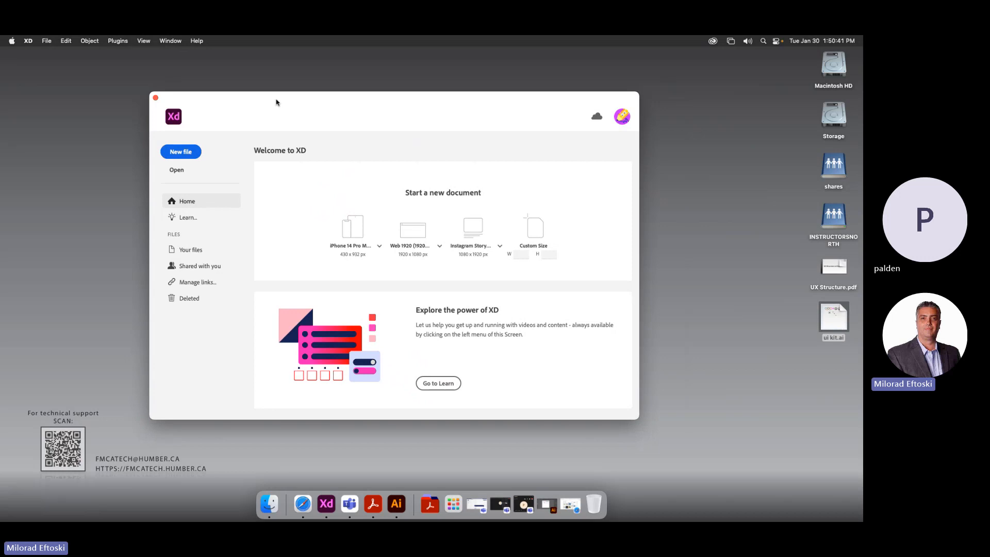
left_click(181, 152)
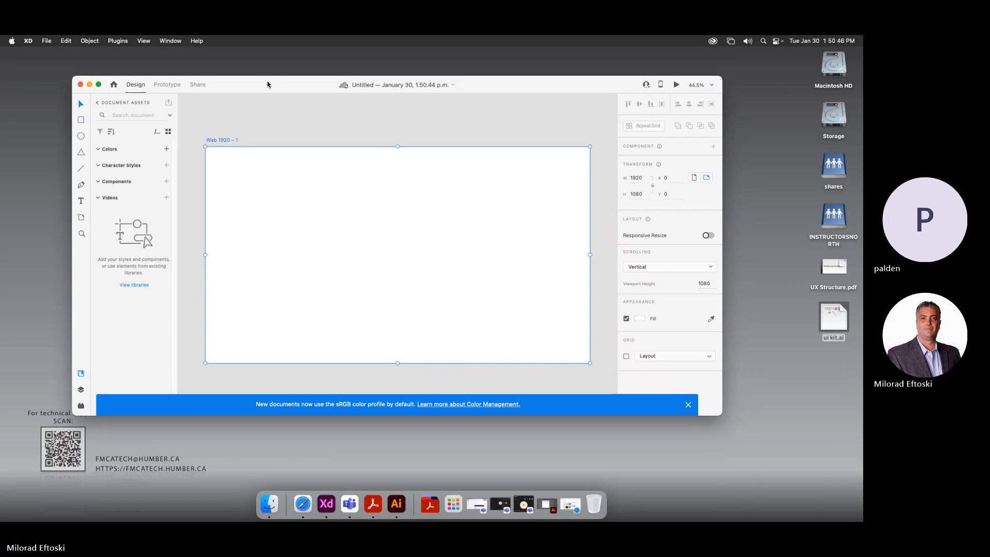
left_click_drag(267, 84, 259, 81)
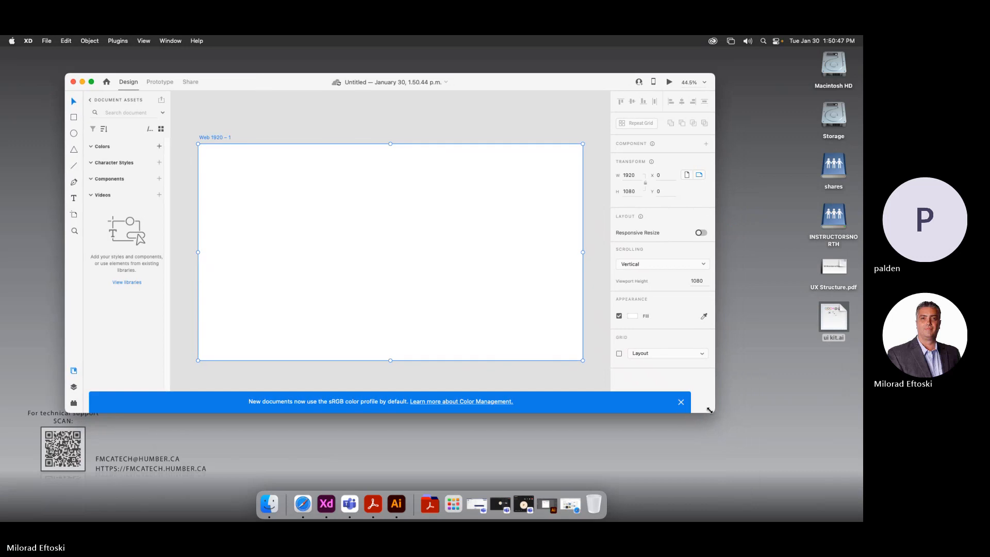
left_click_drag(715, 412, 734, 448)
left_click(700, 435)
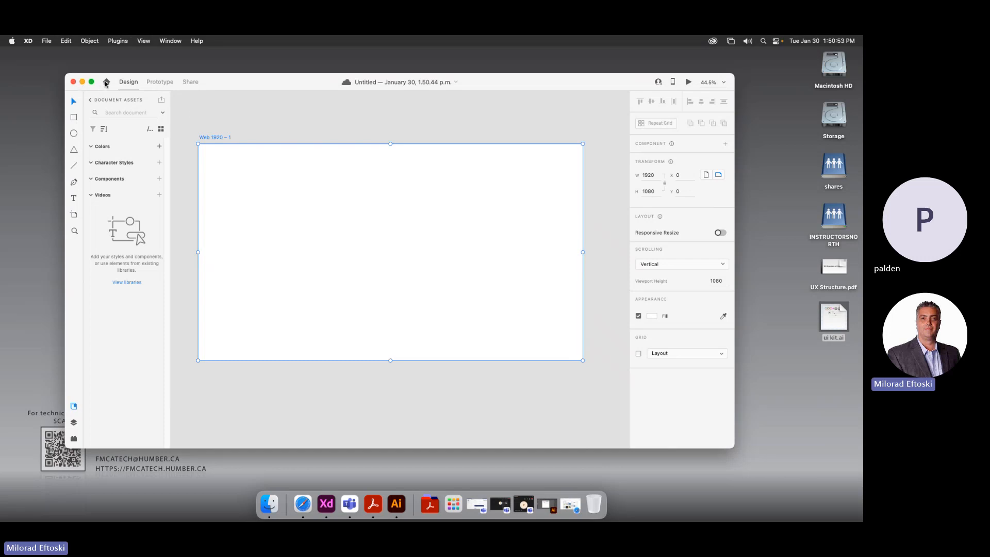
Show and close the home screen, quit Adobe XD and launch it again from the installed applications
left_click(106, 82)
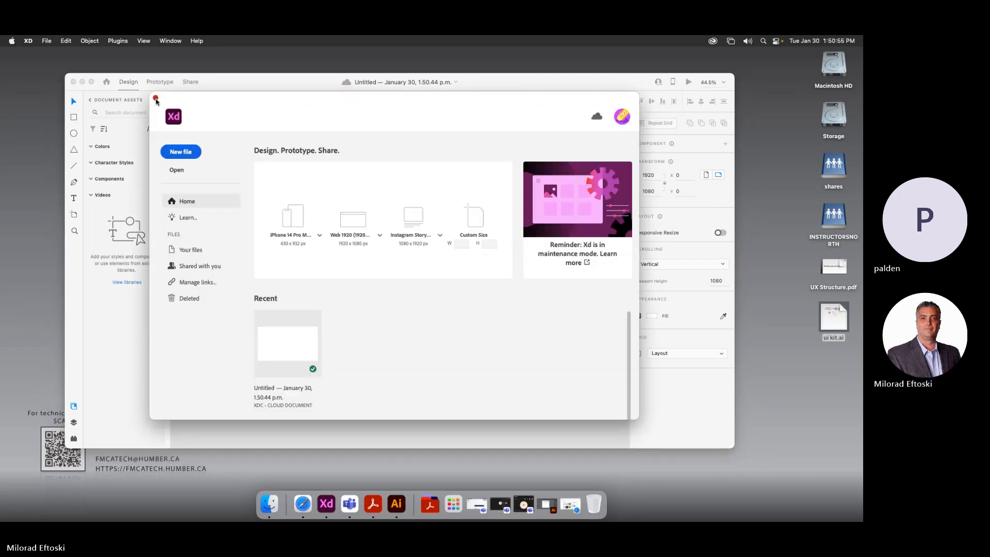
left_click(156, 97)
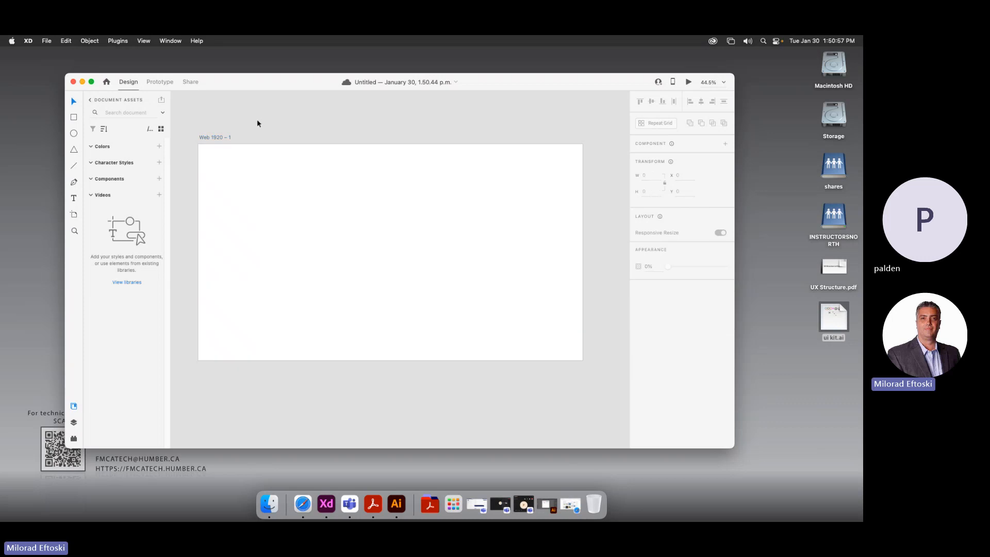
key("super+q")
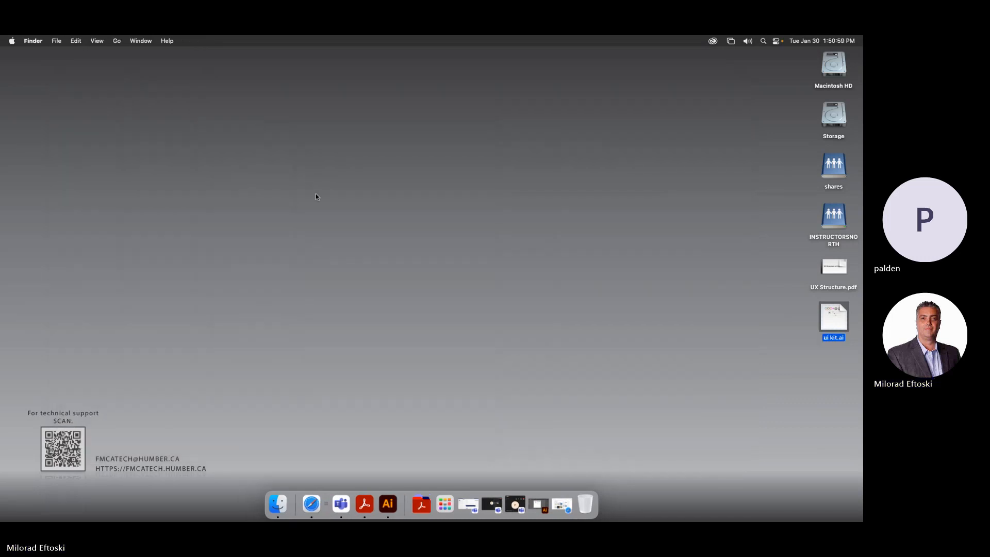
left_click(341, 225)
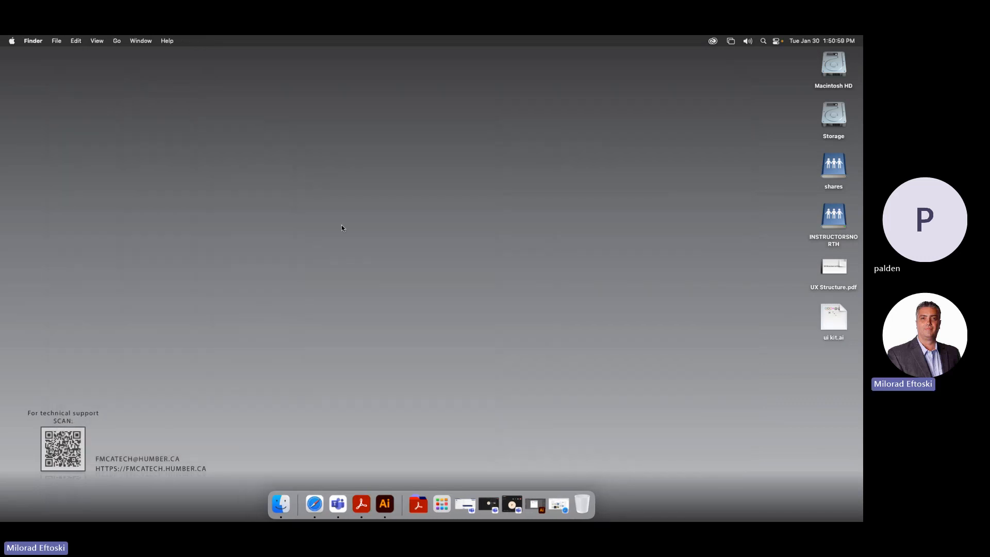
key("F4")
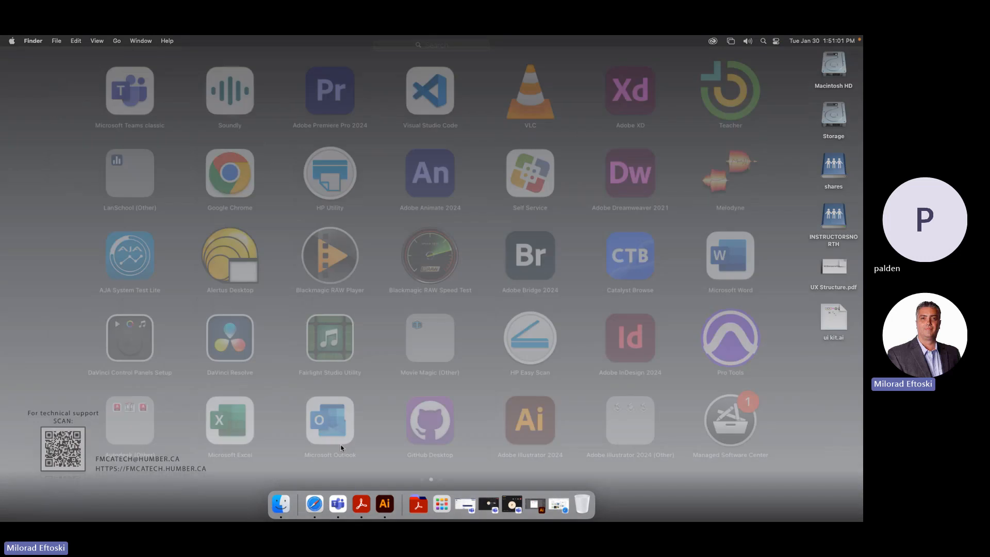
left_click(620, 112)
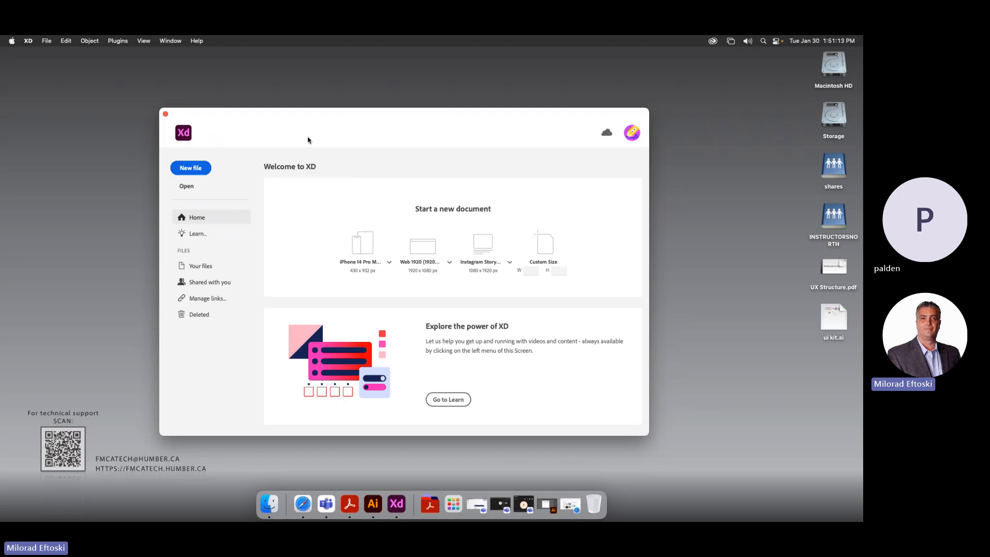
Review the preset artboard sizes offered for phone, web and social media documents on the start screen
left_click(351, 246)
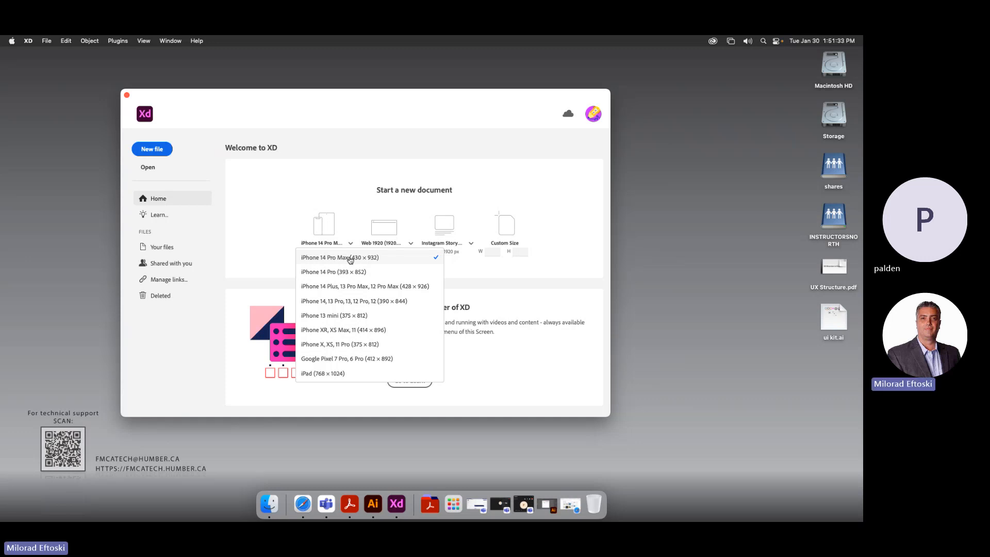
left_click(259, 234)
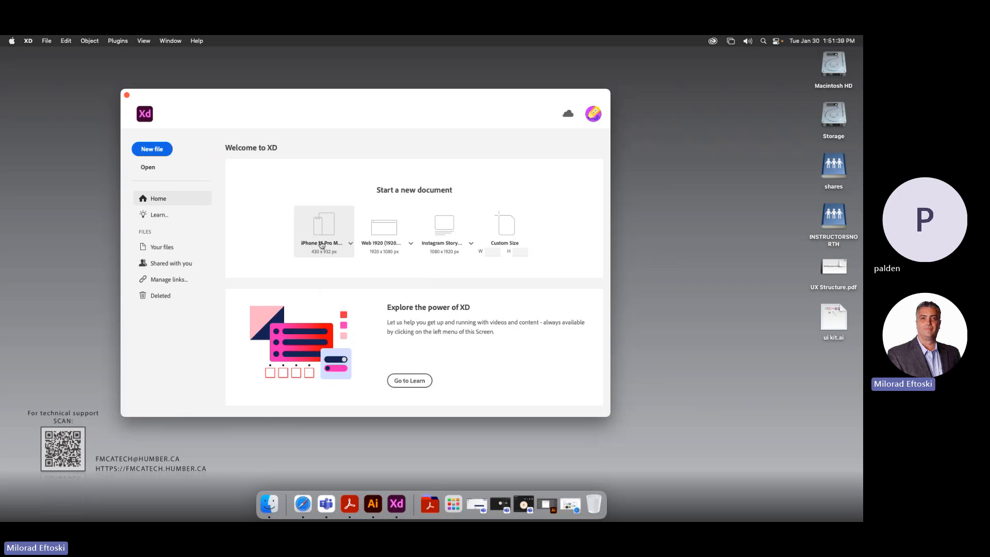
left_click(392, 246)
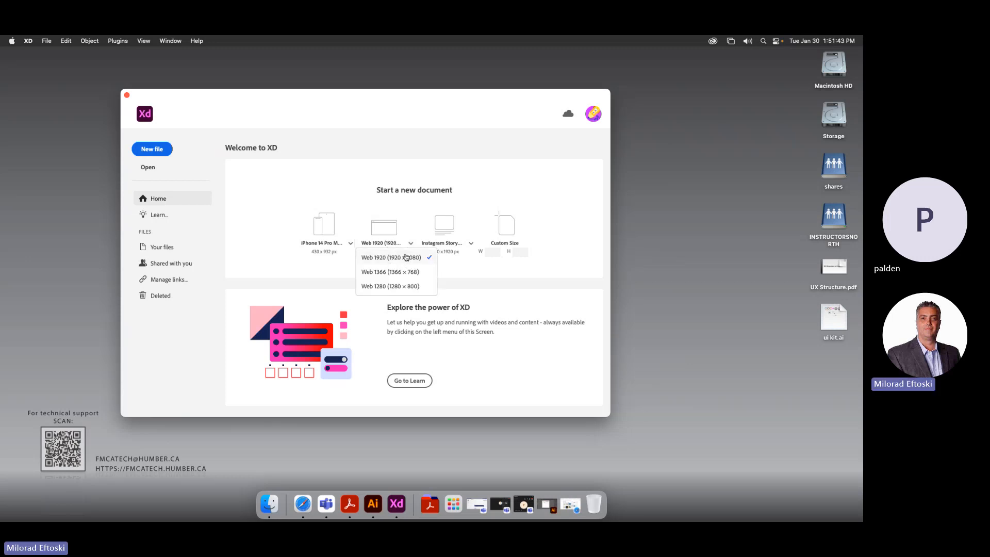
left_click(403, 247)
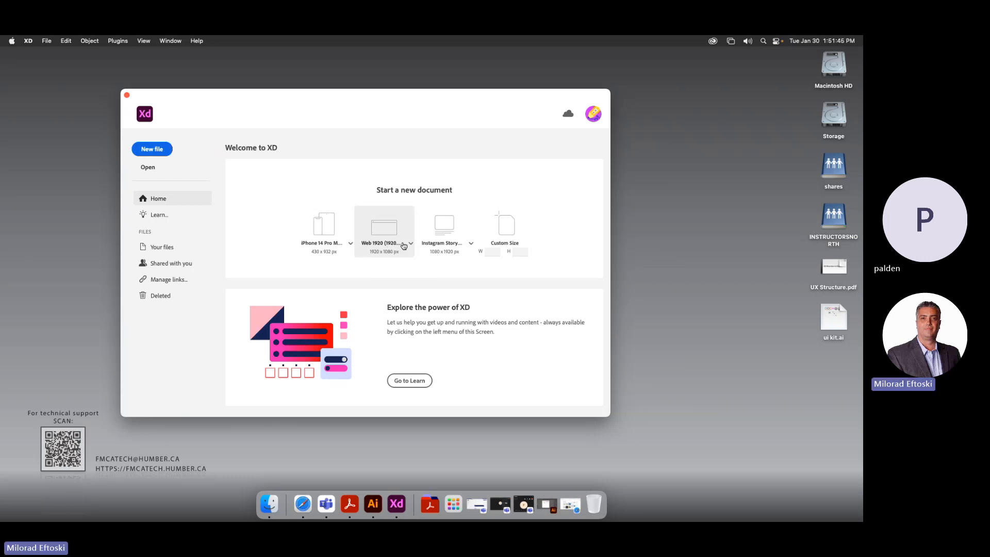
left_click(461, 246)
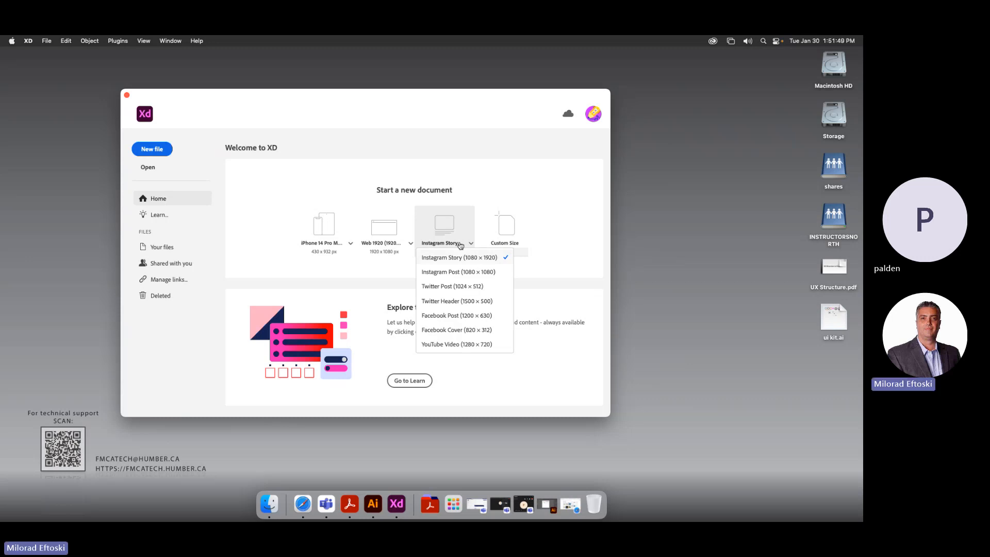
left_click(549, 244)
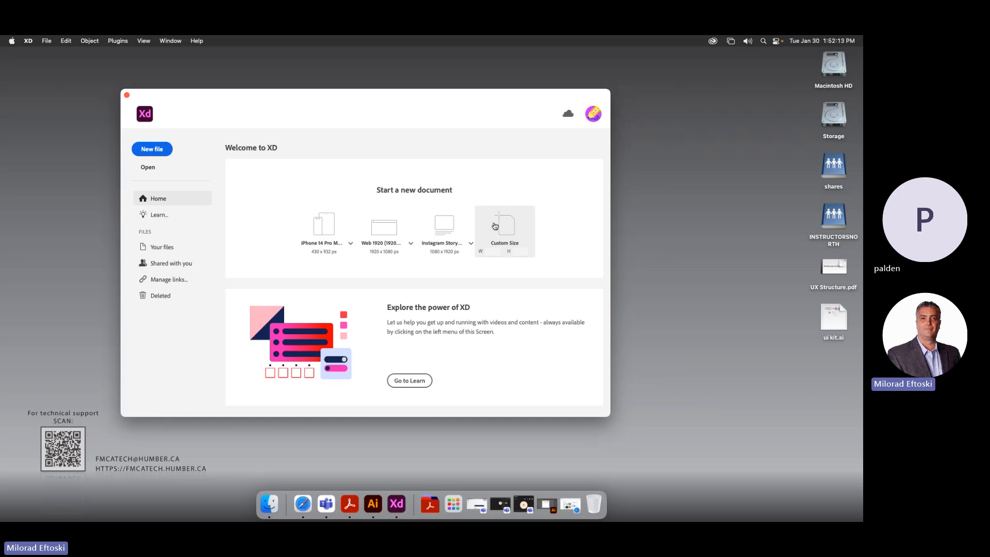
left_click_drag(233, 102, 249, 110)
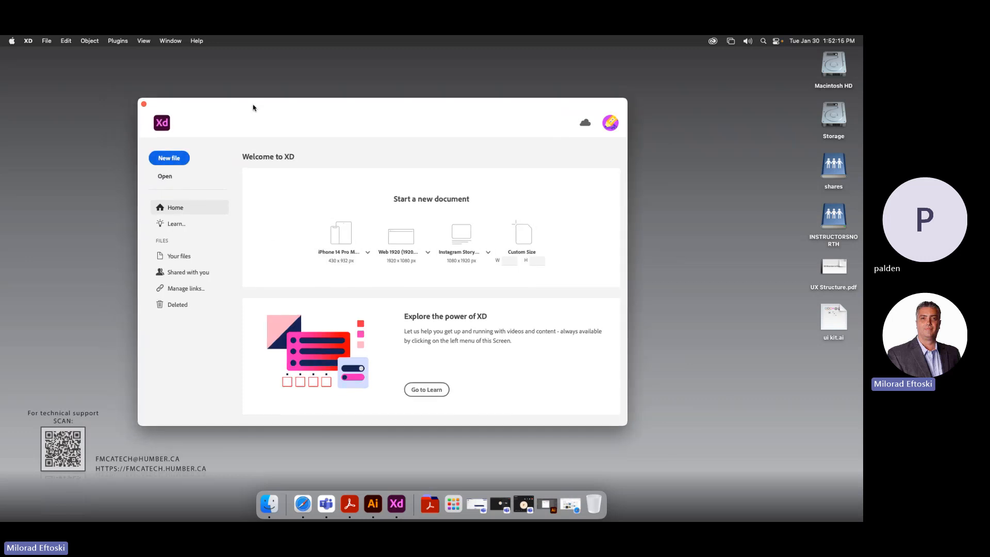
Create a new 1920 × 1080 web document, enlarge its window and move the artboard to about X 105, Y -12
left_click(173, 160)
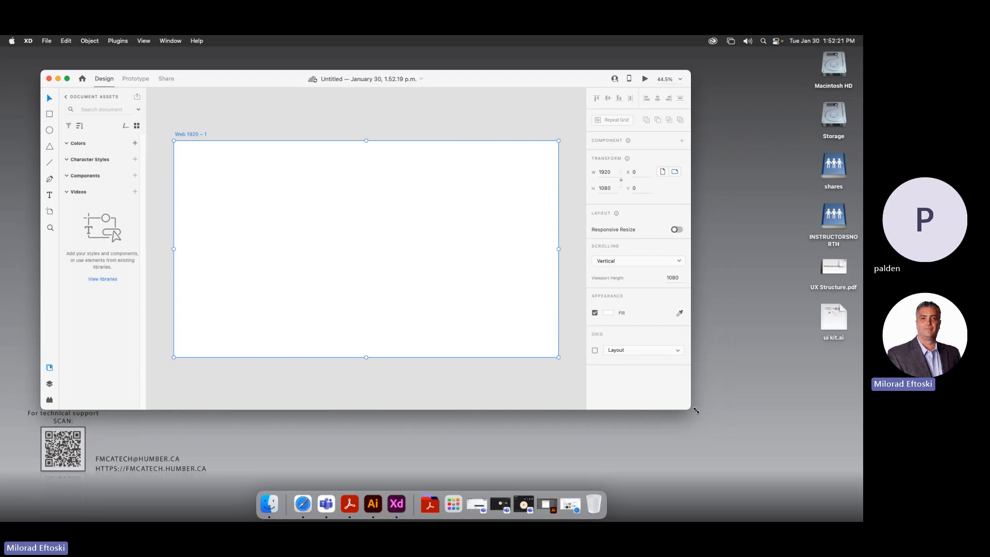
left_click_drag(690, 410, 753, 441)
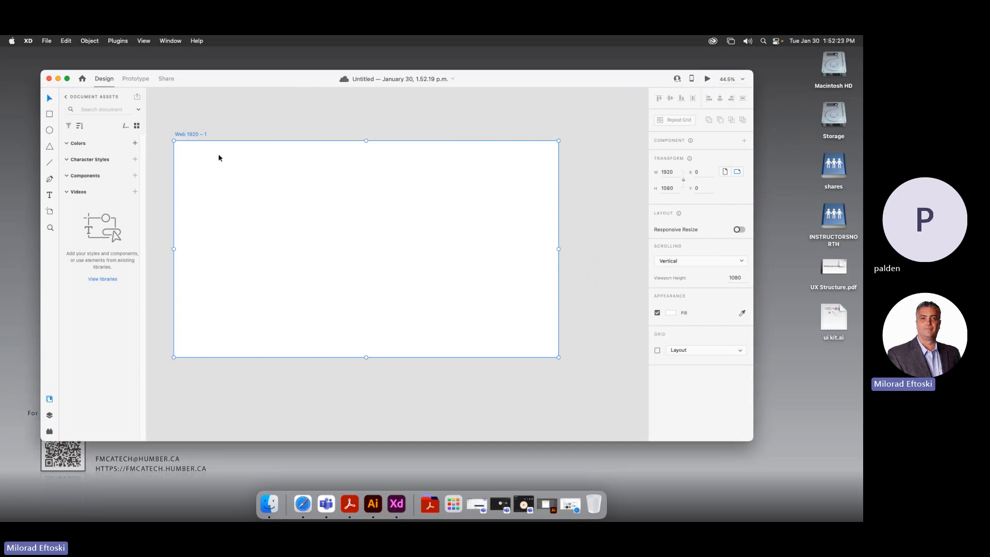
left_click(671, 172)
key("Tab")
left_click(670, 189)
mouse_move(442, 268)
left_mouse_down()
mouse_move(463, 259)
mouse_move(442, 263)
mouse_move(444, 249)
left_mouse_up()
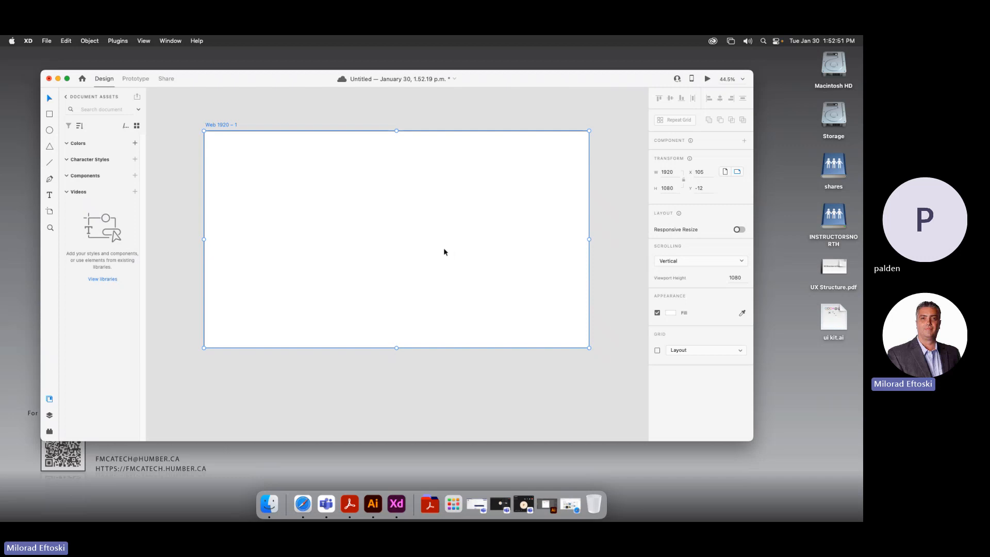
Select and deselect the web artboard to compare which transform properties are available in each state
left_click(619, 177)
left_click(539, 164)
left_click(325, 157)
left_click(324, 159)
left_click(669, 173)
left_click(622, 154)
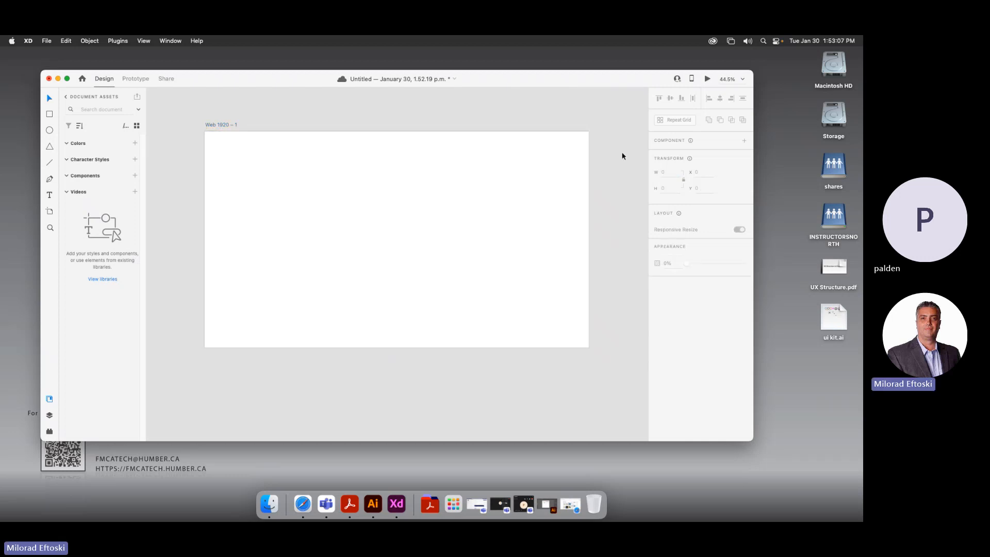
Open the web artboard's name for editing, leave it, and examine the artboard's layout and appearance properties
left_click(385, 160)
double_click(220, 126)
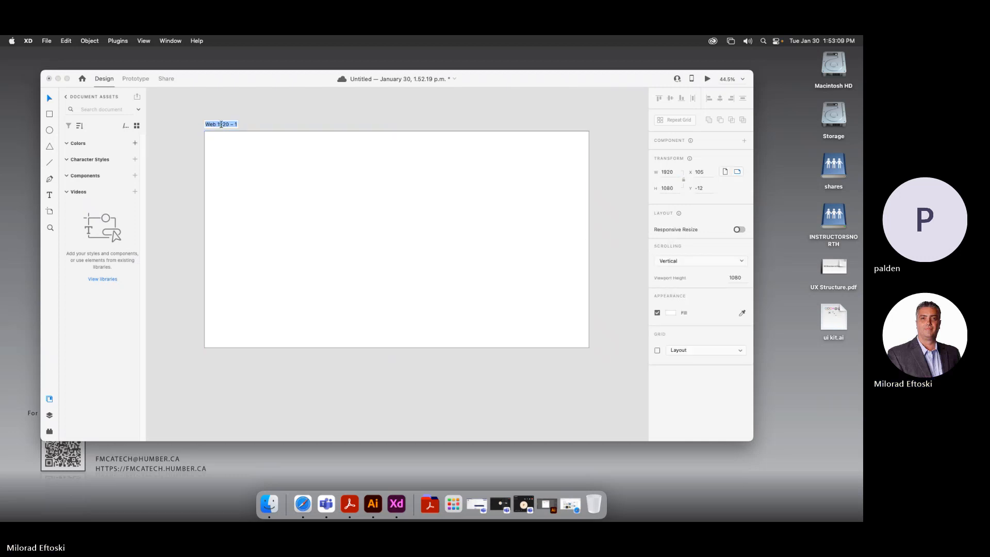
left_click(240, 159)
left_click(265, 117)
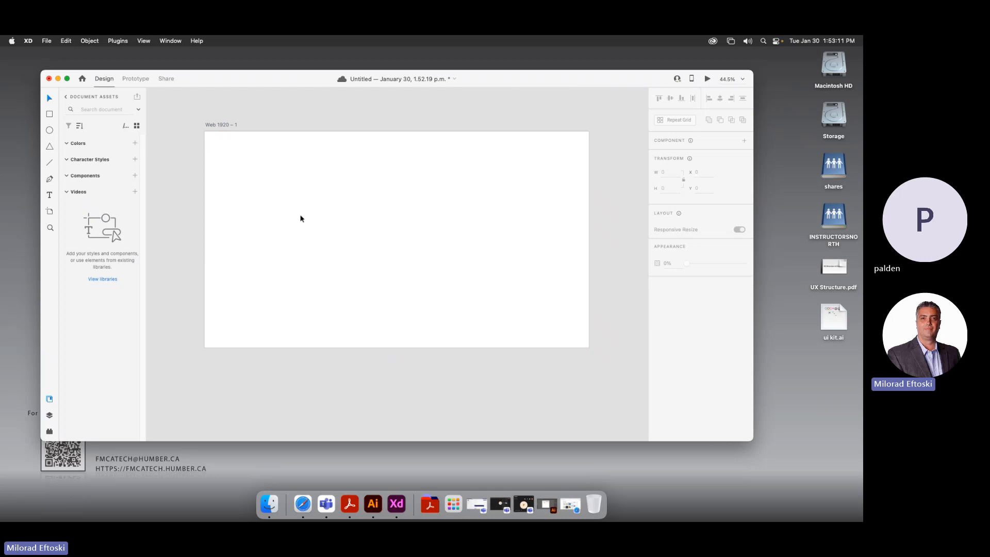
left_click(301, 217)
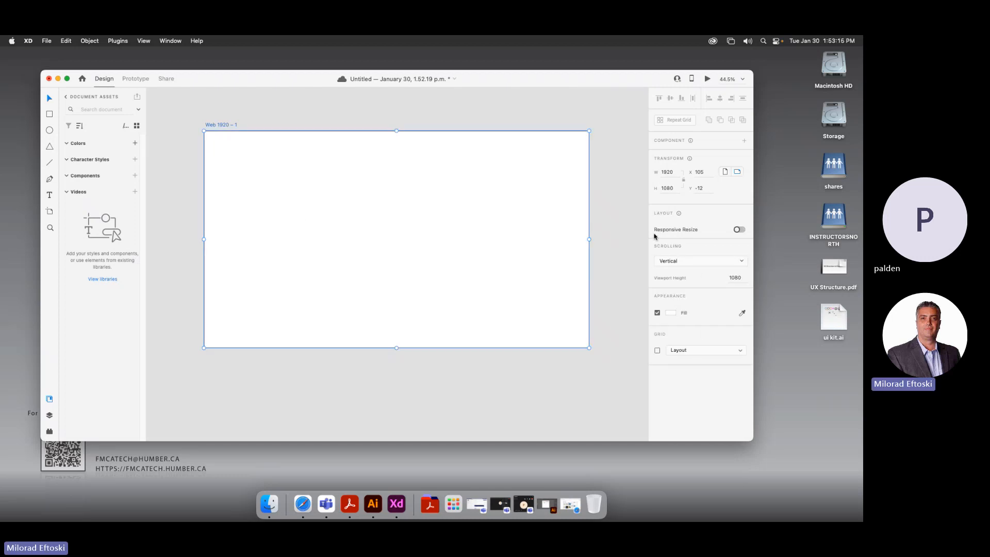
left_click(492, 115)
left_click(457, 138)
left_click(597, 209)
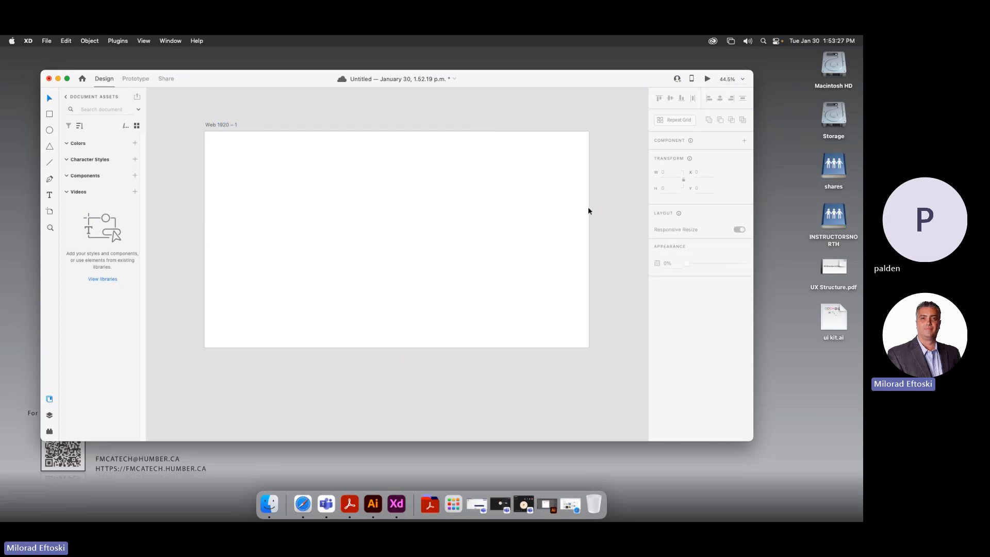
Resize the web artboard to about 1466 × 1041 and undo the resize
left_click(570, 221)
left_click_drag(589, 347, 498, 340)
left_click(548, 351)
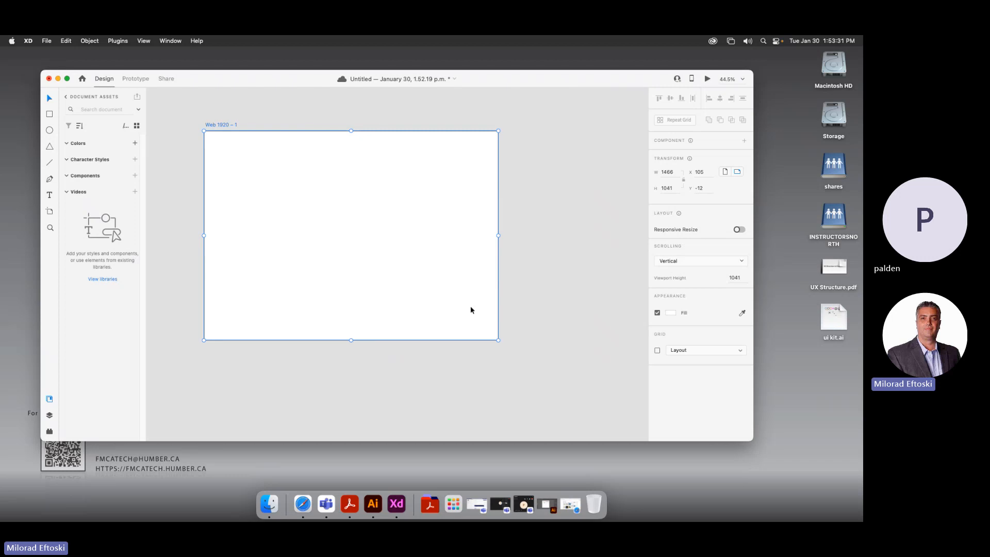
key("super+z")
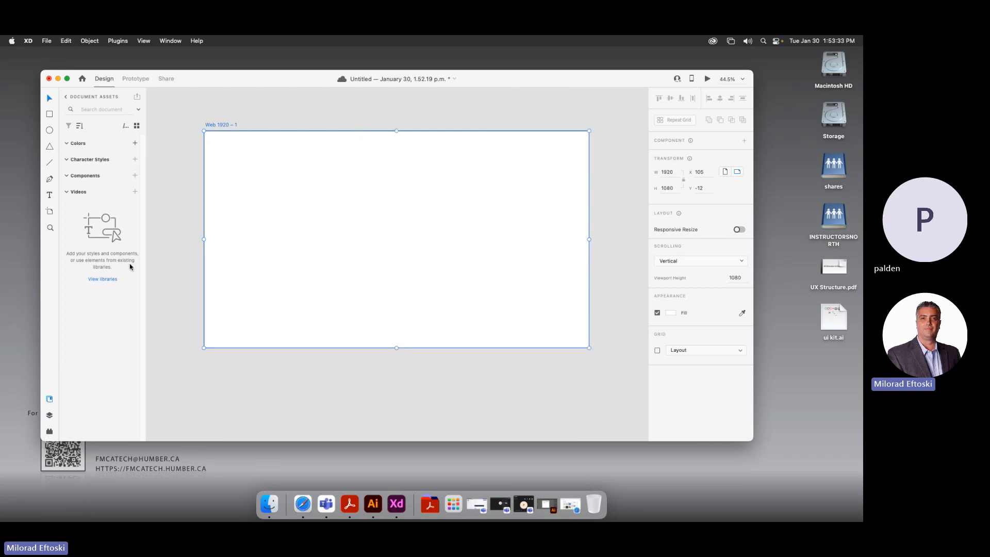
Show the document's layers, select the web artboard from the list and deselect it on the canvas
left_click(49, 415)
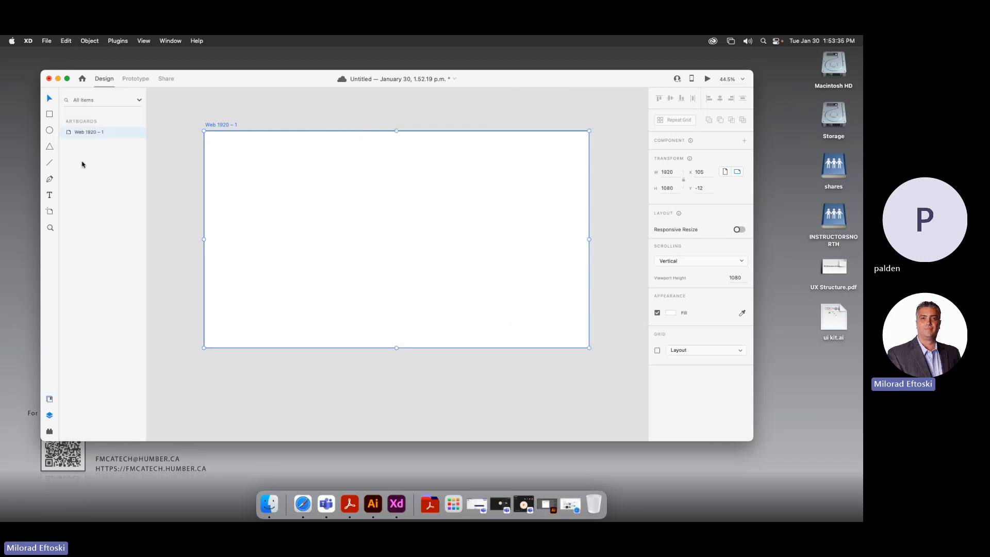
left_click(81, 163)
left_click(77, 132)
left_click(641, 144)
left_click(528, 146)
left_click(475, 120)
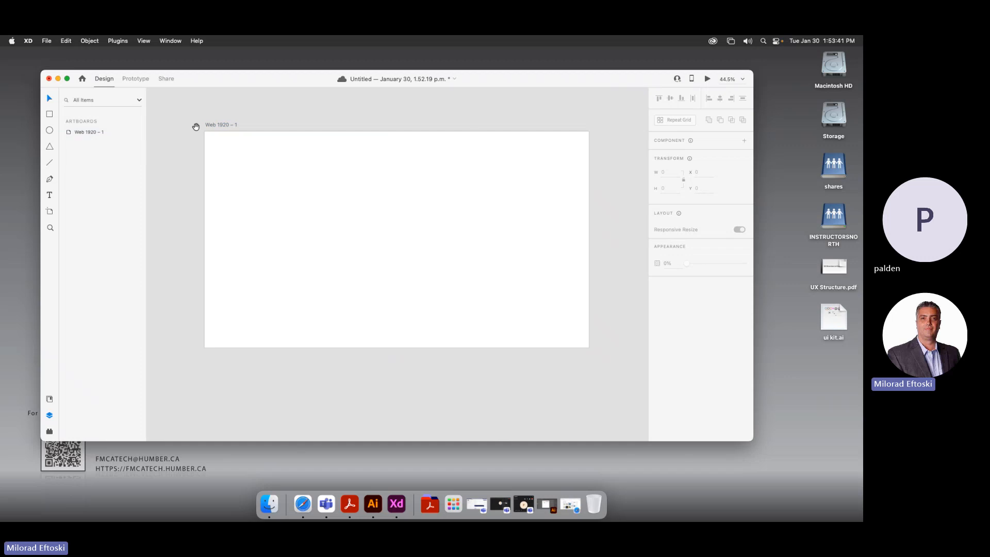
View the preset device sizes of the Artboard tool, return to the Select tool and select the web artboard
left_click(50, 210)
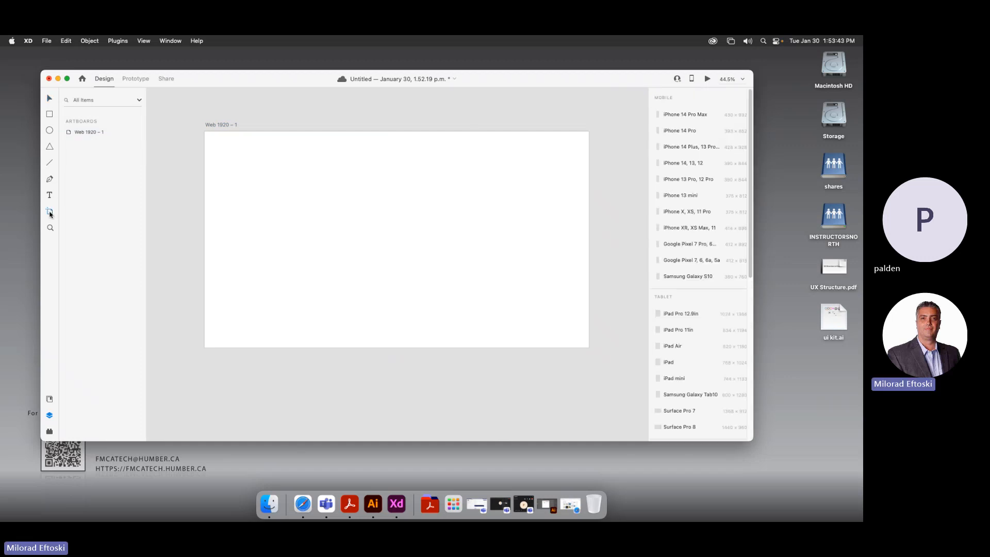
left_click(49, 100)
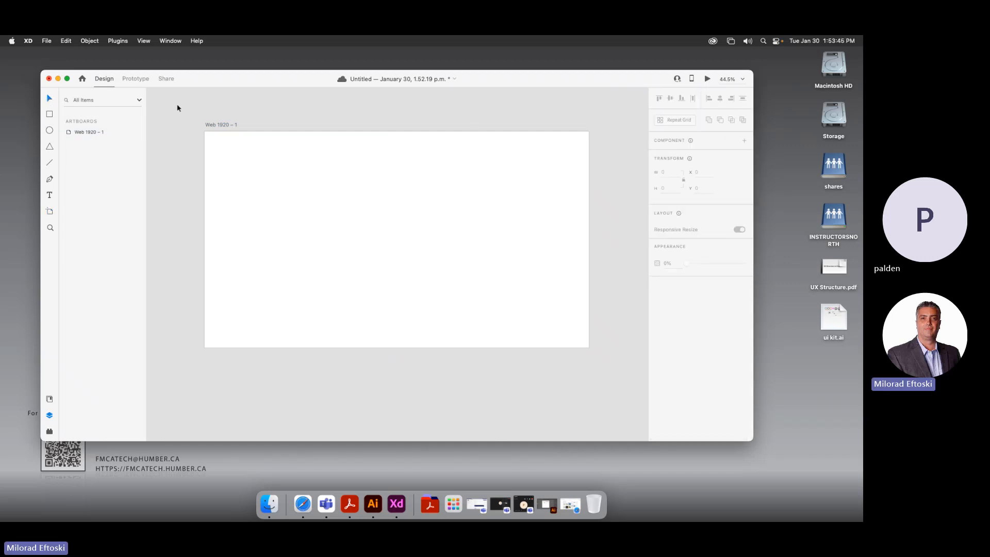
left_click(213, 124)
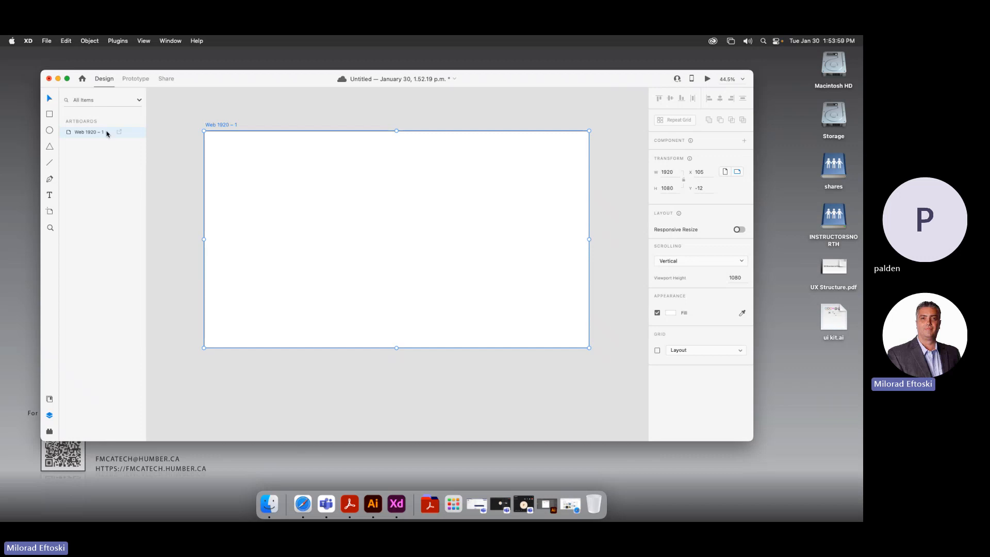
Draw a second artboard about 641 × 836 beside the web artboard
left_click(49, 114)
left_click(51, 211)
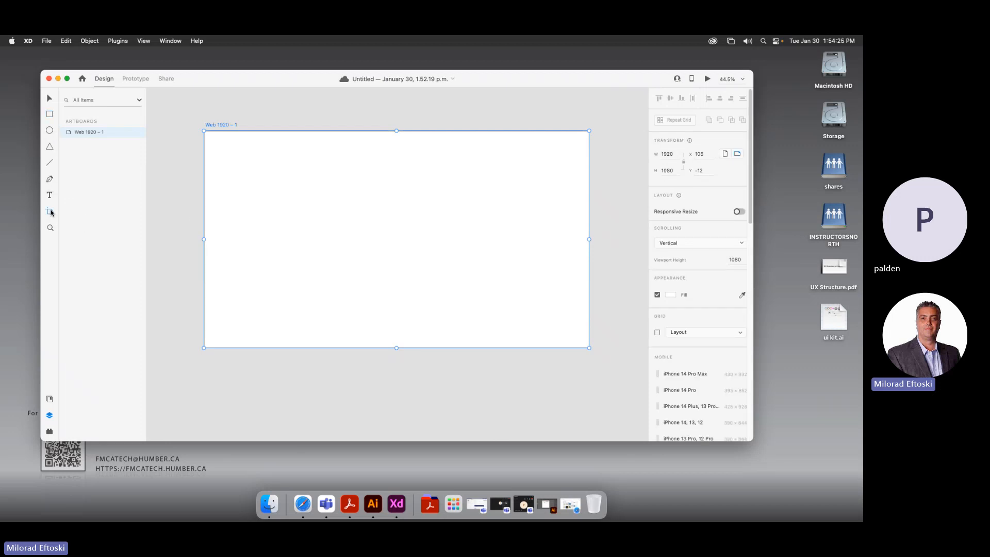
left_click_drag(605, 182, 646, 351)
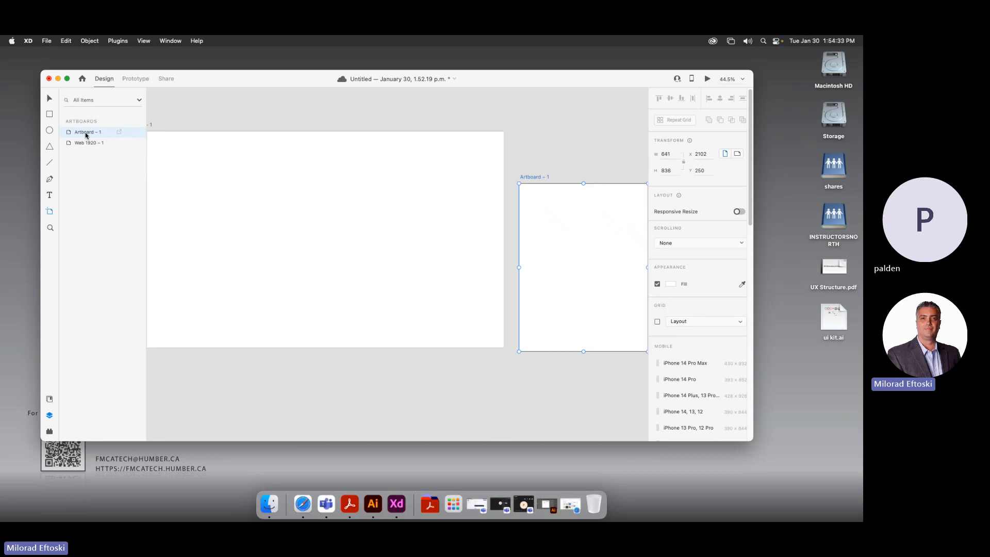
View the document assets, layers and plugins in turn, and return to the layers list
left_click(50, 399)
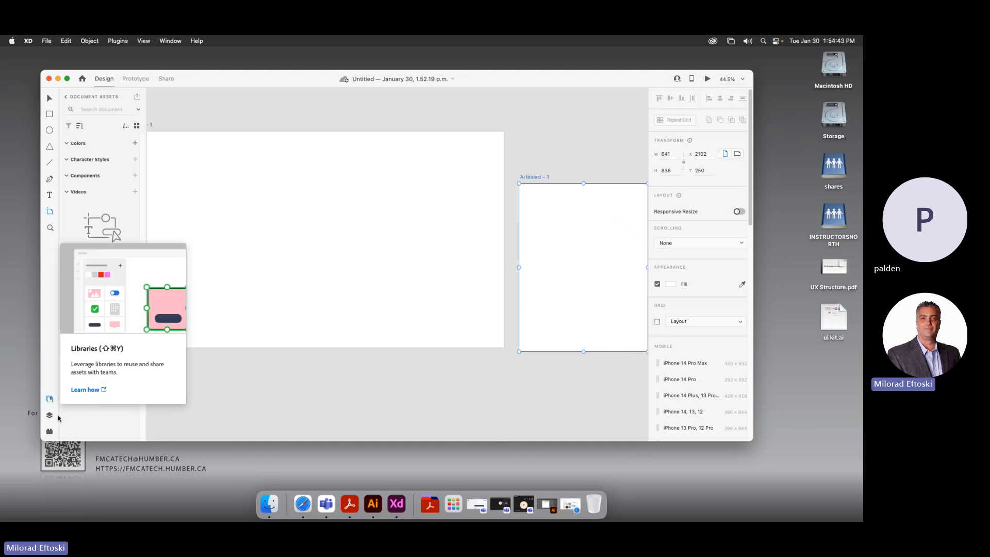
left_click(50, 415)
left_click(51, 432)
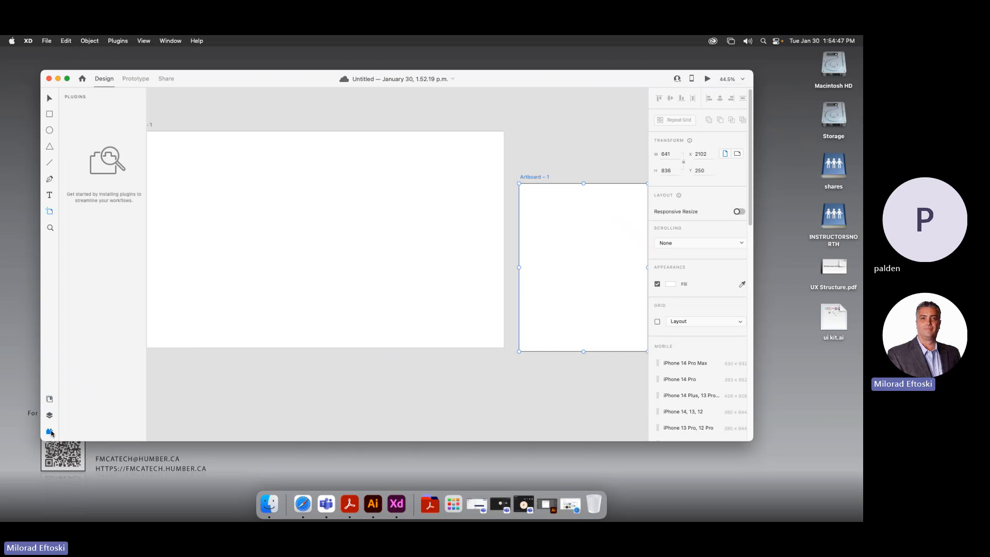
left_click(50, 399)
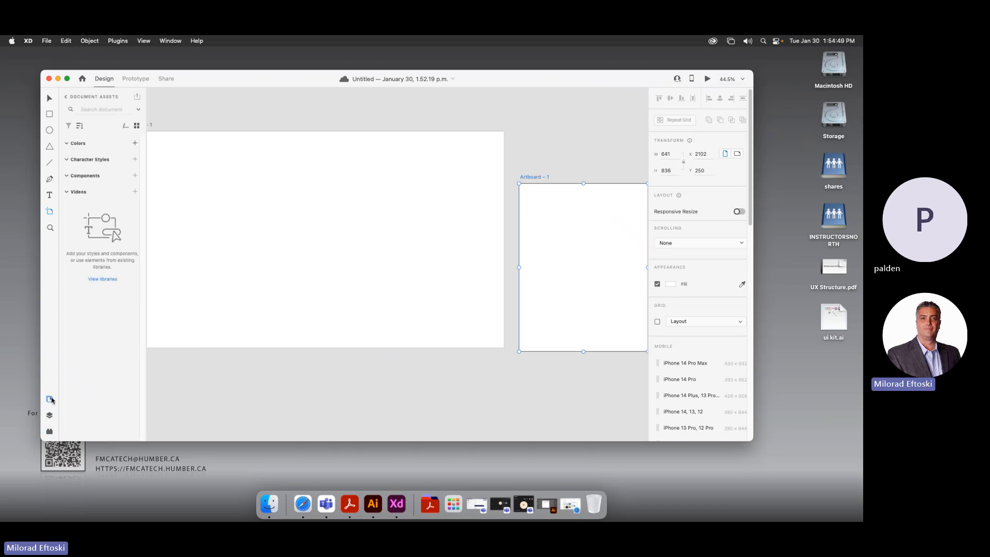
left_click(50, 416)
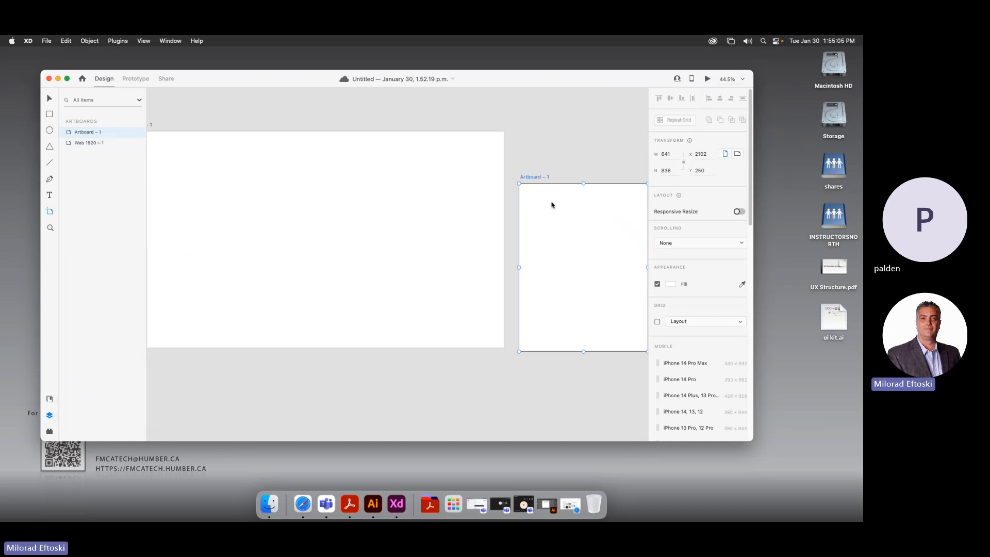
Switch to the Select tool and move the smaller artboard up to about X 2097, Y 97
left_click(552, 204)
key("Delete")
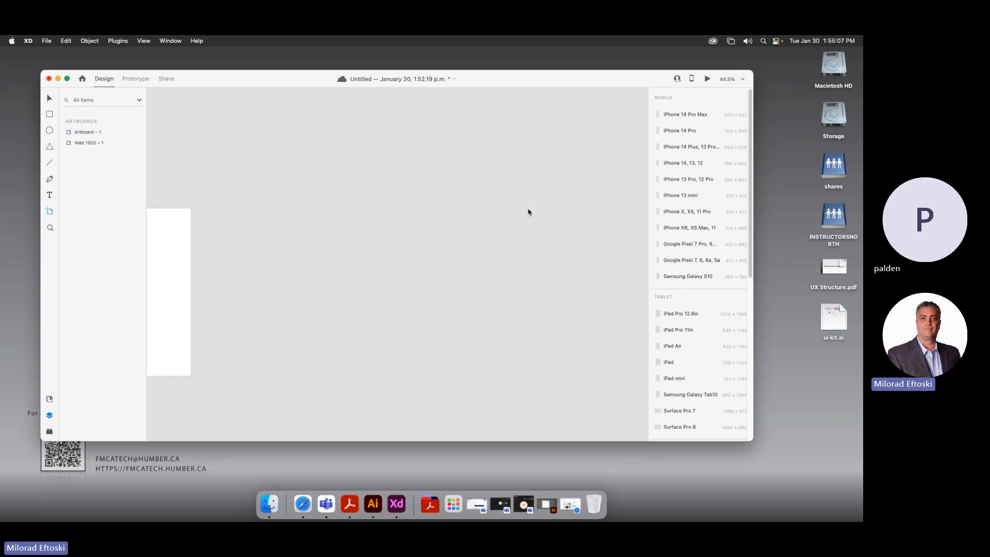
scroll(438, 243, "left", 5)
scroll(431, 256, "left", 3)
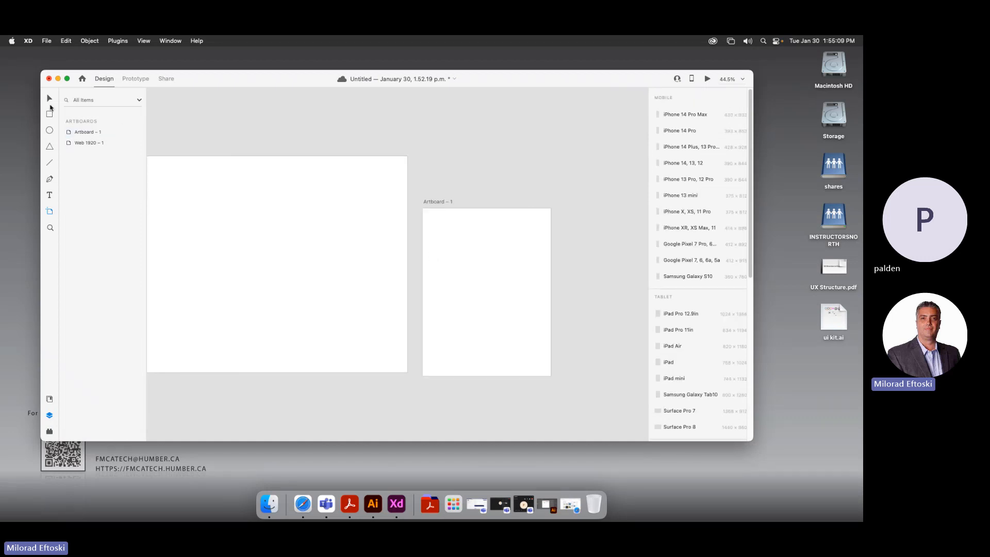
left_click(51, 98)
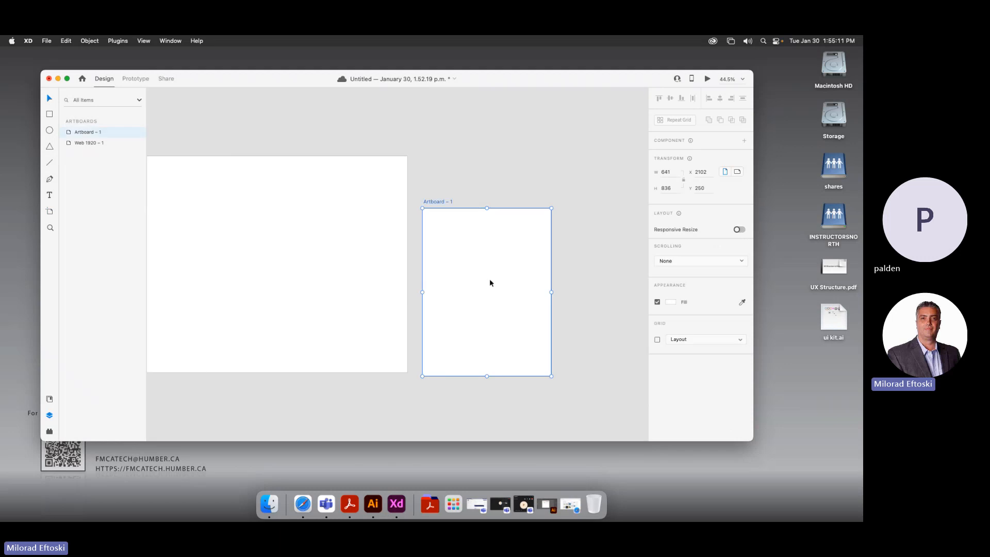
left_click_drag(491, 280, 489, 249)
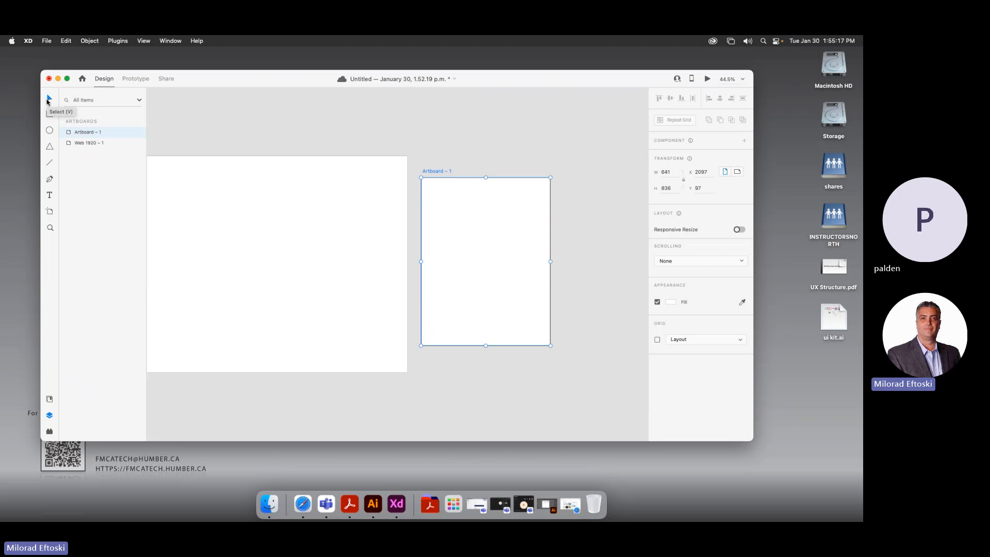
Shift the document window slightly and delete the smaller artboard
mouse_move(197, 77)
left_mouse_down()
mouse_move(202, 71)
mouse_move(189, 72)
left_mouse_up()
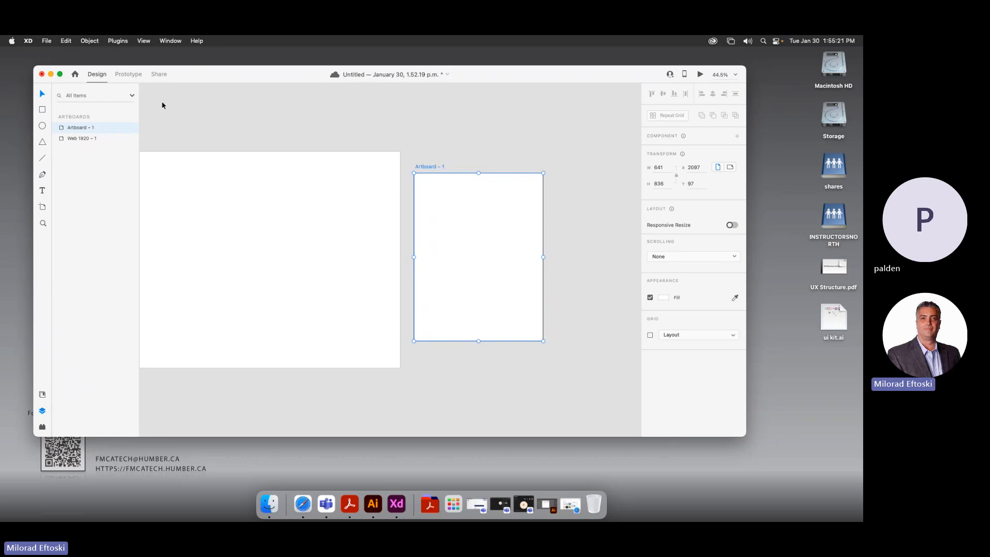
left_click(332, 205)
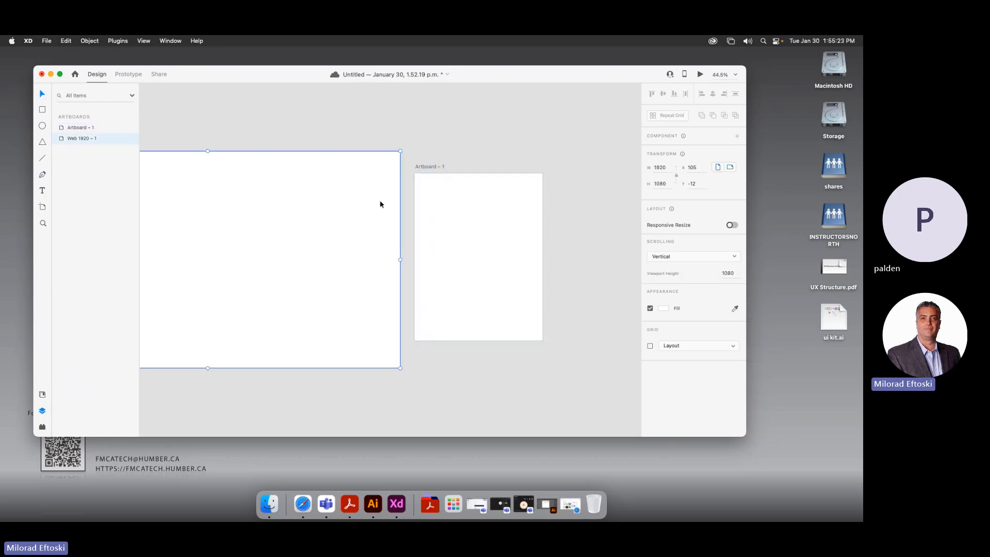
left_click(463, 211)
key("Delete")
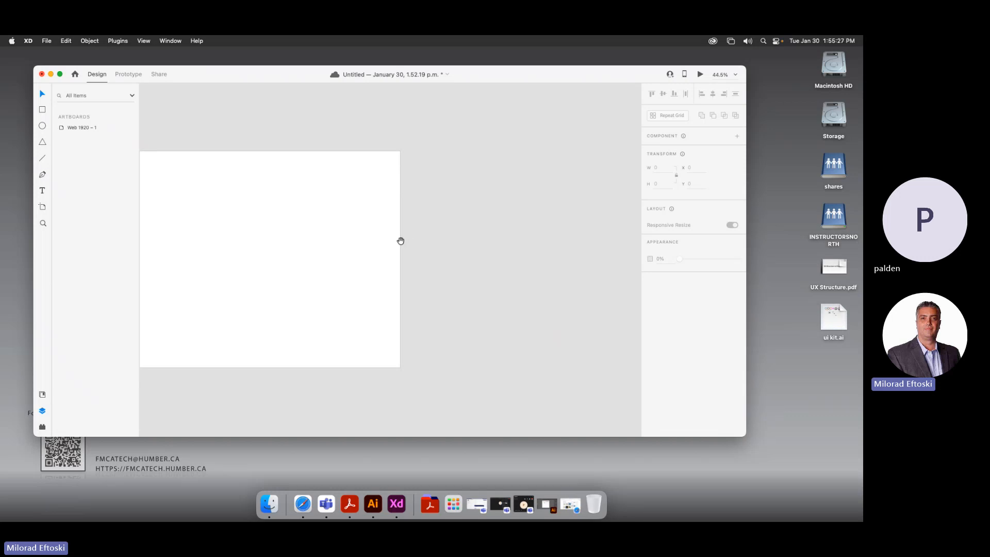
Move the remaining web artboard to about X 91, Y -20 and deselect it
left_click_drag(400, 244, 462, 237)
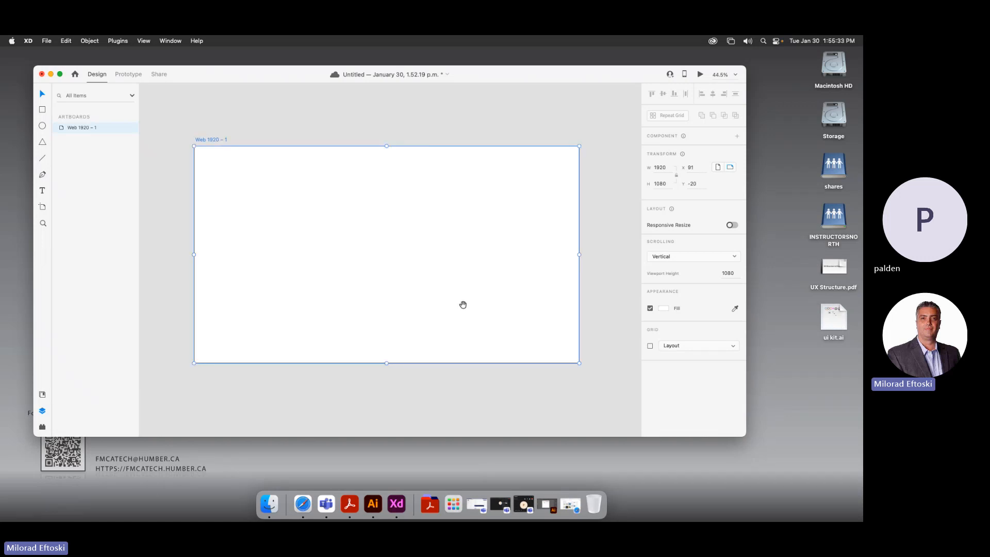
mouse_move(476, 319)
left_mouse_down()
mouse_move(475, 303)
mouse_move(471, 354)
mouse_move(475, 316)
left_mouse_up()
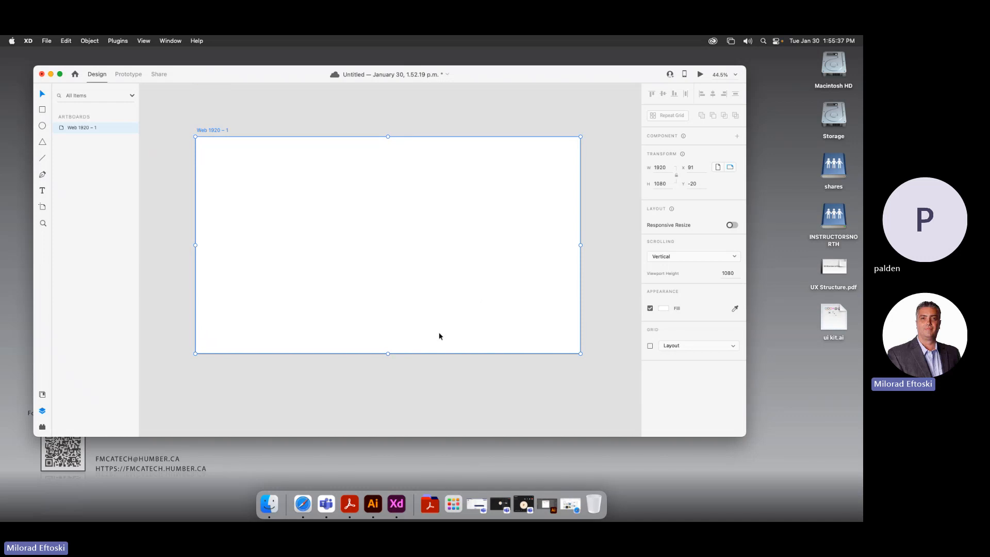
left_click(433, 366)
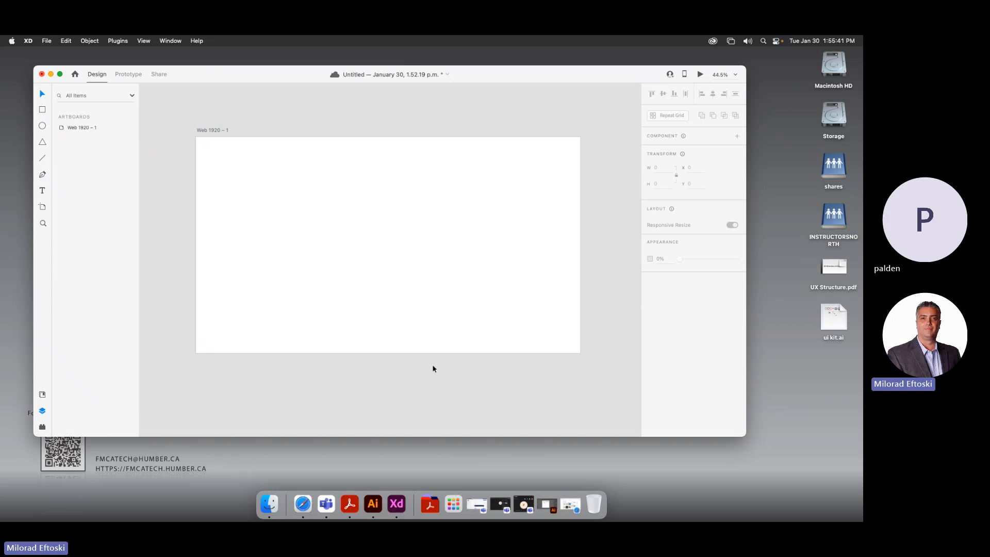
Draw a rectangle about 387 × 109 near the web artboard's upper-left corner and select it with the Select tool
key("super+equal")
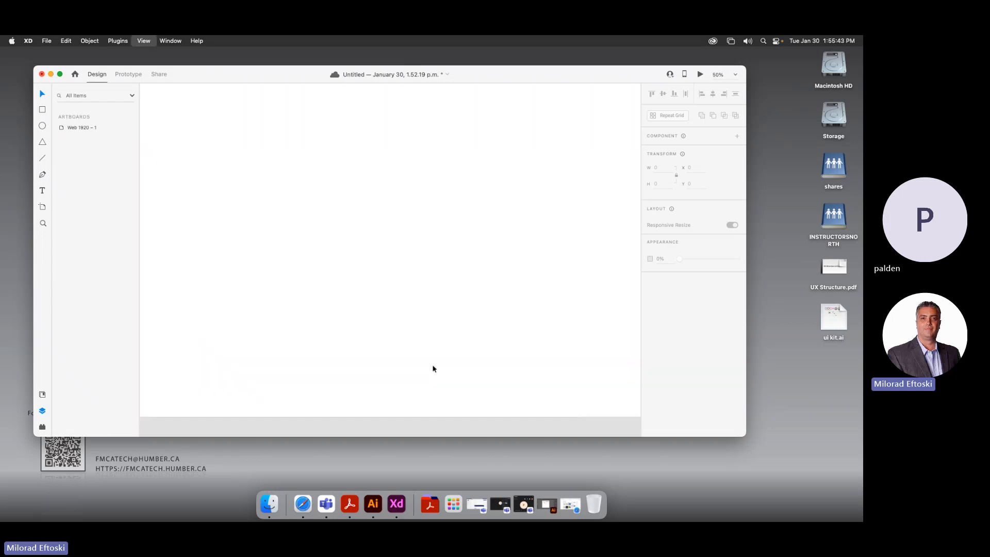
key("super+equal")
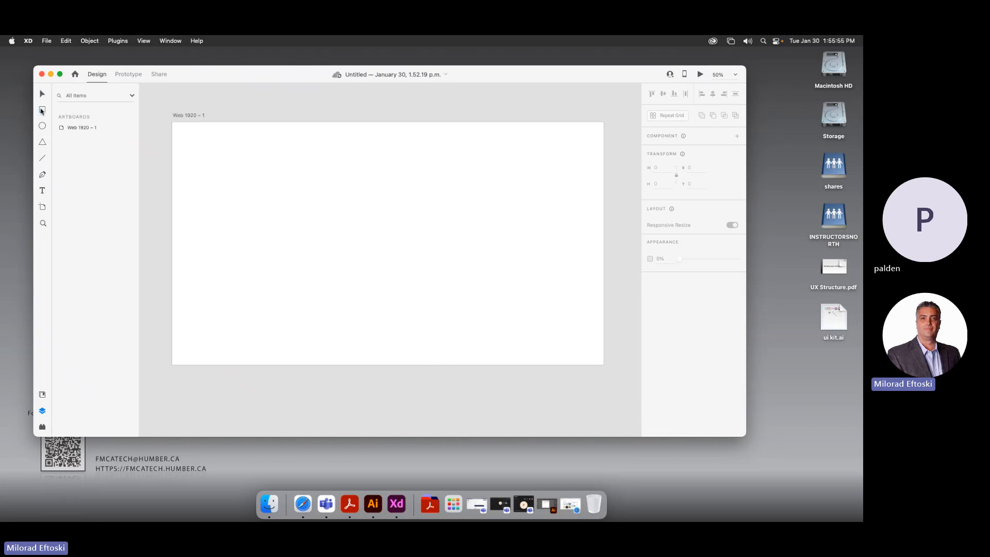
left_click(41, 110)
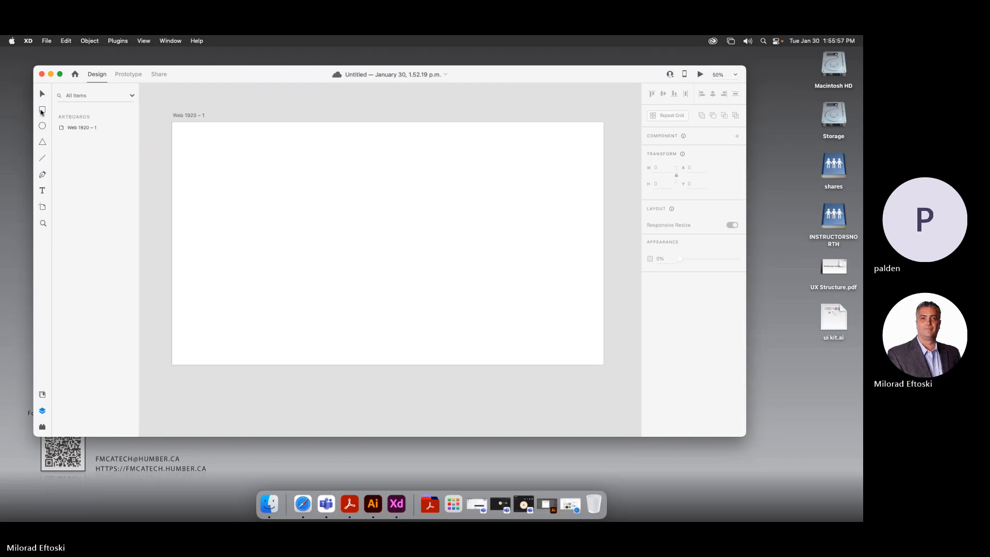
mouse_move(200, 150)
left_mouse_down()
mouse_move(294, 175)
mouse_move(236, 158)
left_mouse_up()
left_click(43, 95)
left_click(244, 113)
left_click(259, 163)
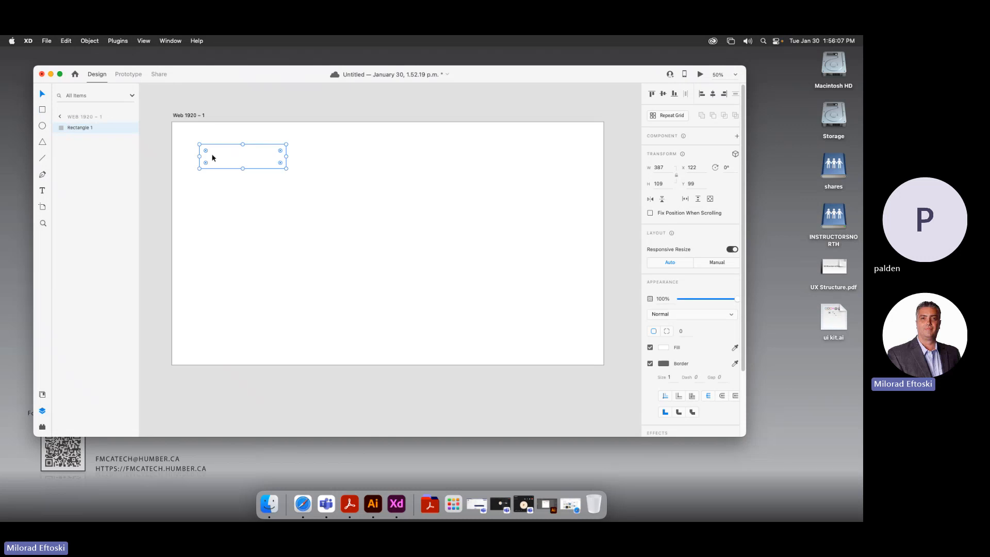
Move the rectangle to about X 1452, Y 834 near the artboard's lower-right corner and round its corners to about 39
left_click_drag(206, 153, 534, 314)
left_click(221, 137)
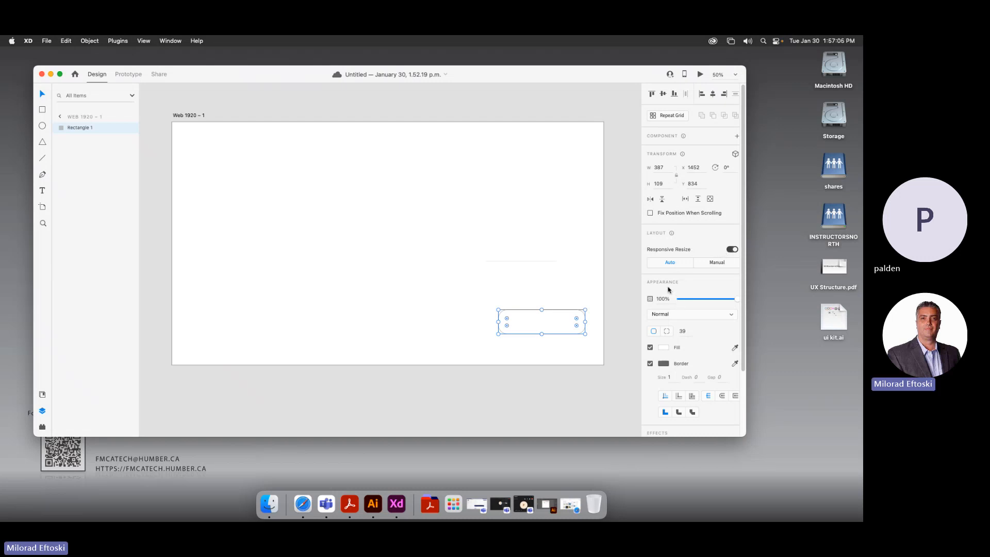
Change the rectangle's fill to a solid, fully saturated yellow-orange at 100% opacity
scroll(678, 320, "down", 3)
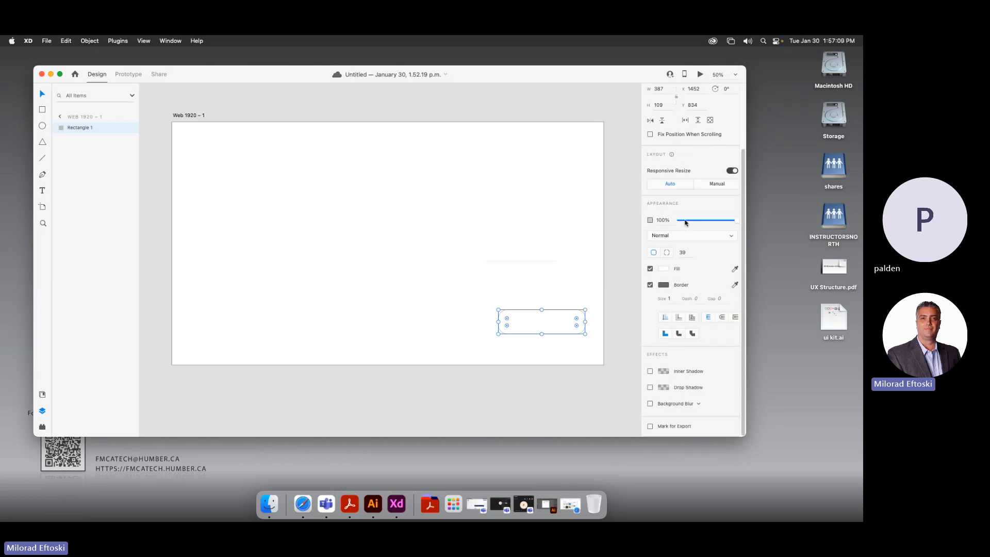
scroll(686, 221, "up", 3)
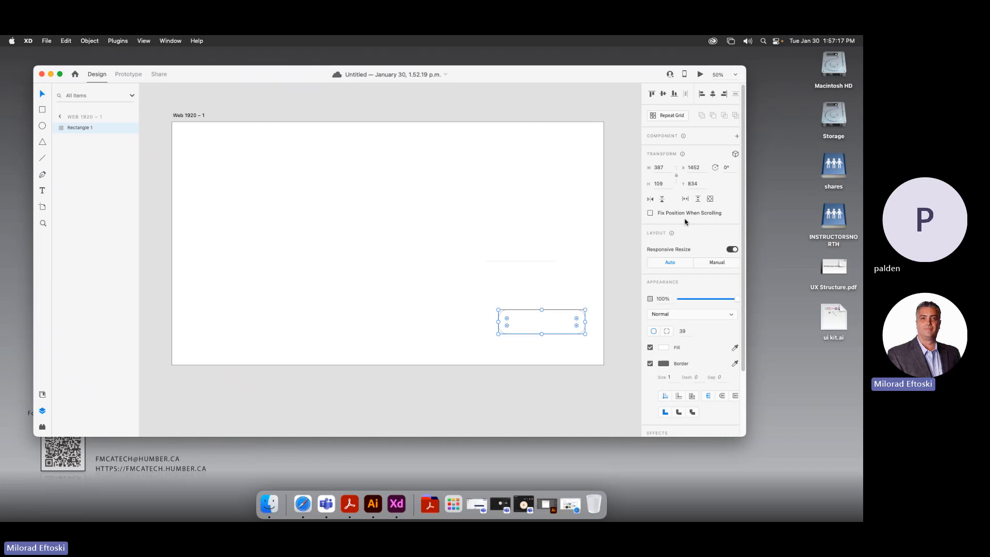
scroll(686, 222, "down", 3)
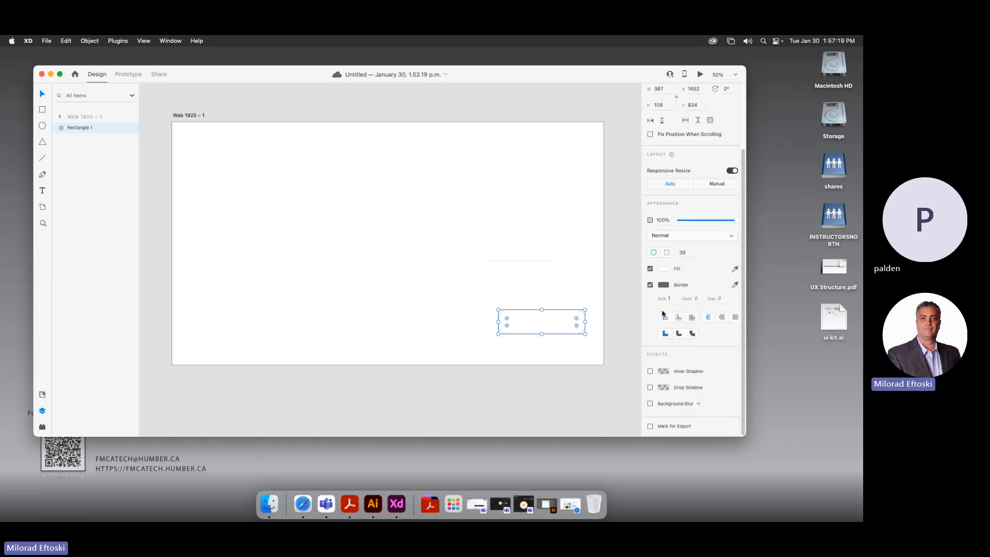
left_click(663, 269)
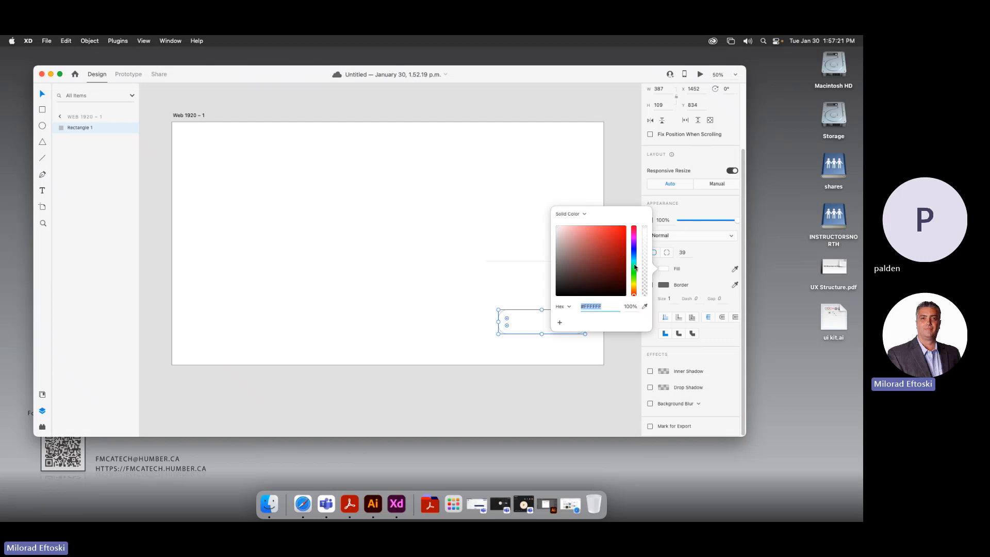
left_click_drag(634, 279, 636, 290)
left_click_drag(625, 238, 627, 220)
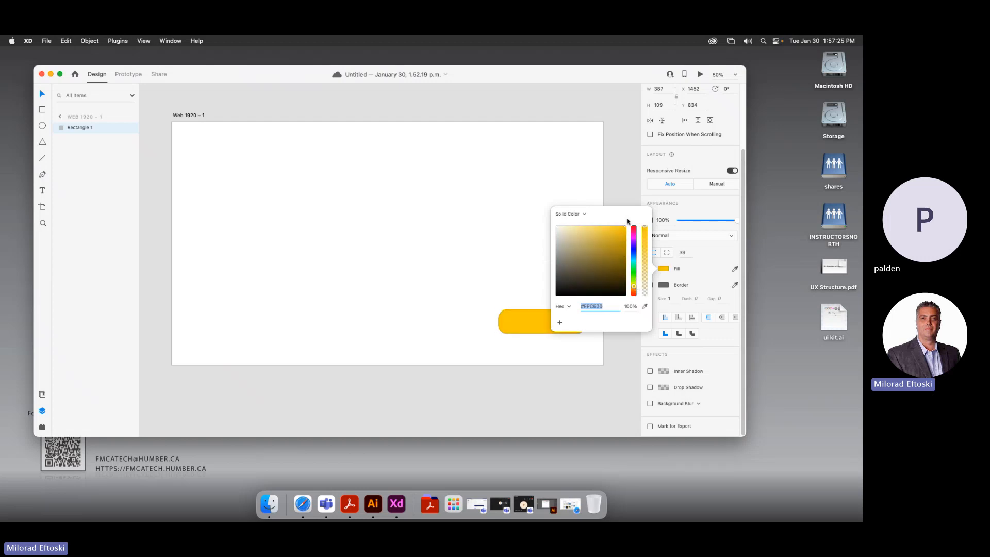
left_click(574, 205)
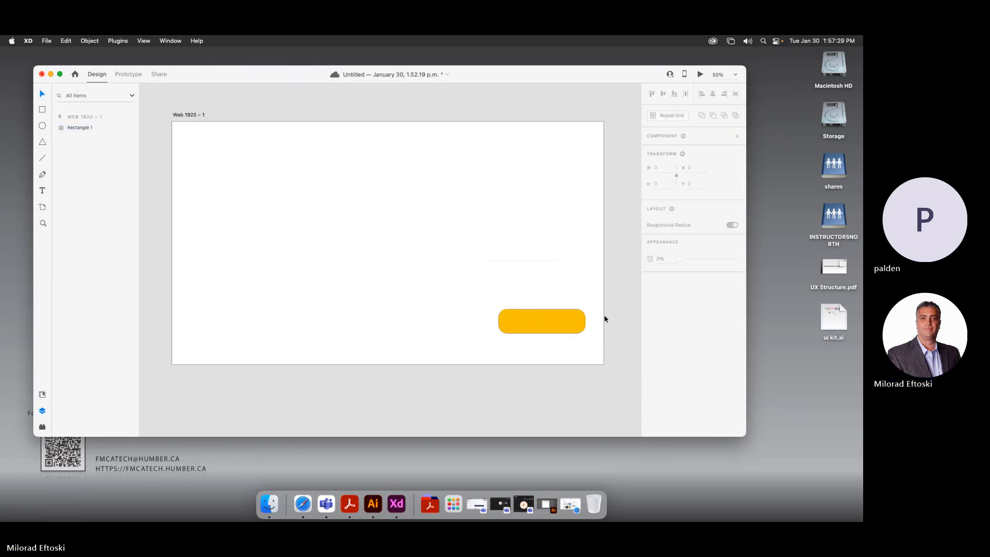
Change the yellow-orange rectangle's border to a solid medium blue at 100% opacity
left_click(572, 325)
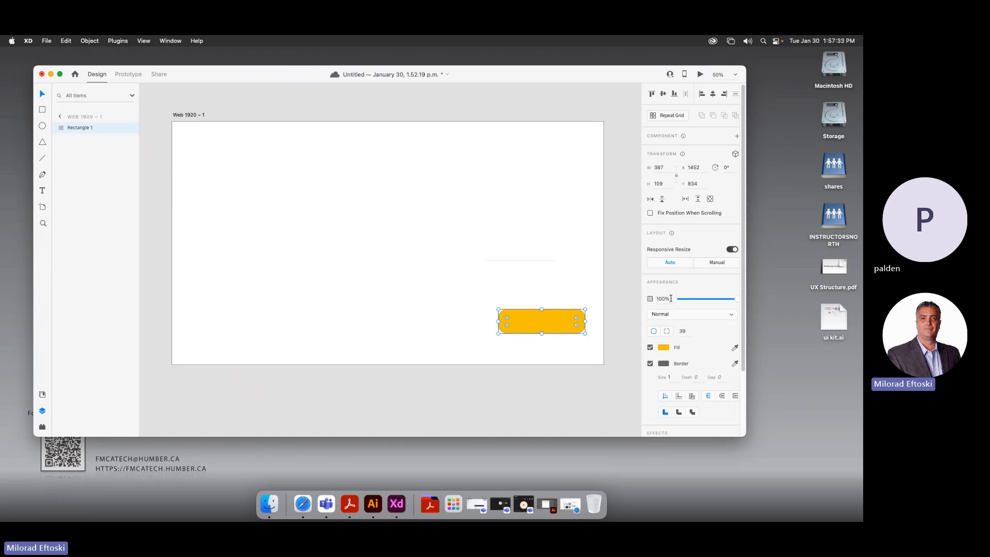
left_click(662, 363)
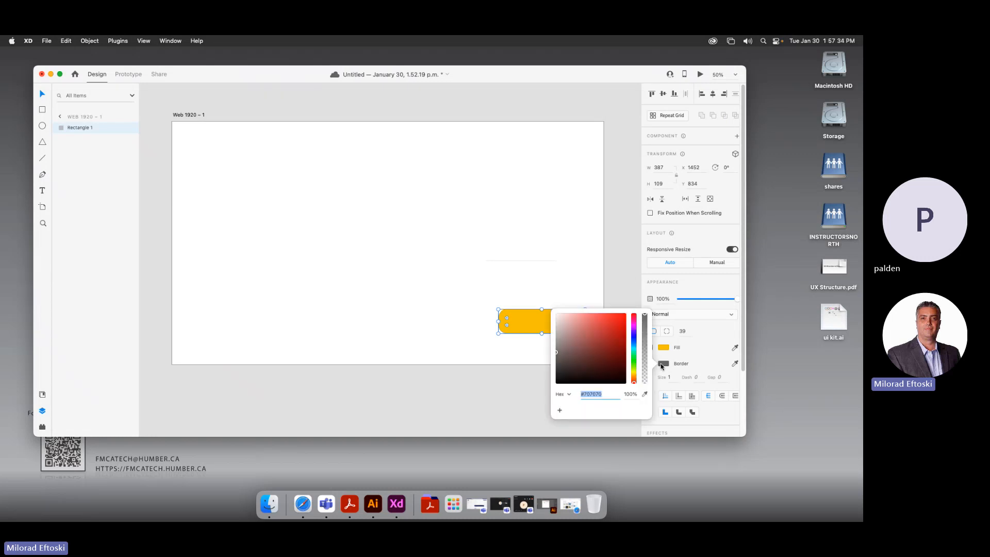
left_click_drag(634, 381, 634, 346)
left_click(625, 344)
left_click(626, 329)
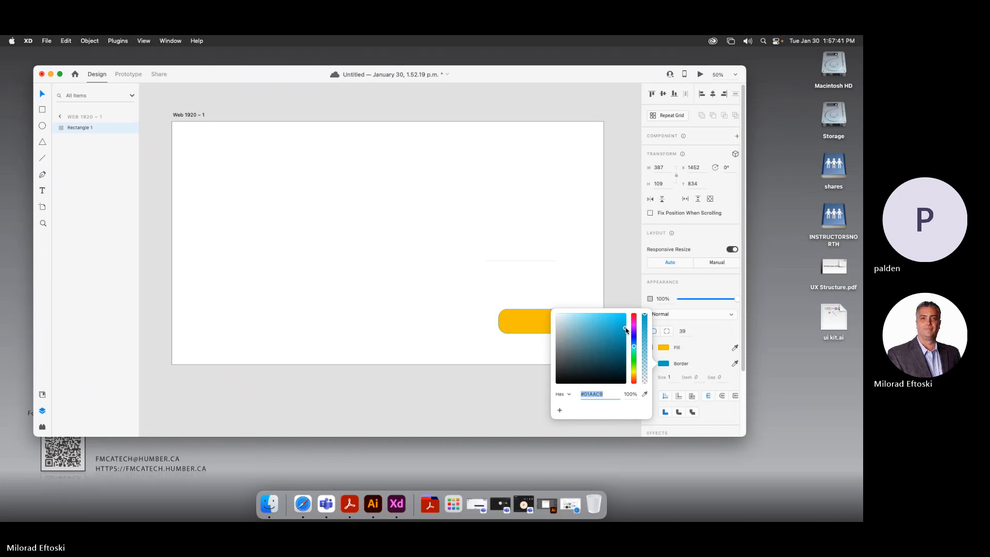
left_click(568, 316)
left_click(568, 317)
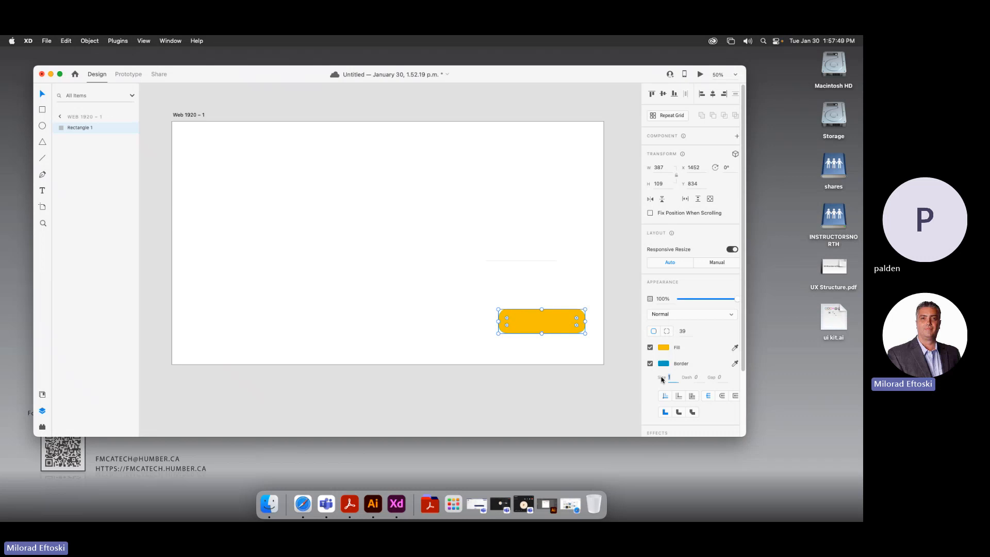
Increase the rectangle's border size to 10 and deselect it
key("Up")
key("Up")
key("Up")
key("Up")
key("Up")
key("Up")
key("Up")
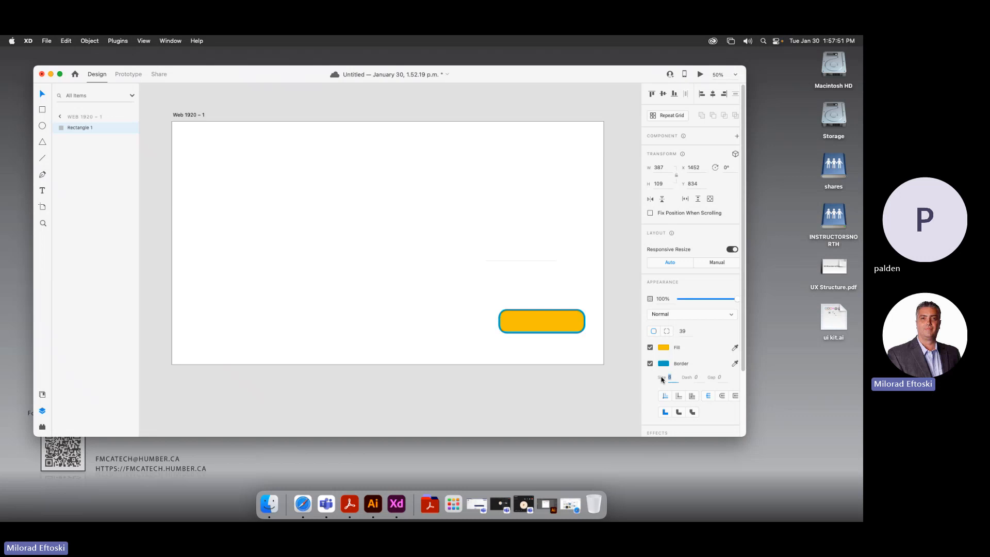
key("Up")
key("Up")
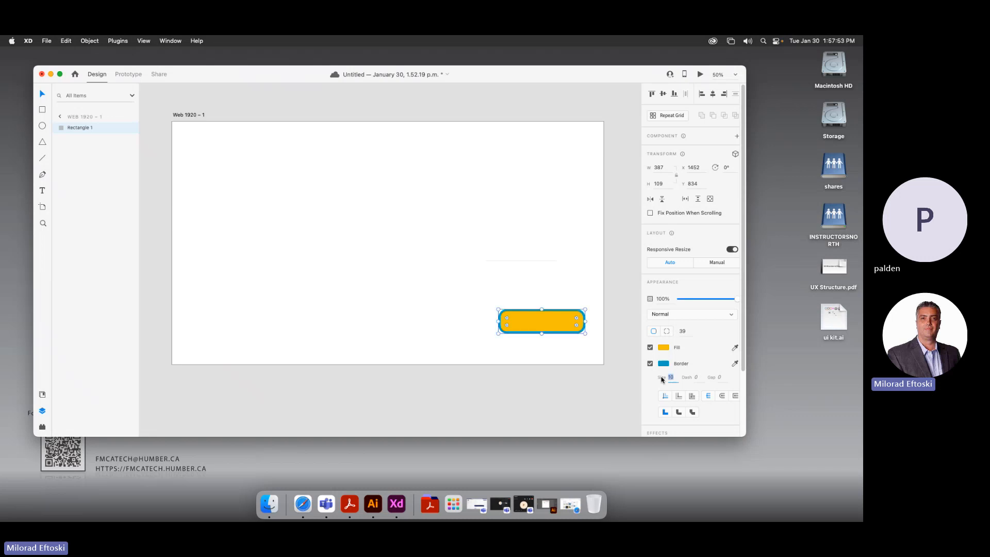
left_click(465, 273)
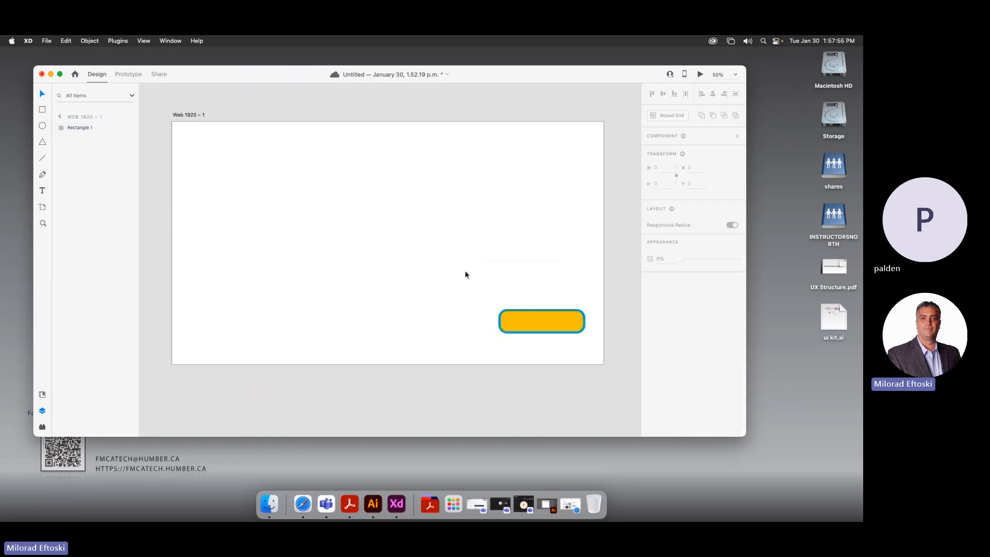
Move the rectangle to the artboard's upper-right area at about X 1373, Y 116 and resize it to about 378 × 146
left_click_drag(515, 325, 501, 198)
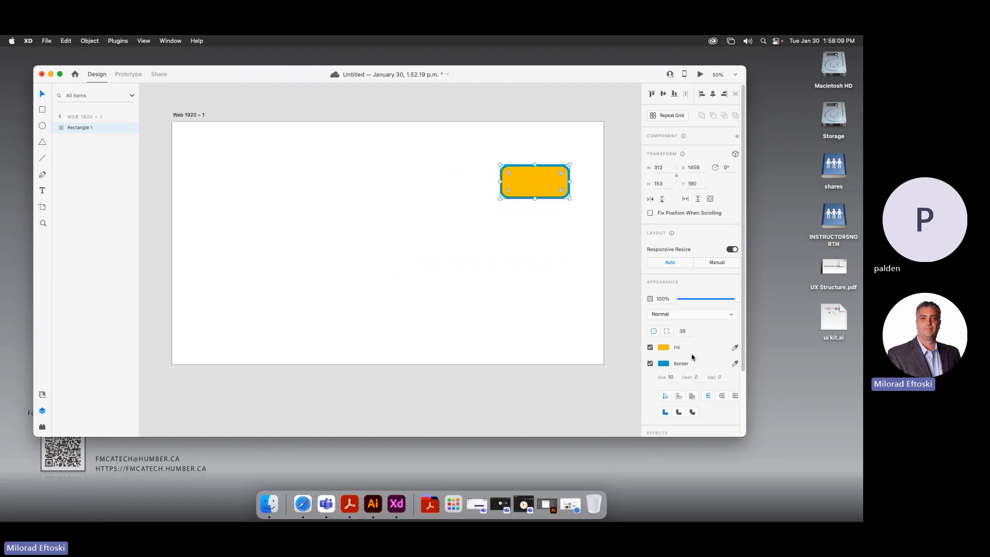
left_click(553, 294)
left_click(508, 185)
mouse_move(515, 189)
left_mouse_down()
mouse_move(501, 178)
mouse_move(466, 187)
mouse_move(507, 175)
left_mouse_up()
left_click(516, 211)
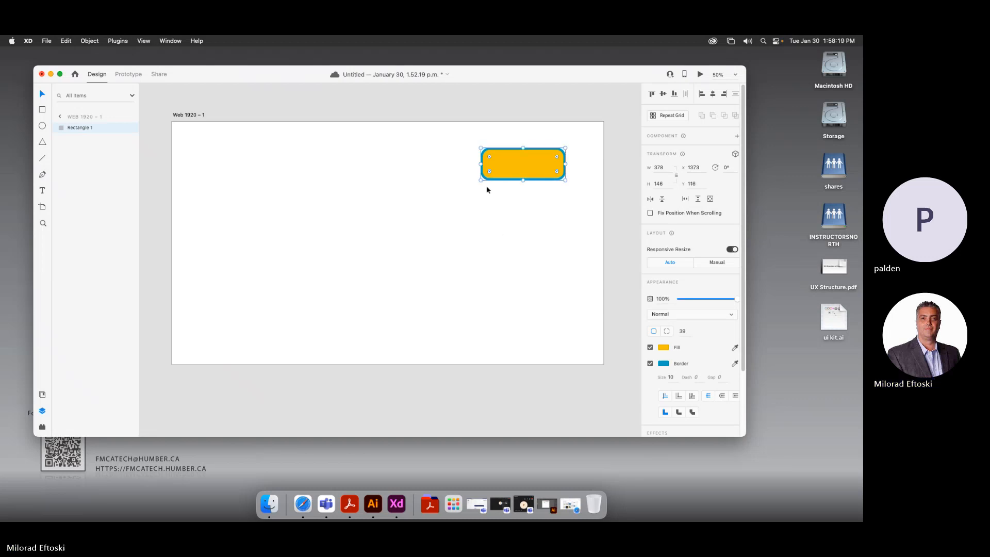
Enlarge the rectangle from its lower-left corner to about 998 × 791 and undo the resize
left_click_drag(481, 180, 343, 324)
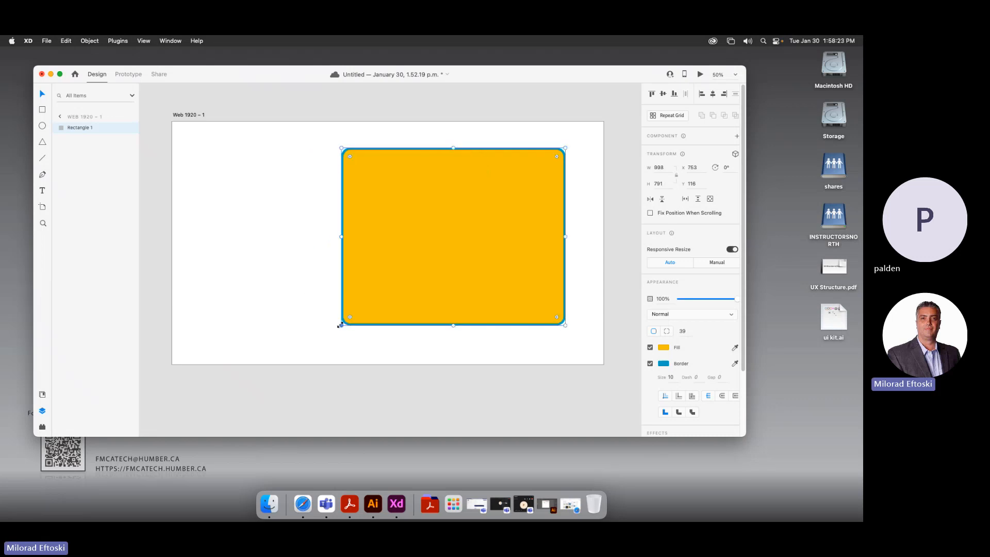
key("super+z")
left_click(427, 269)
left_click(505, 181)
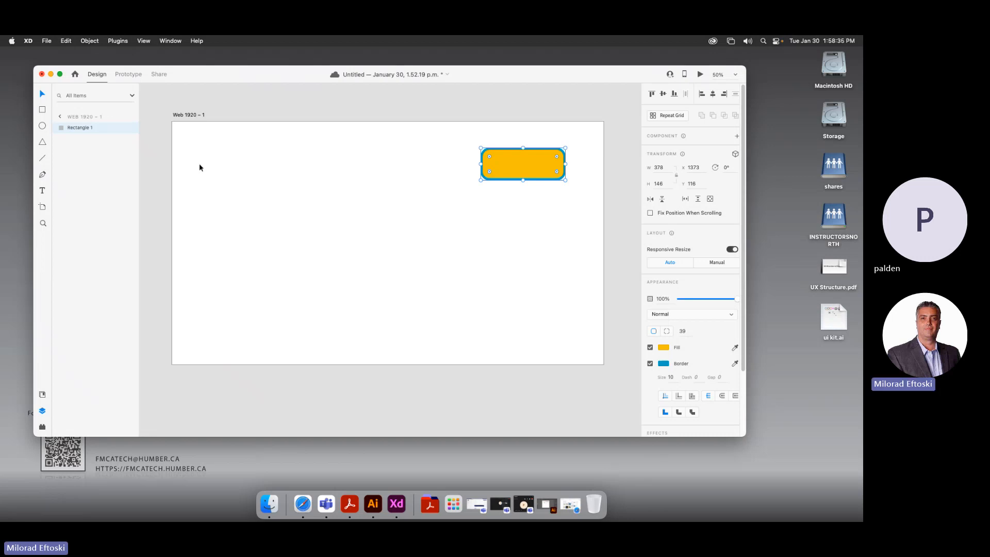
Move the rectangle to about X 1438, Y 92 and place a copy directly below it at about Y 300
left_click(413, 250)
left_click(494, 171)
left_click_drag(494, 170, 561, 212)
left_click(487, 218)
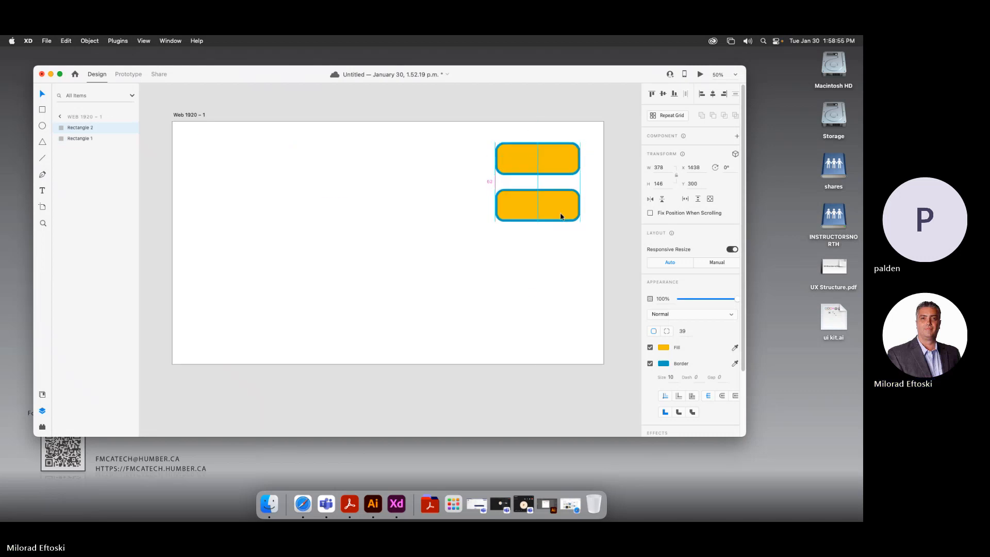
Duplicate the second rectangle and align the copy below it at about Y 508 with equal spacing
key("super+d")
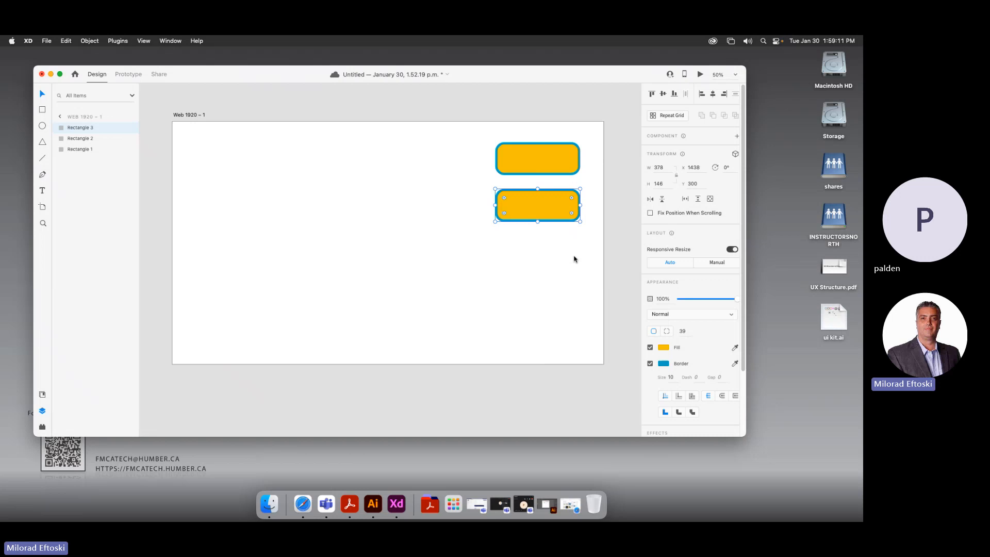
key("super+s")
left_click(574, 259)
left_click_drag(553, 219, 557, 264)
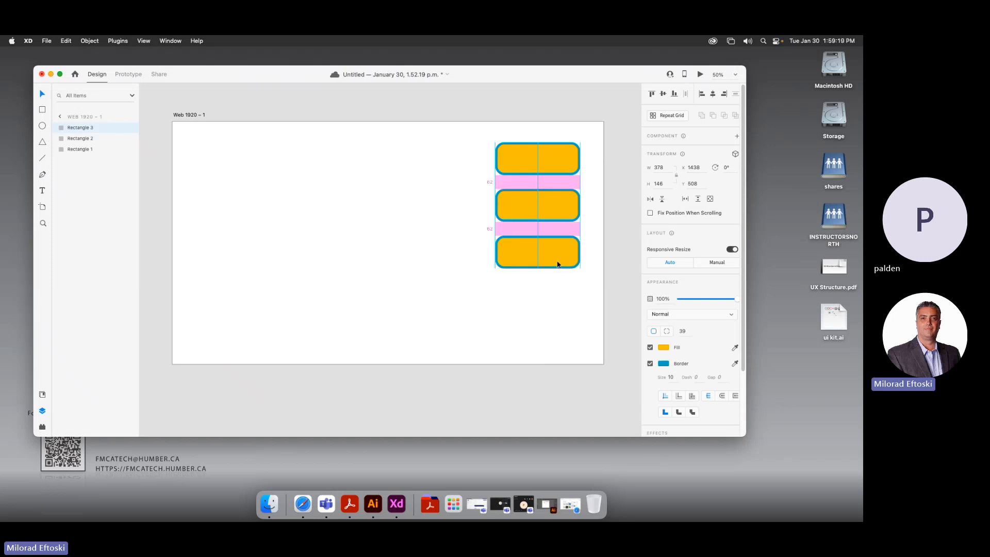
left_click_drag(557, 264, 557, 264)
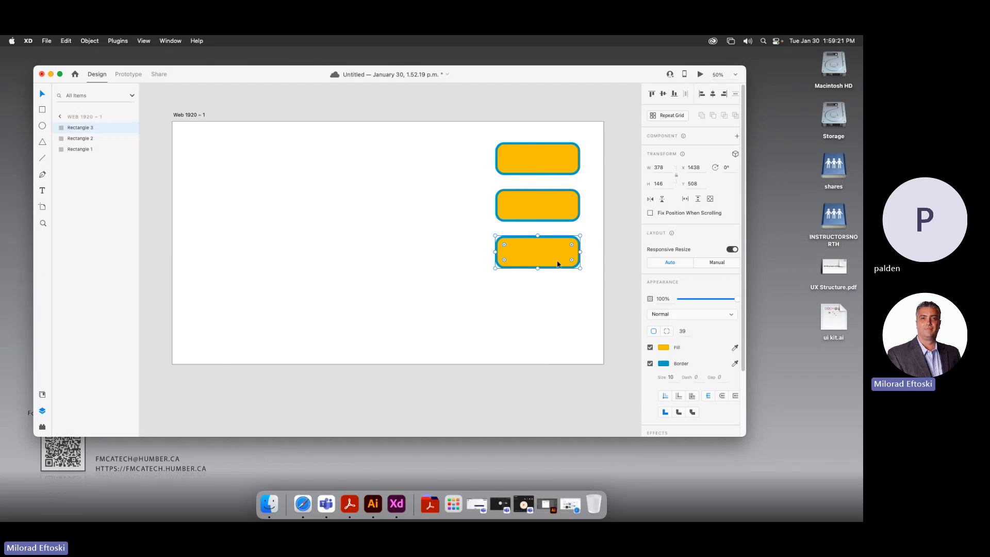
Delete the two lower rectangle copies, keeping only the original rectangle
key("Delete")
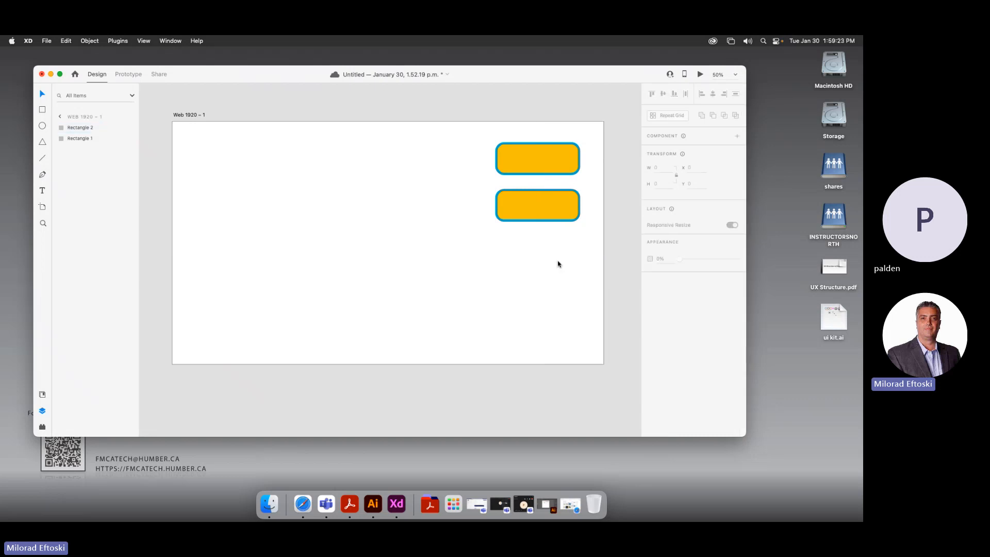
left_click(559, 221)
key("Delete")
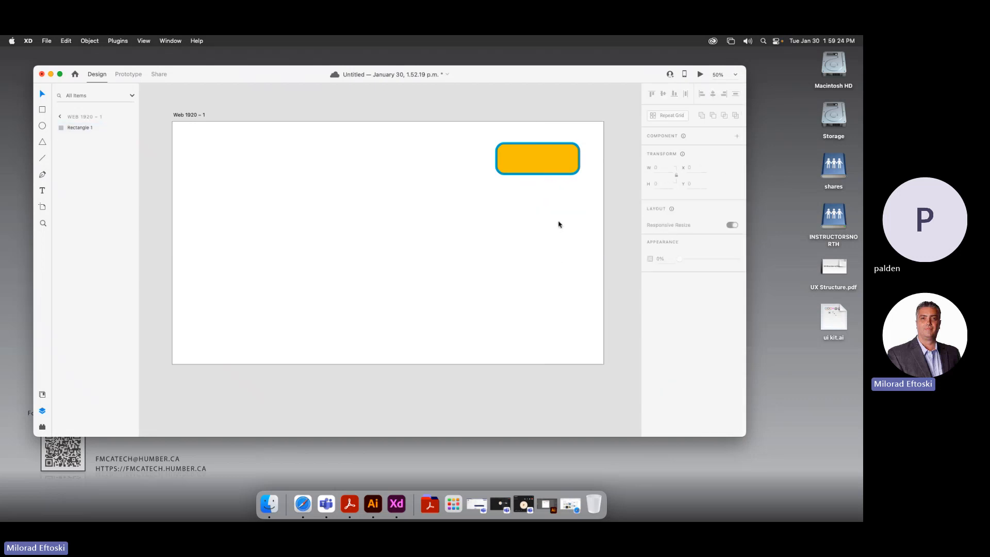
Turn the rectangle into a repeat grid at about X 1459, Y 74 and extend it downward to about 909 high
left_click(534, 175)
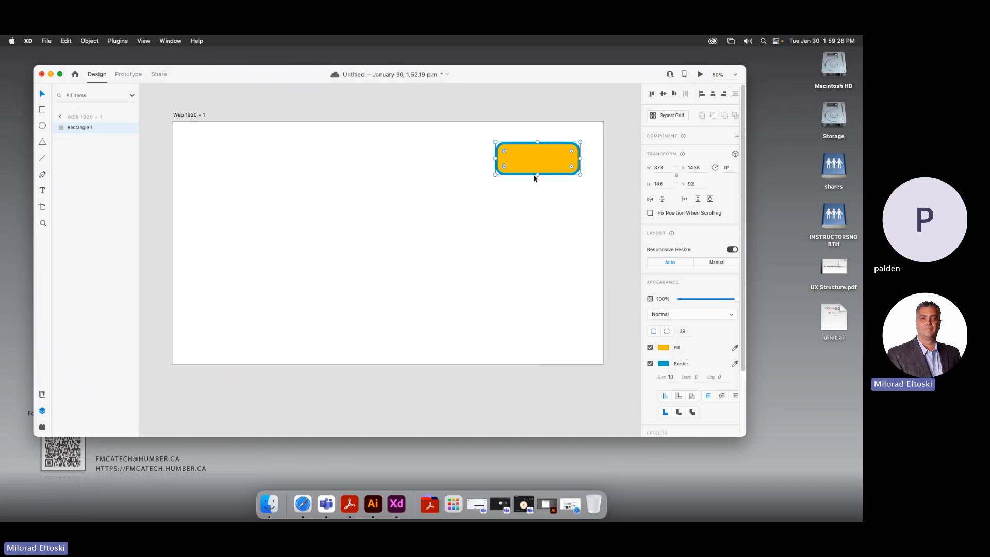
left_click(666, 120)
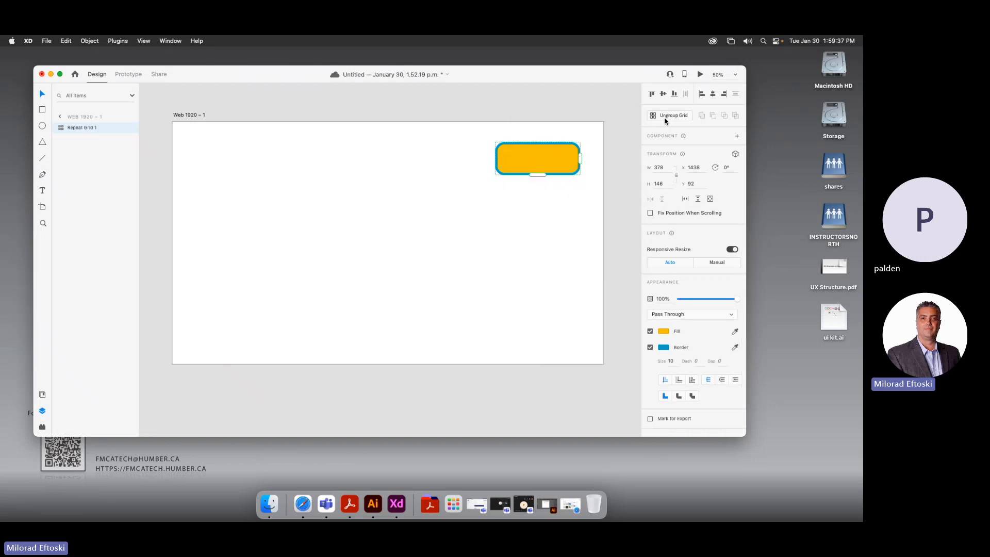
left_click_drag(537, 175, 560, 341)
left_click(557, 362)
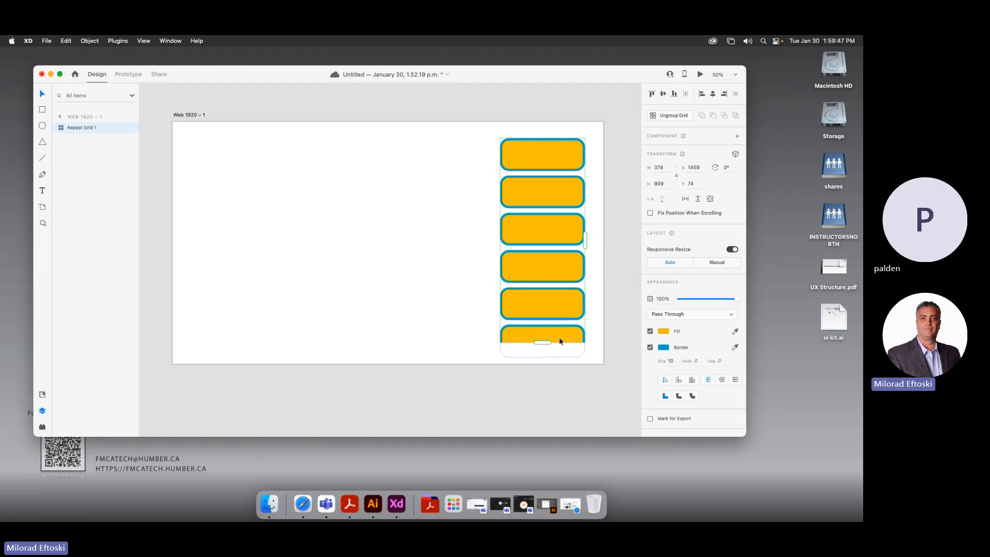
Widen the vertical gaps in the repeat grid and shorten it to five rows, about 1006 high
left_click_drag(550, 285, 554, 319)
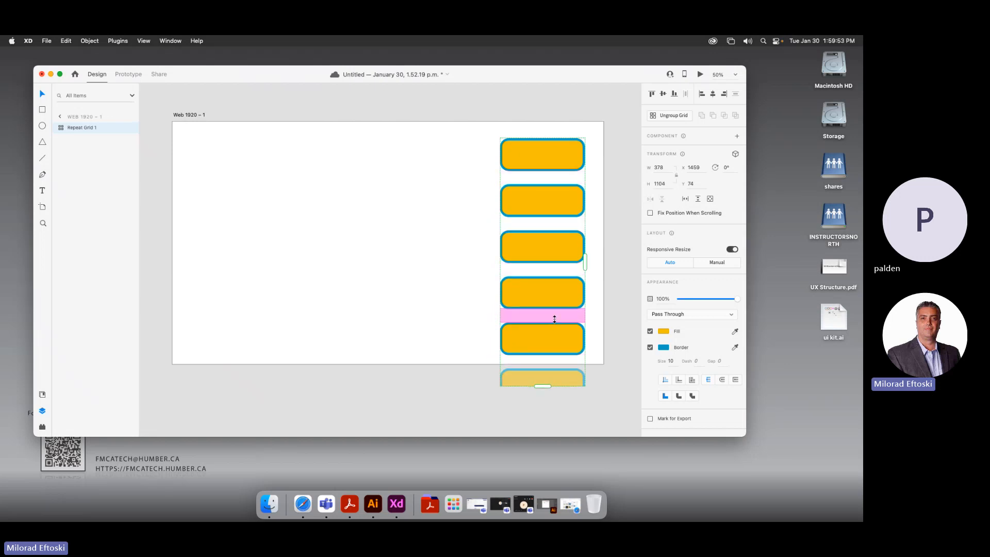
left_click(610, 378)
left_click(563, 347)
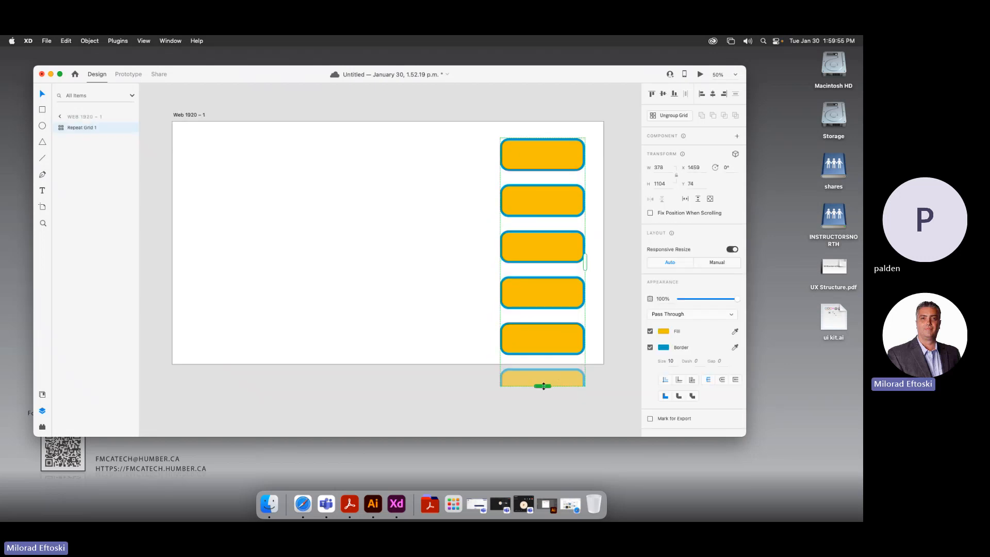
left_click_drag(544, 386, 530, 339)
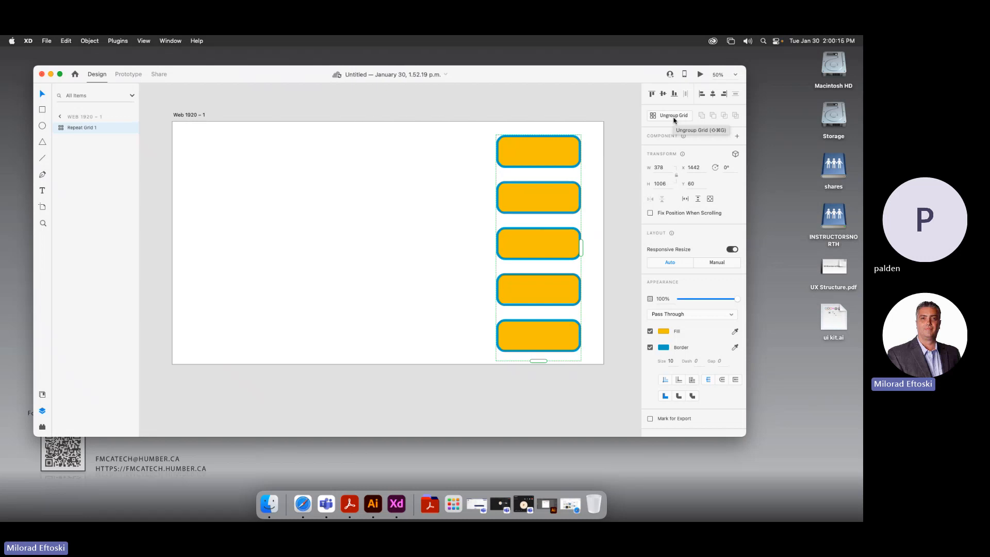
Move the repeat grid to about X 74, Y 37 and extend it horizontally to about 1799 wide
left_click_drag(538, 239, 549, 260)
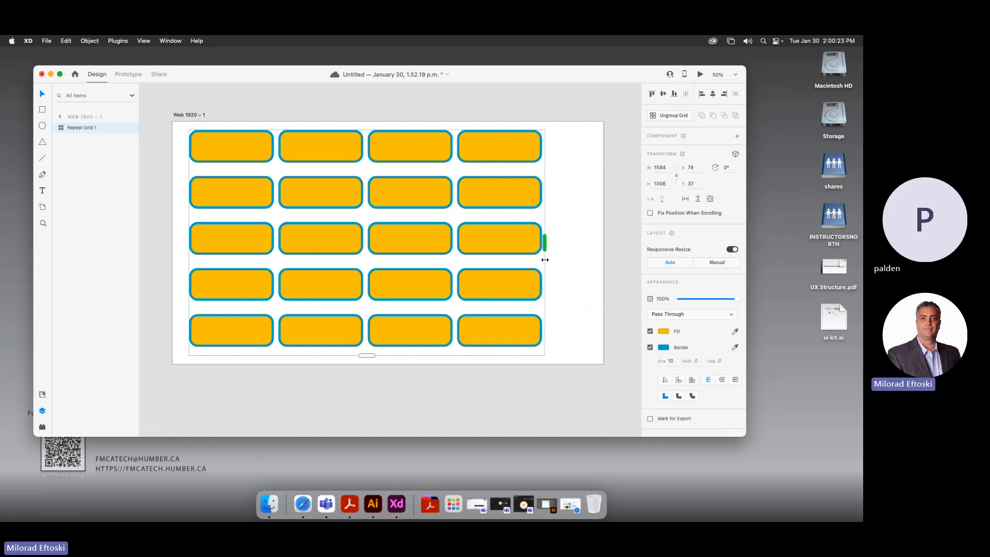
left_click_drag(544, 241, 590, 244)
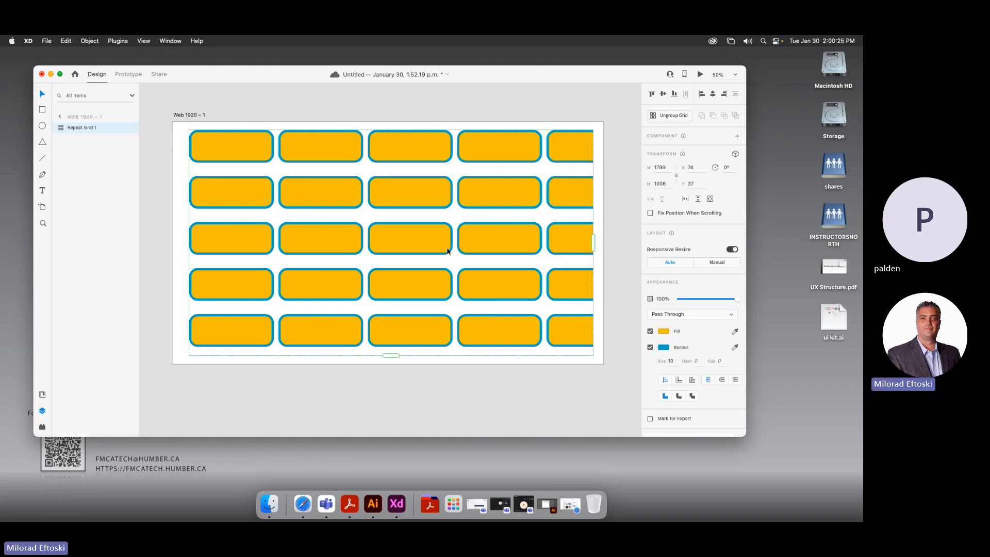
Widen the grid's column gaps until it spans about 2111, move it to about X 54, Y 46, and deselect it
left_click_drag(366, 239, 401, 238)
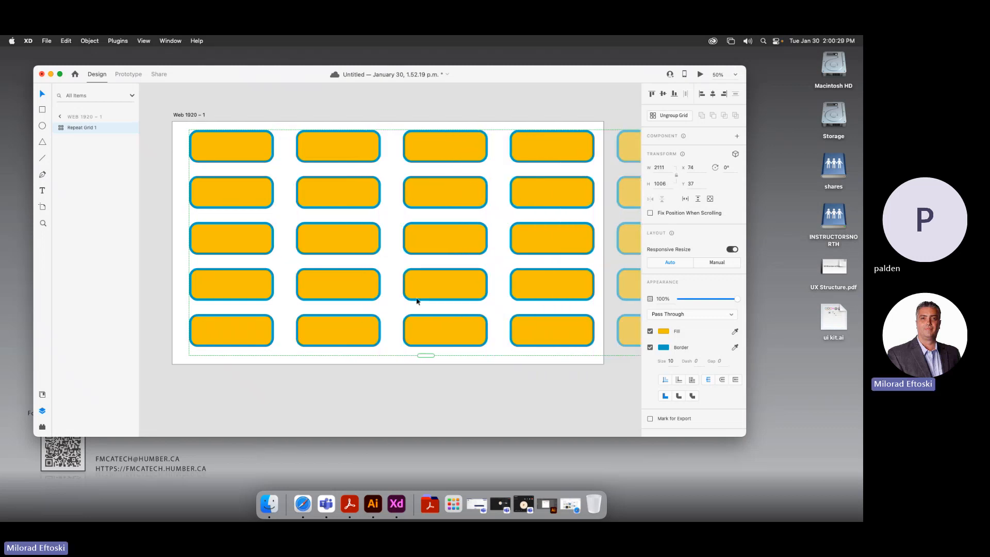
scroll(469, 386, "up", 1)
mouse_move(456, 341)
left_mouse_down()
mouse_move(426, 344)
mouse_move(456, 344)
mouse_move(447, 348)
left_mouse_up()
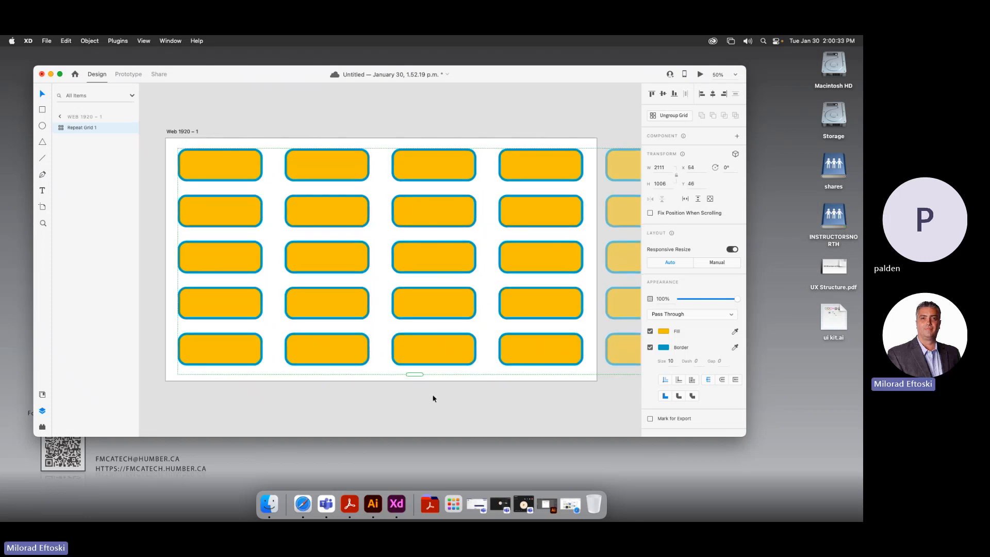
scroll(433, 398, "up", 1)
left_click(386, 107)
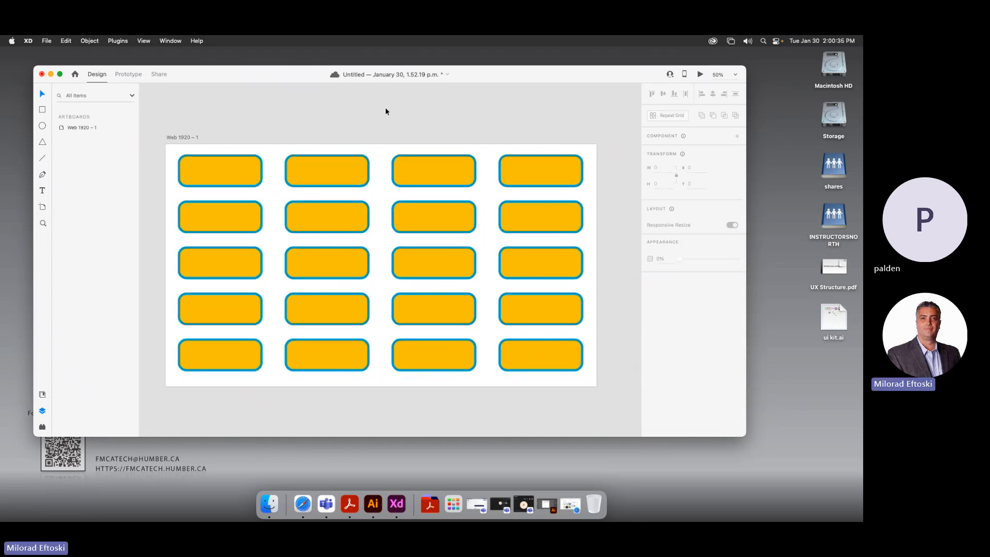
Select the repeat grid and narrow it to about 2076 wide
left_click(420, 159)
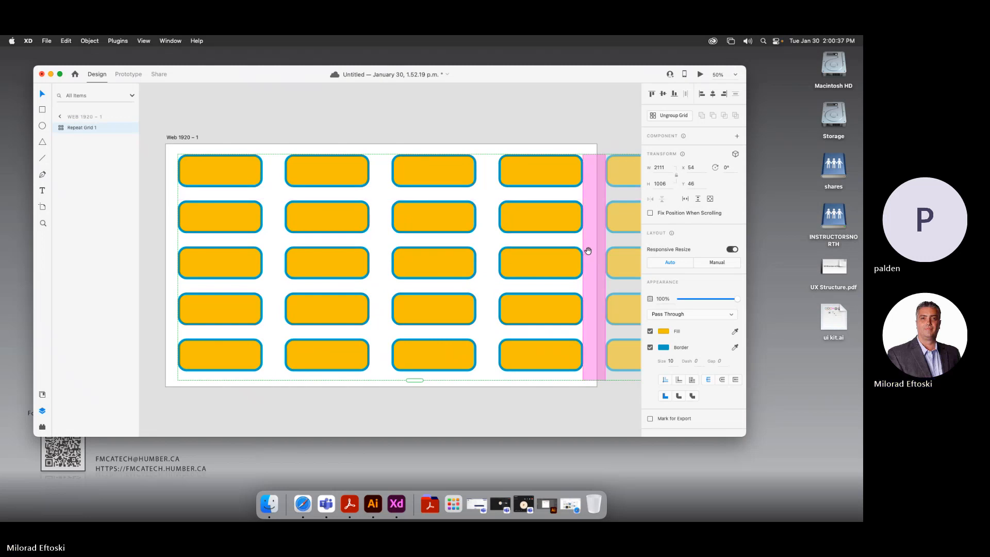
scroll(586, 250, "right", 5)
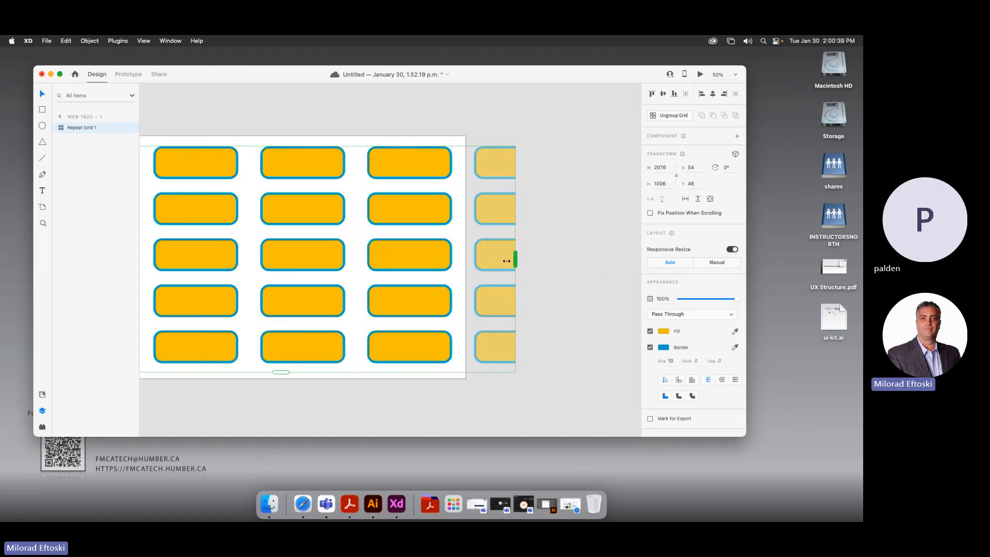
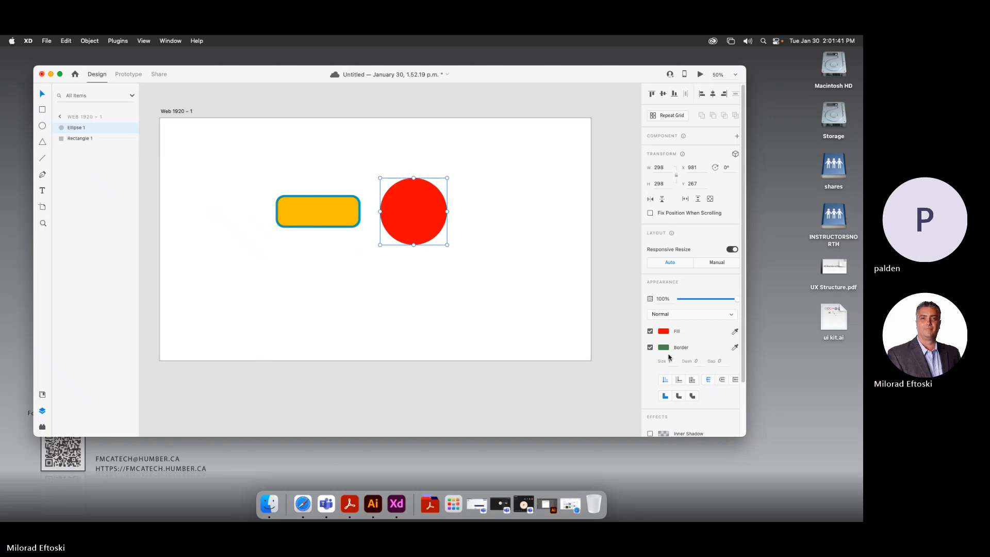
Set the red circle's green border size to 21
left_click(669, 360)
type("4")
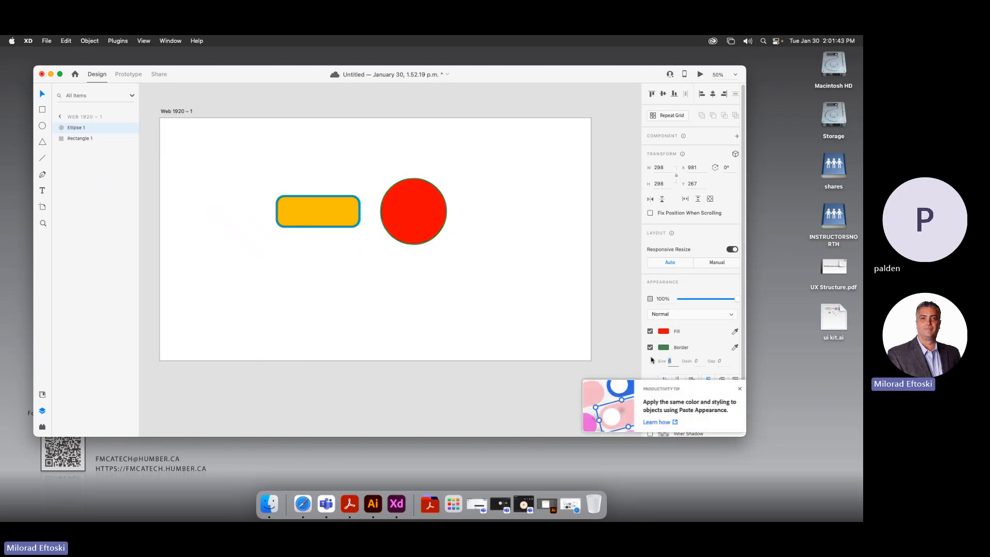
type("21")
key("Return")
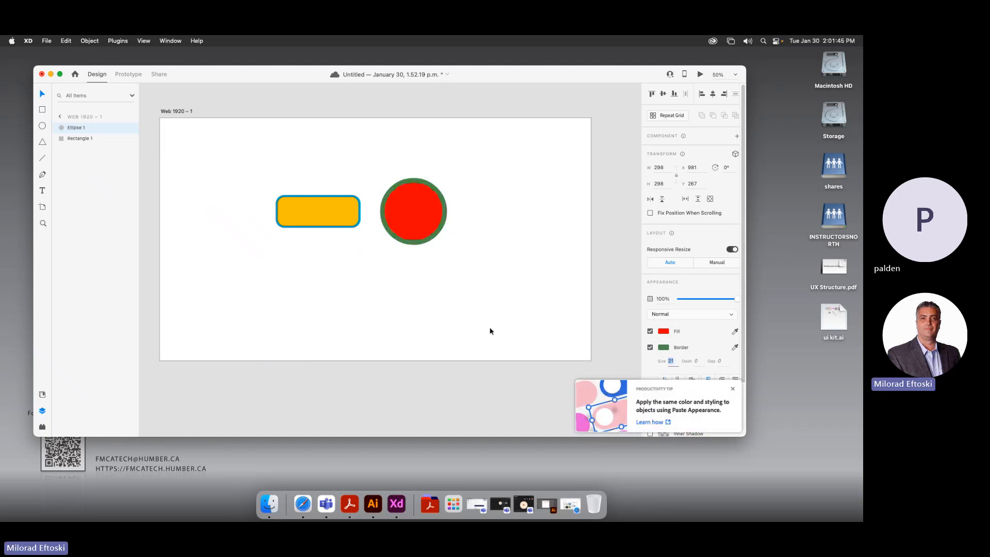
Make the rectangle about 256 high and overlap its lower-right corner with the circle at about X 870, Y 391
scroll(491, 331, "right", 2)
left_click_drag(405, 235, 410, 285)
left_click(323, 221)
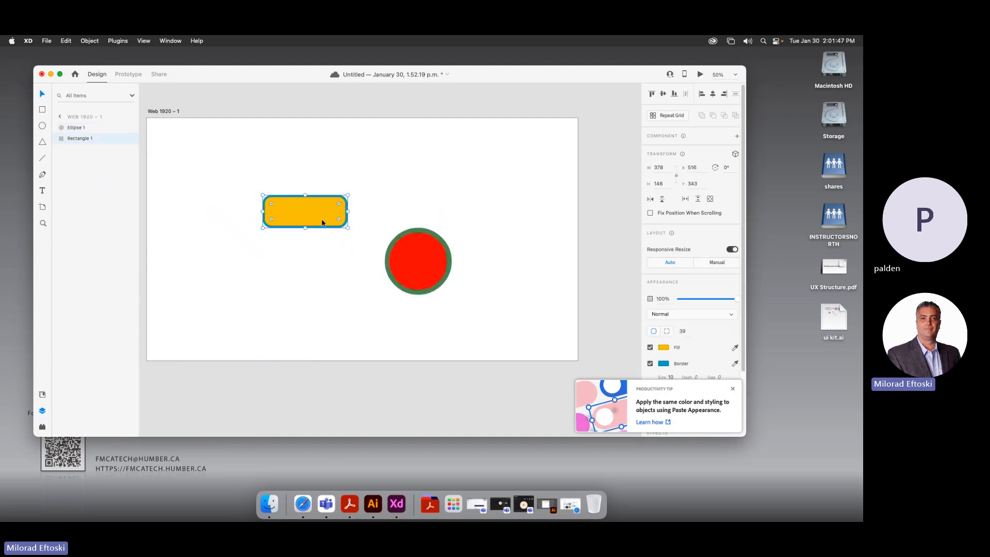
left_click_drag(305, 228, 337, 212)
left_click_drag(409, 260, 365, 233)
left_click(486, 248)
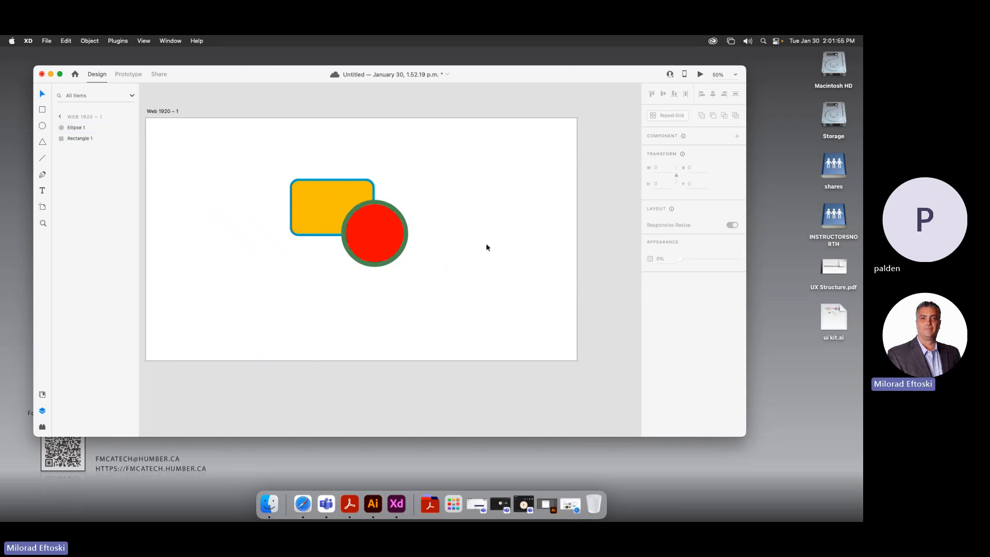
mouse_move(379, 244)
left_mouse_down()
mouse_move(394, 222)
mouse_move(379, 238)
mouse_move(430, 269)
mouse_move(376, 244)
left_mouse_up()
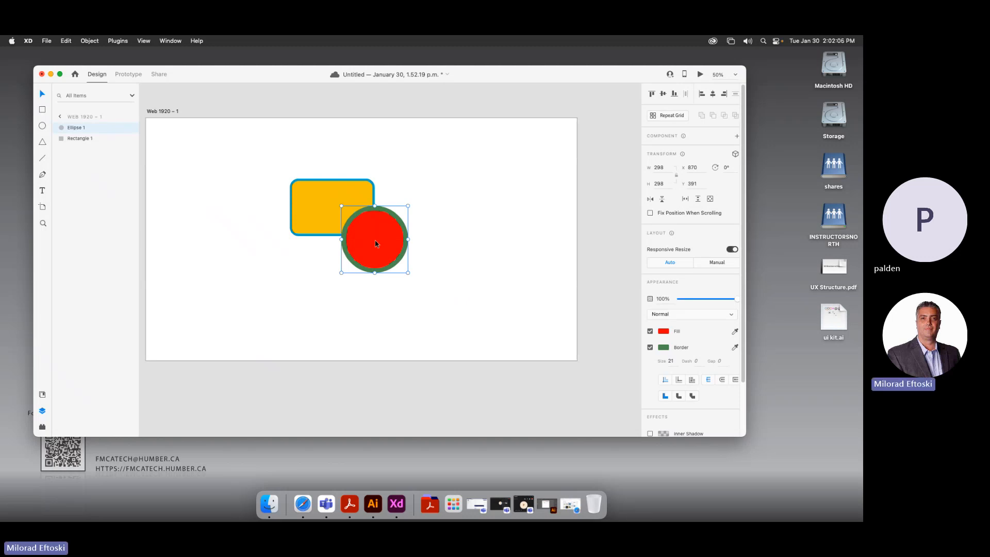
Try the circle one level backward and forward in the stacking order, and send it to the back behind the rectangle
key("super+bracketleft")
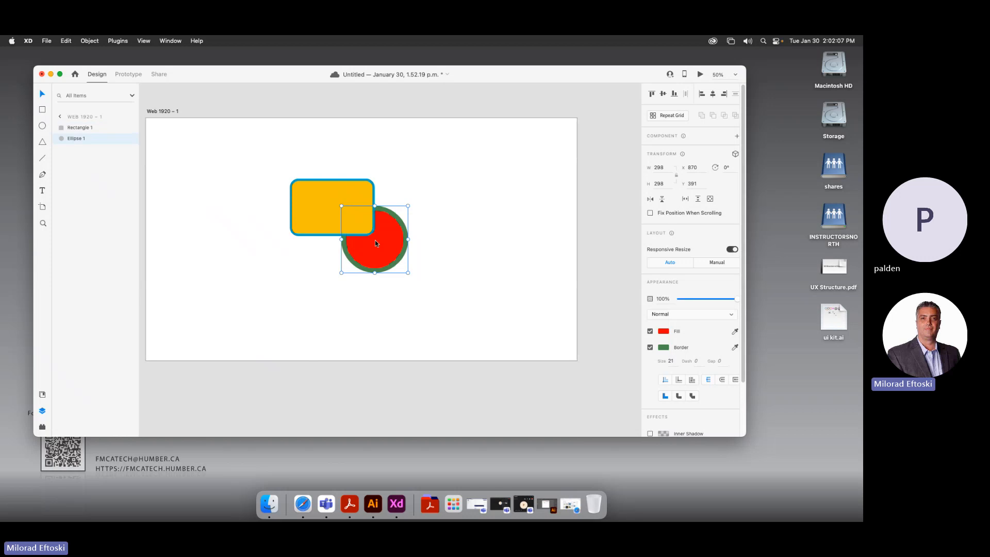
key("super+bracketright")
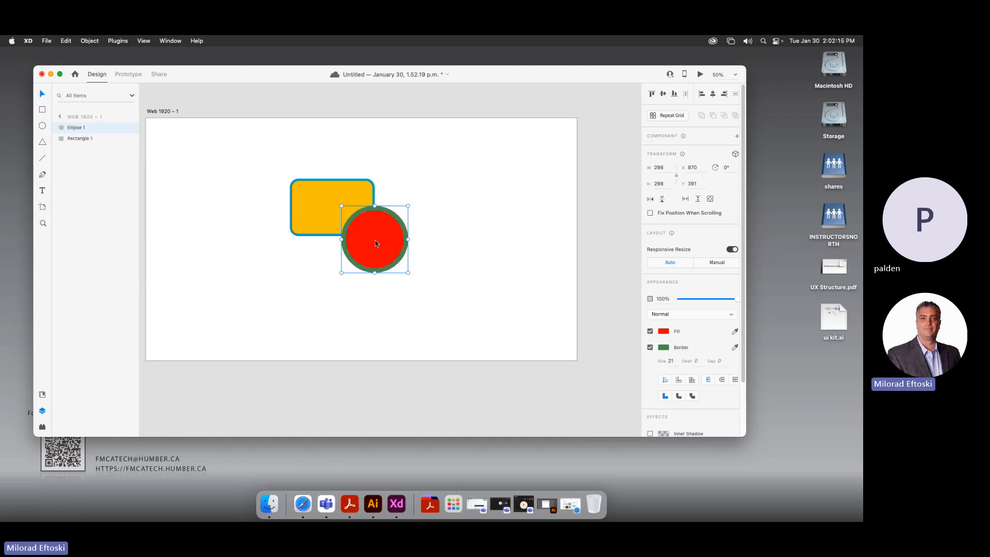
right_click(386, 236)
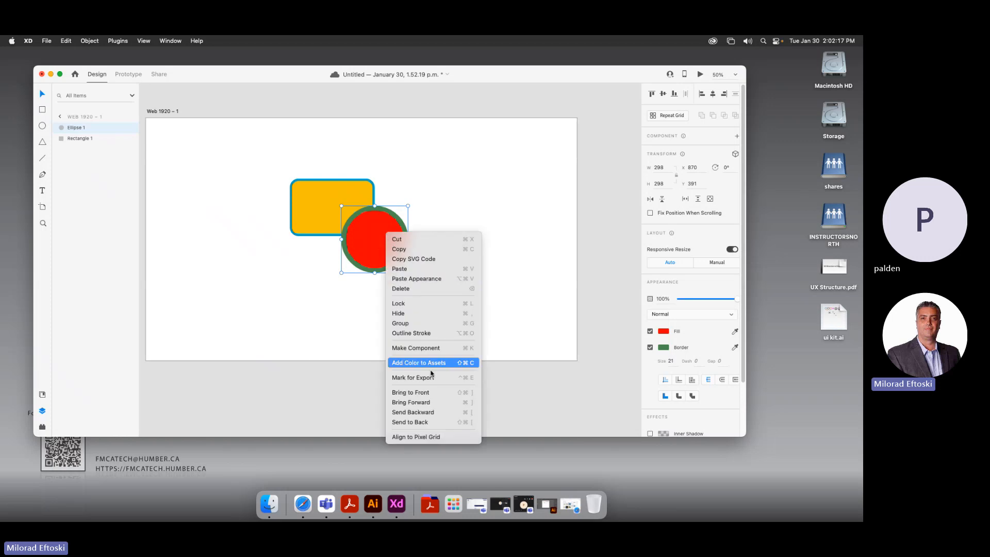
left_click(430, 424)
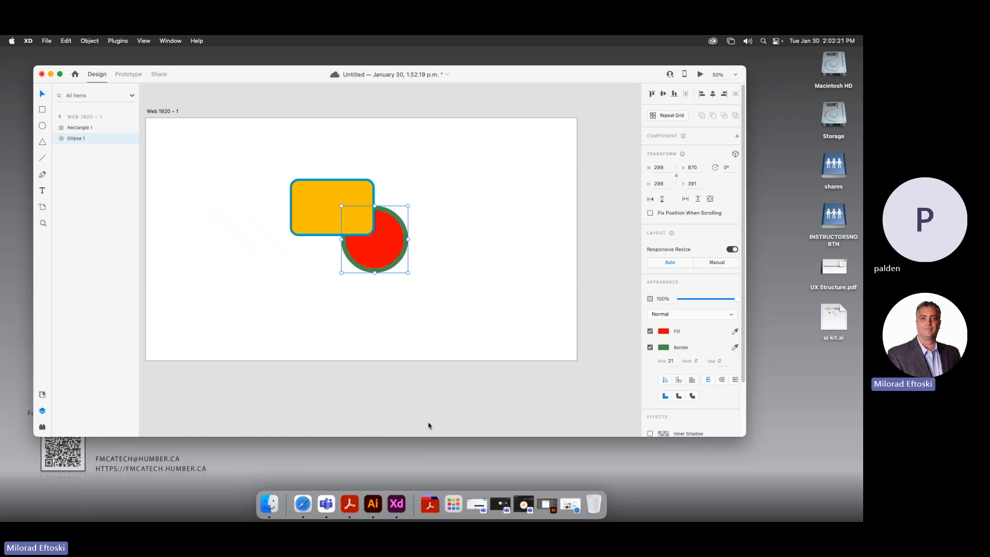
right_click(387, 247)
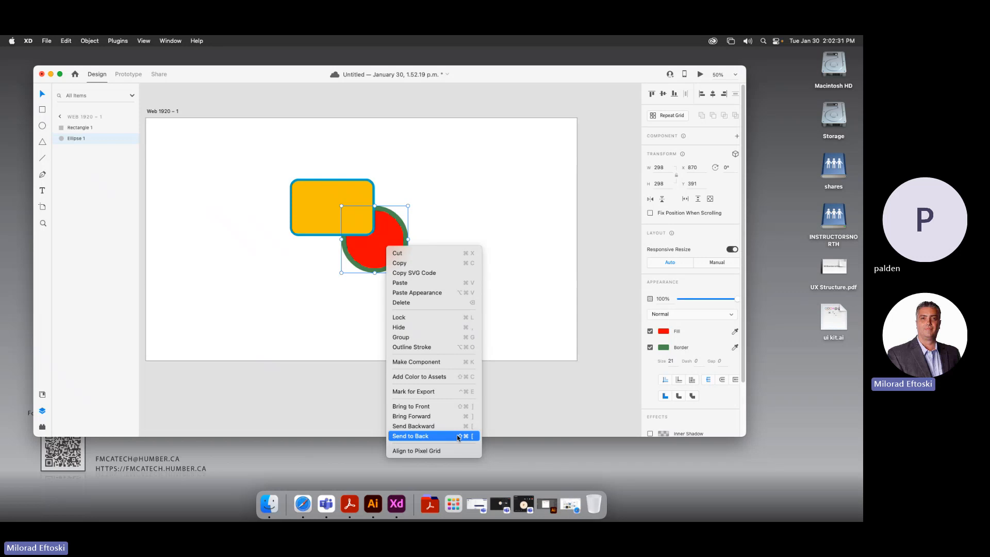
left_click(537, 334)
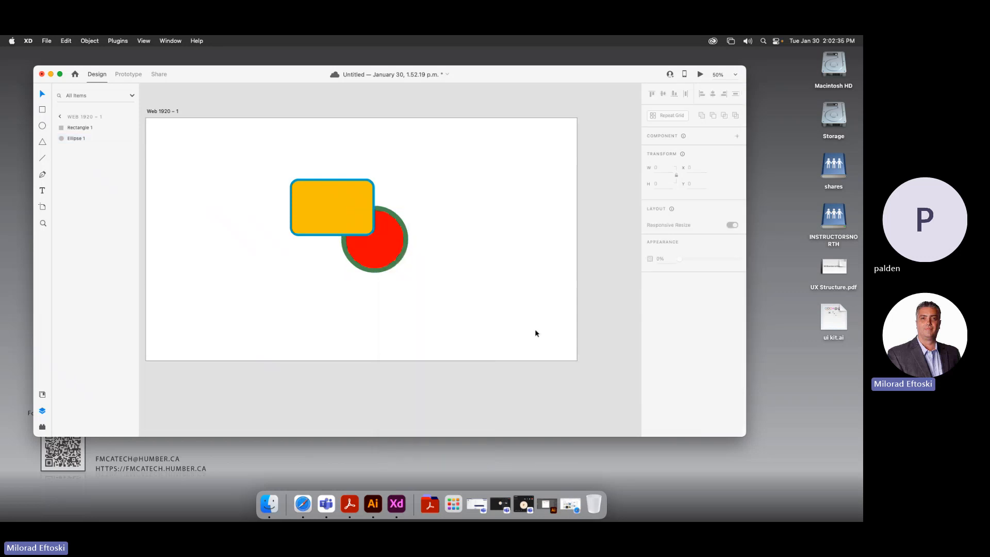
Shift the rectangle to about X 582, Y 234 and move the circle up and left to keep them overlapping
left_click_drag(322, 203, 301, 195)
left_click(422, 240)
scroll(422, 239, "right", 1)
left_click_drag(390, 247, 382, 237)
left_click(491, 282)
scroll(492, 281, "right", 1)
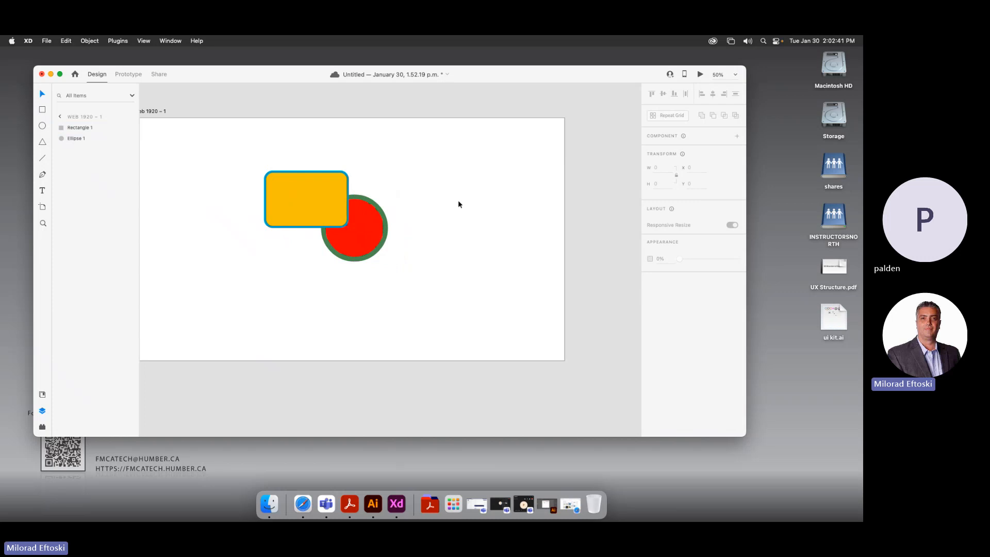
Group the rectangle and circle and move the group to about X 1039, Y 148
left_click_drag(447, 149, 260, 293)
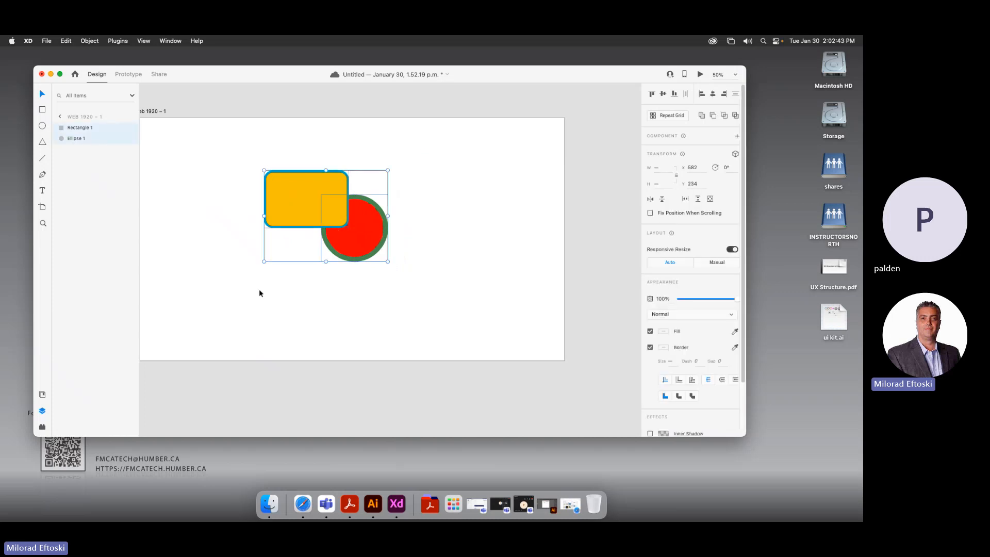
key("super+g")
left_click(314, 347)
scroll(315, 347, "right", 1)
left_click_drag(357, 254, 447, 236)
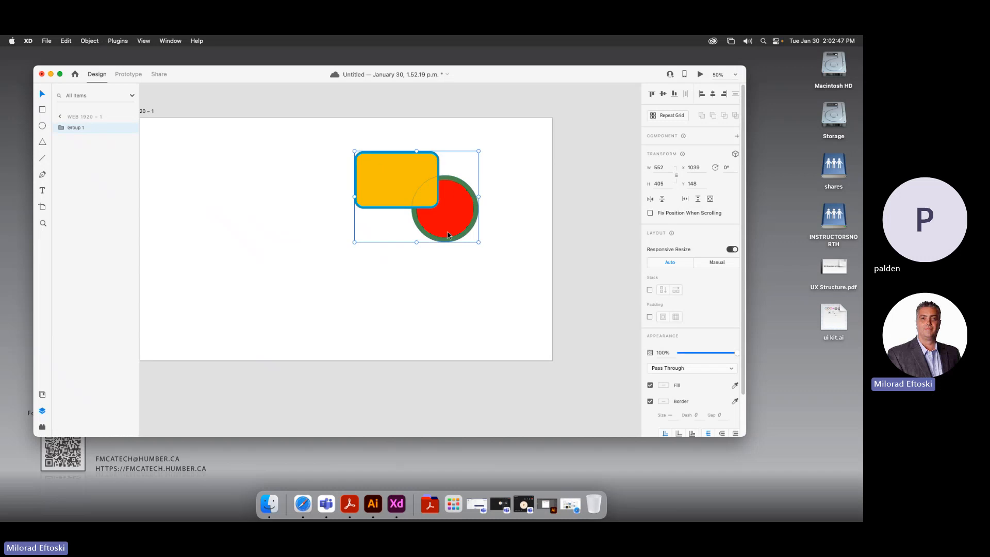
Move the rectangle inside the group to about X 1064, keeping Y at 148
double_click(448, 205)
left_click(387, 189)
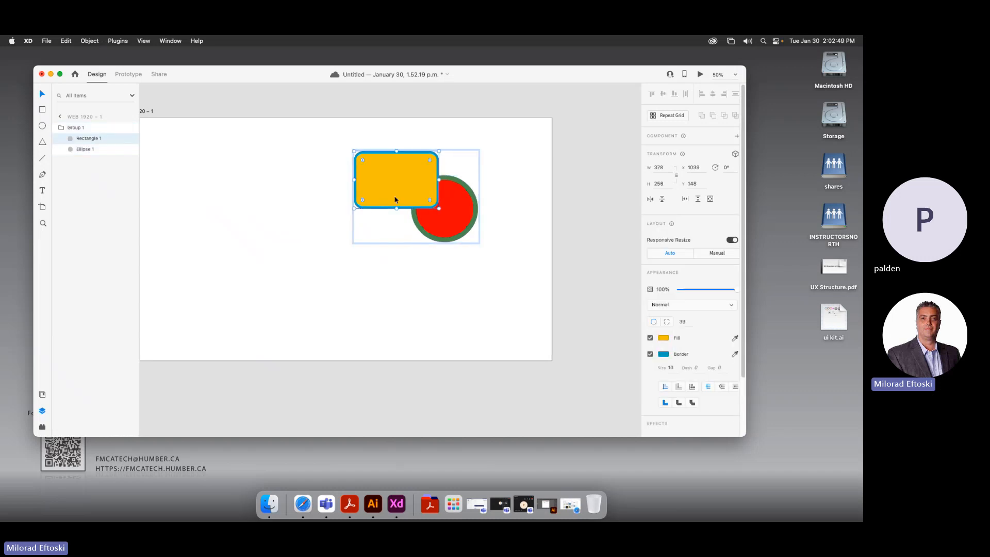
mouse_move(394, 194)
left_mouse_down()
mouse_move(363, 180)
mouse_move(391, 192)
left_mouse_up()
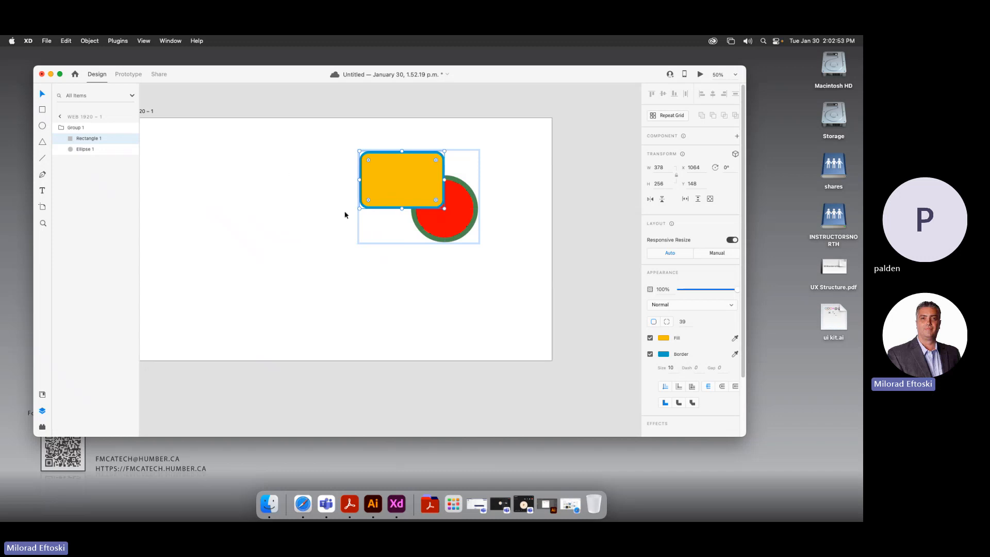
Try pulling the grouped rectangle's lower-right anchor point outward in path editing, undo the change, and deselect everything
mouse_move(345, 247)
left_mouse_down()
mouse_move(378, 248)
mouse_move(356, 254)
left_mouse_up()
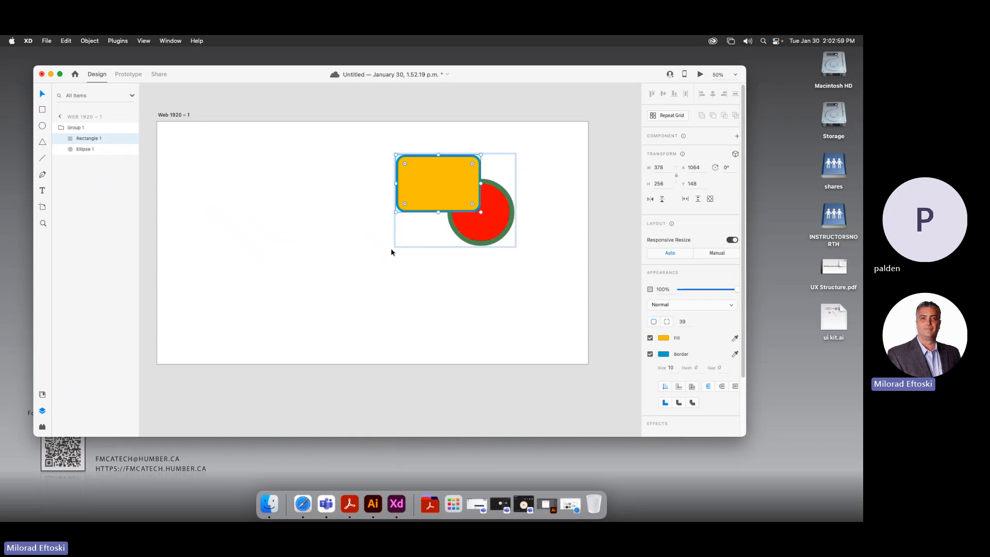
double_click(423, 204)
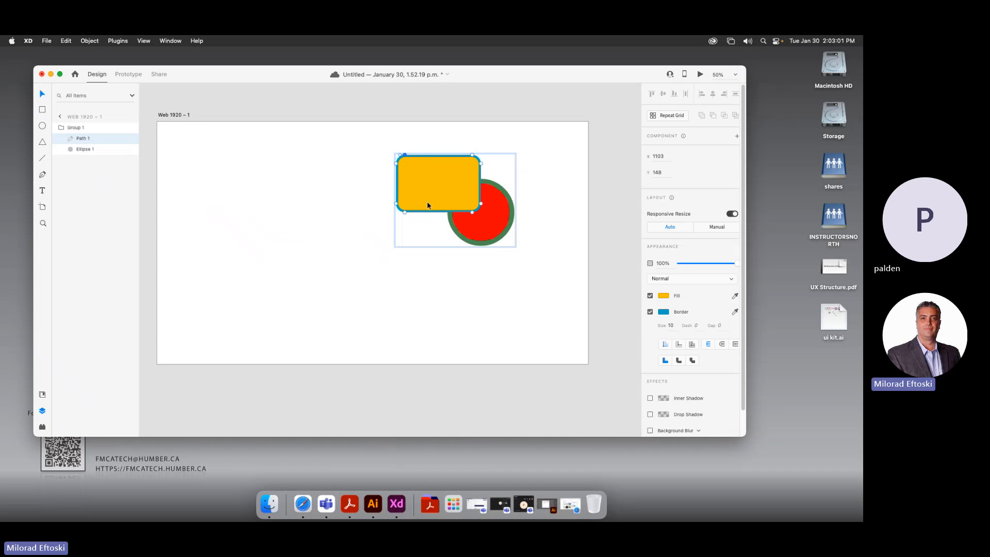
left_click_drag(481, 203, 509, 191)
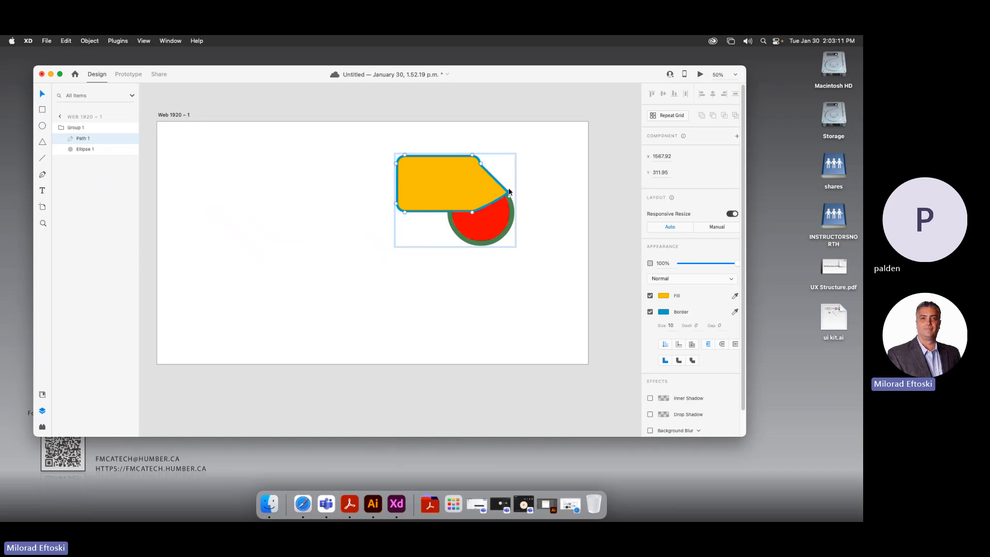
key("super+z")
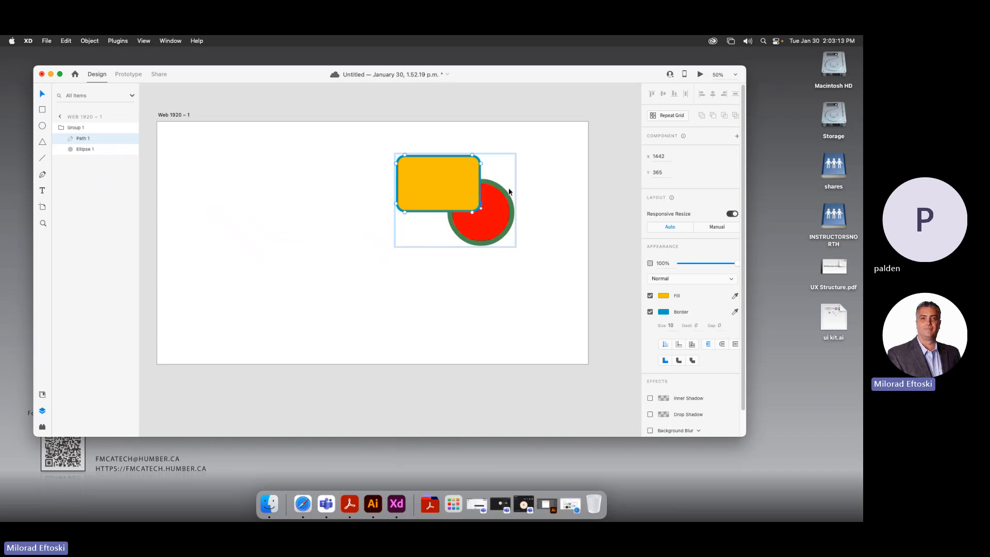
key("Escape")
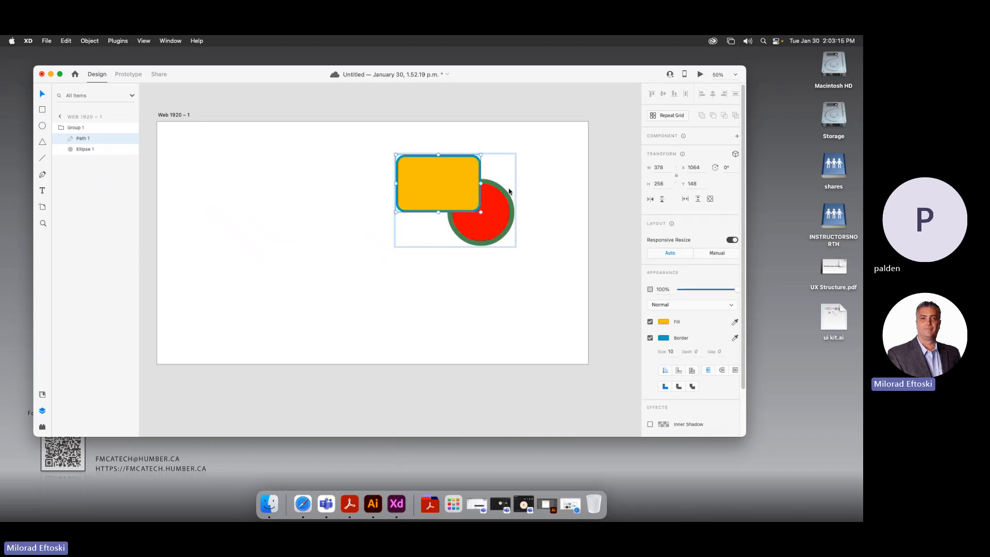
key("Escape")
key("Escape")
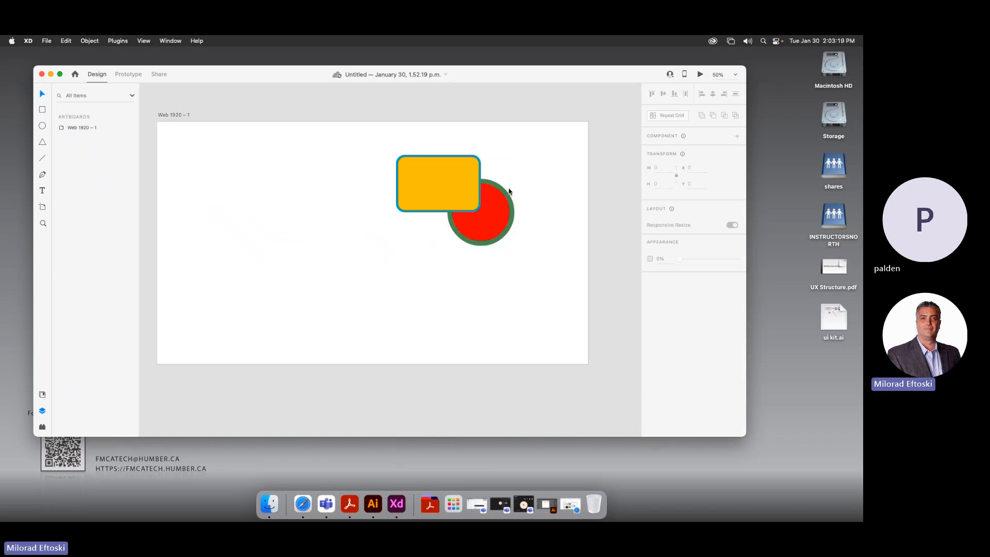
Move the group to about X 760, Y 201 and ungroup it
left_click_drag(457, 186, 392, 201)
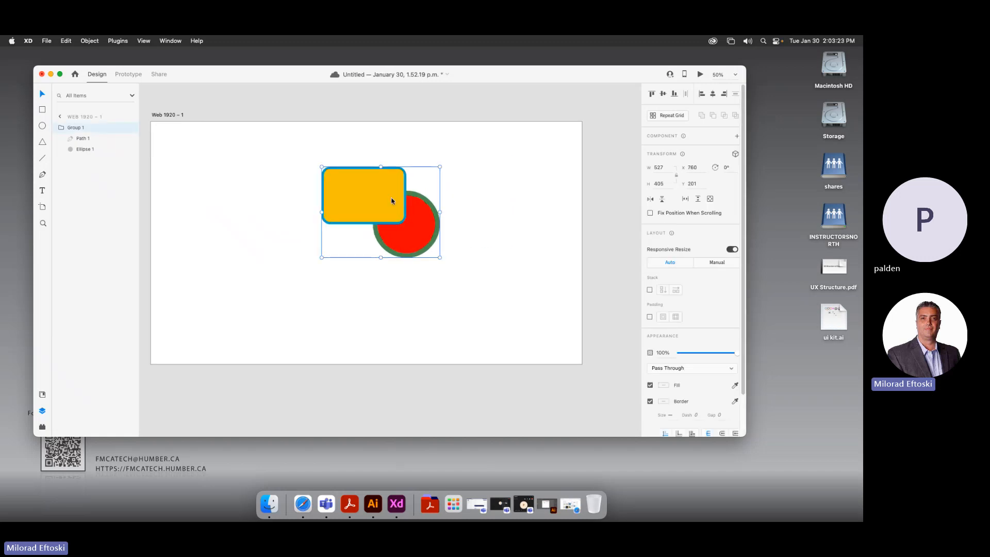
right_click(392, 196)
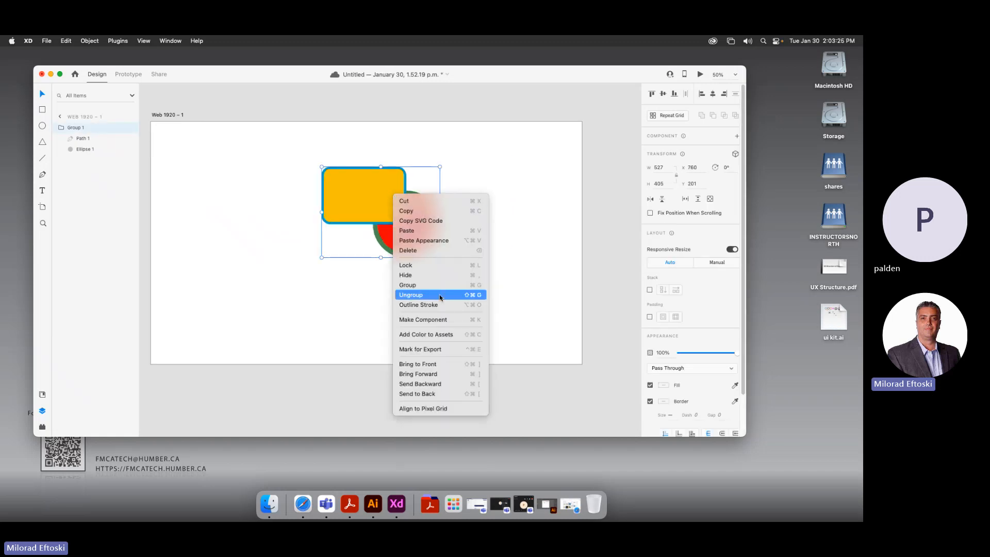
left_click(413, 294)
Move the circle and rectangle independently, overlap the rectangle's lower-right corner with the circle again, and deselect
left_click(434, 258)
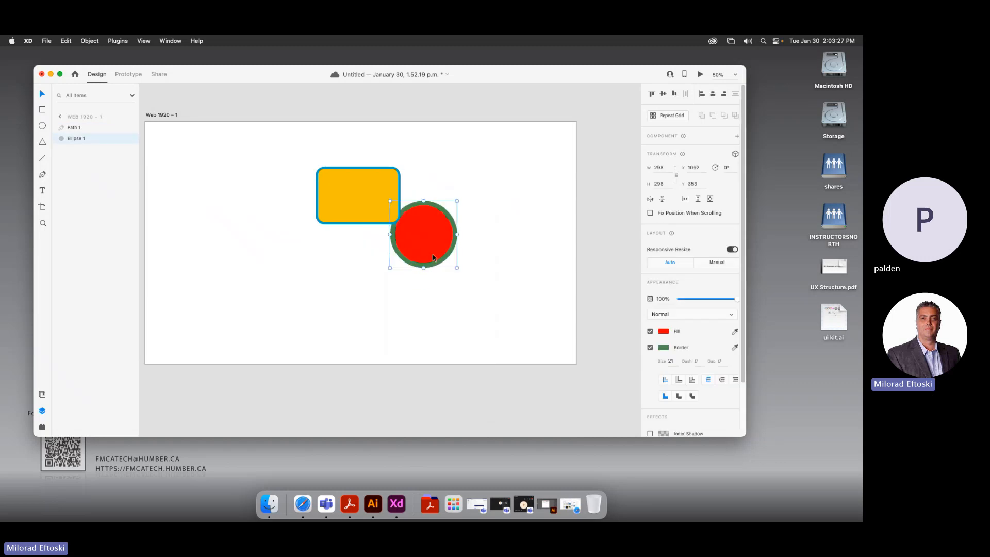
mouse_move(361, 205)
left_mouse_down()
mouse_move(383, 211)
mouse_move(341, 232)
mouse_move(374, 220)
left_mouse_up()
left_click_drag(475, 271, 457, 255)
left_click_drag(396, 209, 383, 198)
left_click(504, 244)
scroll(504, 244, "right", 1)
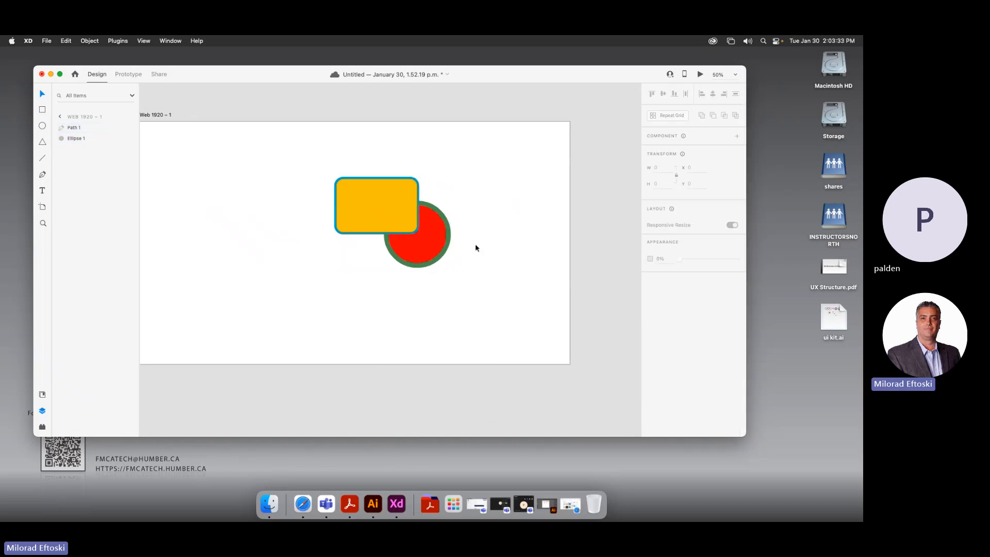
Move the rectangle and circle together to about X 1066, Y 165 and widen the application window
left_click_drag(381, 153, 470, 272)
left_click_drag(431, 255, 475, 236)
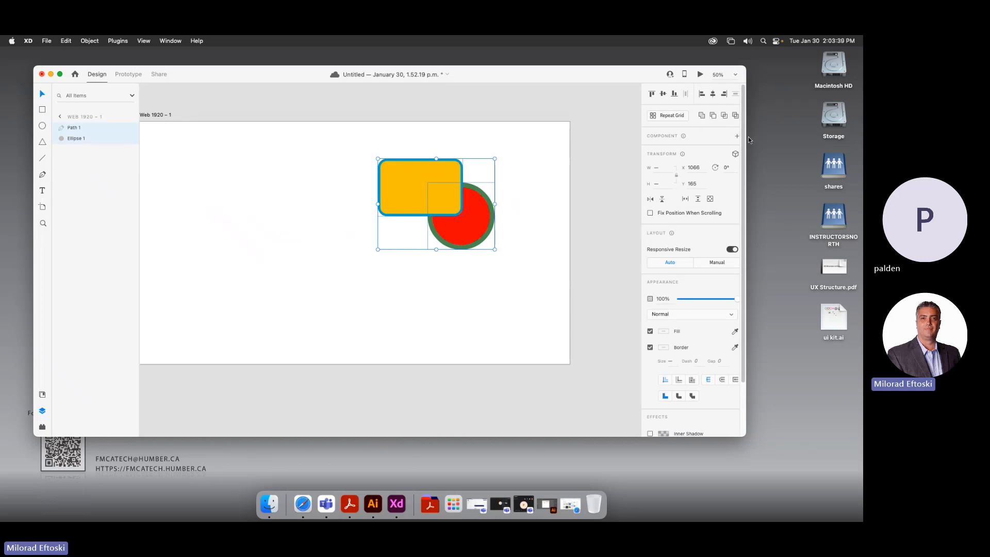
left_click_drag(748, 136, 780, 136)
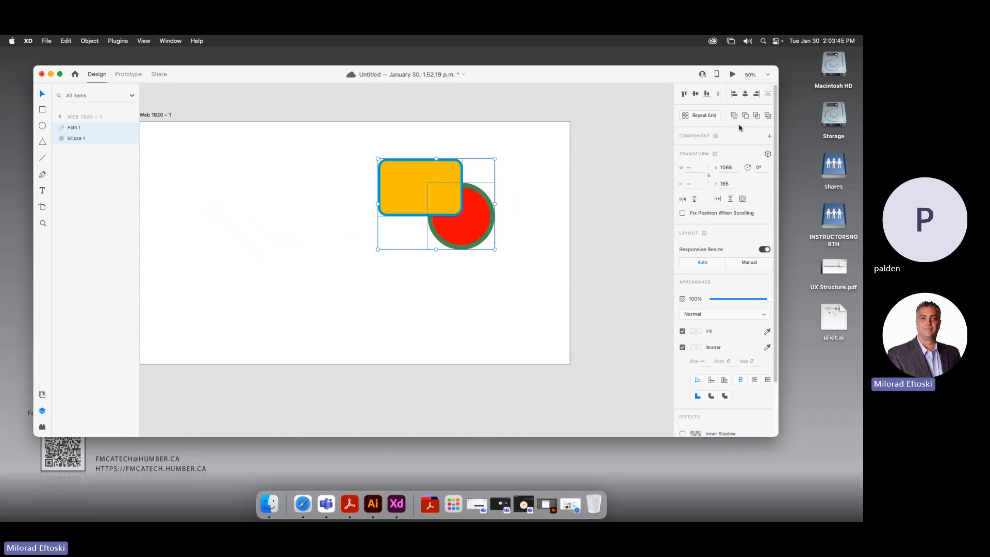
scroll(735, 118, "right", 1)
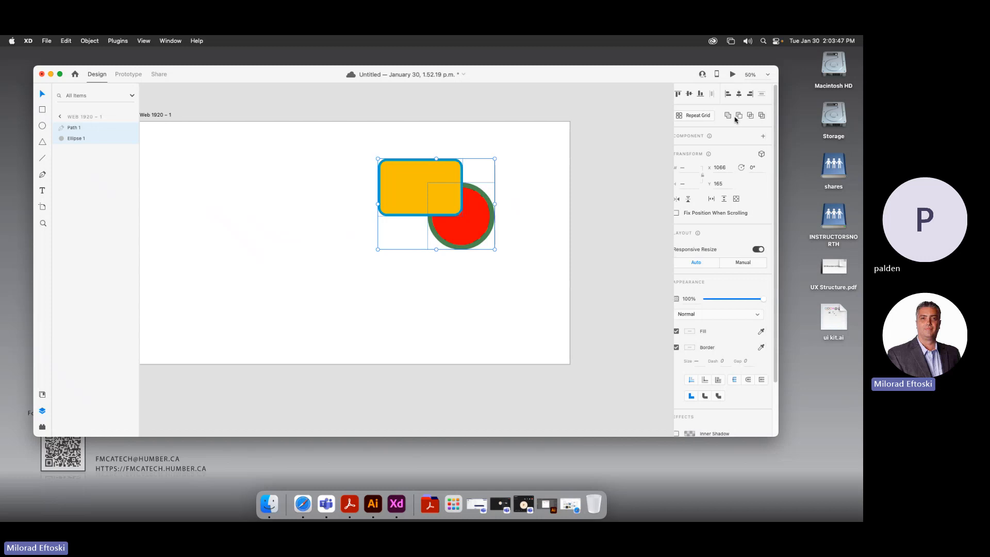
Try uniting the two selected shapes, undo the union, and subtract the rectangle from the circle instead
left_click(729, 116)
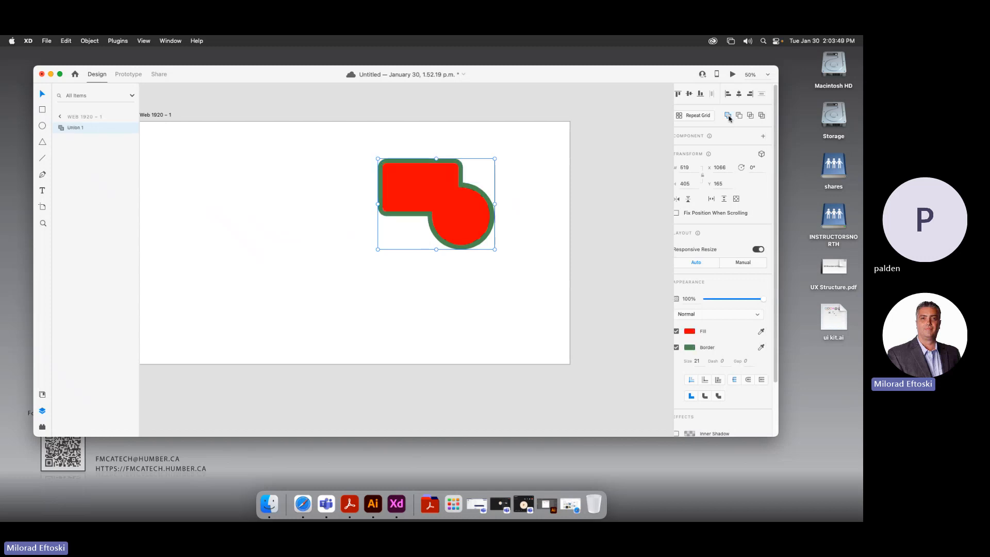
key("super+z")
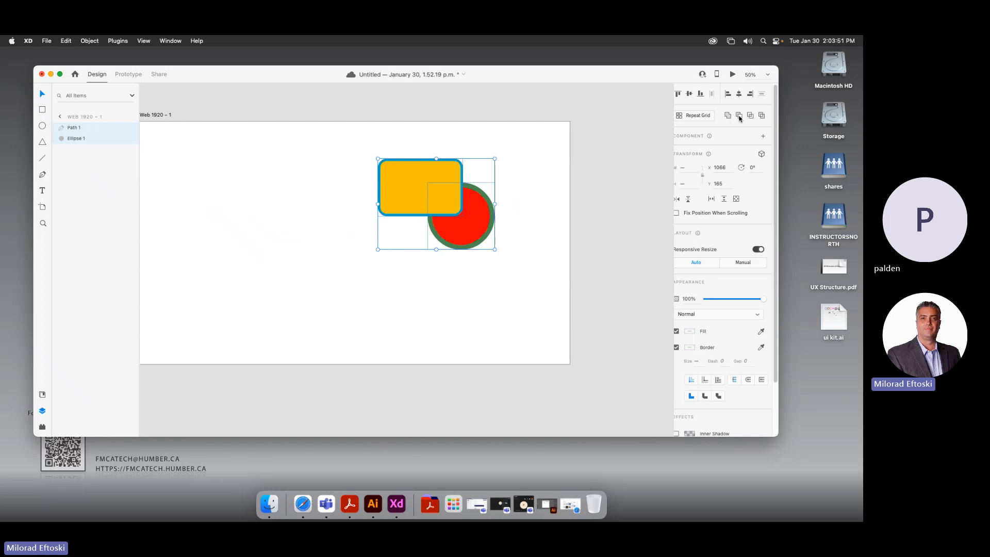
left_click(739, 117)
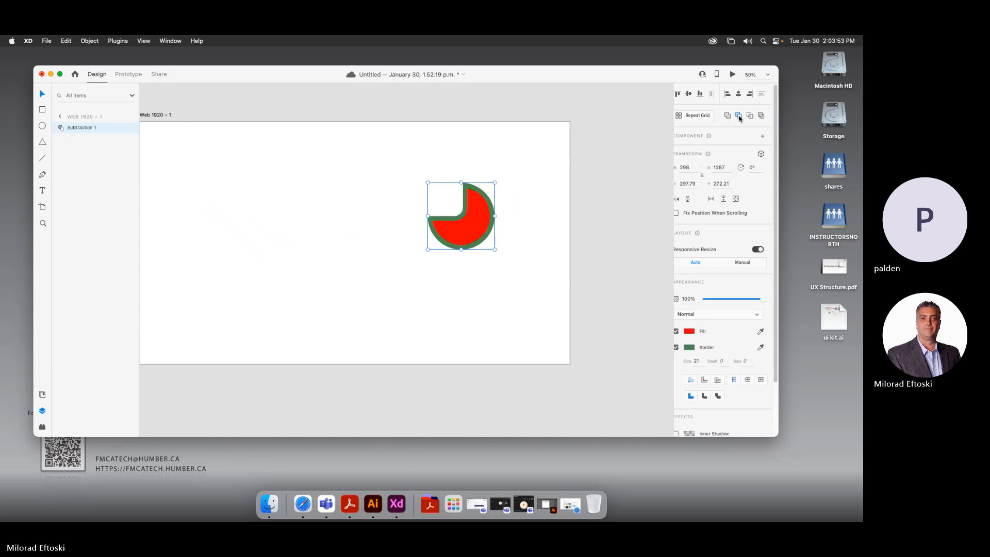
Undo the subtraction, try Intersect and Exclude Overlap on the rectangle and circle, and undo each operation
key("super+z")
left_click(750, 116)
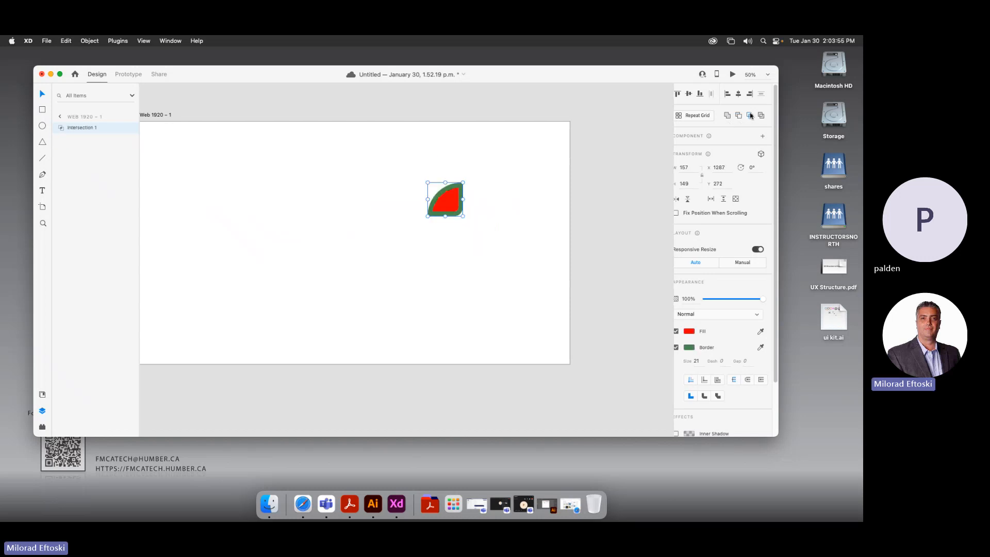
key("super+z")
left_click(762, 116)
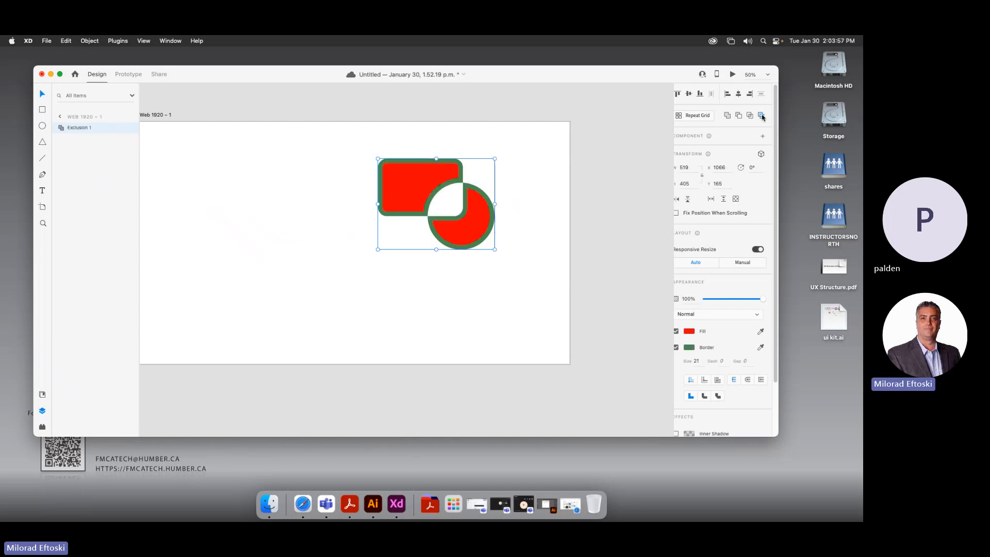
key("super+z")
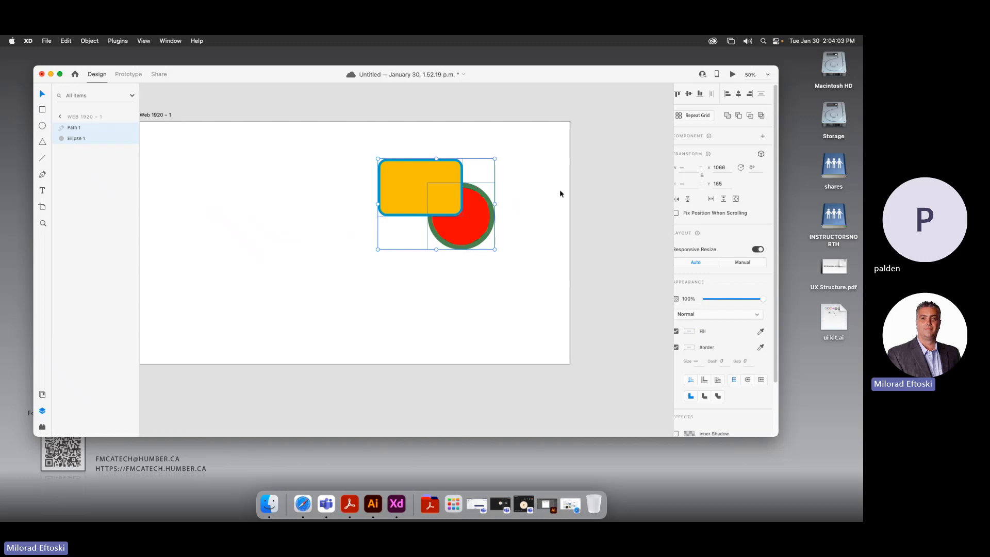
Delete the red circle and move the yellow rectangle to about X 702, Y 378
left_click_drag(469, 226, 486, 280)
left_click(459, 250)
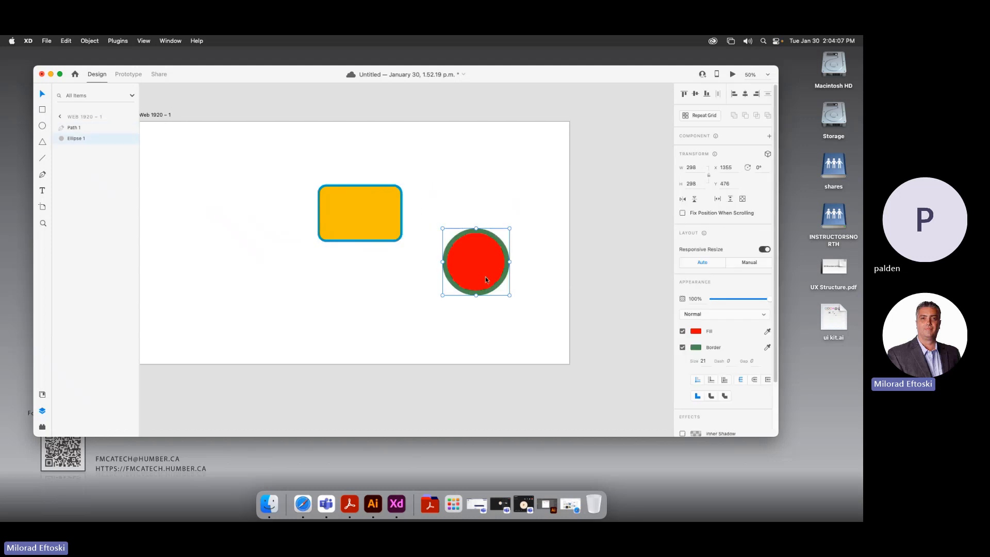
key("BackSpace")
scroll(456, 269, "left", 2)
left_click_drag(398, 204, 397, 229)
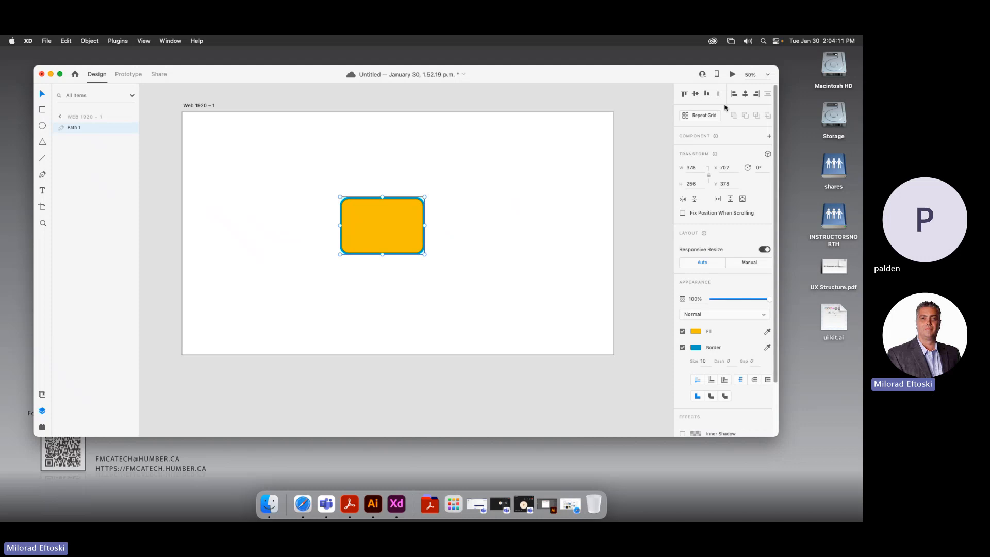
Try aligning the rectangle to the artboard's top and bottom edges, and centre it vertically and horizontally on the artboard
left_click(678, 95)
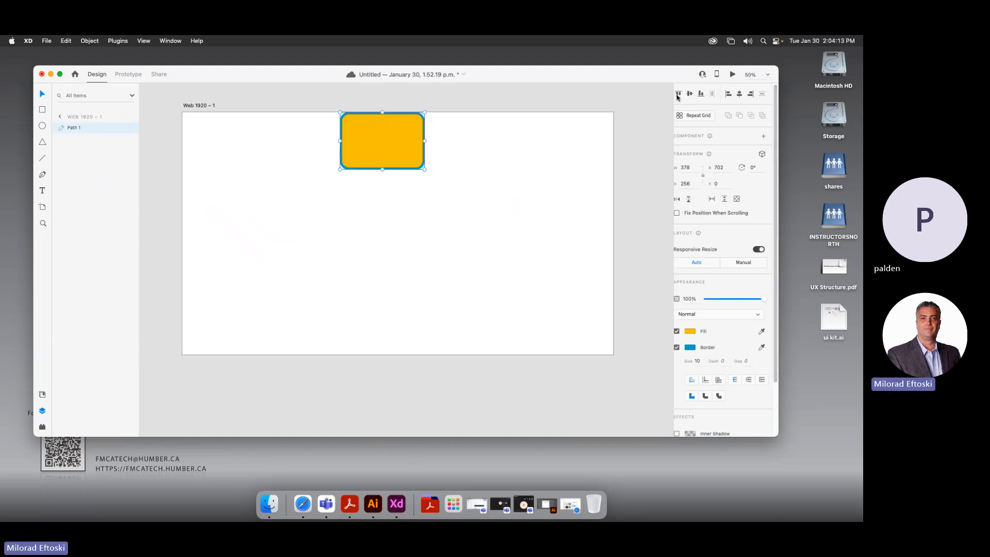
left_click(690, 95)
left_click(700, 95)
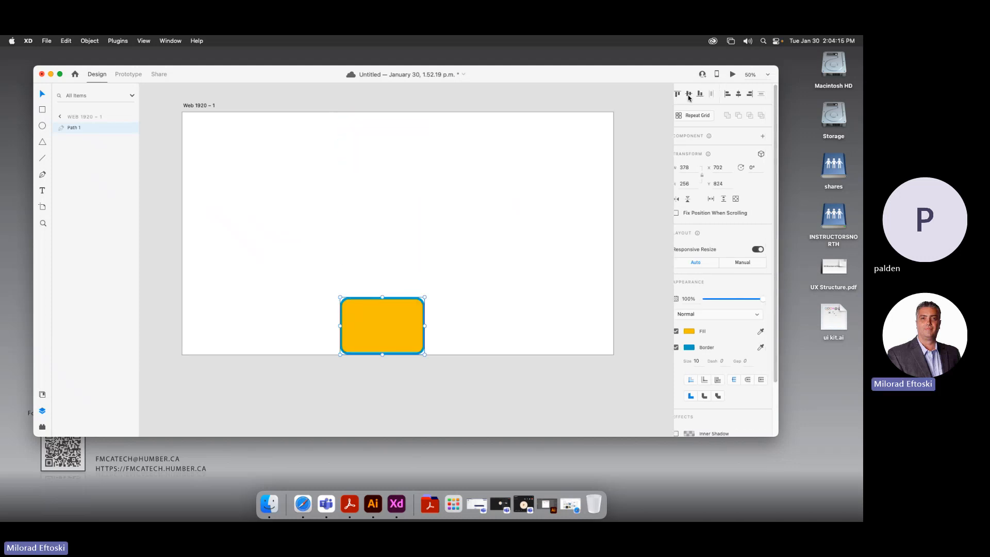
left_click(689, 95)
left_click(738, 94)
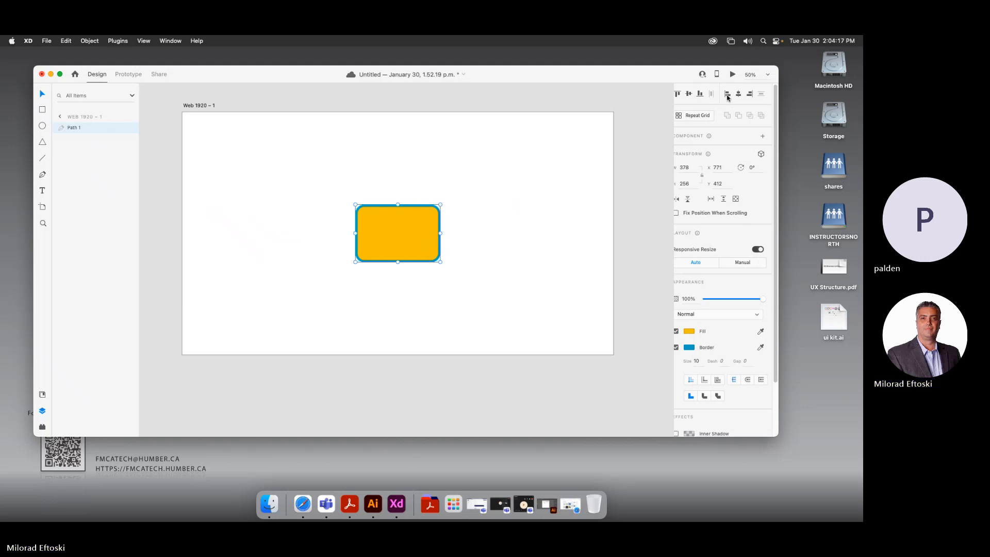
left_click(671, 161)
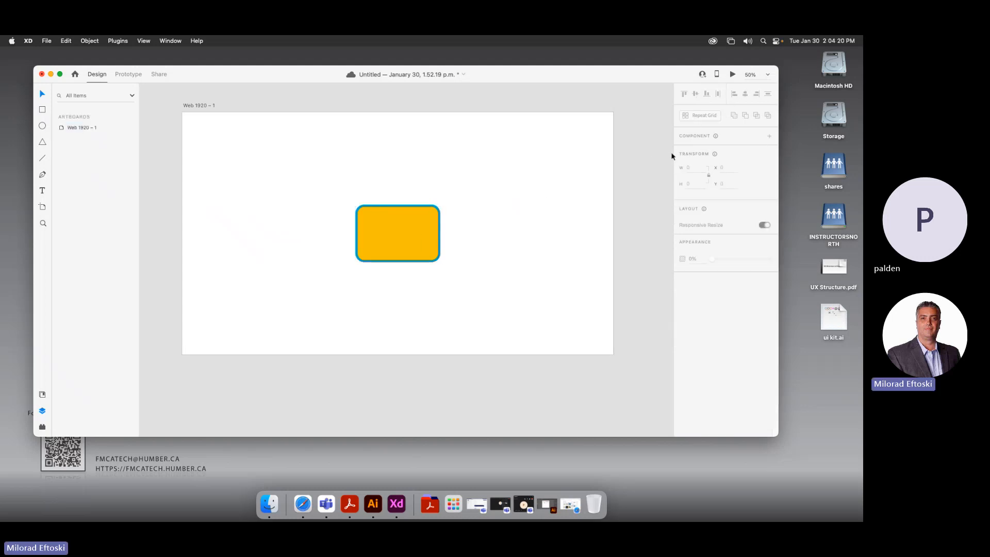
left_click(428, 217)
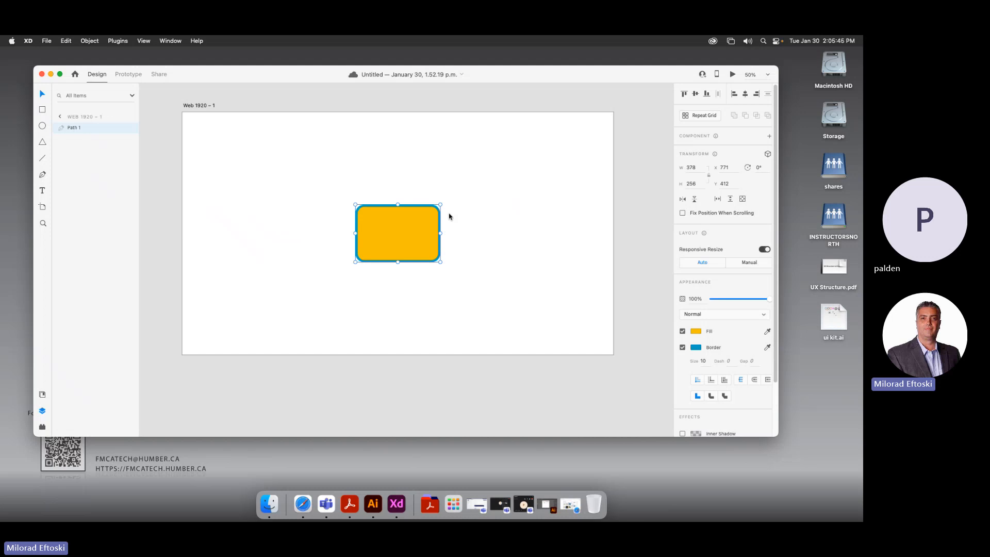
left_click(515, 201)
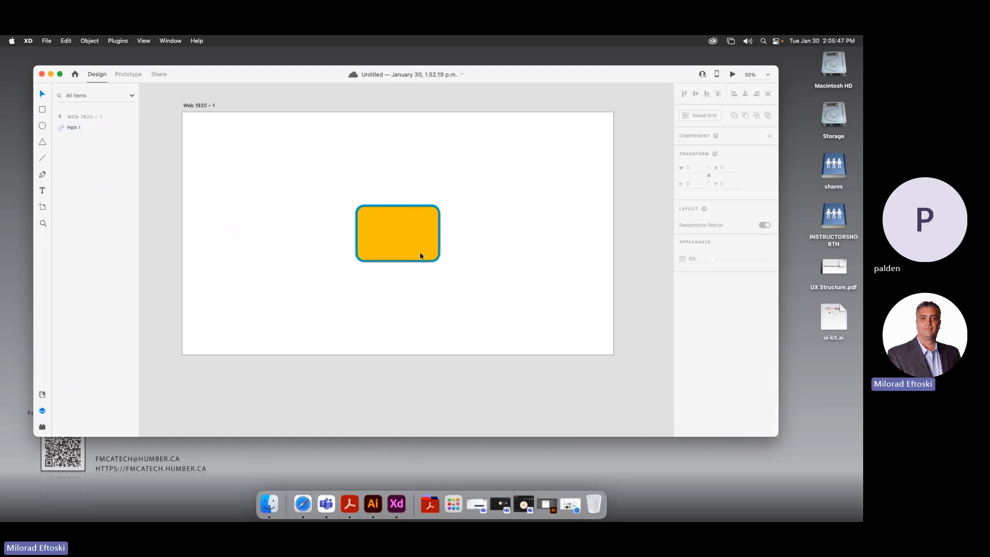
Try drawing a triangle about 518 by 496, move it to about X 1307, Y 292, and delete it
left_click(421, 256)
left_click(43, 142)
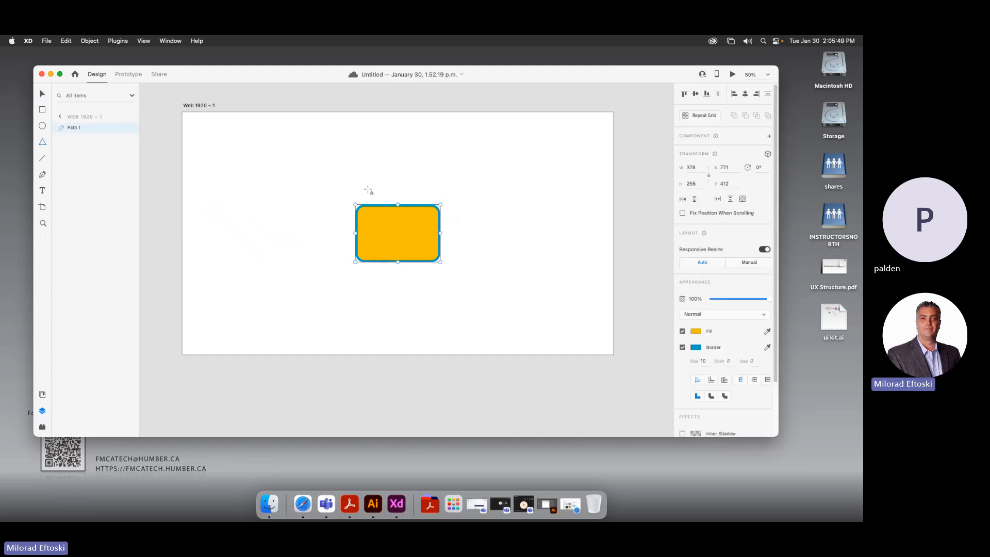
left_click_drag(525, 189, 641, 300)
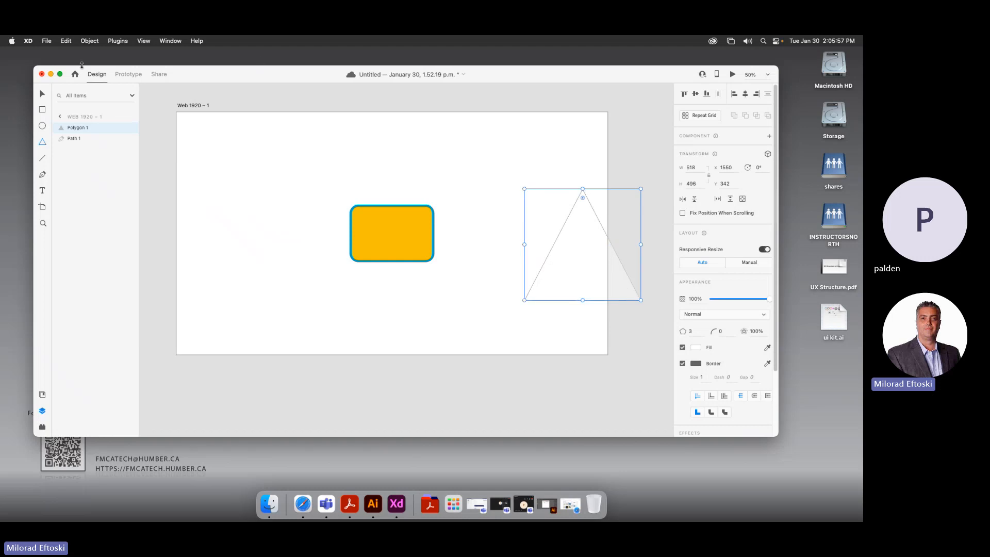
left_click(43, 94)
left_click_drag(564, 254, 509, 241)
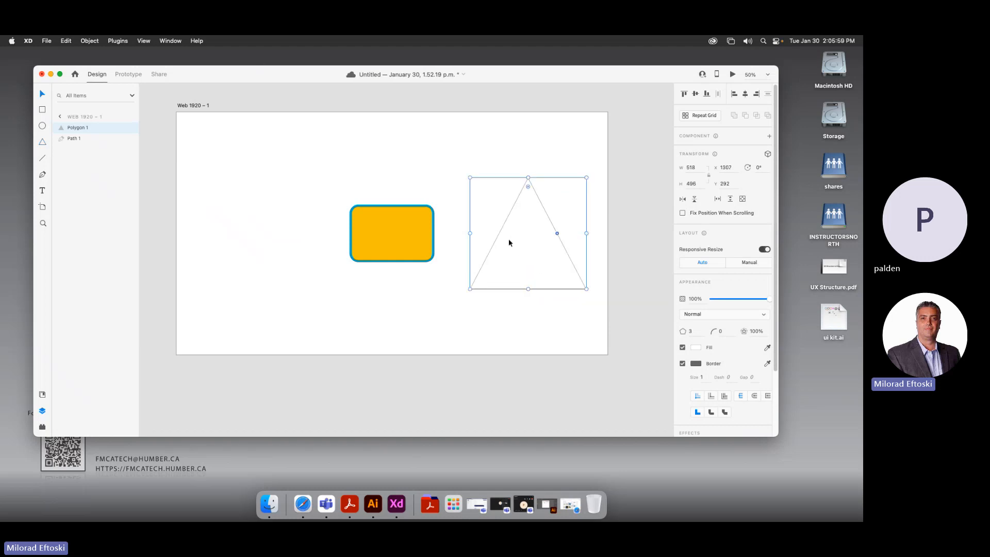
key("Delete")
Delete the yellow rectangle and draw a six-sided polygon about 505 wide by 437 high on the artboard
left_click_drag(415, 248, 320, 241)
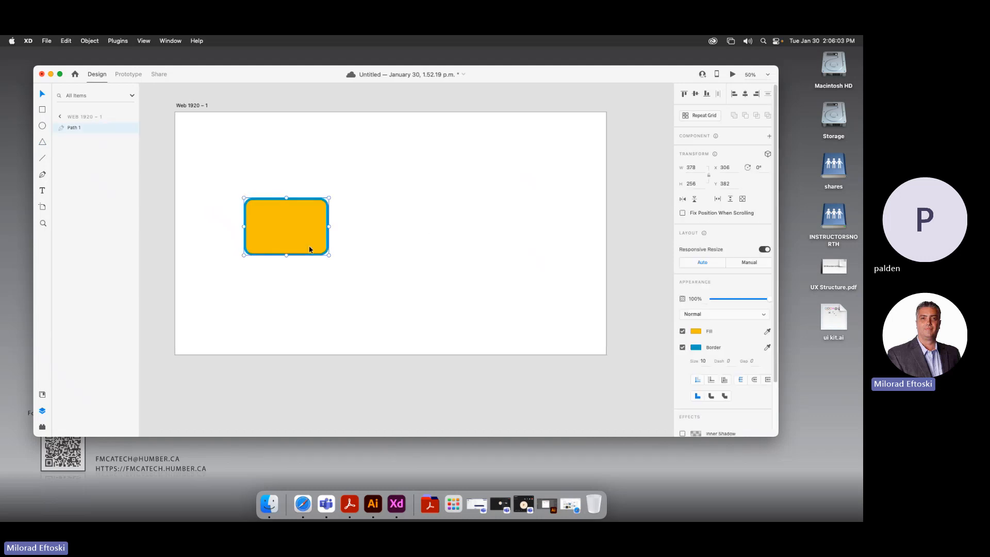
key("Delete")
left_click(42, 143)
mouse_move(311, 167)
left_mouse_down()
mouse_move(458, 272)
mouse_move(459, 284)
mouse_move(481, 278)
mouse_move(490, 307)
mouse_move(516, 269)
left_mouse_up()
key("Up")
key("Up")
key("Up")
key("Down")
key("Down")
key("Down")
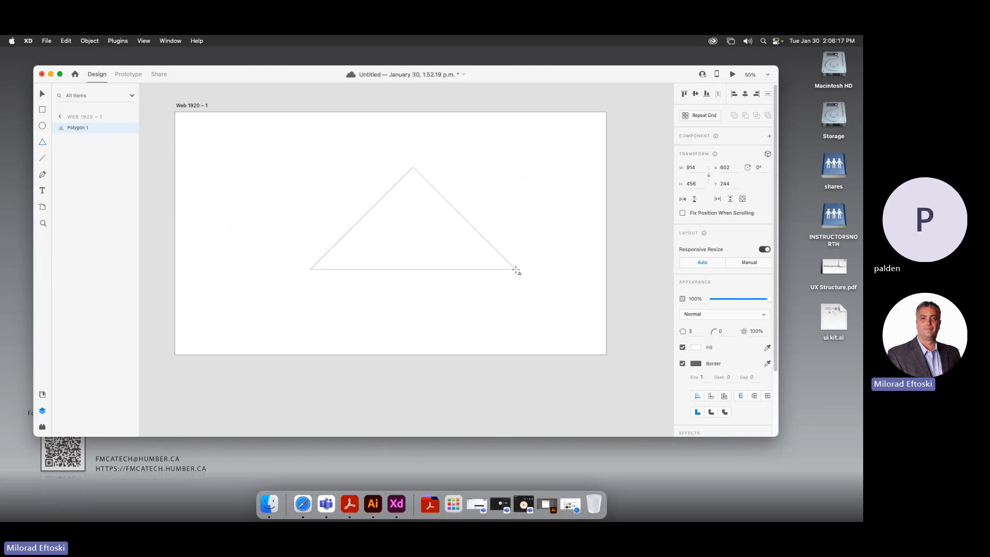
key("Up")
left_click_drag(516, 269, 433, 267)
key("Up")
key("Up")
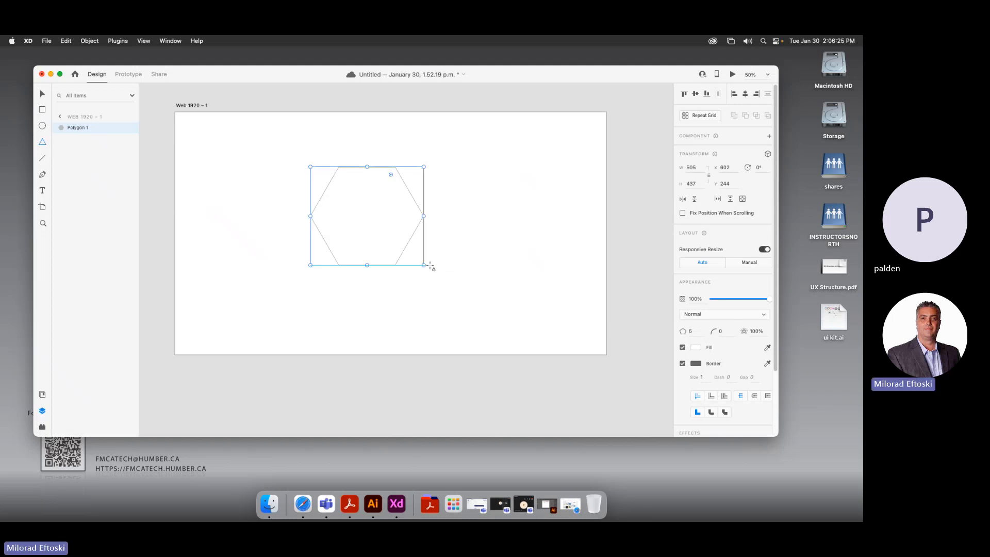
Fill the hexagon with a light yellow and remove its border
left_click(696, 347)
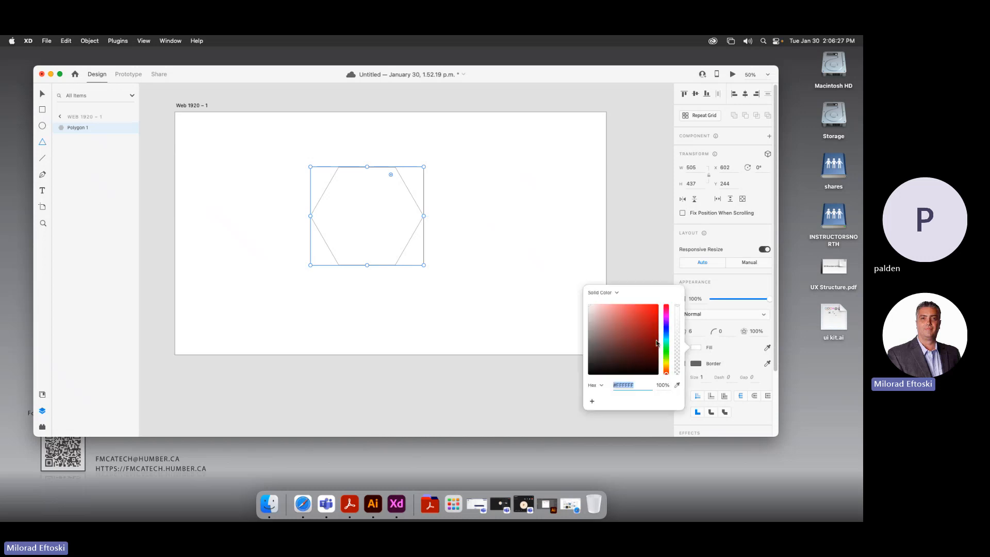
left_click(665, 363)
left_click_drag(657, 343, 622, 304)
left_click(391, 187)
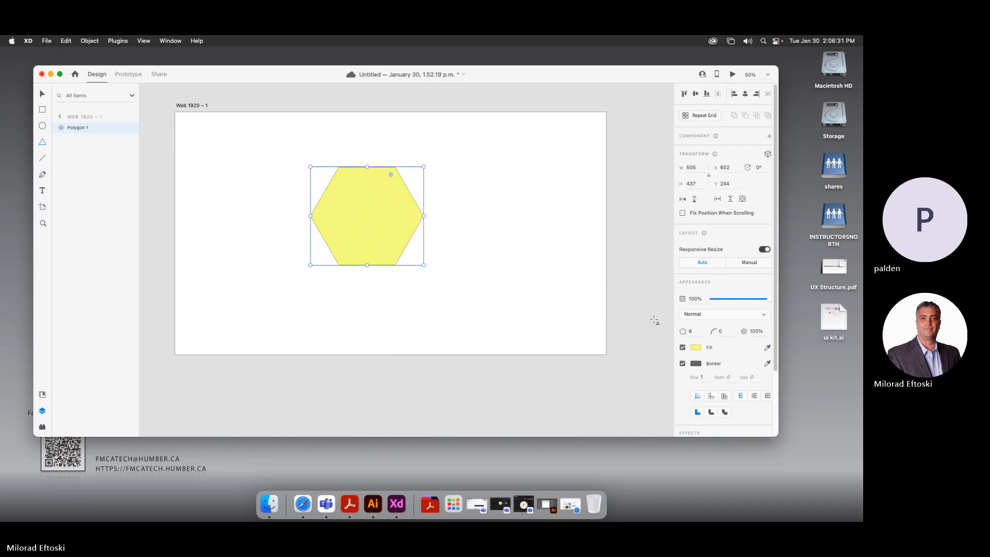
left_click(683, 364)
left_click_drag(599, 326, 599, 324)
left_click_drag(380, 216, 275, 182)
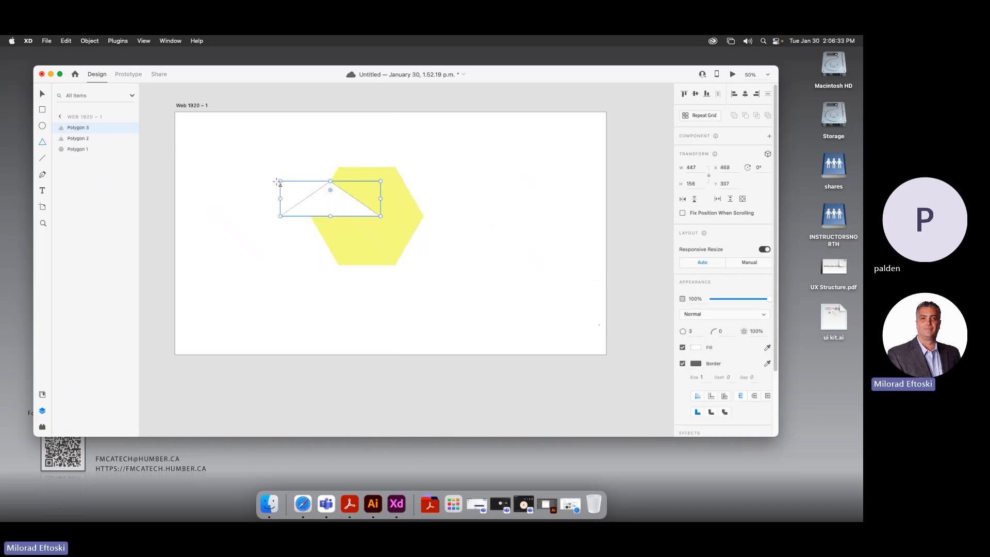
key("BackSpace")
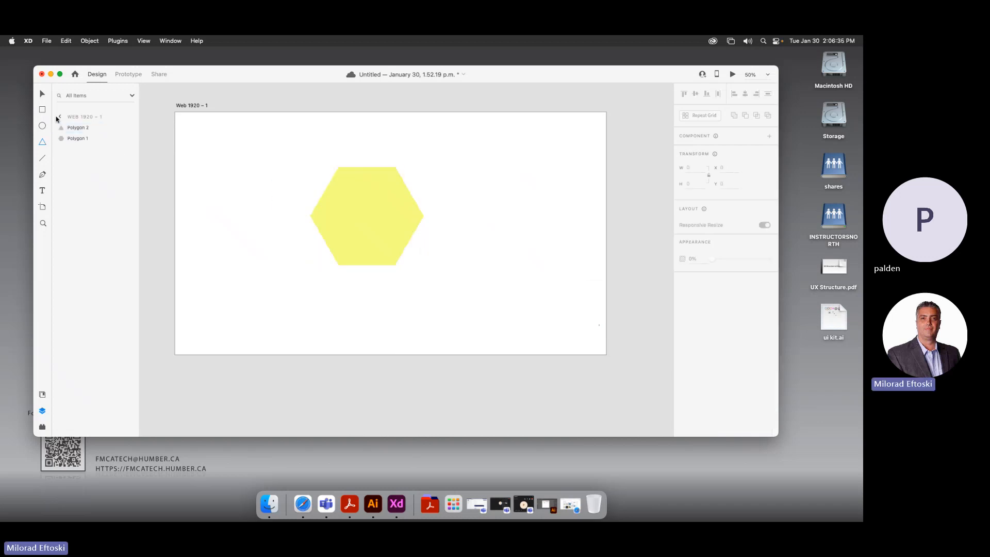
Duplicate the yellow hexagon twice and arrange the three hexagons as a honeycomb cluster with narrow gaps
key("v")
left_click_drag(354, 223, 234, 290)
left_click(331, 327)
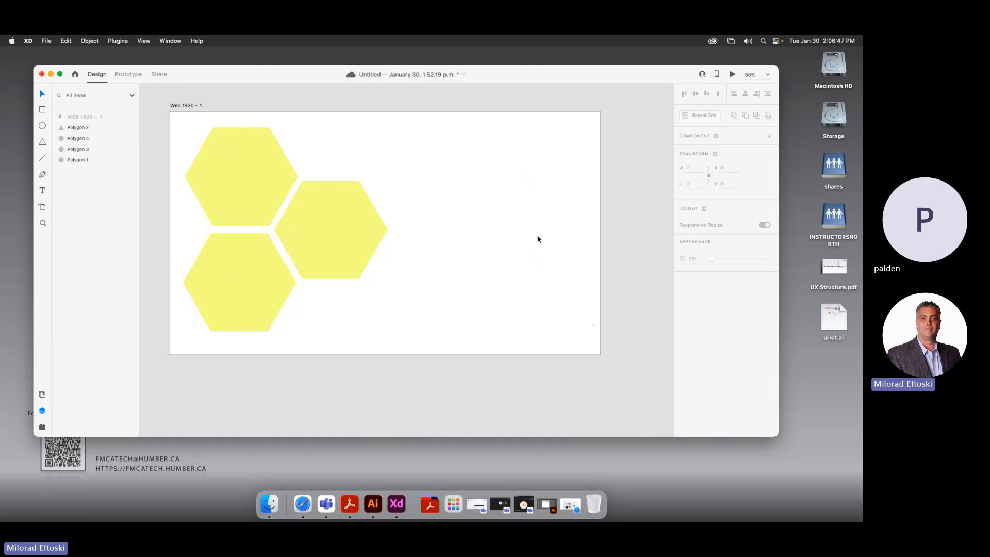
Switch to Safari and search Google Images for "office"
left_click(792, 314)
left_click(293, 504)
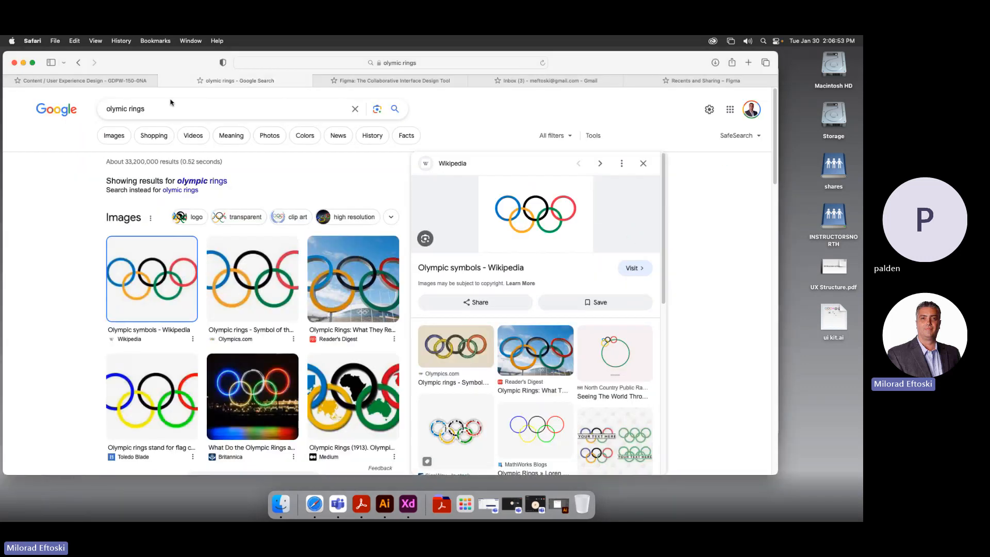
left_click_drag(149, 109, 90, 108)
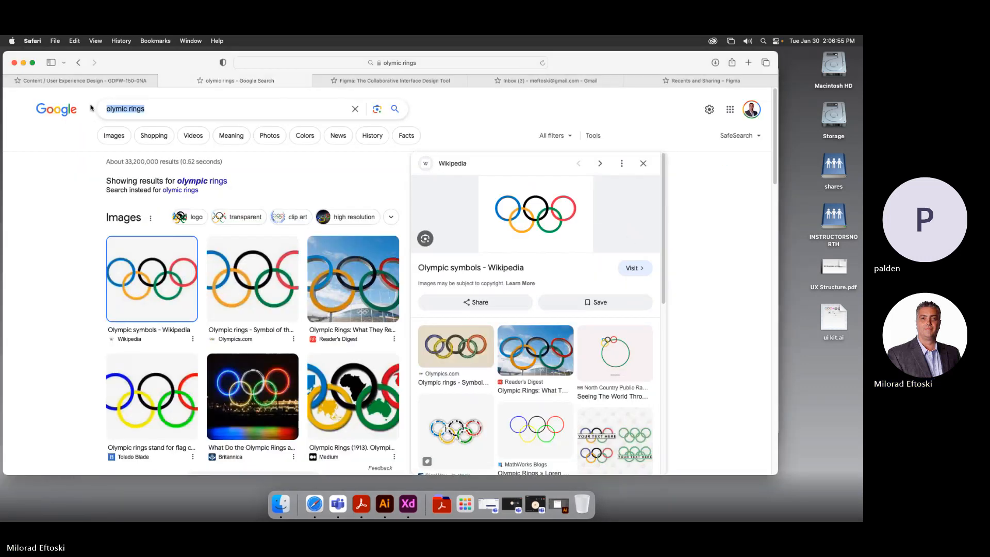
type("office")
key("Return")
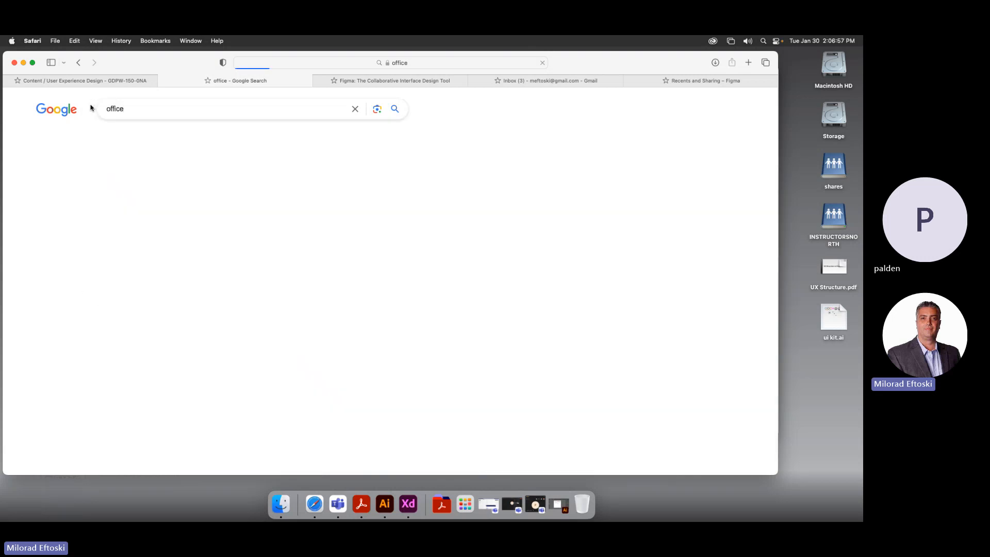
left_click(115, 136)
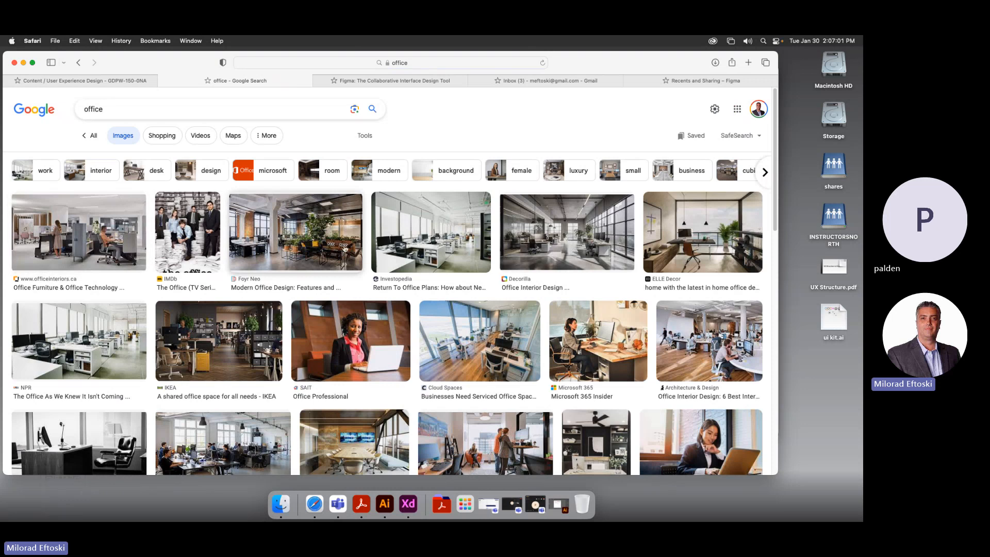
Save the Foyr Neo modern office picture to the Desktop as modern-office-design.png and minimise the browser window
left_click(322, 241)
right_click(593, 213)
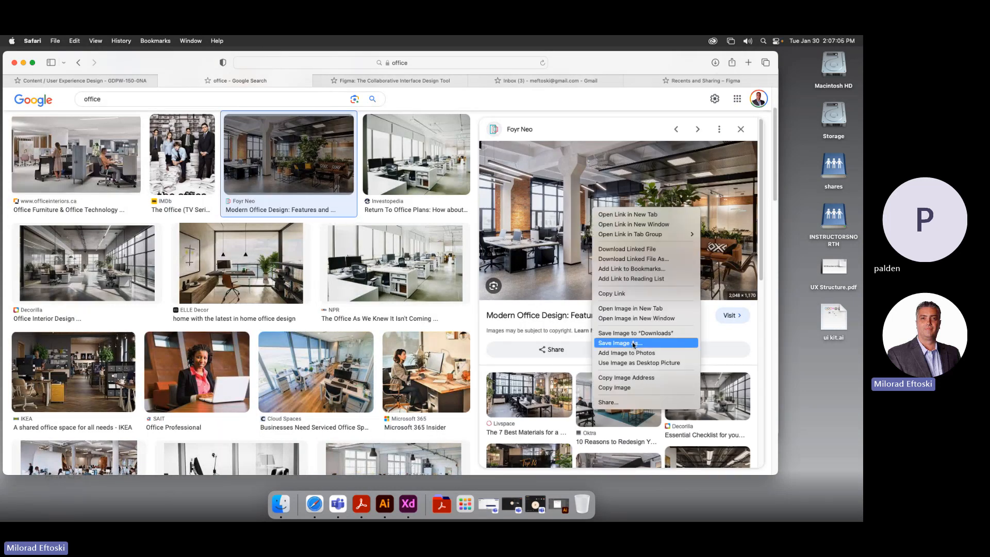
left_click(633, 343)
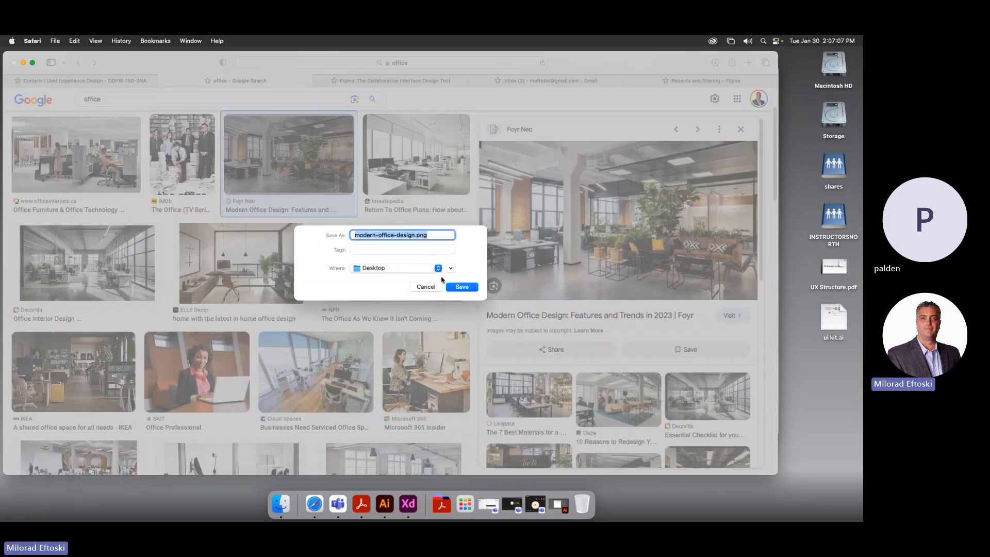
left_click(475, 287)
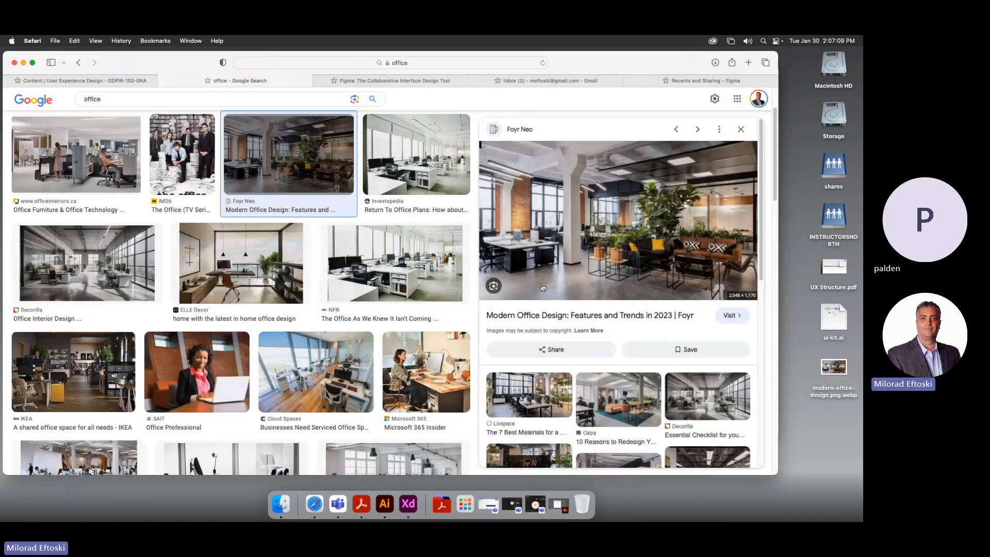
left_click(787, 376)
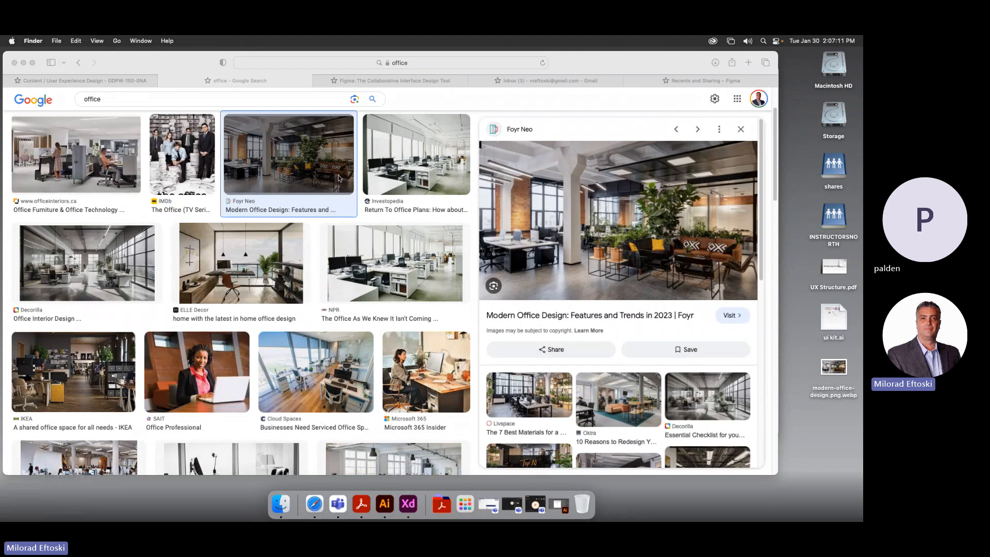
left_click(23, 62)
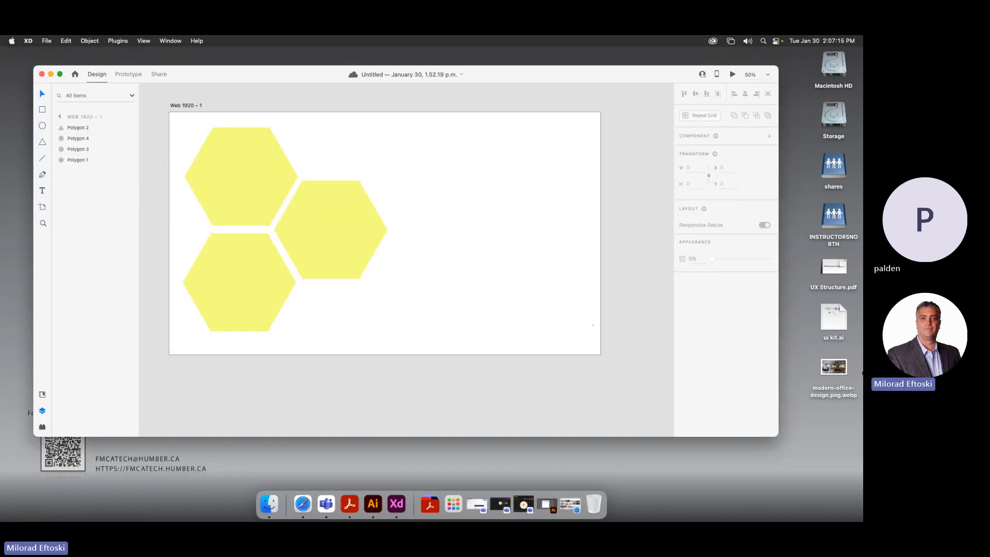
Try to fill the rightmost hexagon with the image modern-office-design.png.webp from the desktop, and select the upper-left hexagon
left_click(840, 370)
left_click_drag(840, 371, 332, 238)
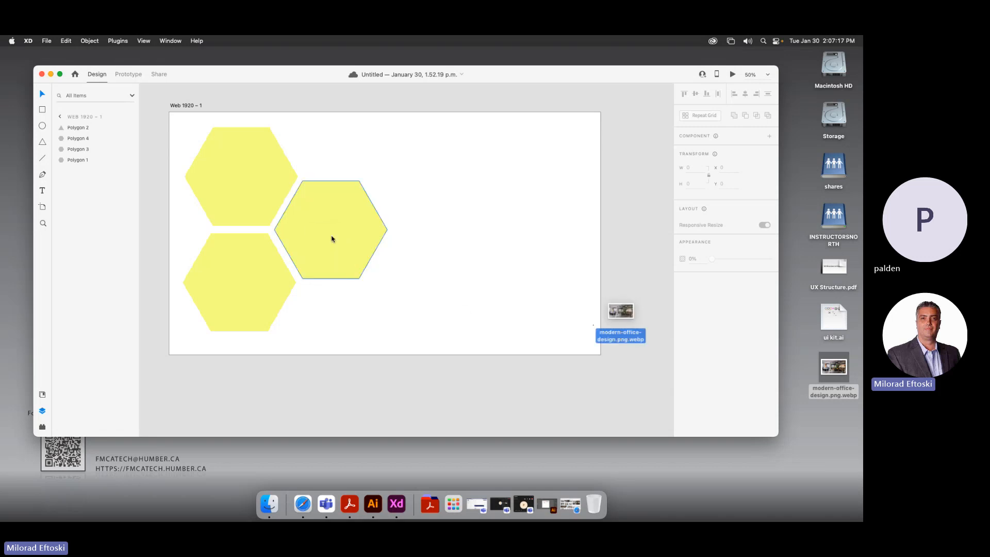
left_click(369, 251)
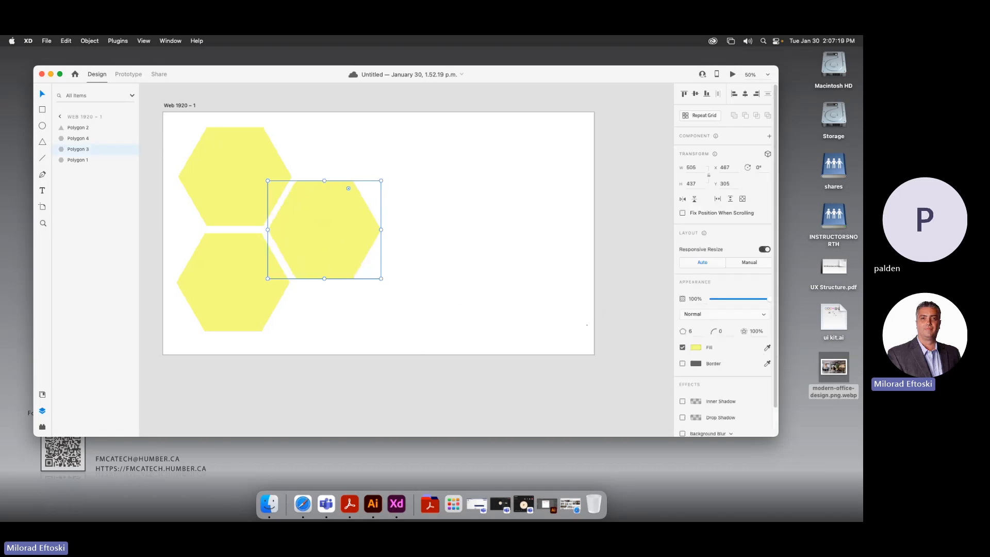
left_click_drag(834, 367, 341, 241)
left_click(411, 230)
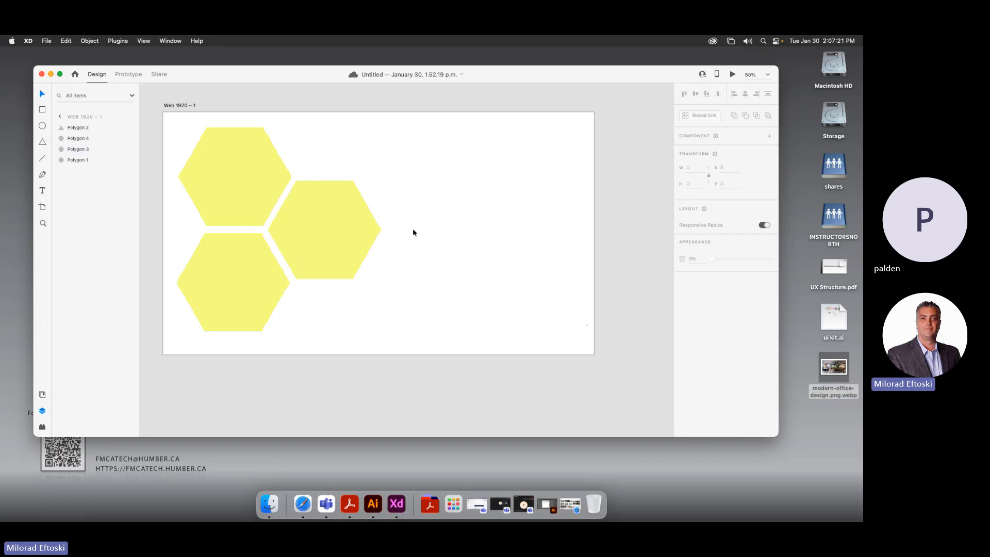
left_click(245, 179)
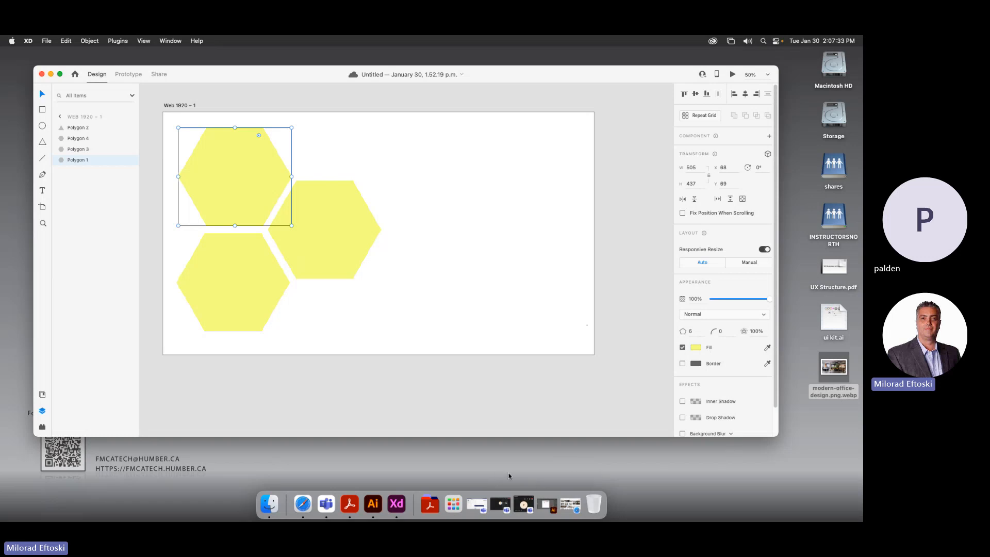
Switch to Safari and save the Investopedia office picture from the image results to the Desktop
left_click(306, 504)
left_click(408, 181)
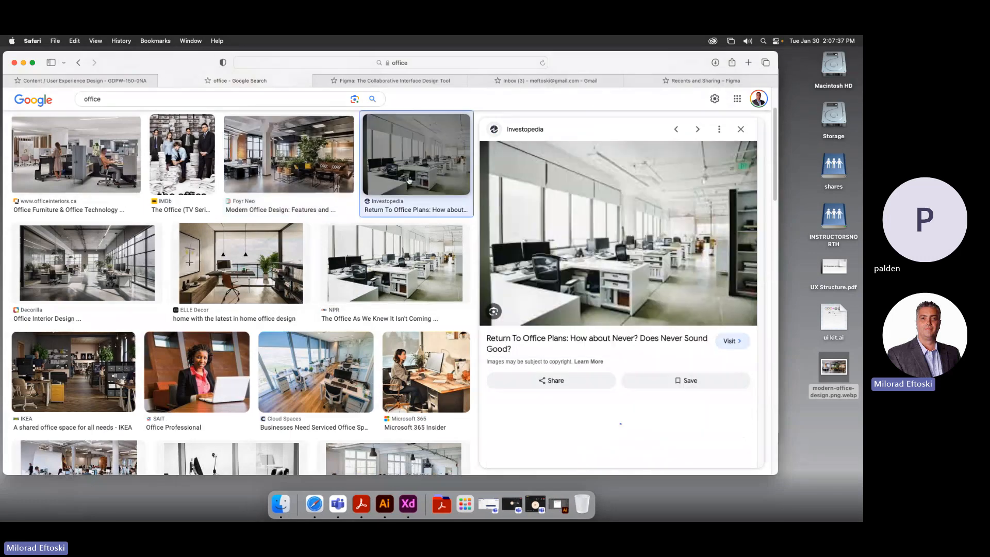
right_click(580, 259)
left_click(608, 389)
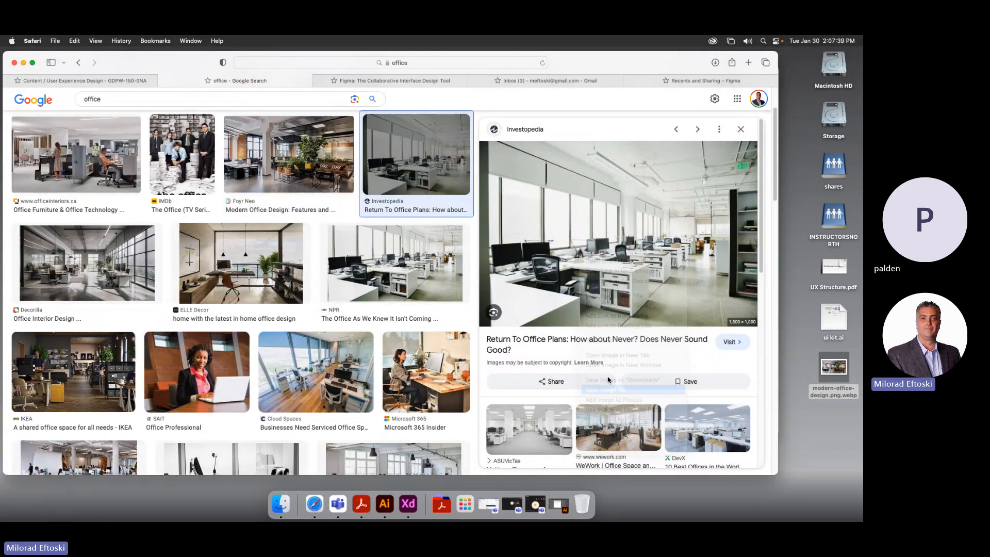
left_click(462, 285)
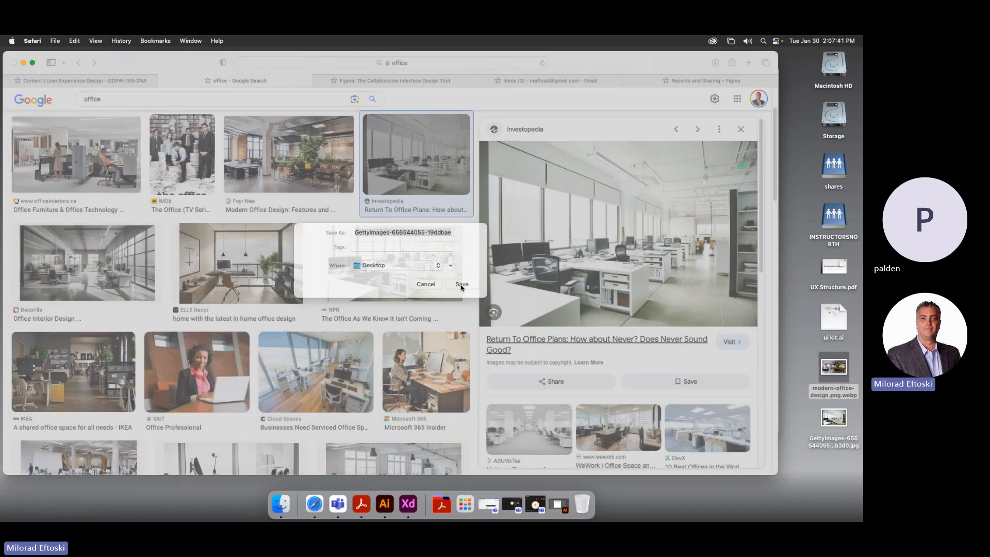
Rename modern-office-design.png.webp on the Desktop to modern-office-design.png.jpg and minimise the browser window
left_click(832, 367)
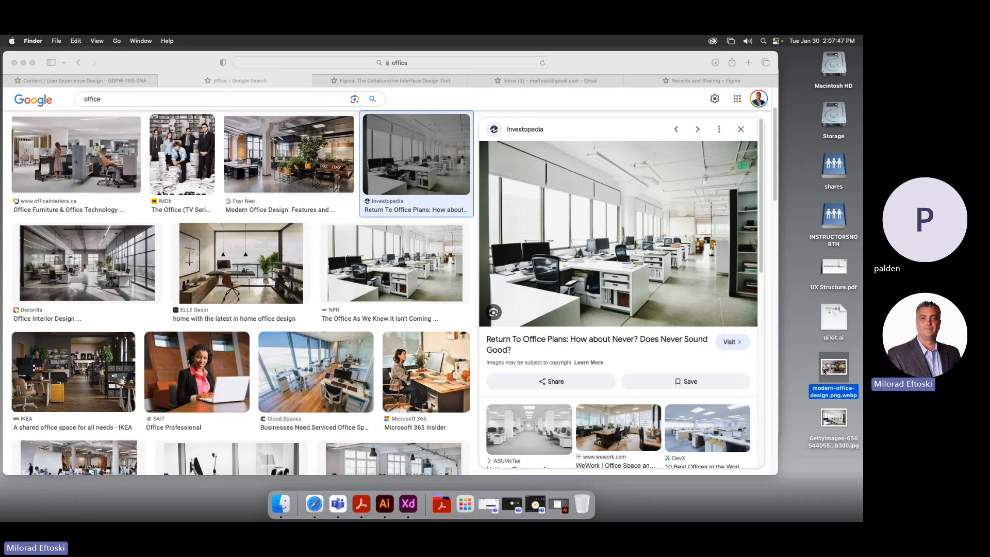
key("Return")
left_click(843, 395)
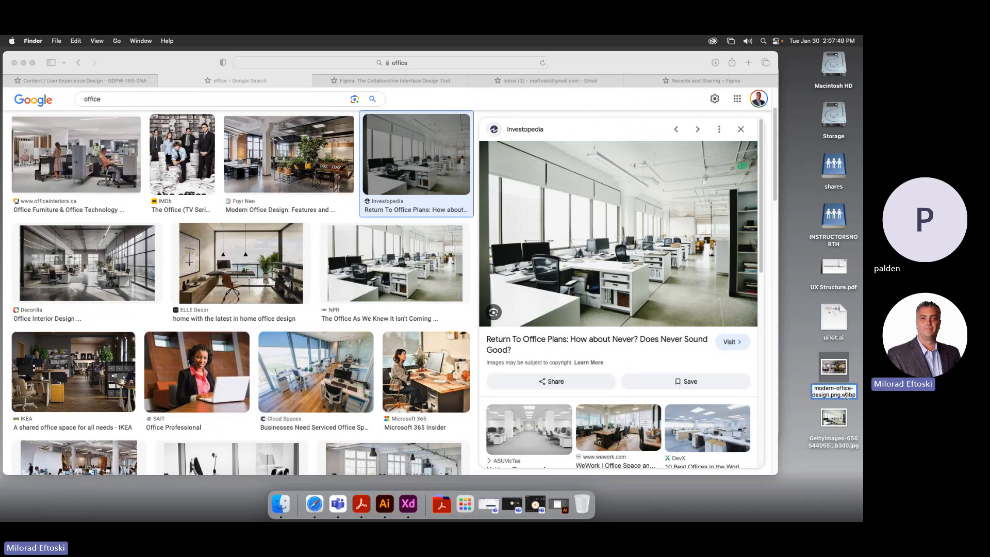
key("Delete")
key("Delete")
key("Delete")
key("Delete")
type("jpg")
key("Return")
left_click(463, 230)
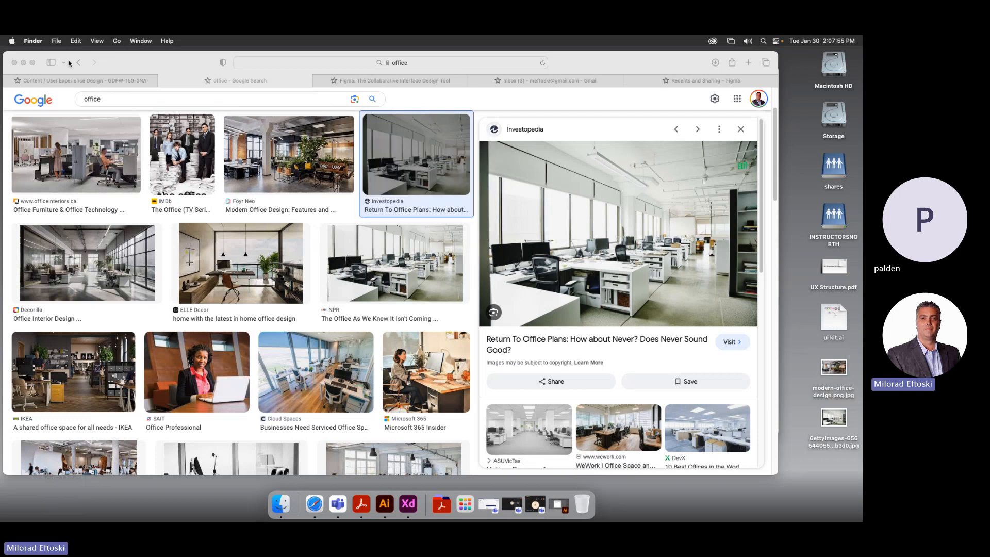
left_click(23, 63)
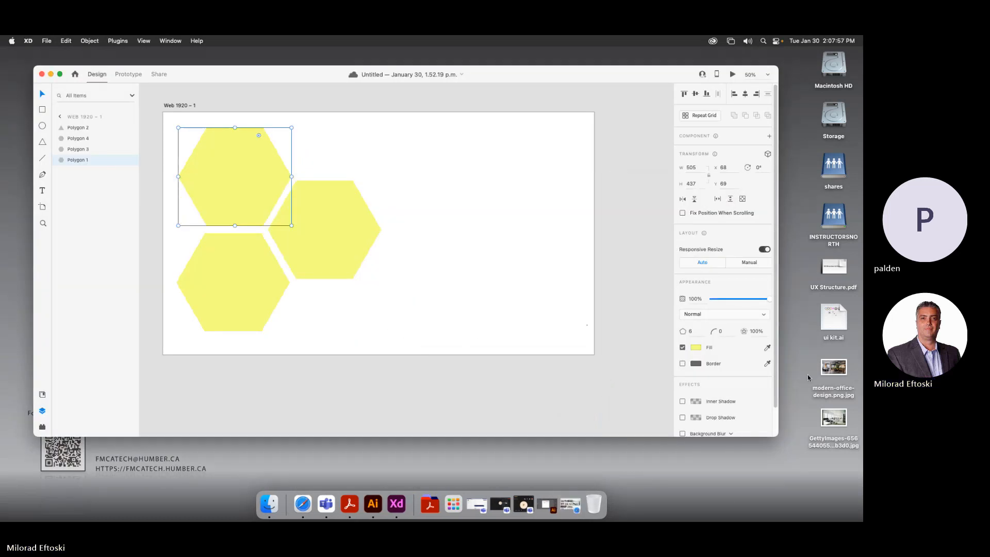
Fill the rightmost hexagon with modern-office-design.png.jpg from the Desktop and enlarge the picture inside its mask
left_click_drag(834, 368, 322, 255)
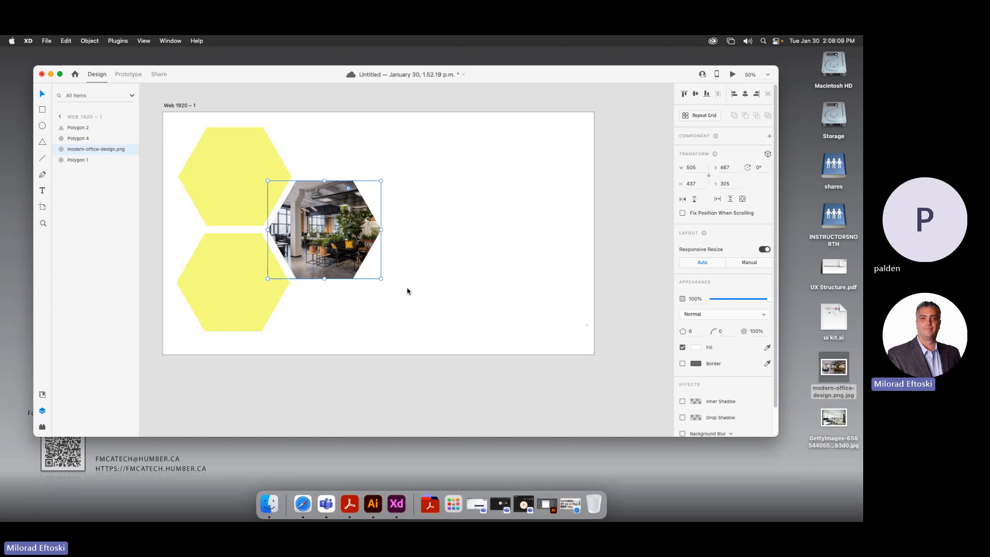
left_click_drag(332, 238, 359, 257)
double_click(346, 245)
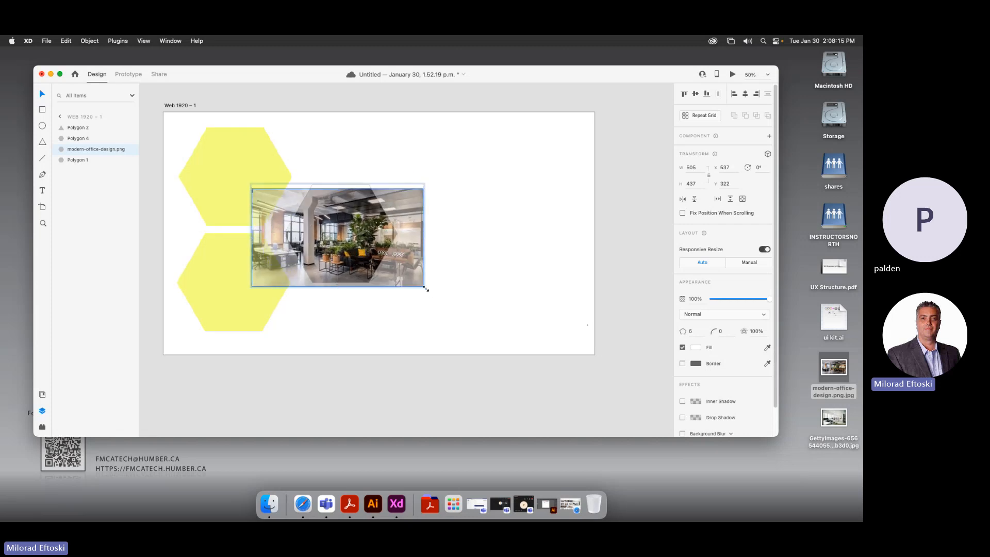
left_click_drag(426, 288, 406, 278)
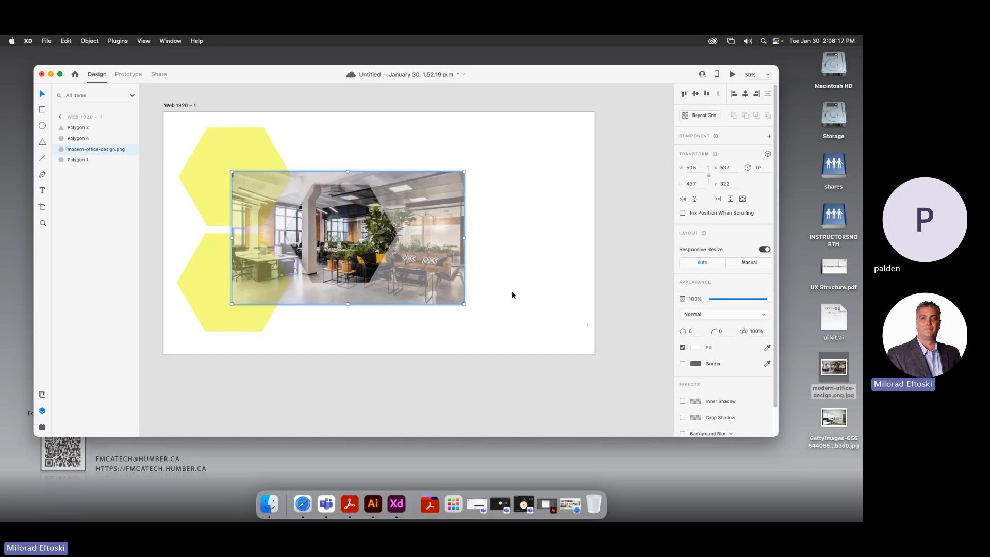
key("Escape")
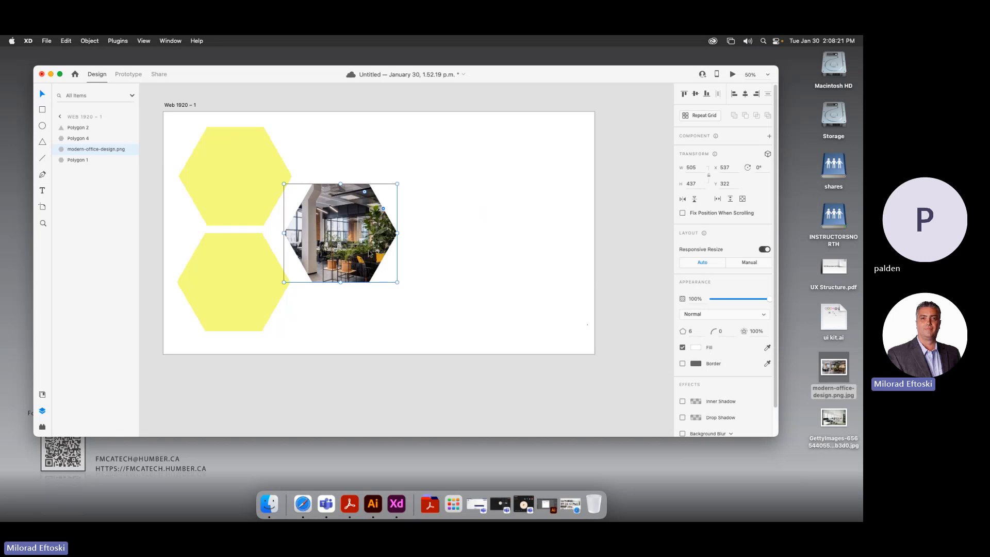
double_click(335, 259)
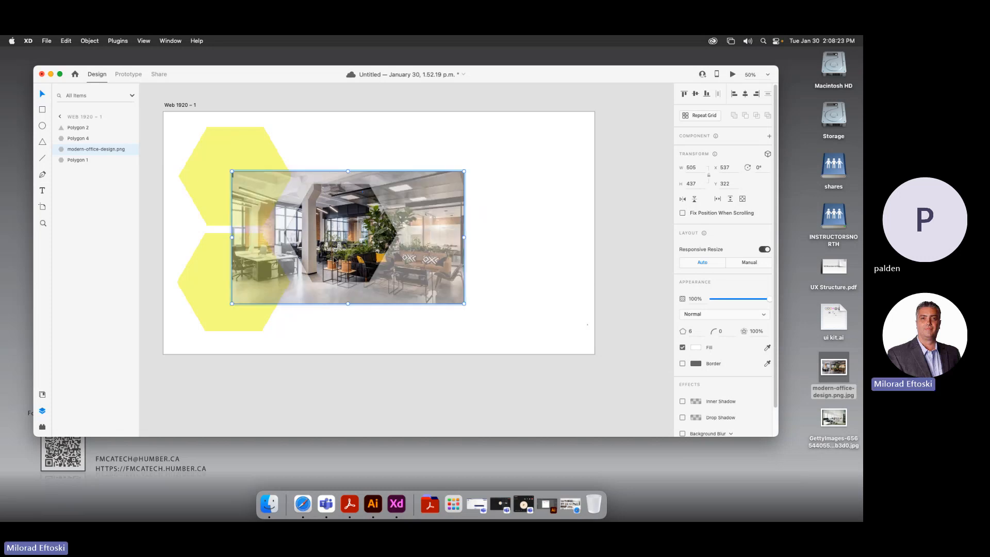
left_click(522, 223)
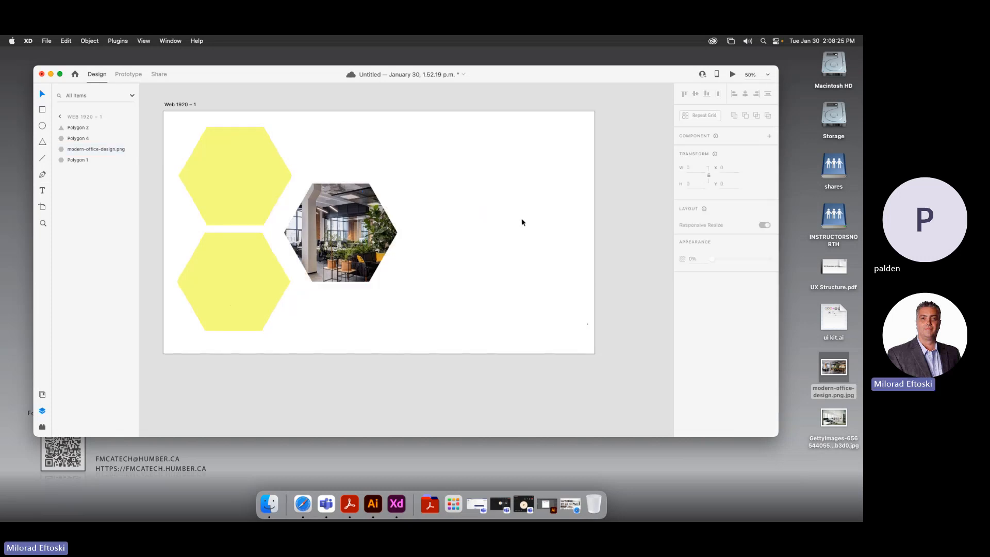
Move the picture-filled hexagon closer to the two yellow ones, and enlarge and reposition the office picture inside it
mouse_move(351, 248)
left_mouse_down()
mouse_move(376, 258)
mouse_move(358, 236)
mouse_move(339, 245)
left_mouse_up()
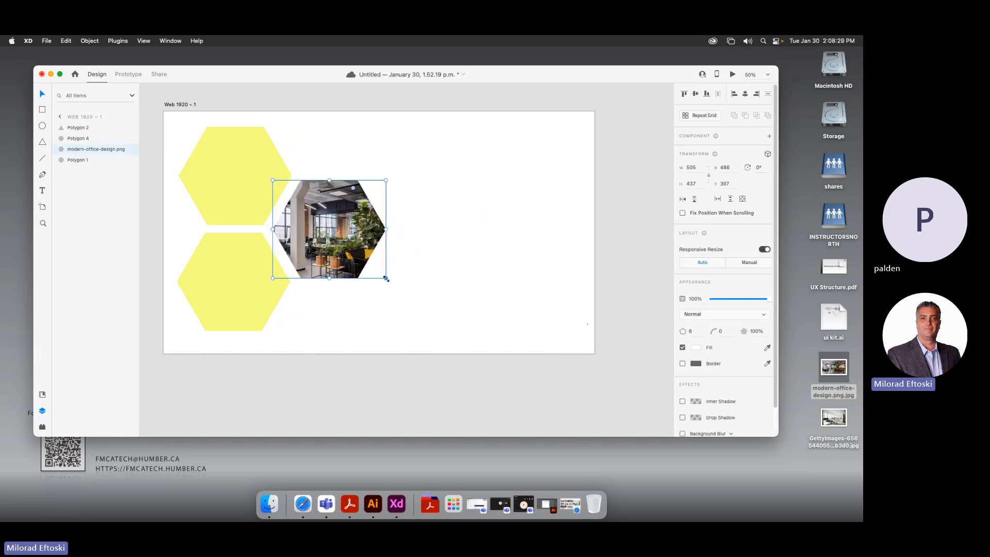
left_click_drag(386, 279, 433, 311)
key("super+z")
double_click(357, 269)
left_click_drag(454, 304, 418, 261)
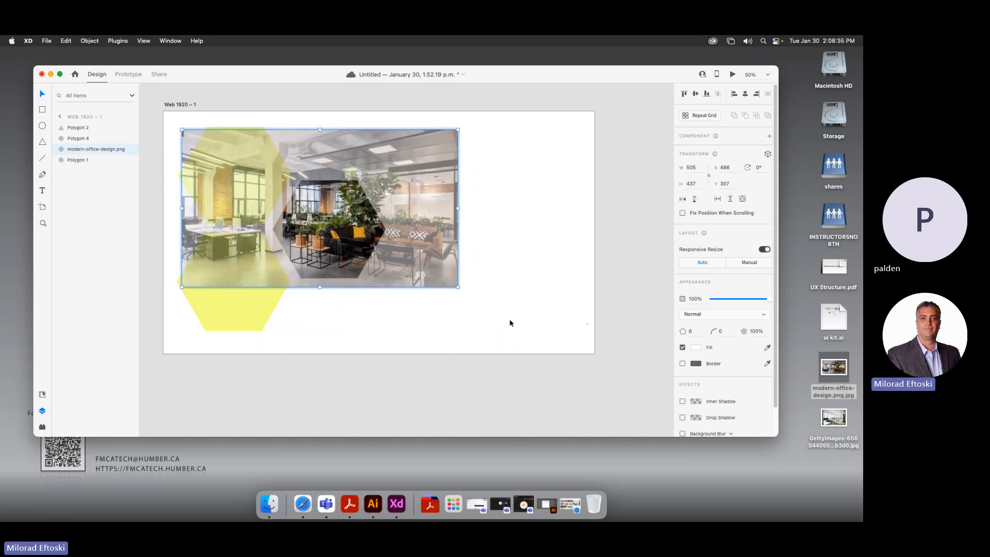
left_click(509, 323)
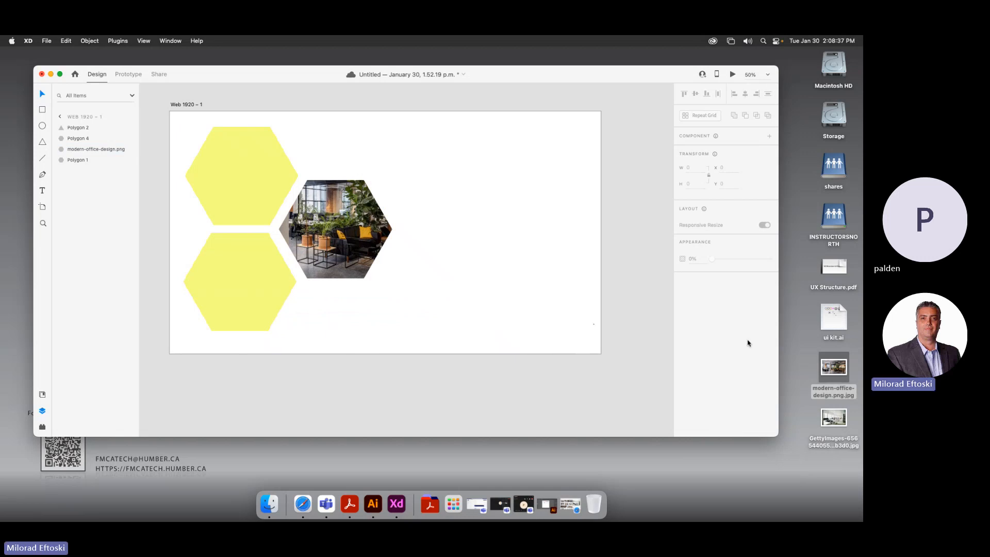
Fill the upper-left hexagon with the GettyImages office picture from the Desktop
left_click(835, 416)
left_click_drag(835, 416, 252, 205)
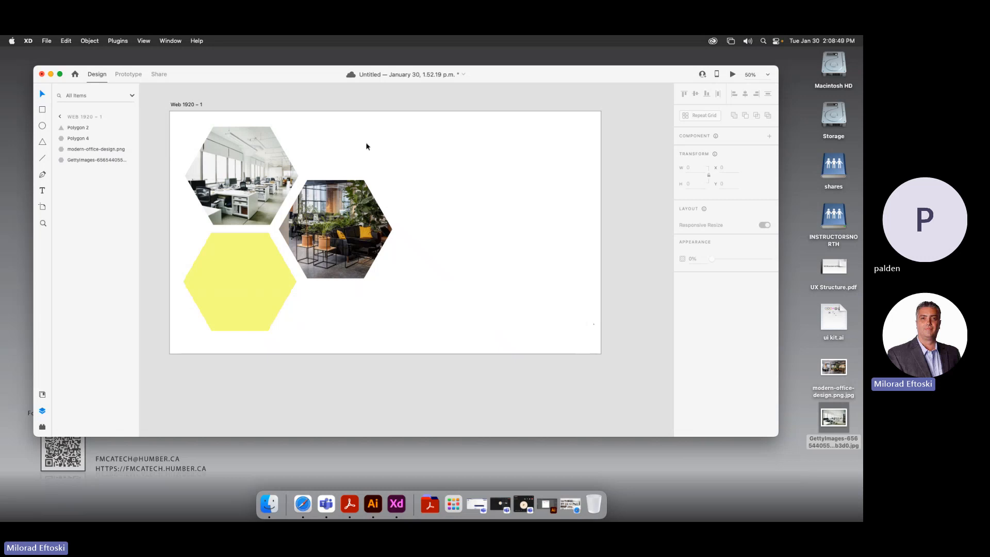
Import modern-office-design.png.jpg from the Desktop as a standalone picture scaled down to about 1342 × 767, and delete it
left_click(46, 40)
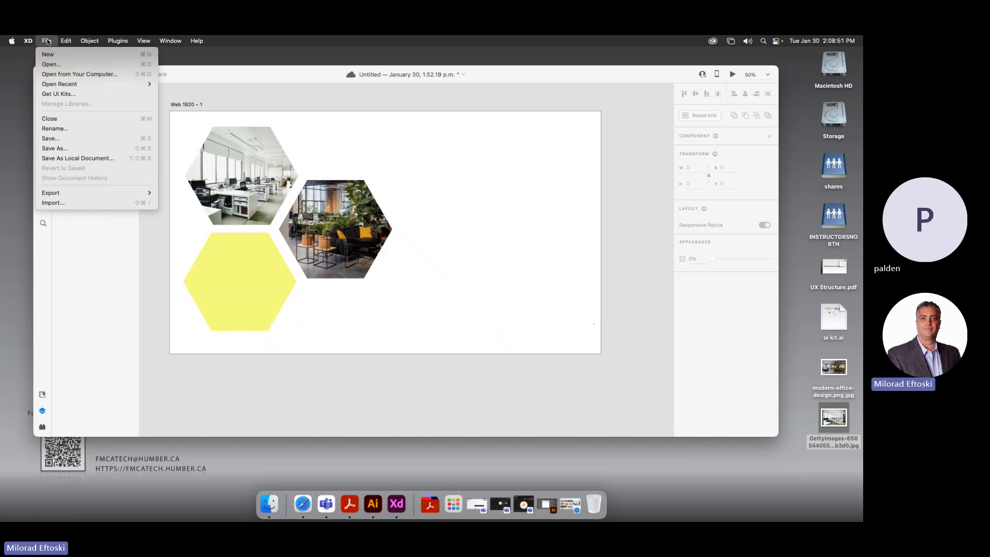
left_click(80, 201)
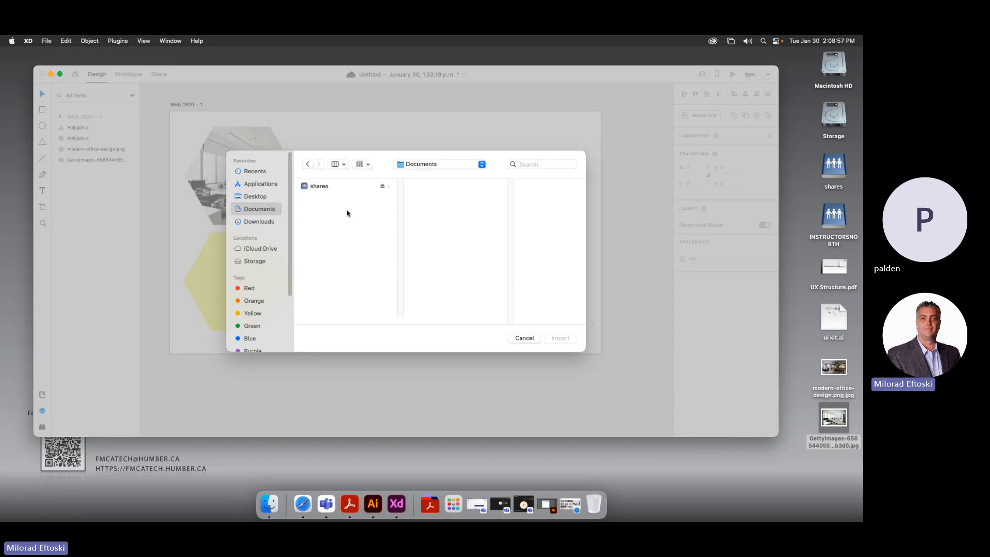
left_click(255, 197)
left_click(321, 200)
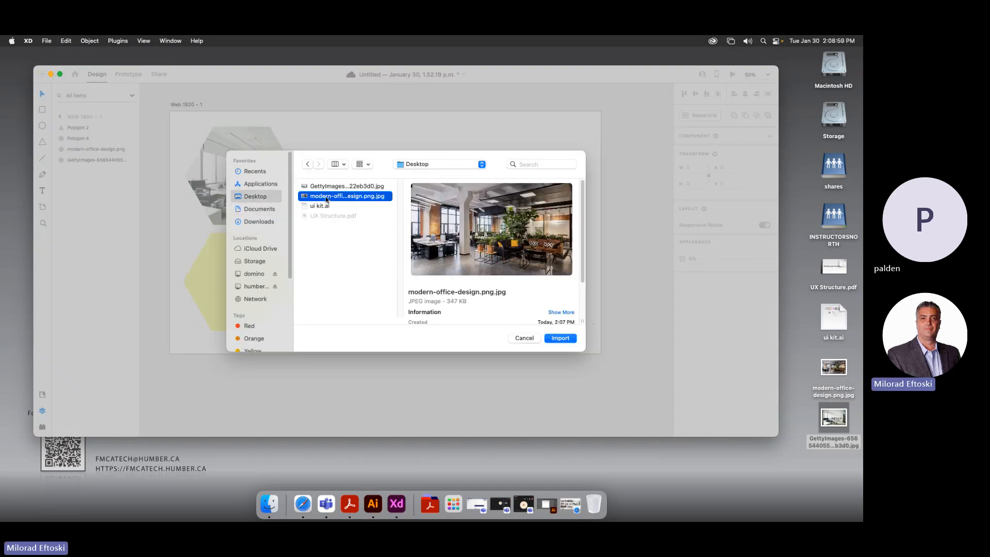
left_click(564, 339)
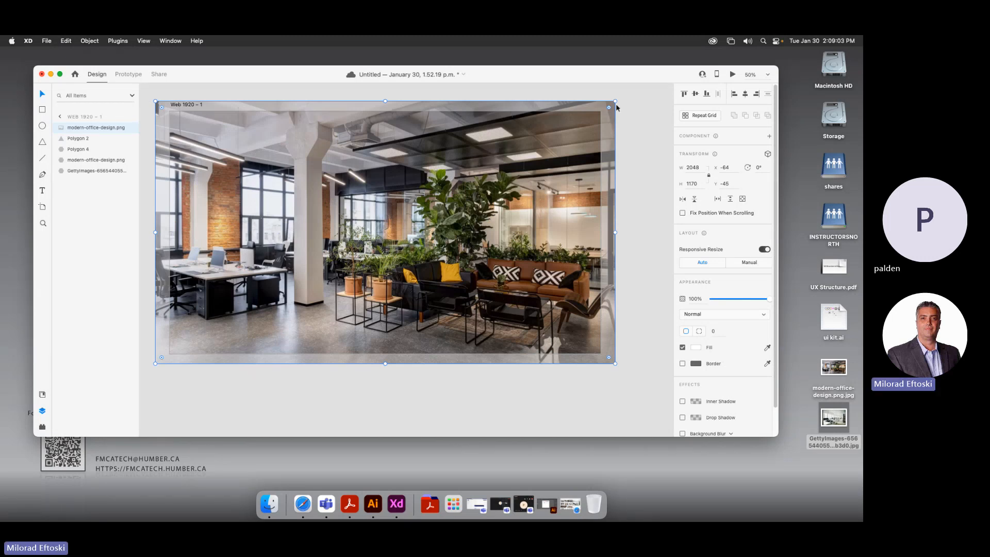
left_click_drag(609, 108, 456, 197)
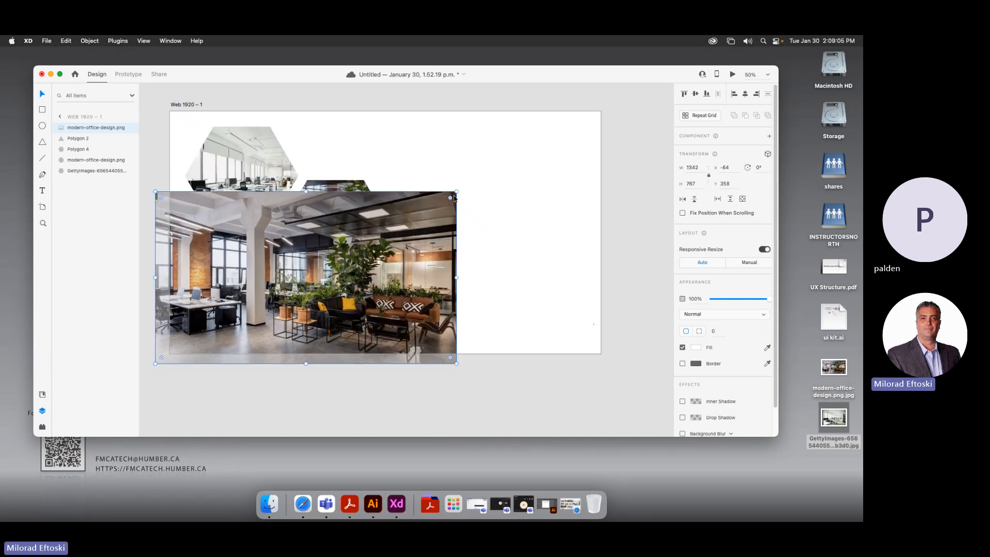
left_click_drag(415, 224, 498, 240)
key("Delete")
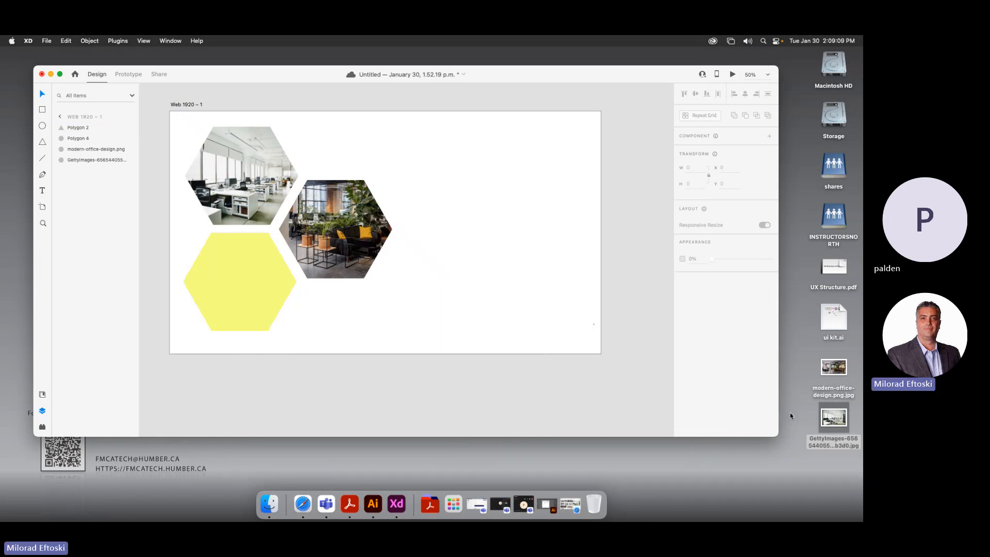
Place the GettyImages picture from the Desktop as a standalone image over the artboard, and delete it
left_click_drag(832, 418, 522, 255)
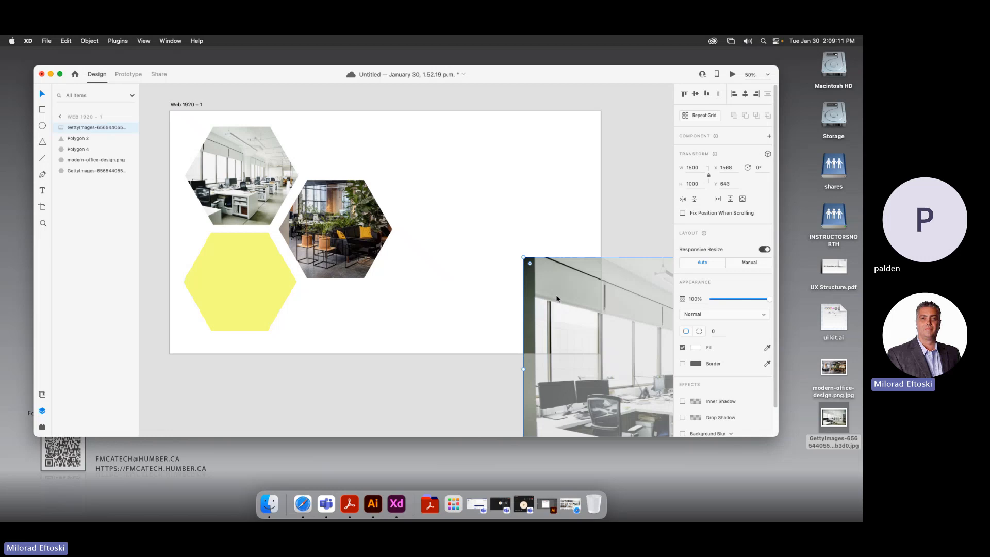
left_click_drag(556, 294, 345, 194)
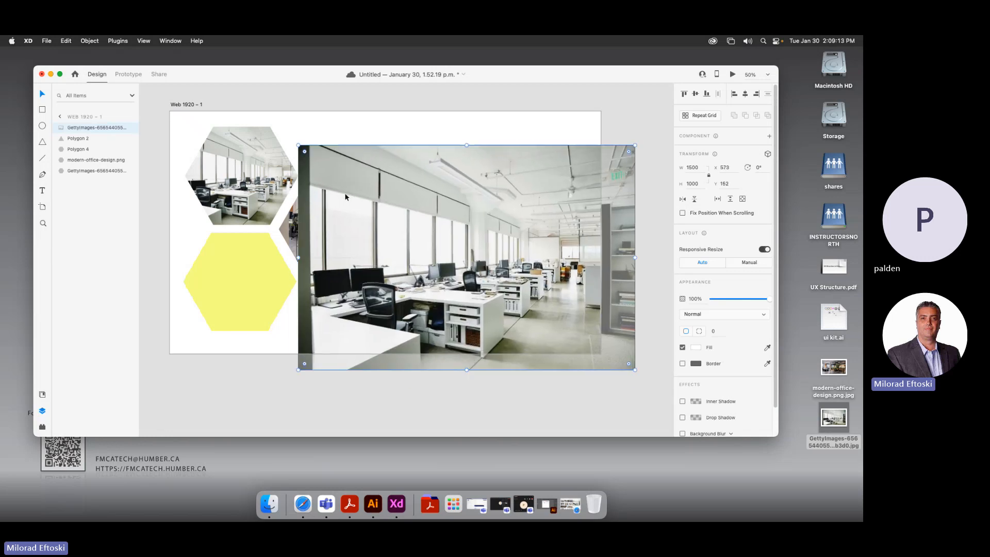
key("Delete")
left_click(241, 265)
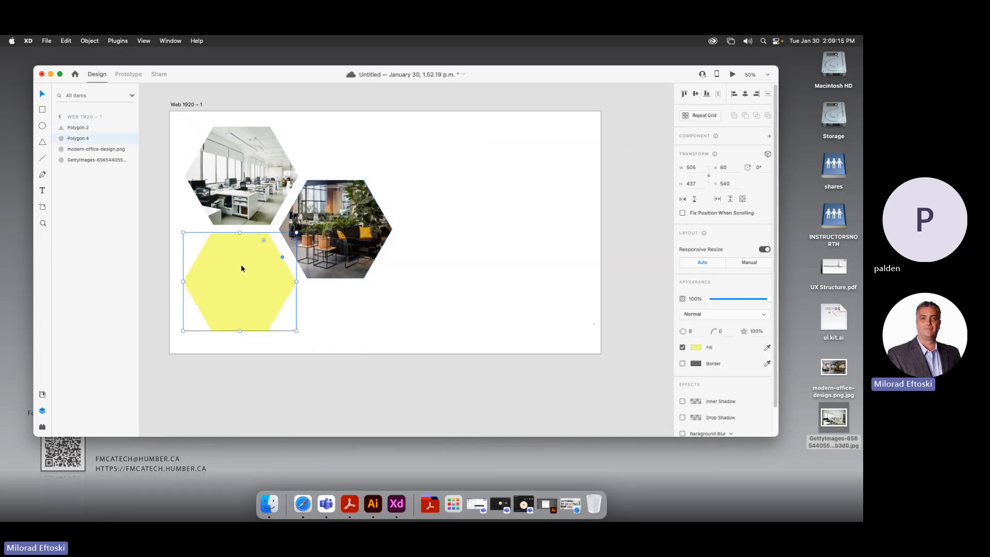
left_click(355, 295)
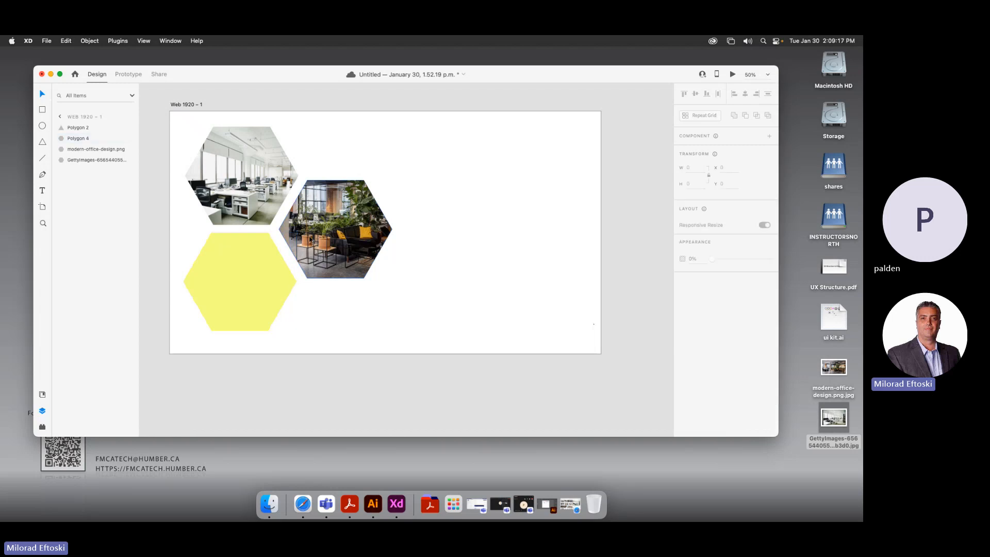
Readjust the size and position of the office picture inside the rightmost hexagon, and clear the selection
left_click(311, 238)
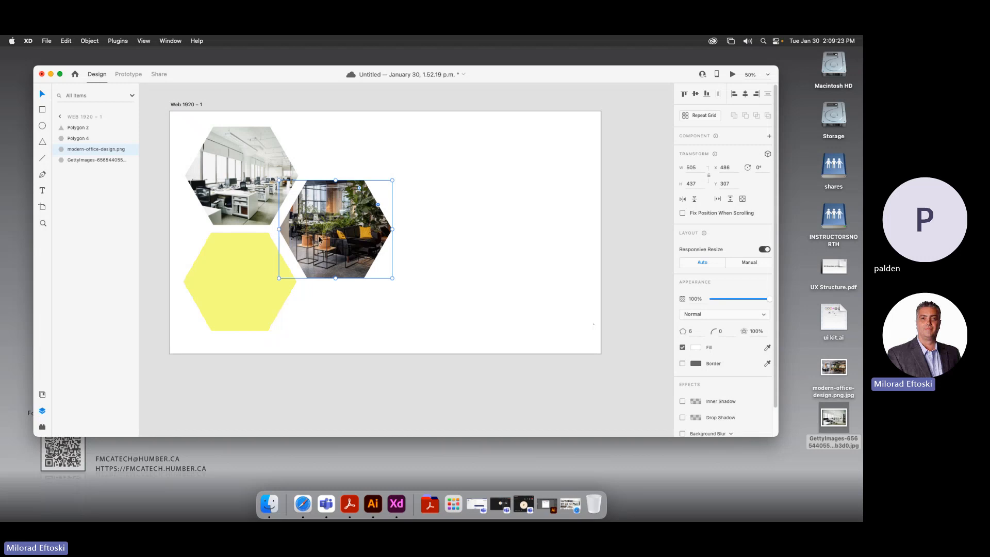
double_click(319, 239)
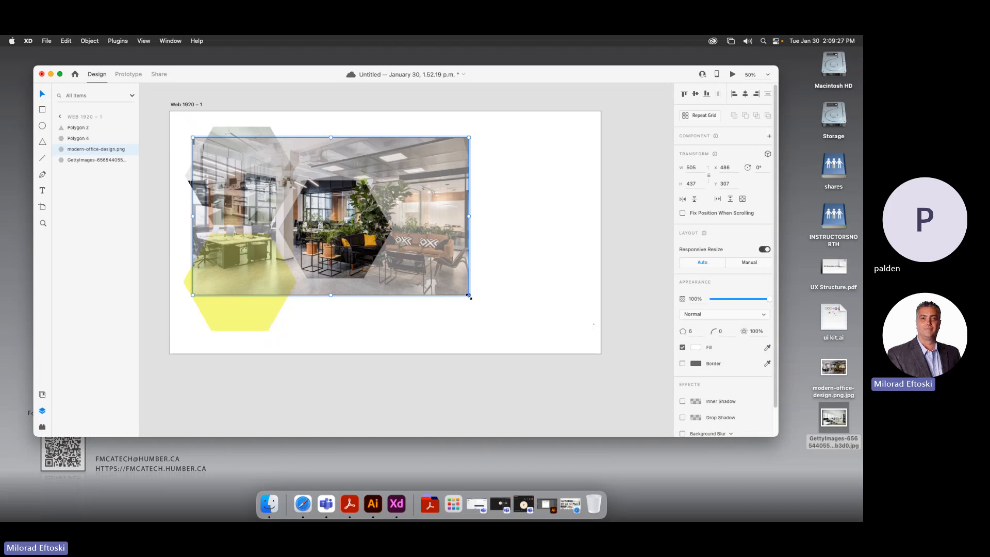
left_click_drag(469, 297, 489, 300)
left_click(524, 325)
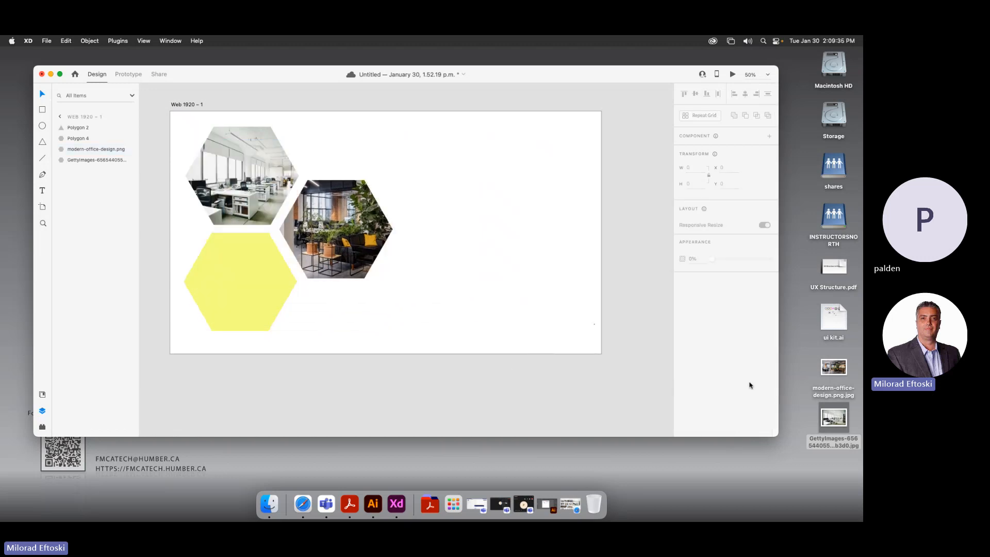
left_click(619, 362)
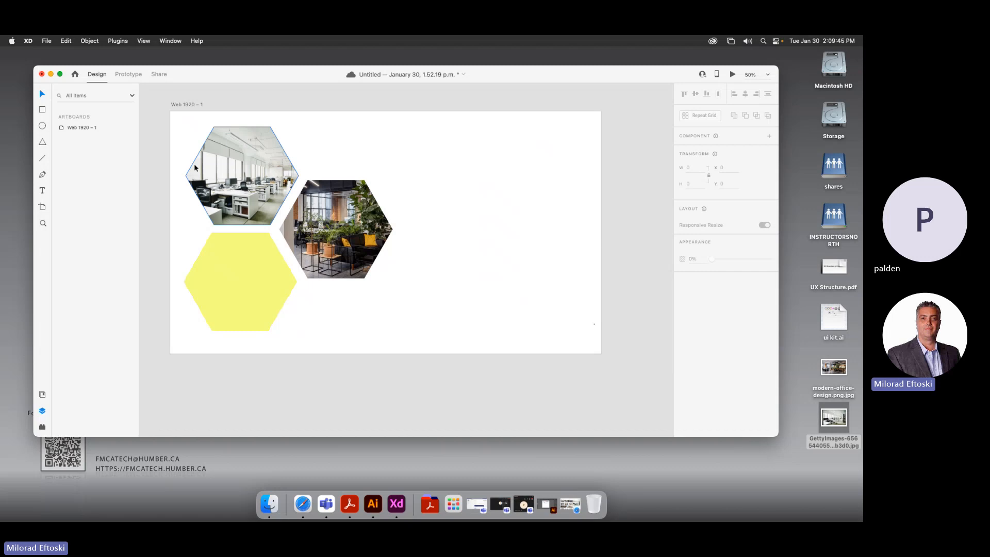
Draw a diagonal line about 740 × 740 beside the hexagons and give it a size 8 border with round caps
left_click(42, 159)
mouse_move(370, 140)
left_mouse_down()
mouse_move(484, 214)
mouse_move(541, 294)
mouse_move(536, 305)
left_mouse_up()
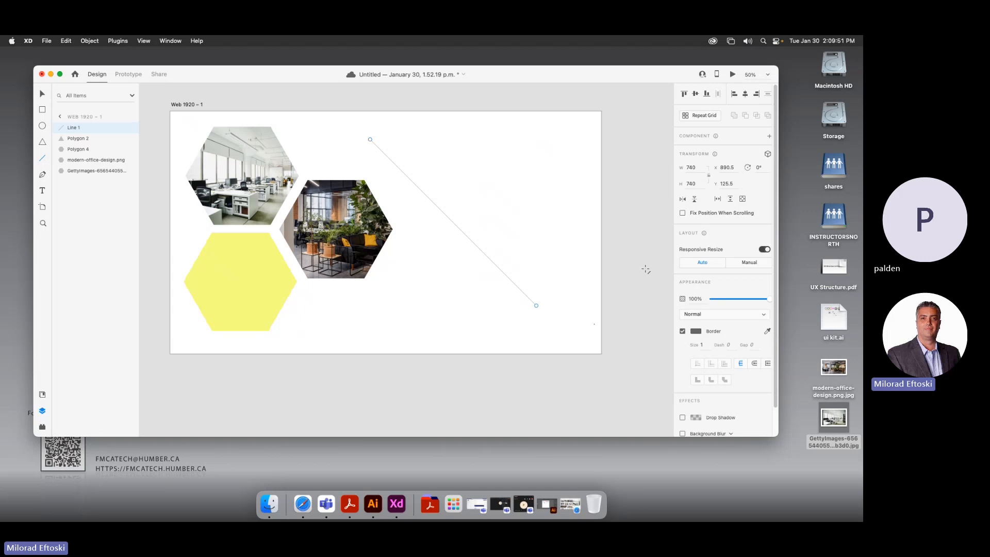
left_click(702, 344)
type("5")
key("Return")
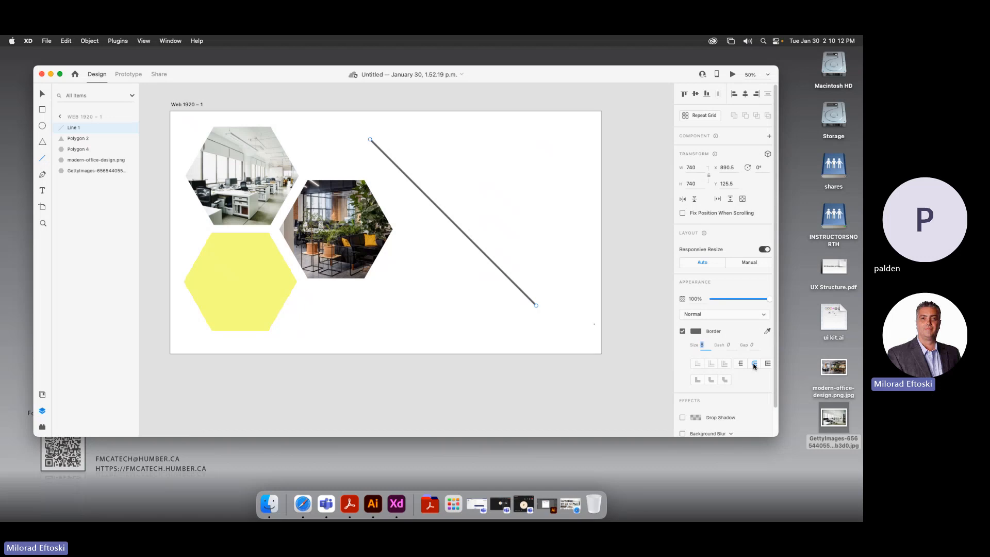
Shift the diagonal line slightly towards the hexagons, and delete it
left_click(43, 173)
left_click(42, 94)
left_click_drag(418, 187, 405, 191)
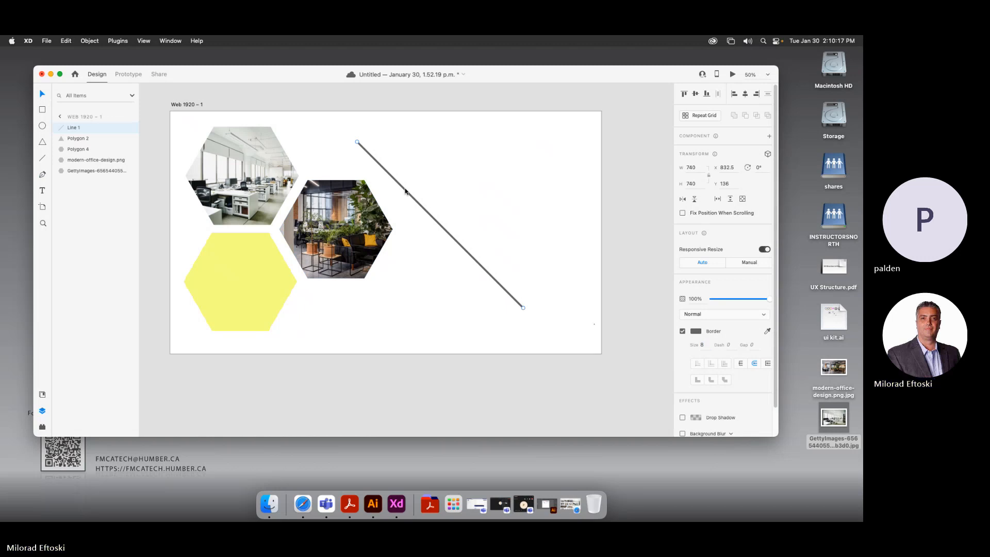
key("Delete")
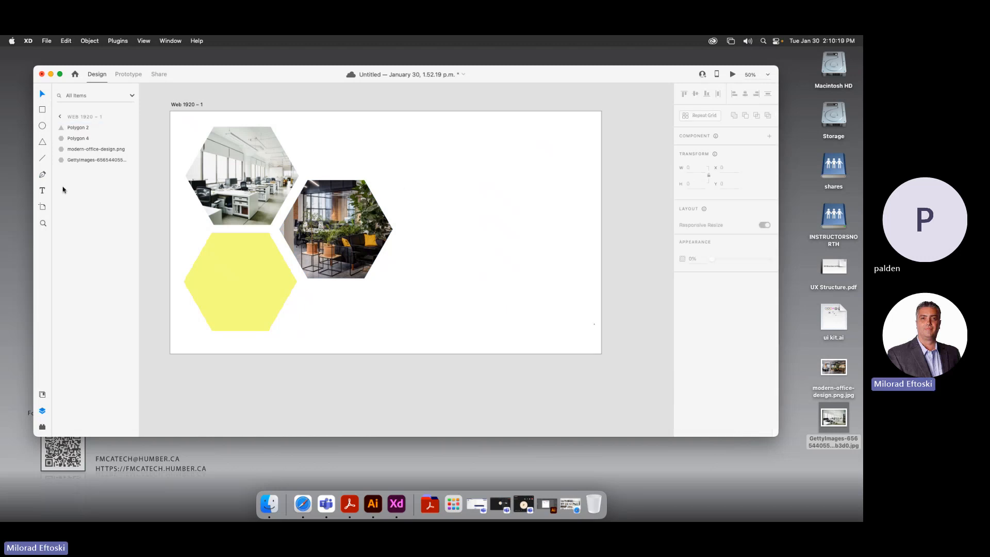
Draw an open path with the Pen tool beside the right hexagon, combining straight segments and curved segments
left_click(43, 175)
left_click(373, 176)
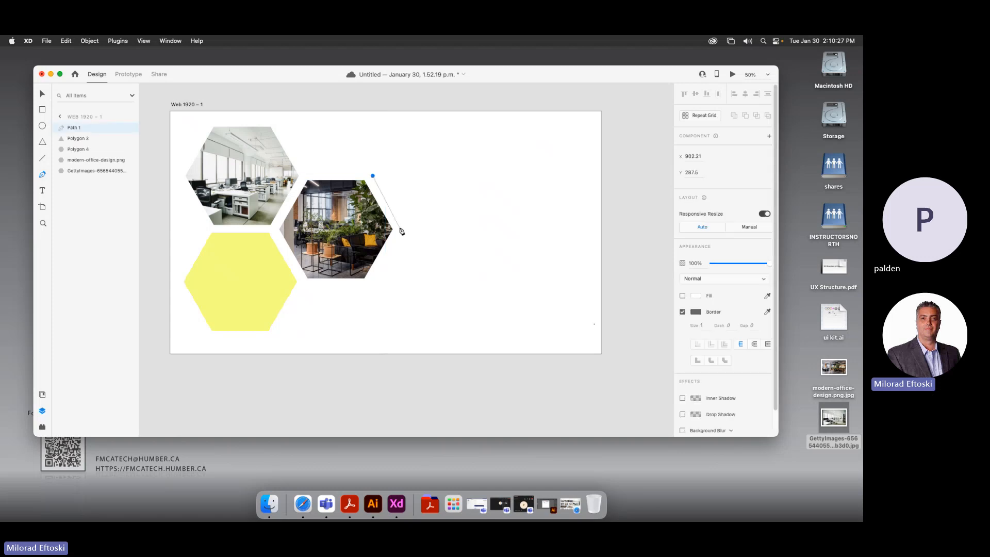
left_click(399, 226)
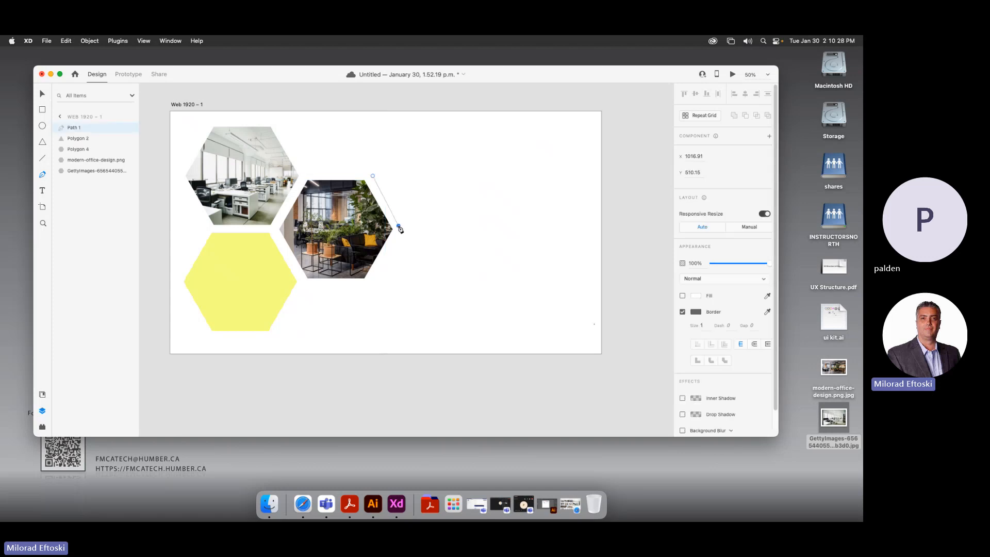
left_click(494, 228)
left_click_drag(527, 281, 390, 320)
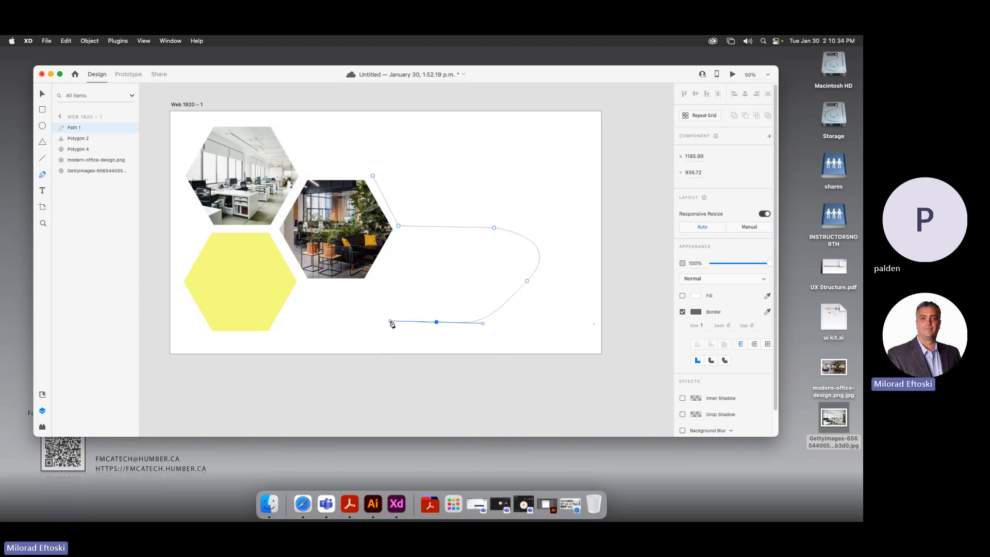
double_click(437, 322)
left_click_drag(427, 278, 459, 266)
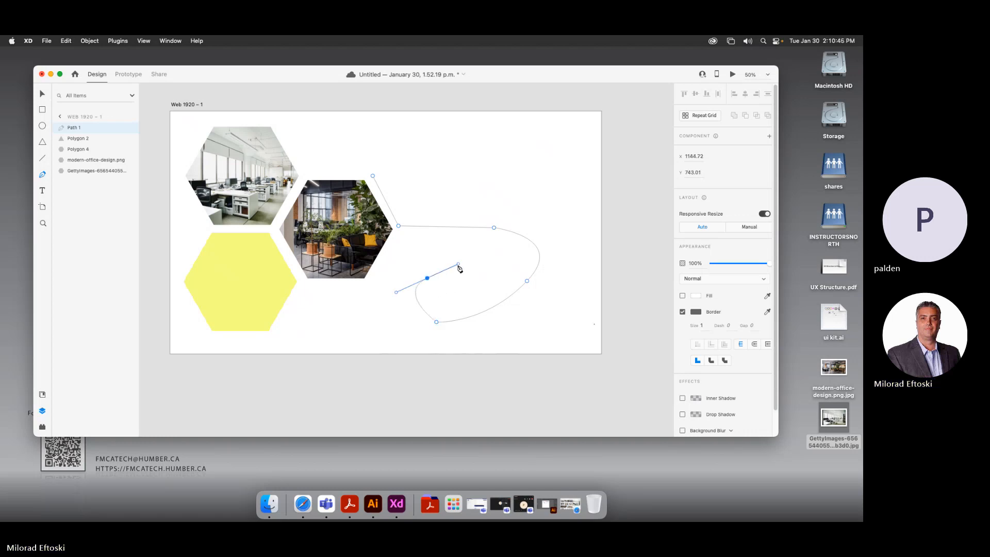
left_click_drag(427, 278, 477, 291)
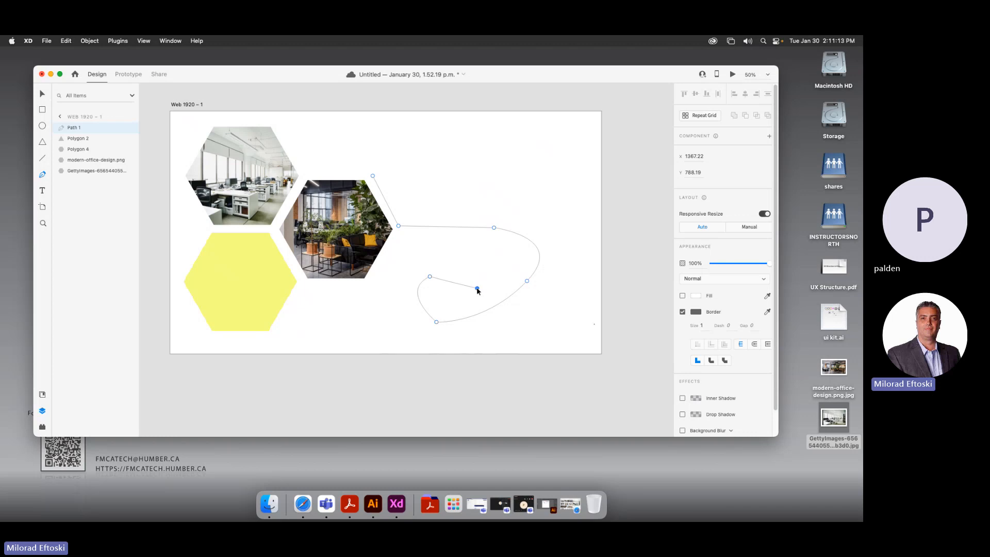
Undo all segments of the pen path, leaving only the hexagons on the artboard
key("super+z")
key("super+z")
key("super+z")
key("super+z")
key("super+z")
key("super+z")
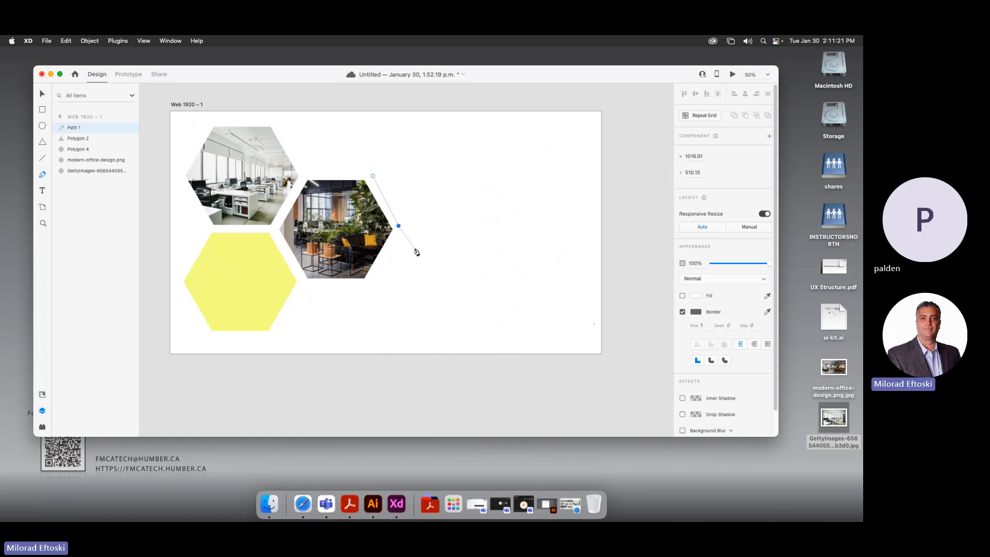
key("super+z")
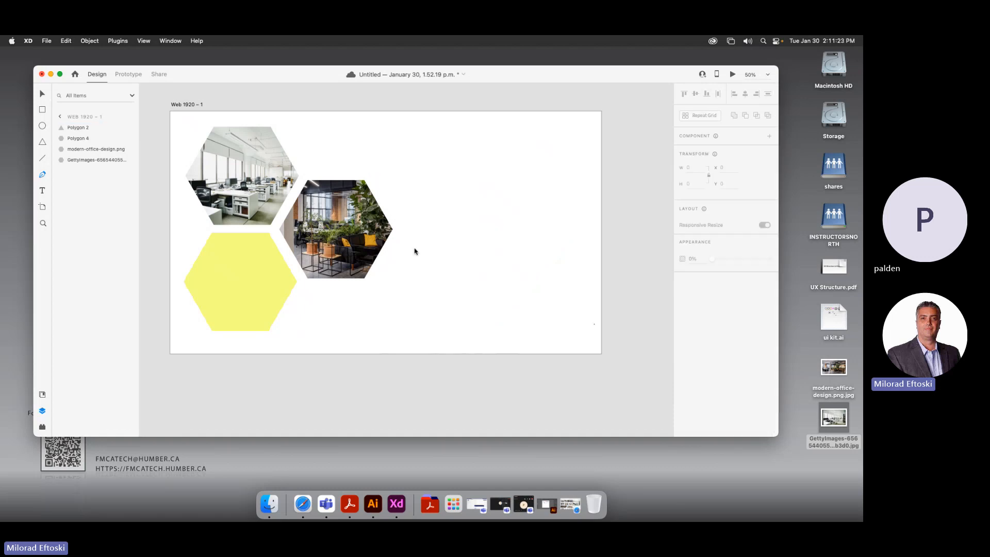
Copy the Olympic rings from ui kit.ai in Illustrator, and paste them into the XD artboard's empty area beside the hexagons
left_click(375, 511)
left_click_drag(301, 242, 296, 260)
left_click(281, 191)
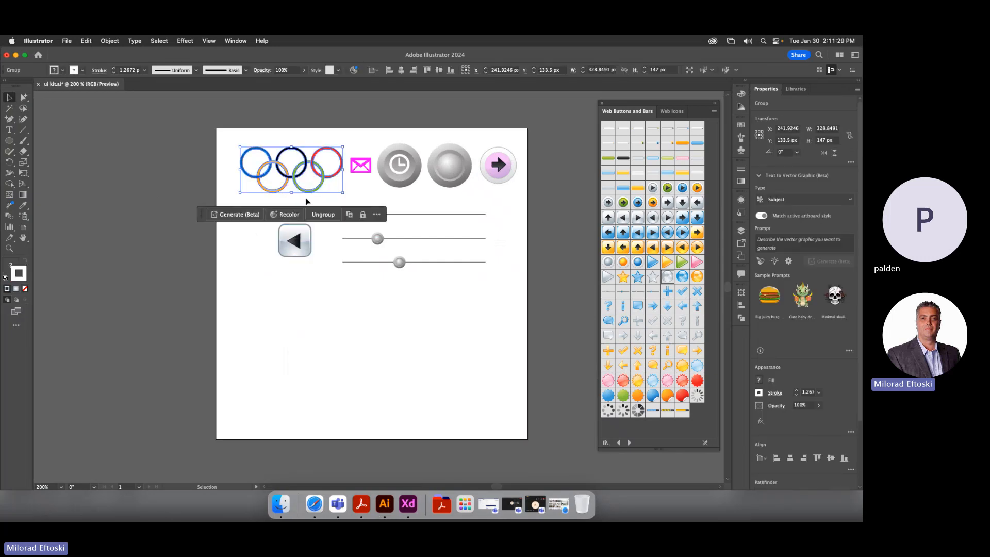
key("super+Tab")
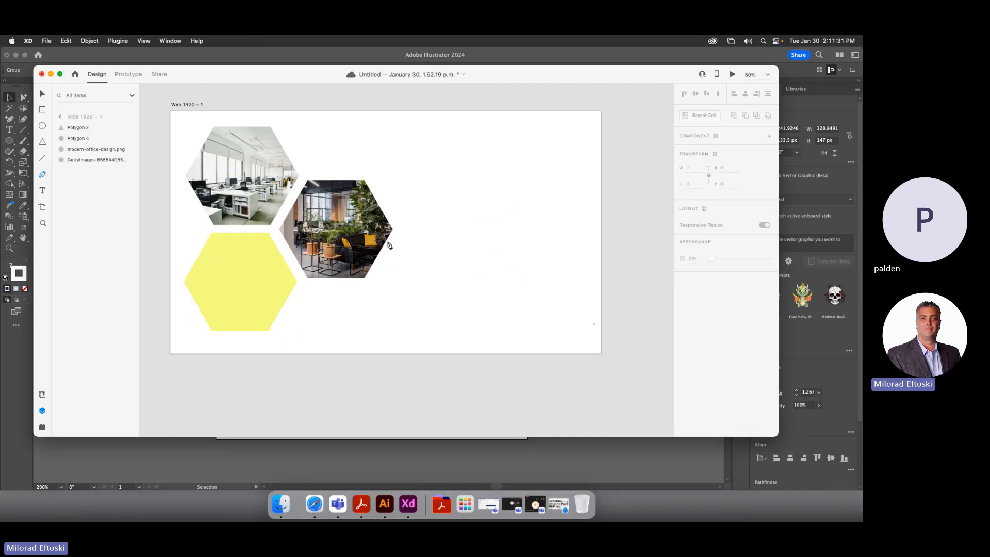
key("v")
key("super+v")
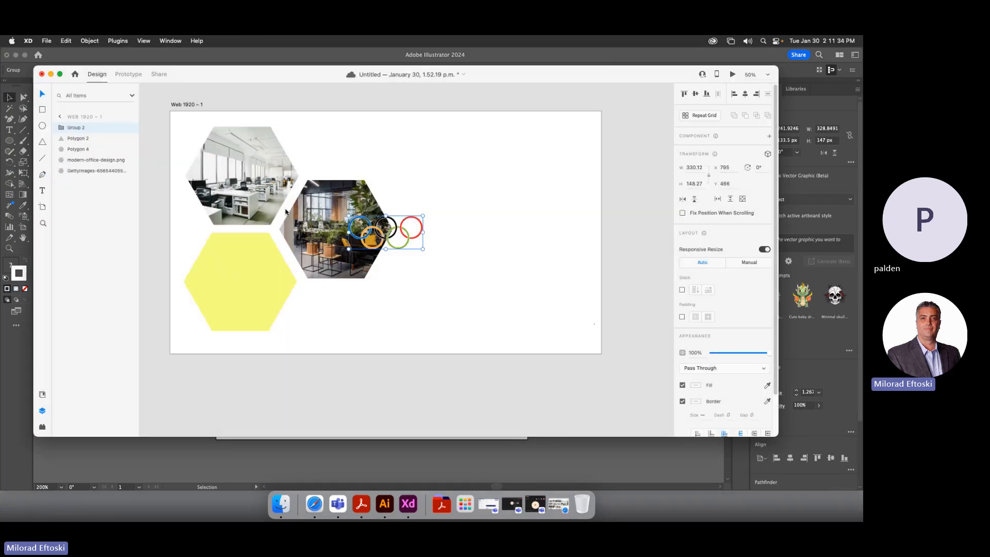
left_click_drag(400, 247, 472, 199)
Ungroup the pasted Olympic rings and their mask, and separate one path from the rest below the rings
right_click(472, 199)
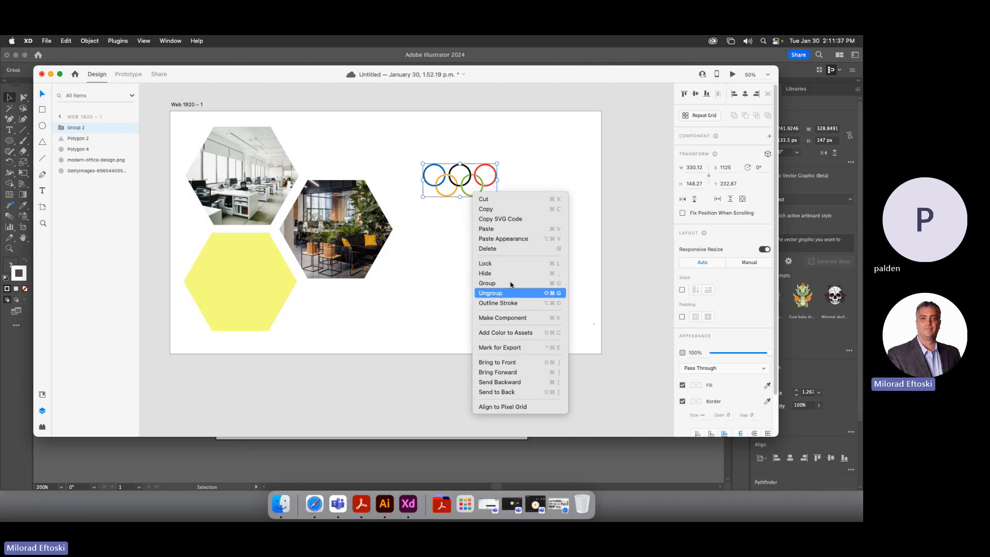
left_click(508, 291)
left_click(478, 208)
left_click_drag(469, 193, 471, 207)
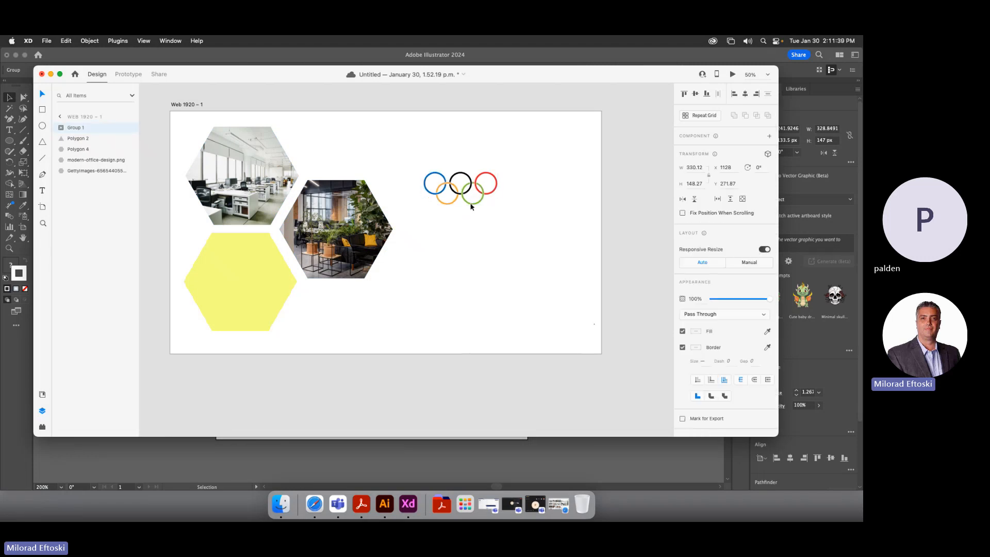
right_click(470, 207)
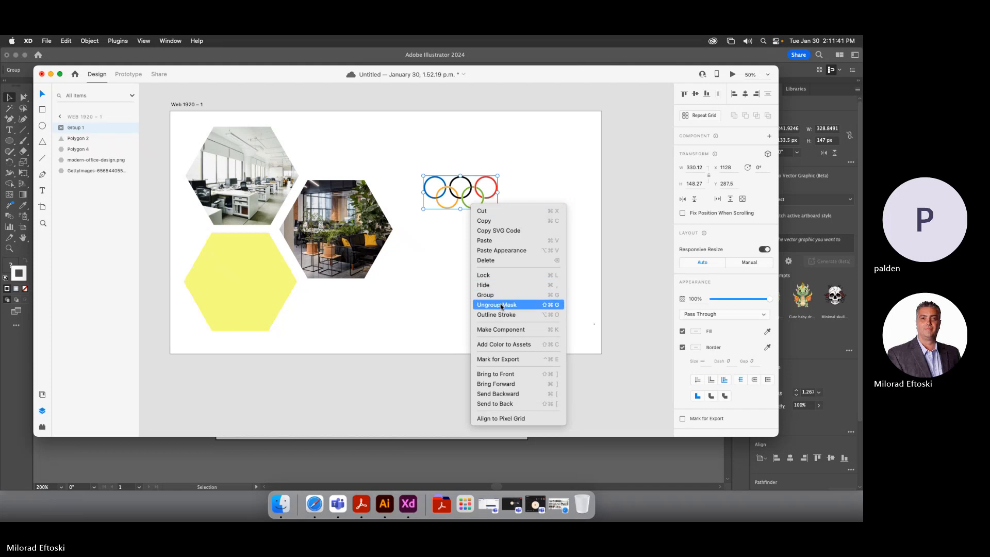
left_click(505, 305)
left_click(477, 227)
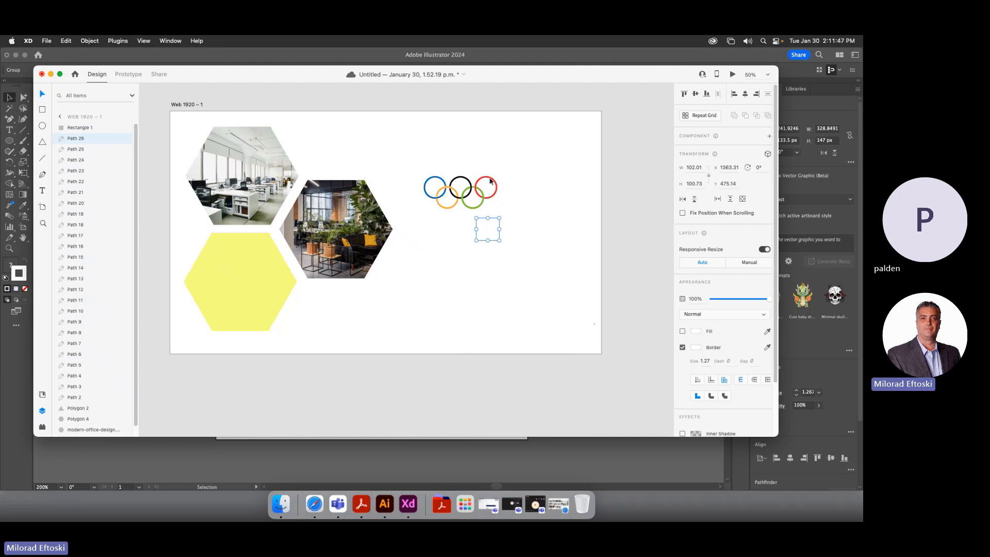
Delete all the ungrouped ring paths from the artboard, and clear the rings selection in Illustrator before returning to XD
left_click_drag(502, 164, 438, 252)
key("Delete")
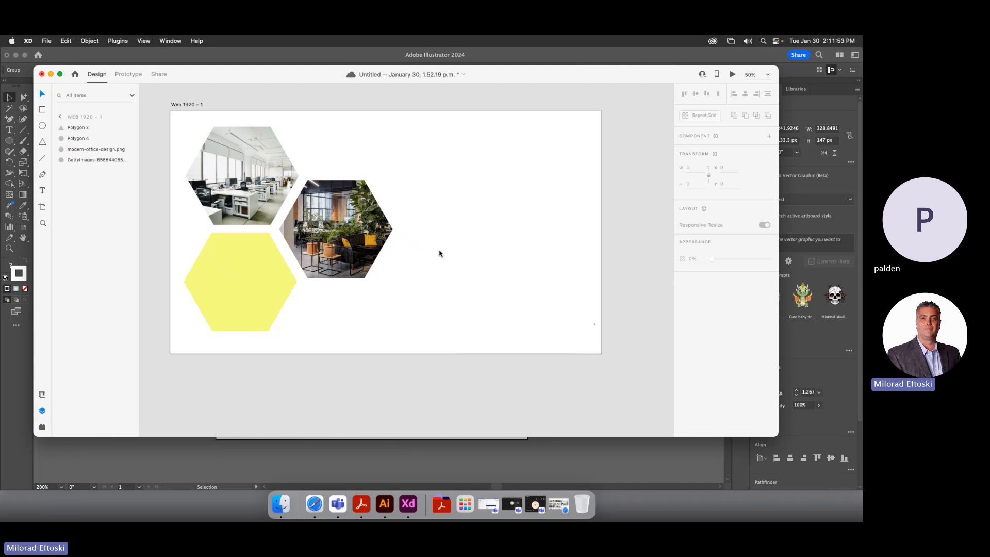
key("super+Tab")
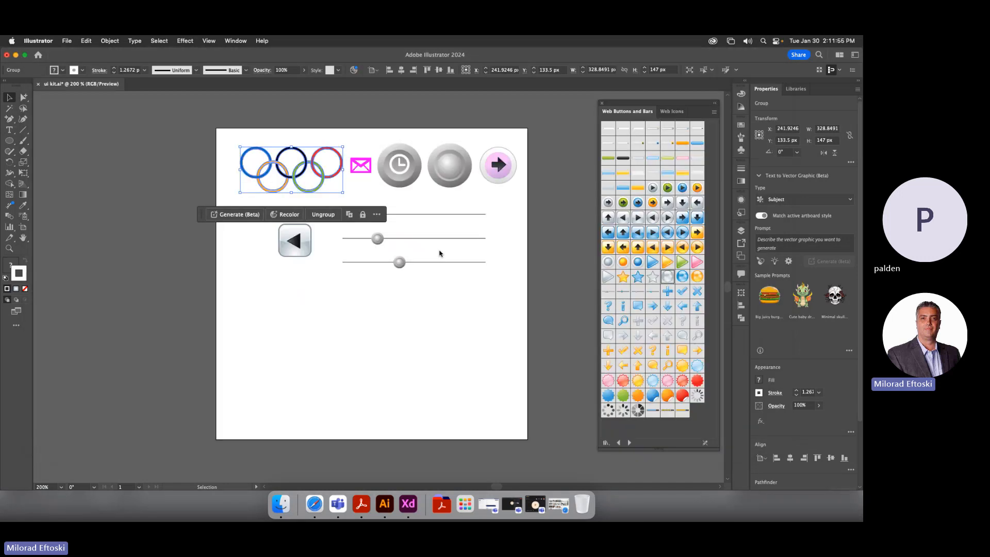
left_click(432, 287)
key("super+Tab")
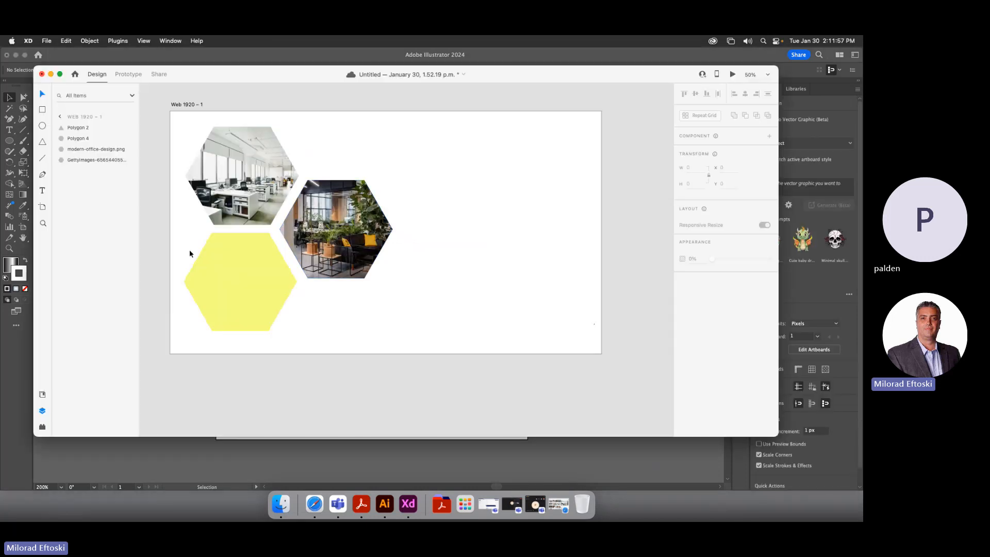
Draw a text area about 696 wide and 739 high beside the hexagons, and fill it with several lines of random text
left_click(44, 191)
left_click_drag(422, 159, 579, 326)
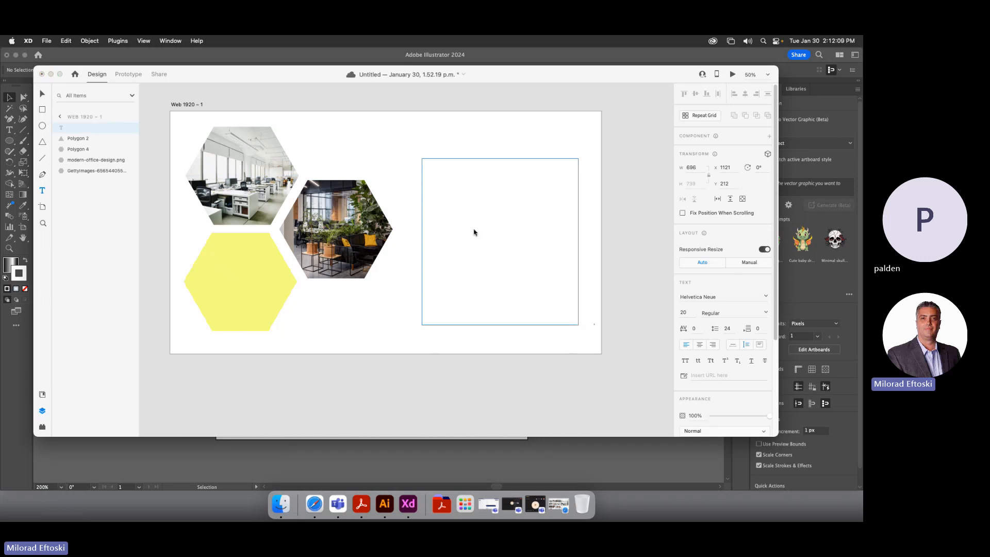
type(";dkmrgkm'lds; dso;ksardfko ;adskoj' sdpokops d")
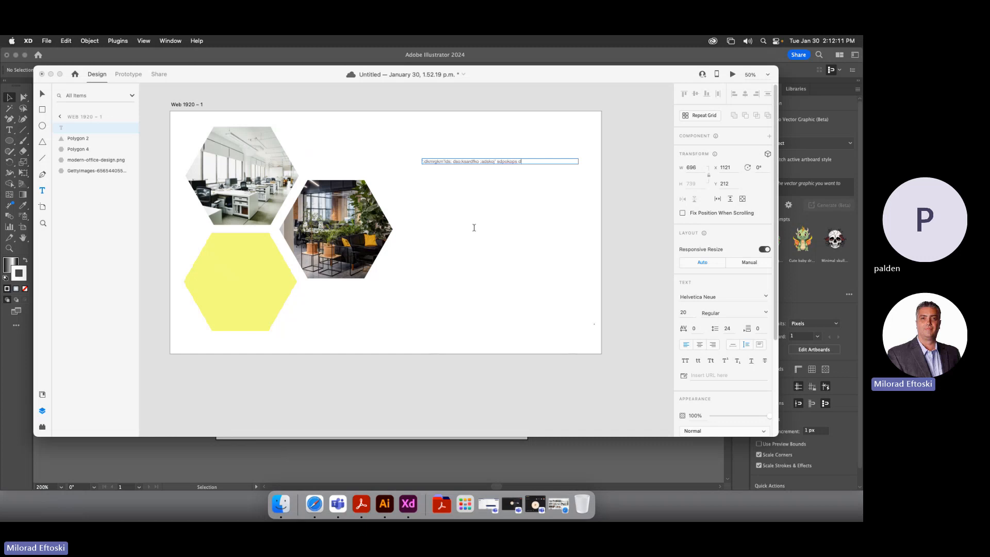
type("f' .efs Dsf Sf Ads Da Fads Gads G")
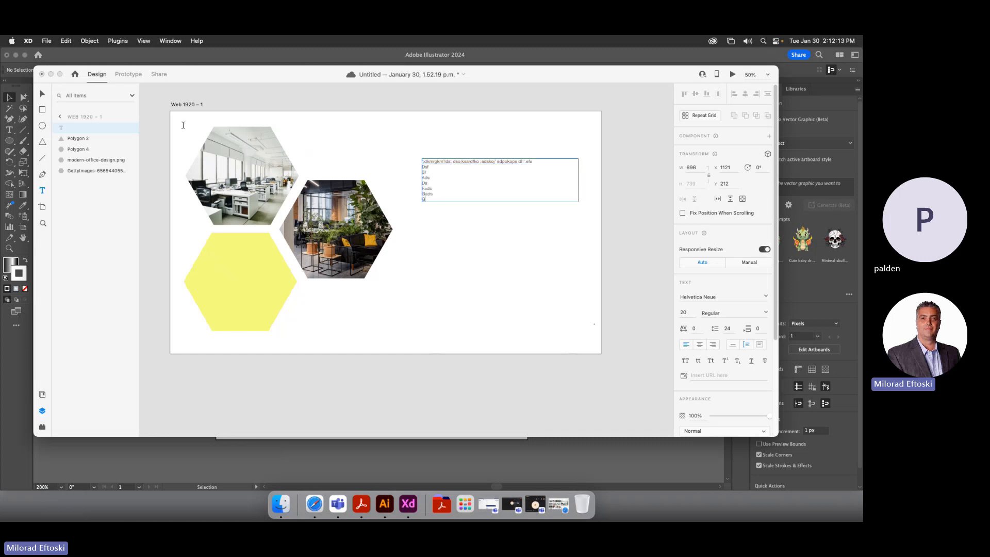
left_click(43, 94)
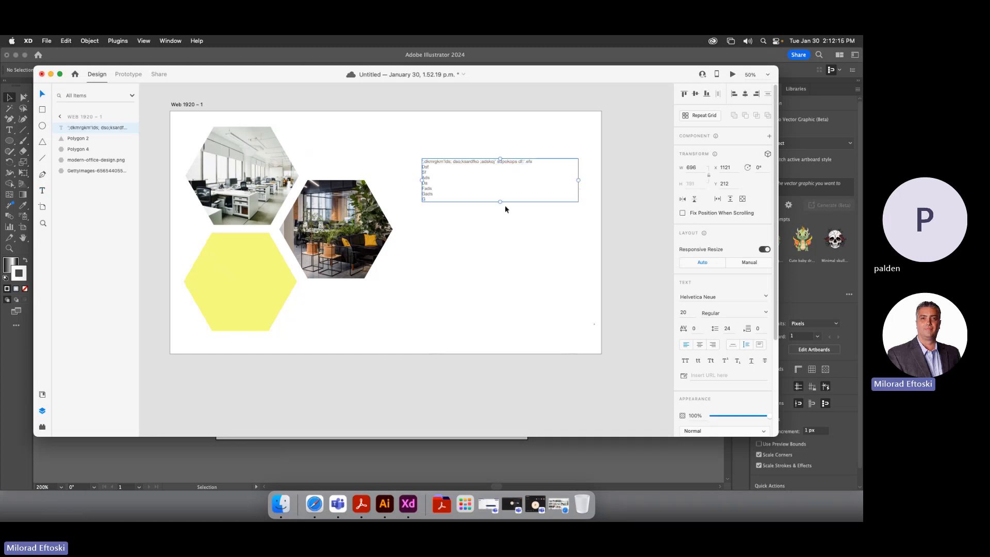
Make the text box taller and narrower, and delete it
left_click_drag(499, 202, 508, 320)
left_click_drag(578, 235, 530, 234)
key("Delete")
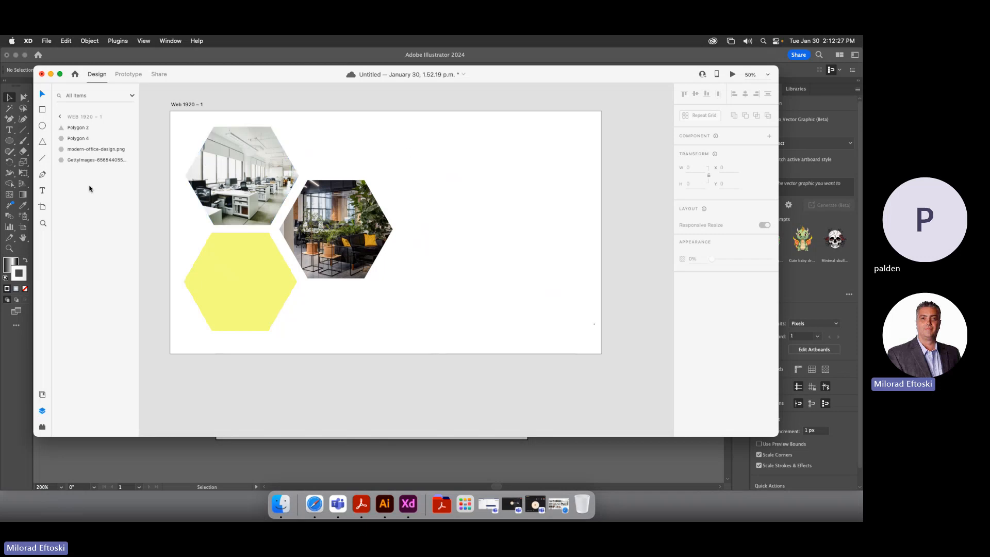
Add the point text "BUTTON" beside the hexagons, scaled up to font size 129, and delete it
left_click(43, 191)
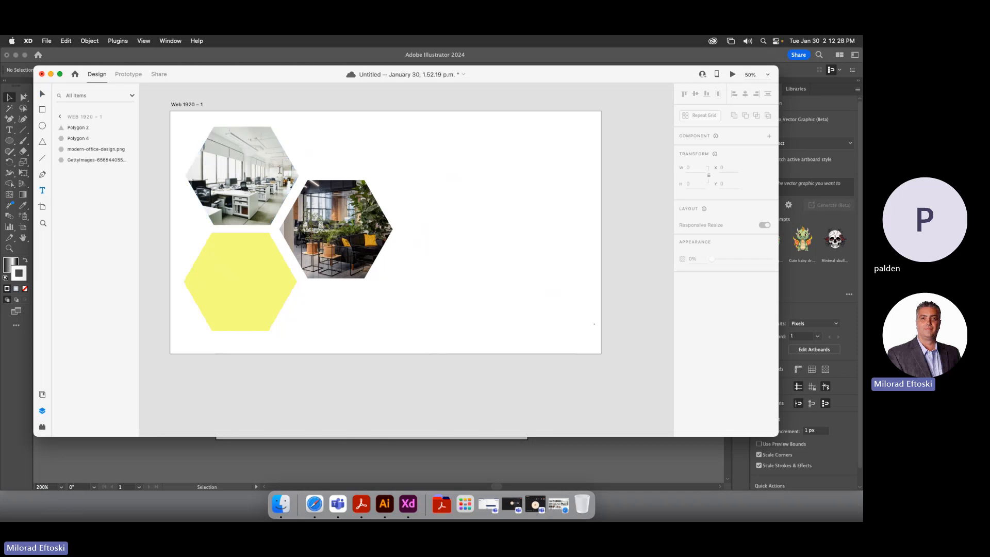
left_click(444, 160)
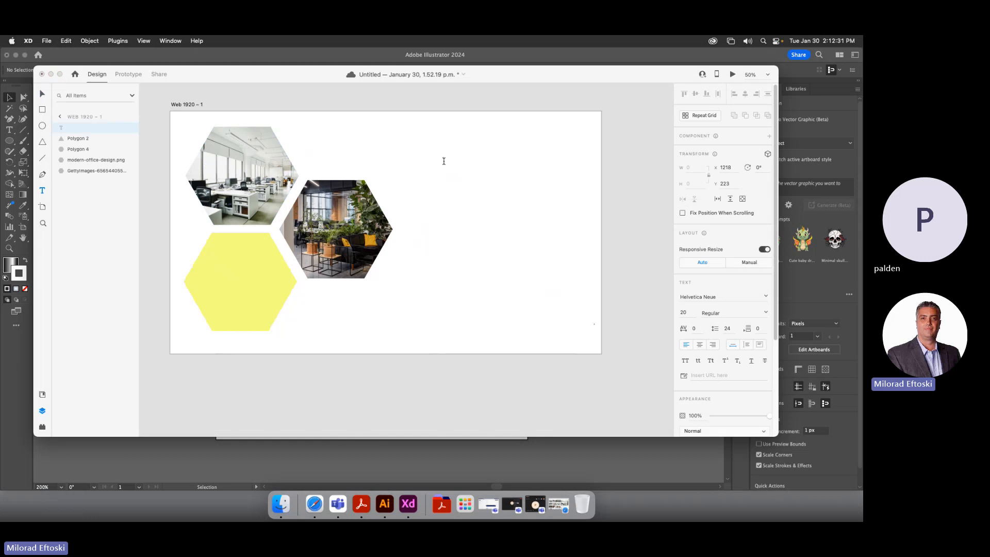
type("BUTTON")
left_click(44, 94)
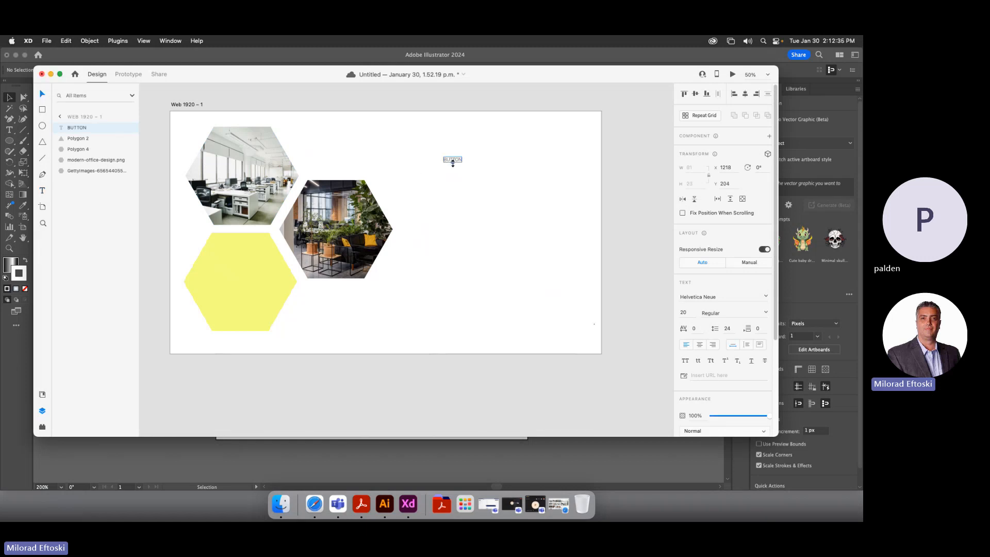
left_click_drag(452, 162, 483, 158)
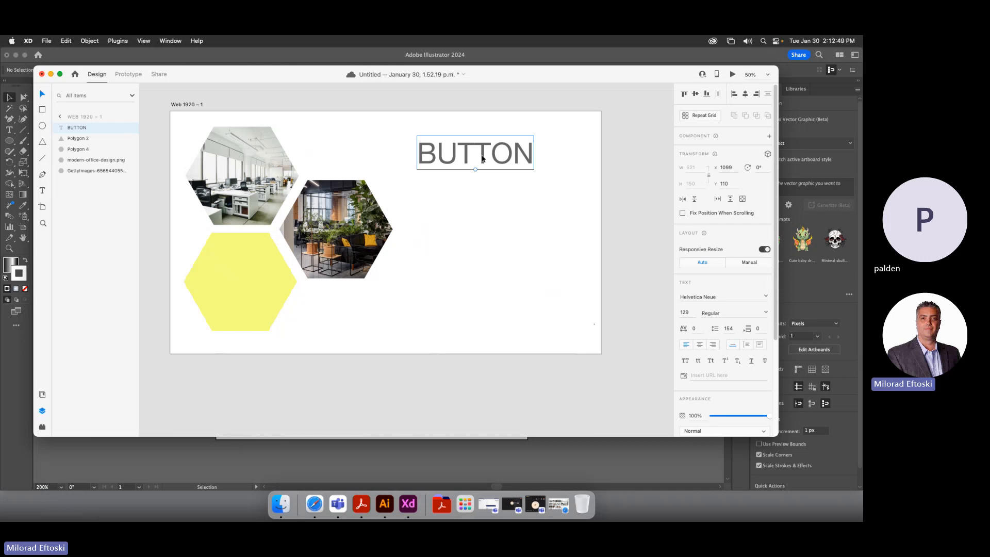
key("Delete")
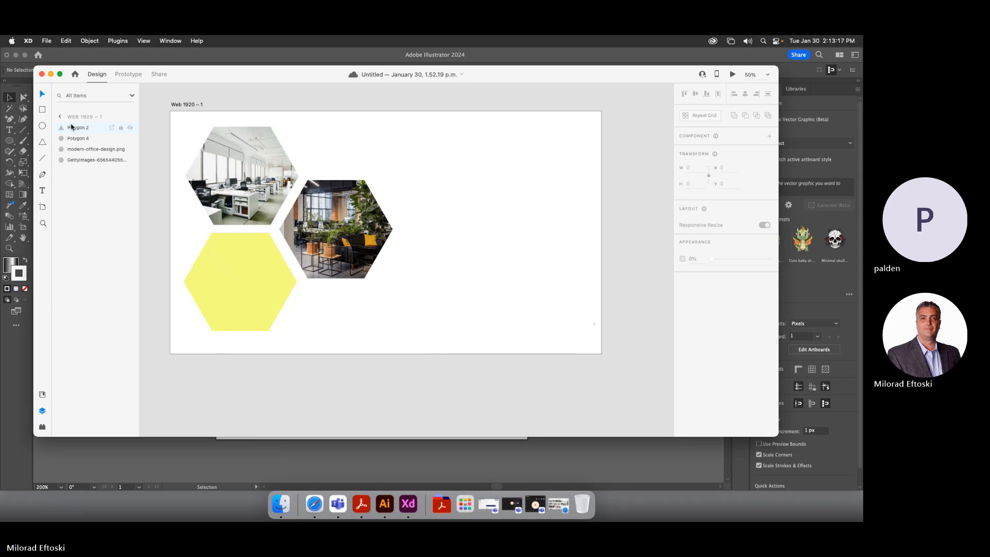
Try to save the document to Creative Cloud as "Hexagon — January 30, 1.52.19 p.m.", and cancel the save
left_click_drag(250, 80, 261, 85)
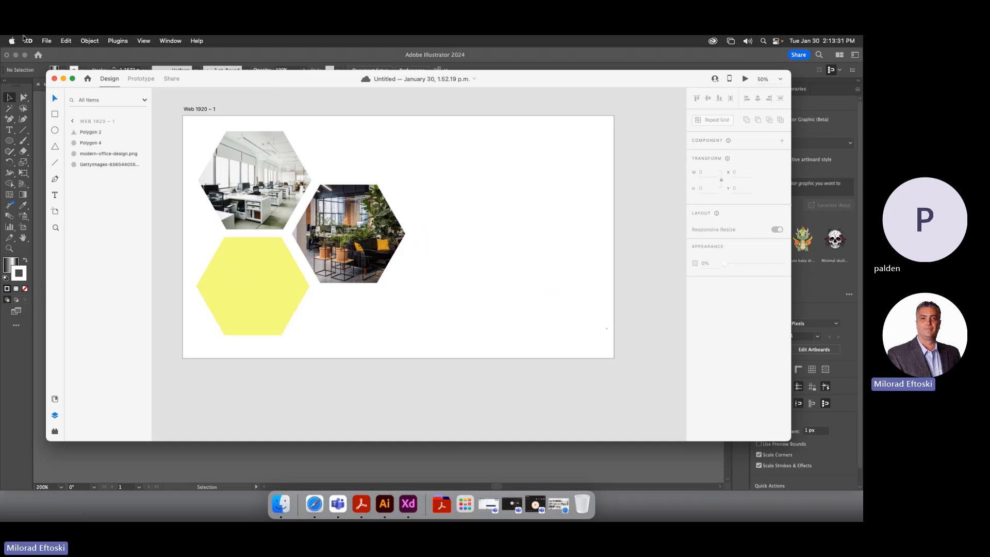
left_click(46, 41)
left_click(70, 148)
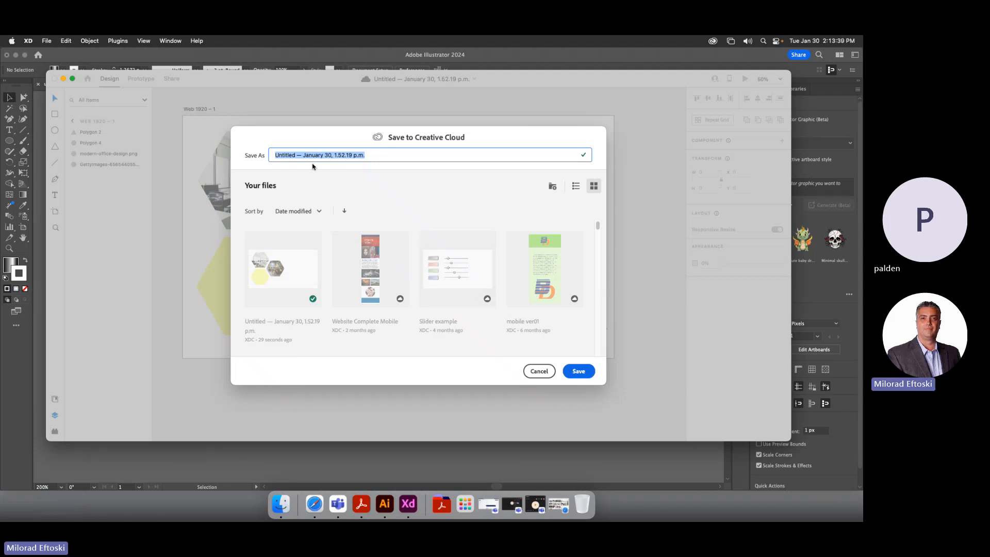
double_click(285, 155)
type("Hexagon")
left_click(575, 375)
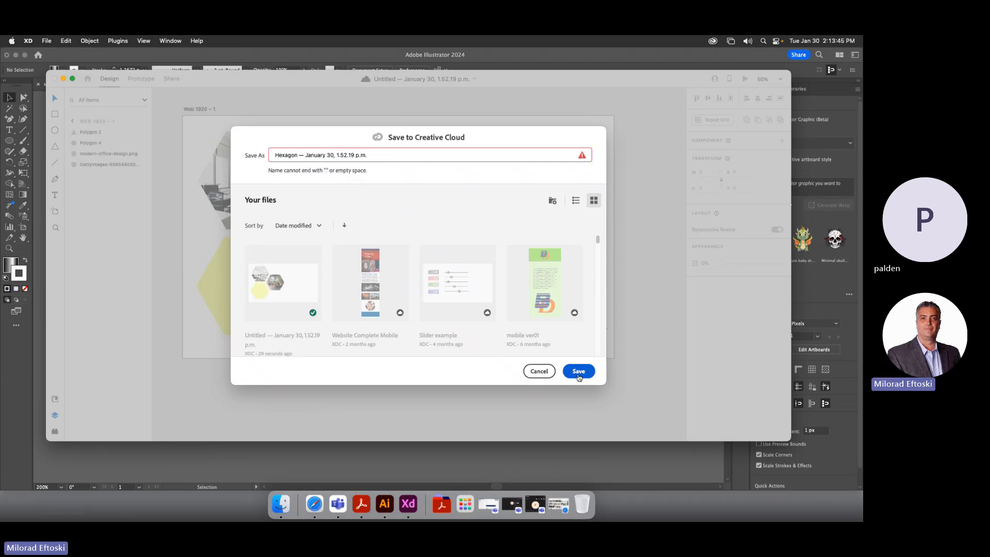
left_click_drag(375, 155, 282, 165)
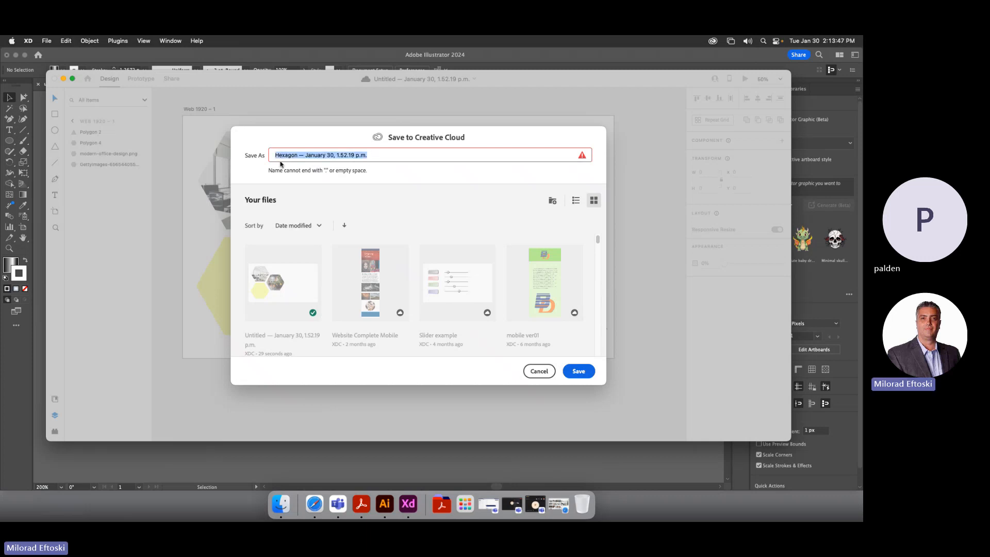
left_click(568, 372)
left_click(539, 372)
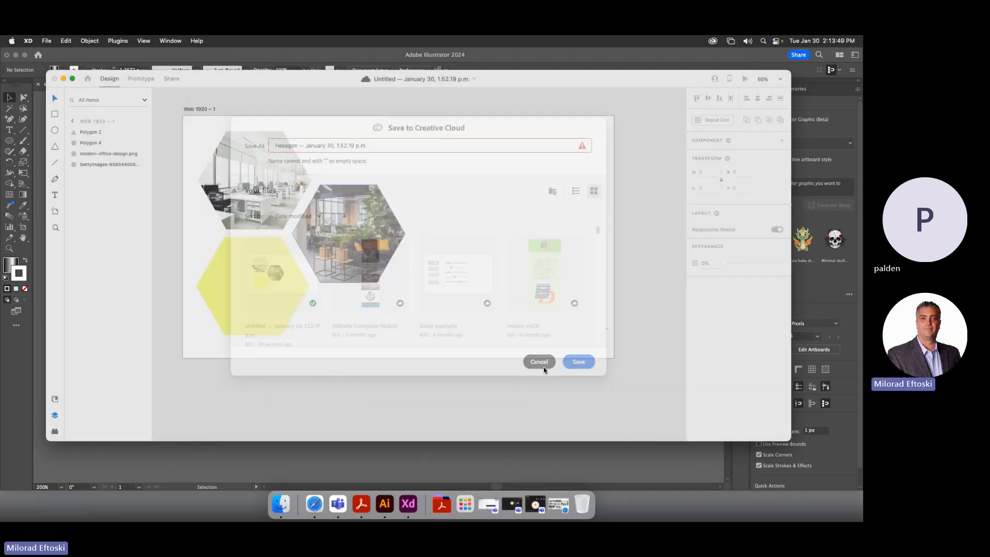
Start quitting Adobe XD, and switch to Safari to show the Figma home page
key("super+q")
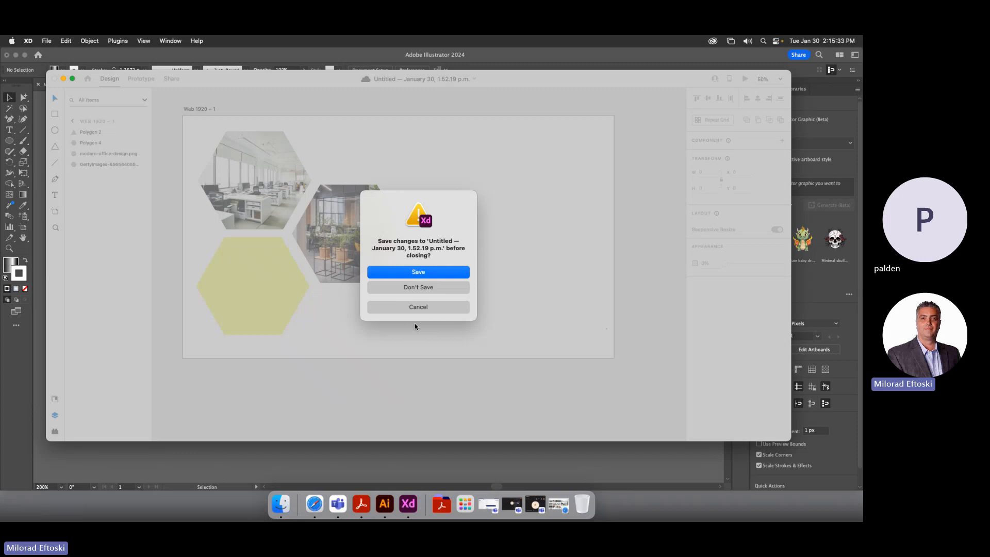
left_click(317, 504)
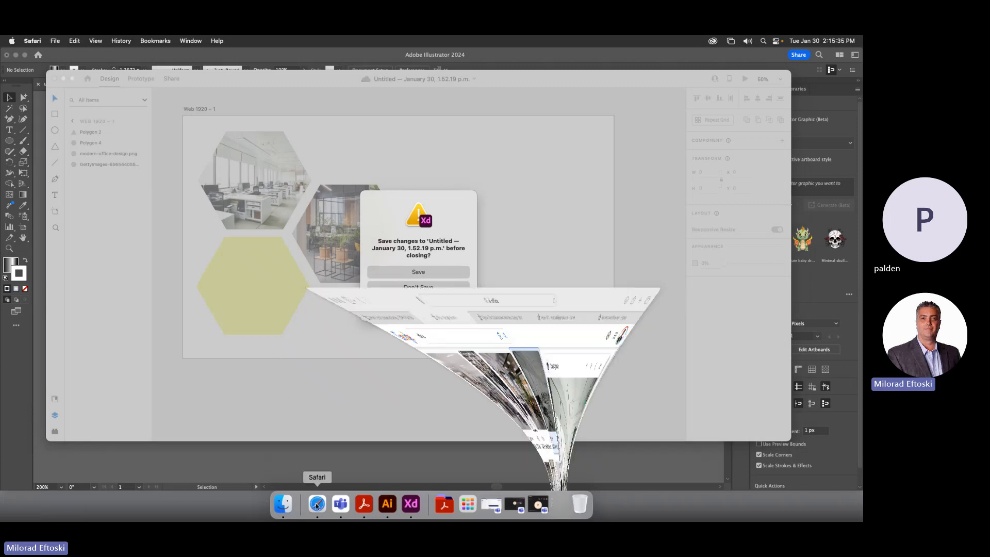
left_click(367, 82)
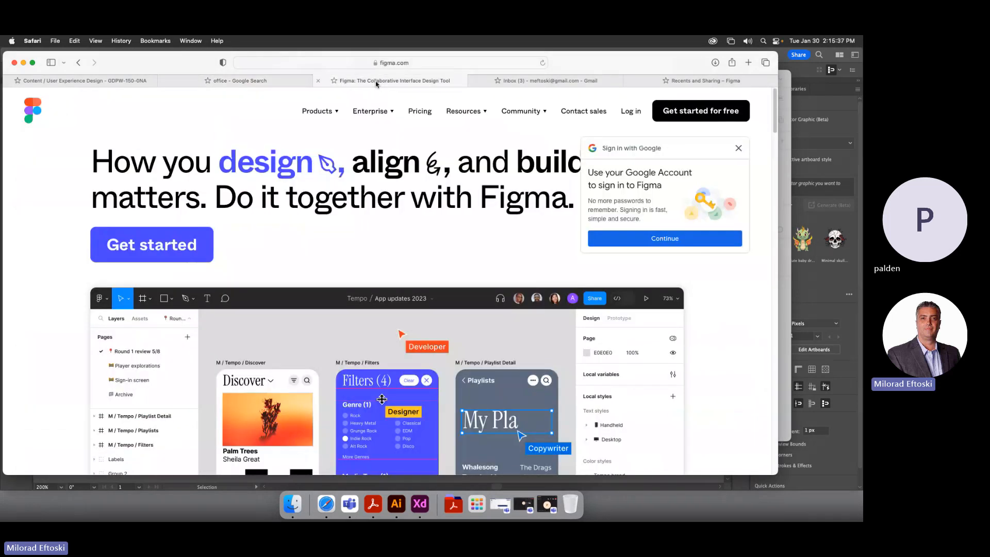
Search Google for "user persona" and narrow the results to user persona examples
left_click(276, 83)
left_click(345, 63)
type("use")
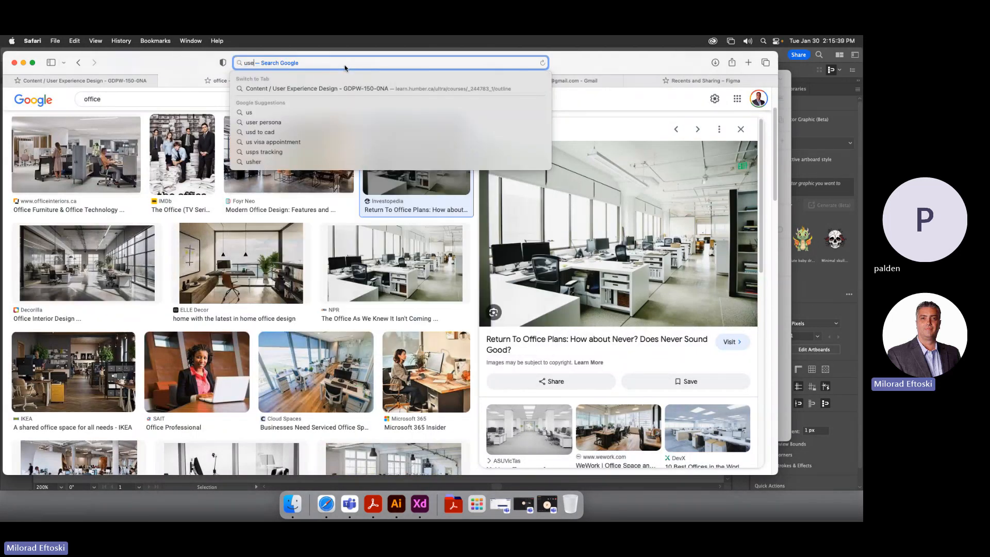
type("r persona")
key("Return")
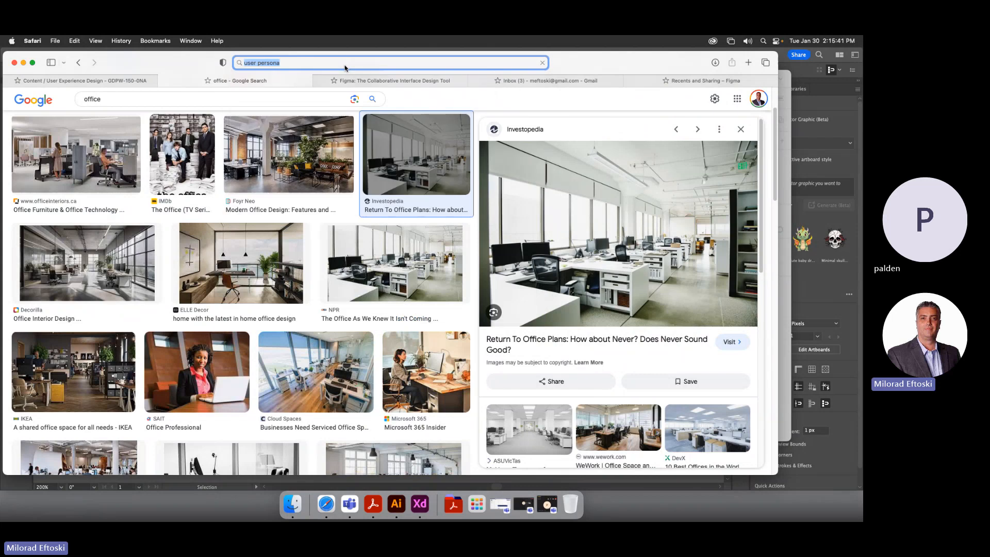
left_click(154, 138)
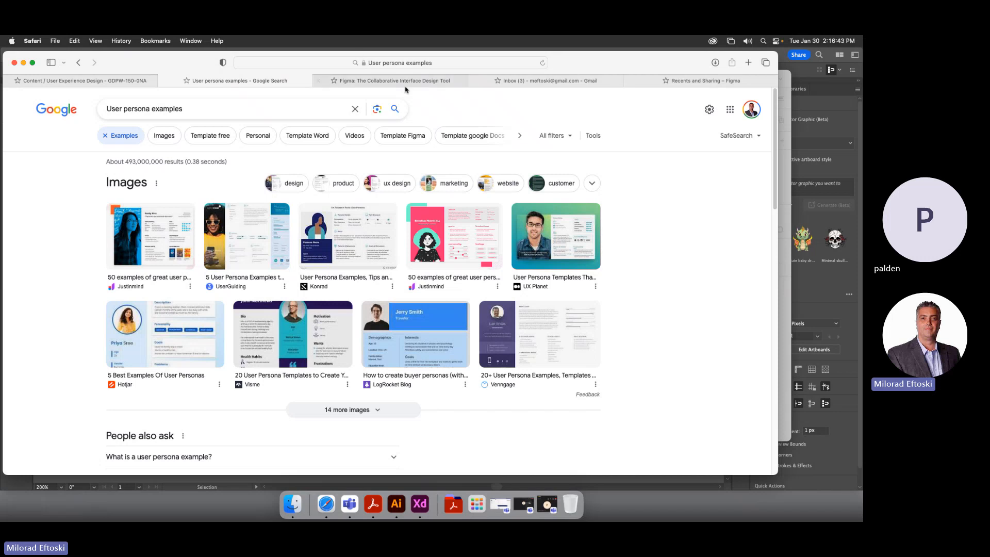
Check the Figma recent files, open canadianmadeproducts.ca in a new browser tab, and widen the browser window
left_click(689, 82)
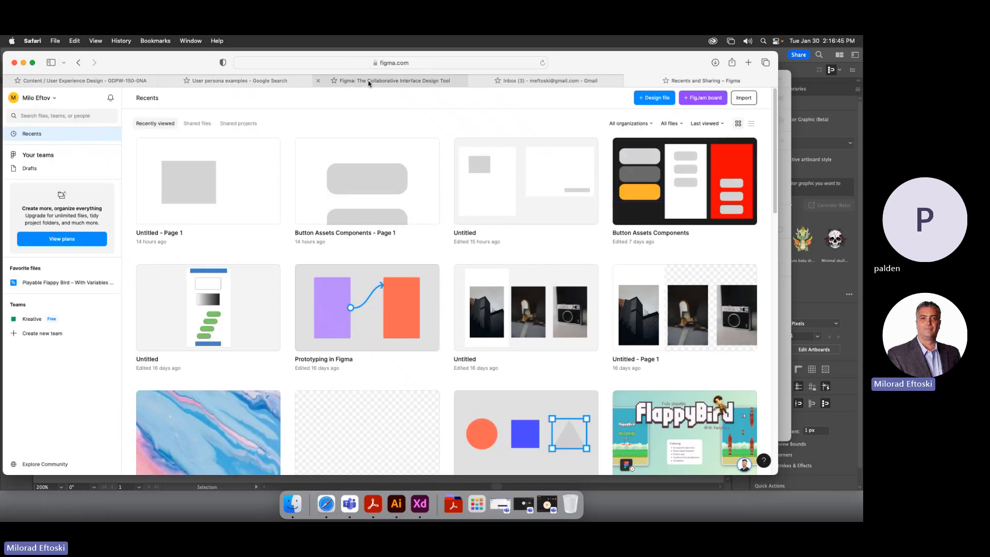
key("super+t")
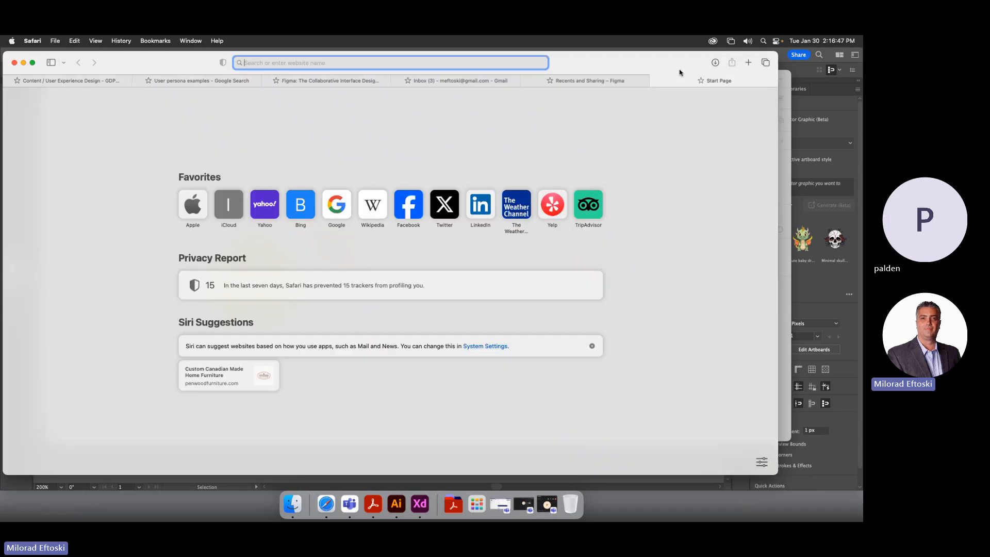
key("super+v")
key("Return")
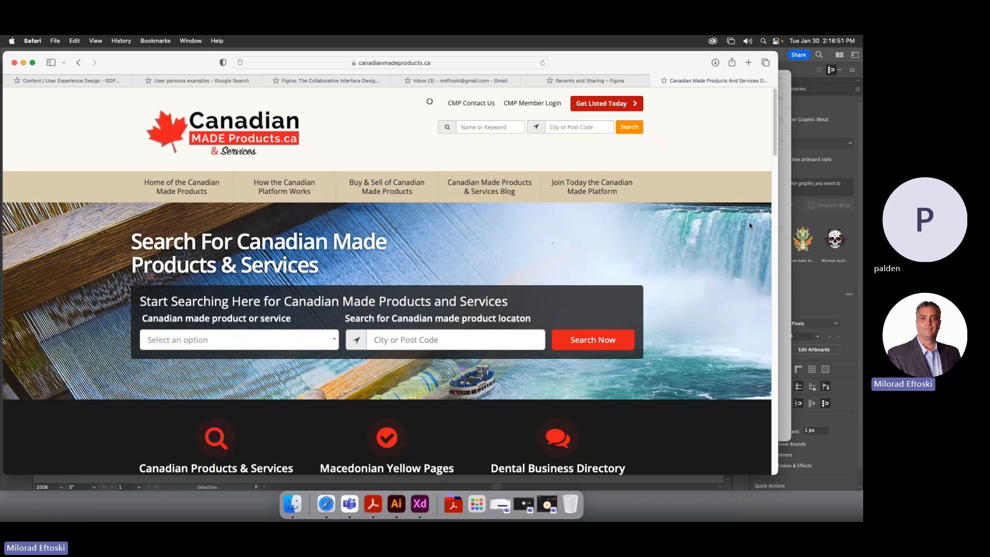
double_click(778, 246)
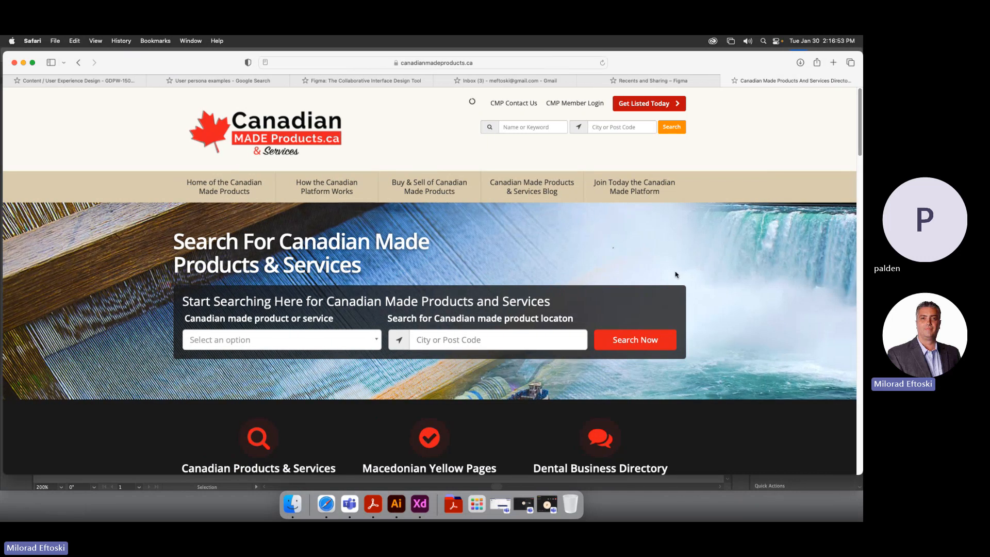
Search for "amazon" and open the Amazon.ca home page from the results
left_click(455, 62)
type("amazon")
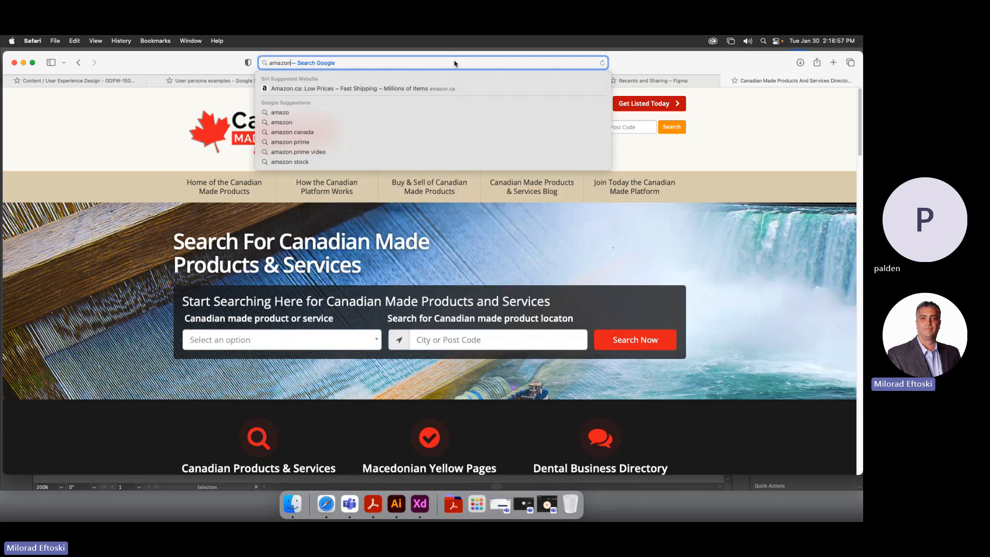
key("Return")
left_click(123, 214)
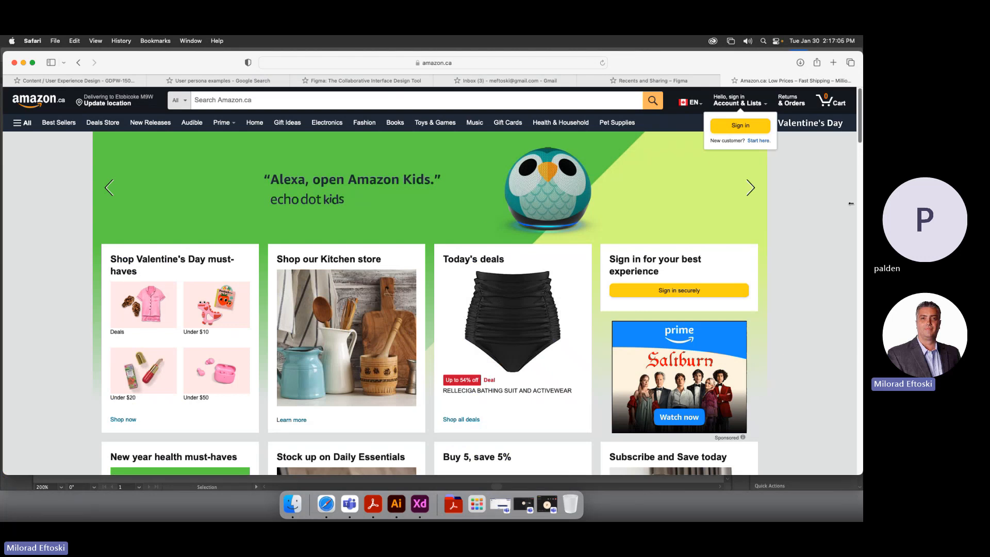
Browse the Amazon.ca home page in a narrower window, and mark out its hero banner with a screen-capture selection
left_click_drag(851, 204, 774, 199)
scroll(615, 289, "down", 15)
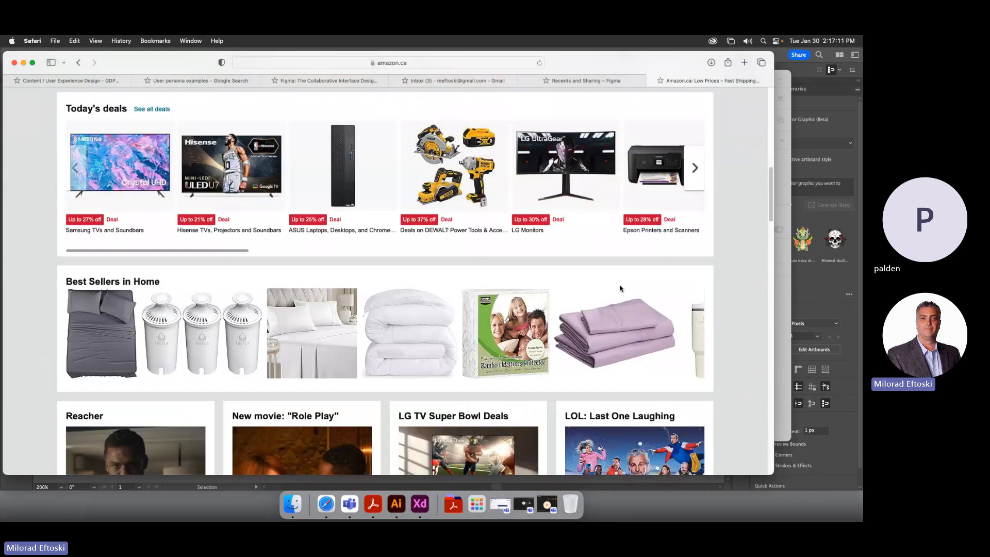
scroll(615, 289, "up", 15)
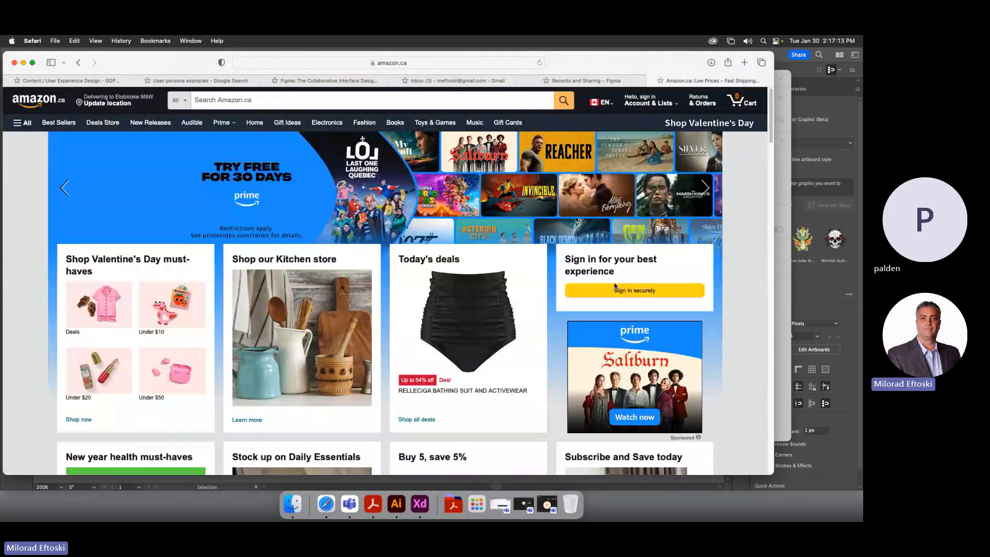
key("super+shift+4")
left_click_drag(47, 147, 724, 211)
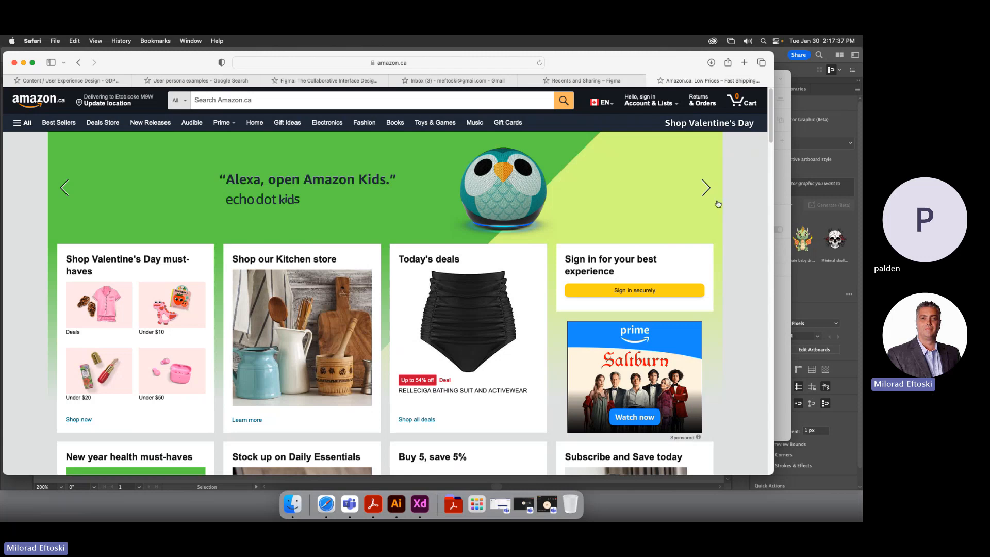
Close the Amazon.ca and Figma Recents tabs, and switch to Microsoft Teams to bring up the General meeting window
left_click(652, 81)
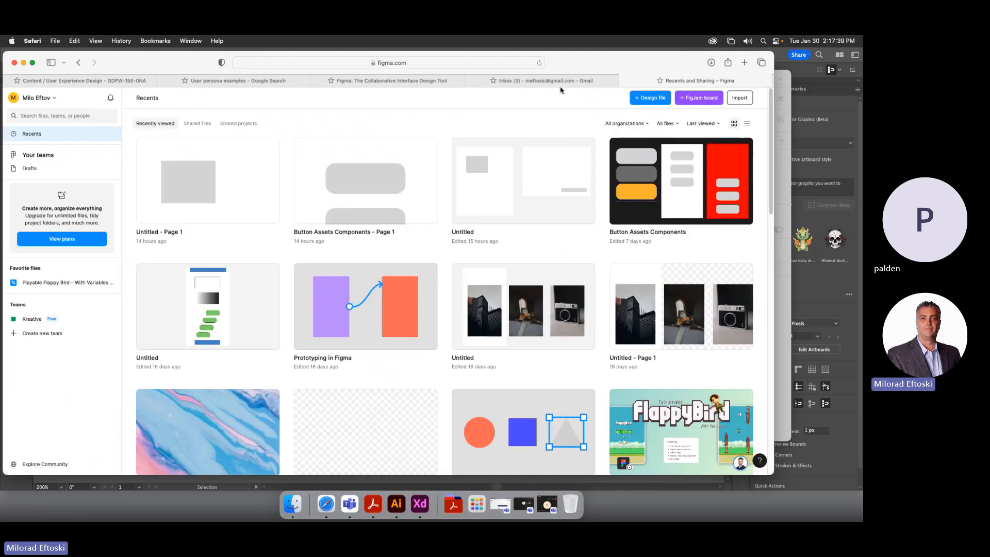
left_click(628, 81)
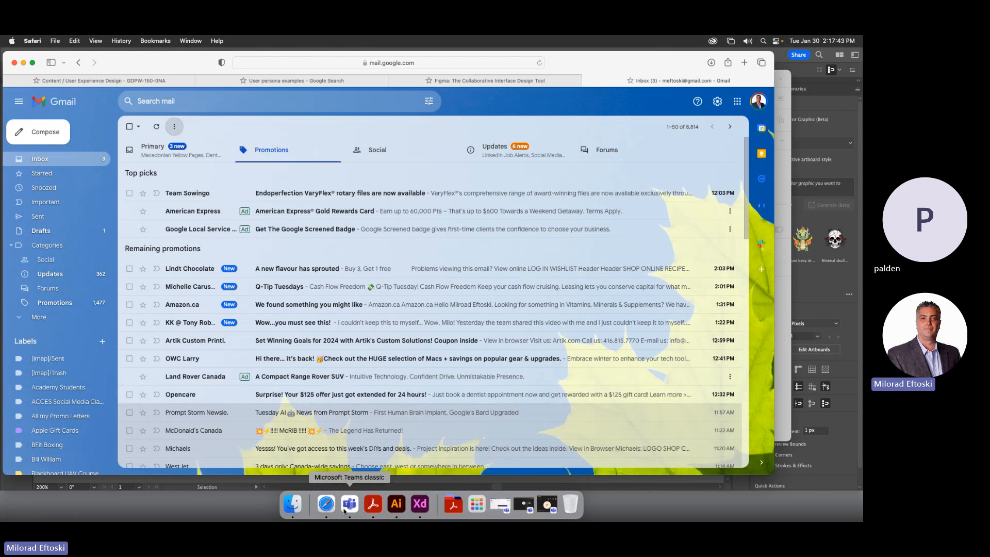
left_click(489, 509)
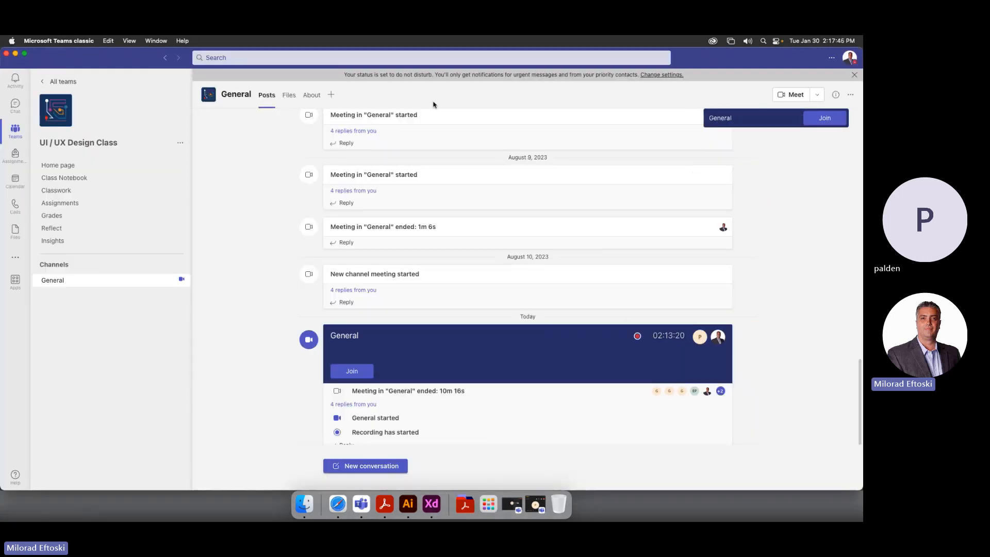
left_click(156, 40)
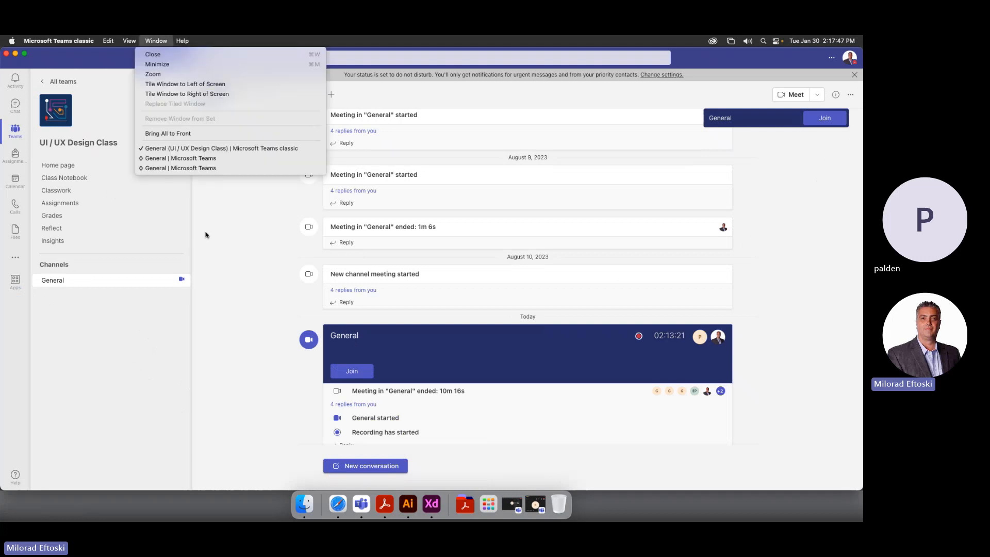
left_click(184, 159)
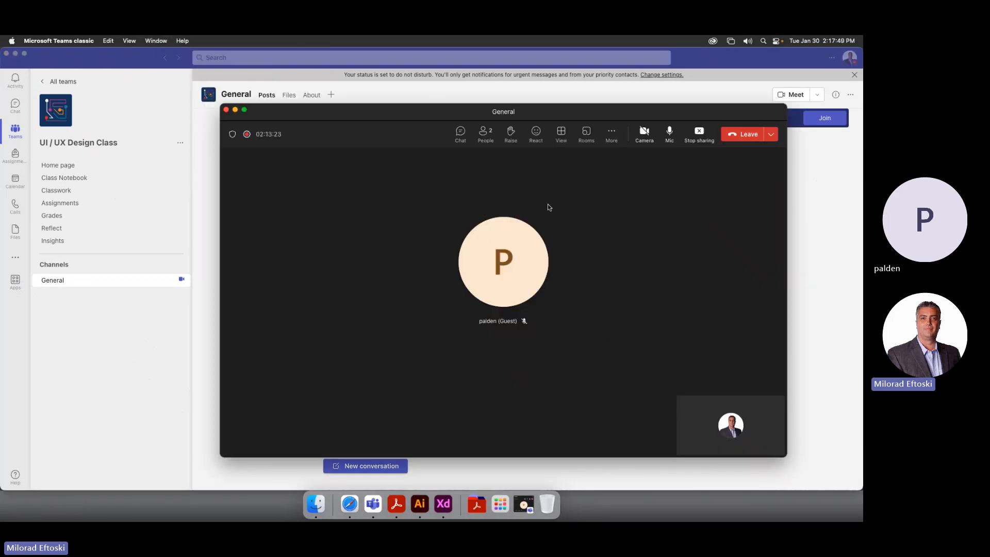
Request to stop recording the General meeting
left_click(612, 141)
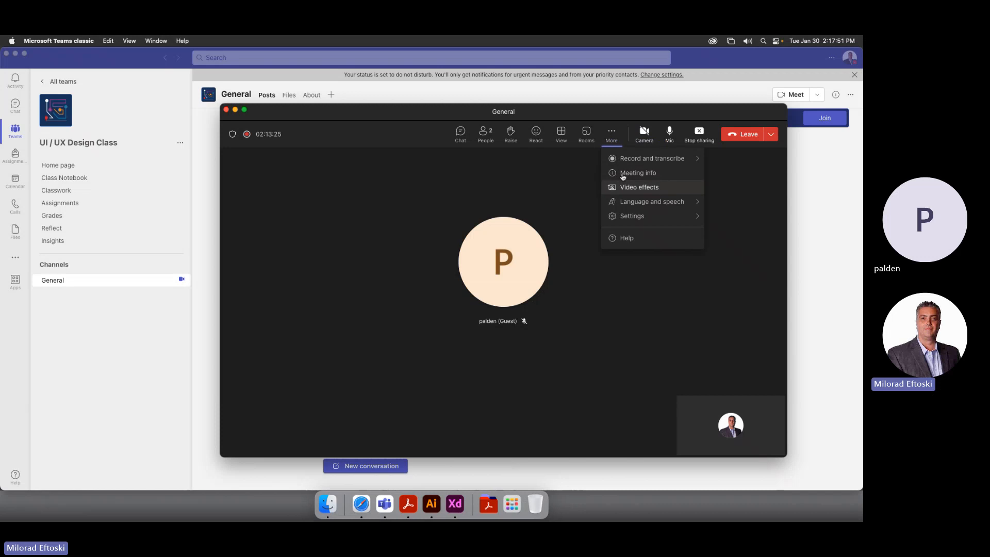
mouse_move(619, 159)
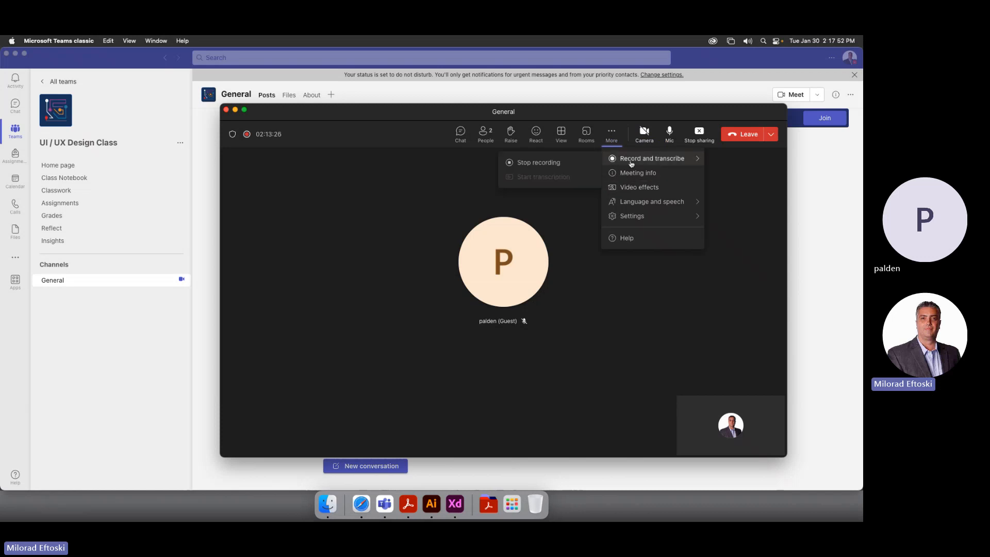
left_click(547, 164)
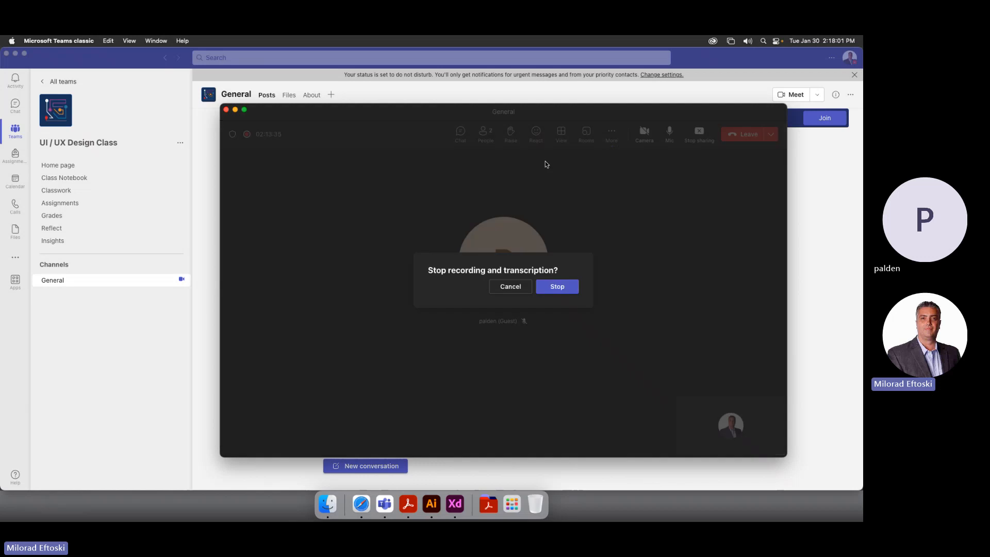